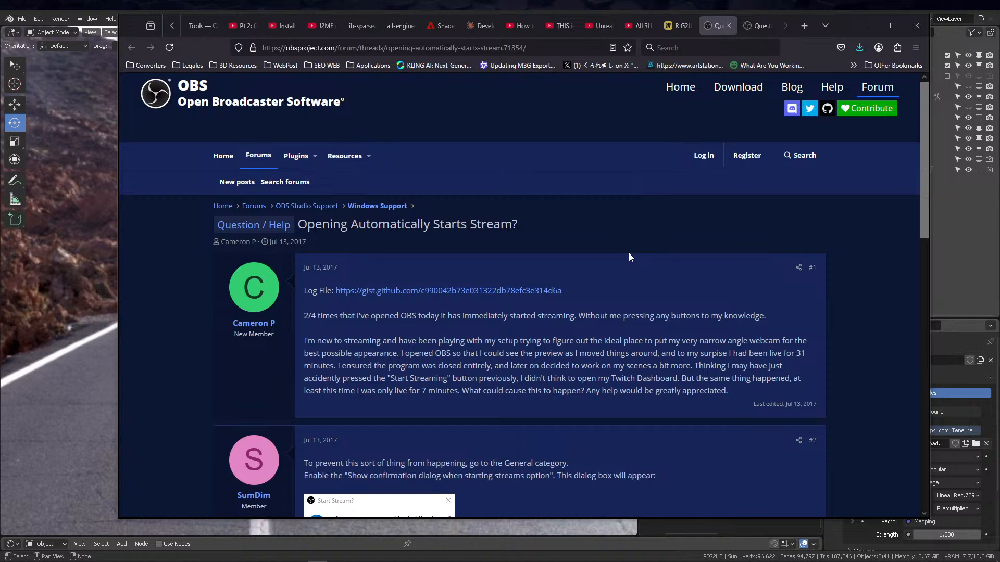
{"action": "key", "text": "alt+Tab"}
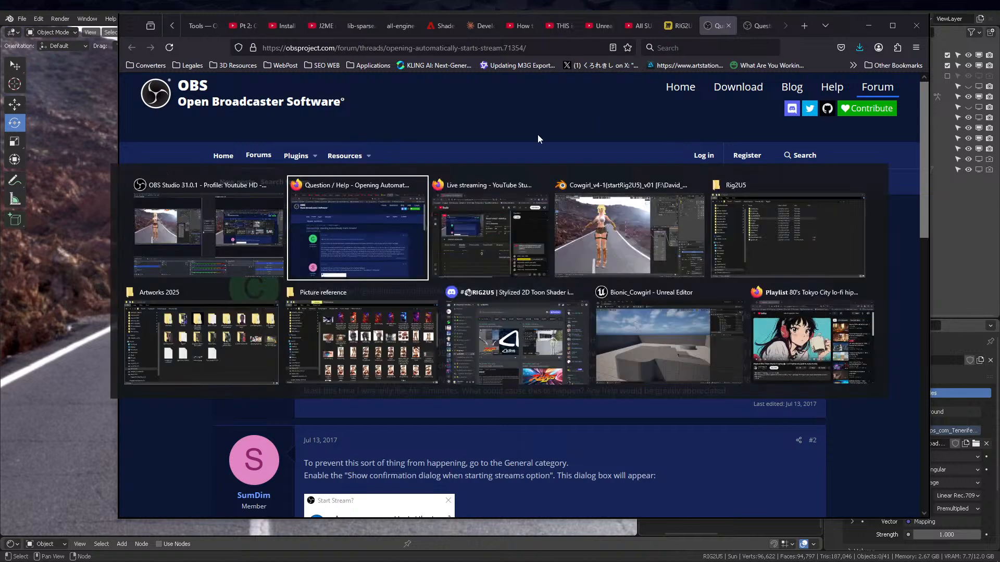
{"action": "left_click", "coordinate": [785, 330]}
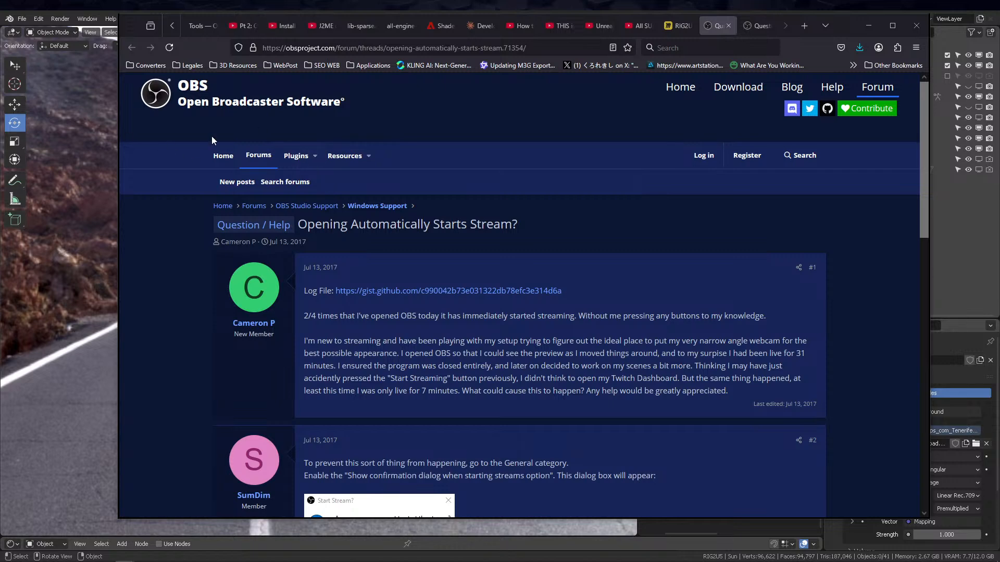
{"action": "scroll", "coordinate": [426, 171], "scroll_direction": "down", "scroll_amount": 1}
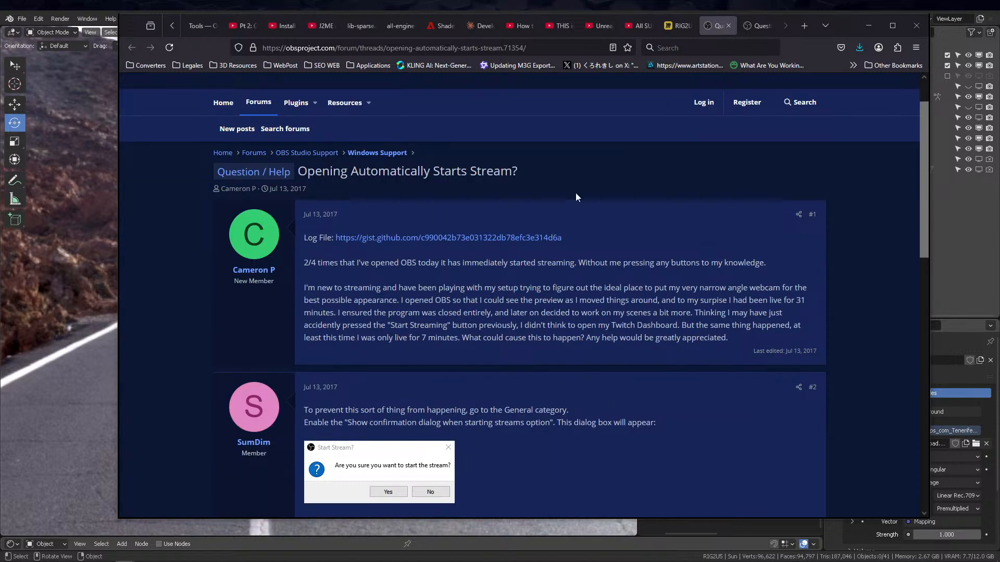
{"action": "scroll", "coordinate": [599, 208], "scroll_direction": "down", "scroll_amount": 2}
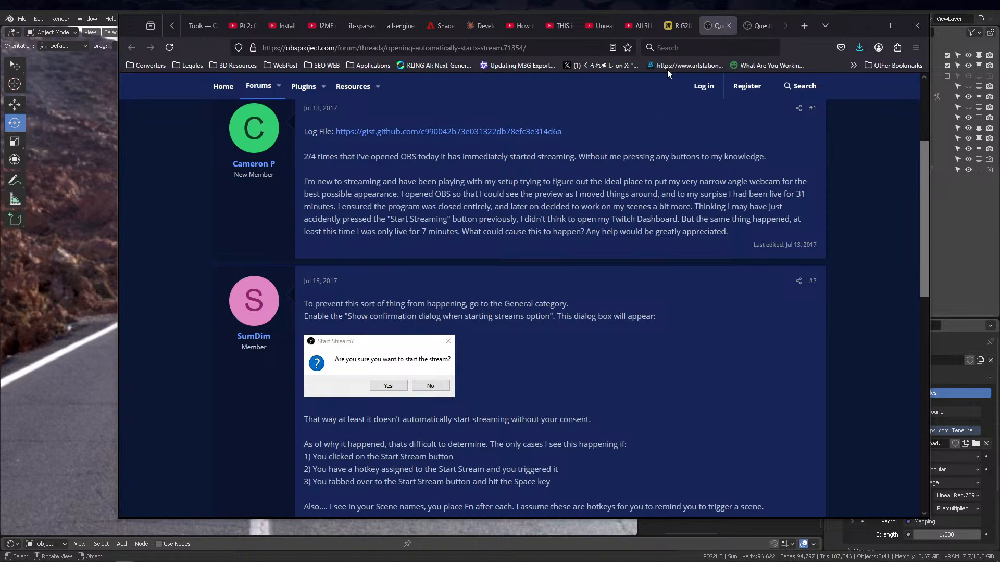
Switch to the RIG2U5 Presentation board in Miro and start presenting it full screen
{"action": "left_click", "coordinate": [677, 25]}
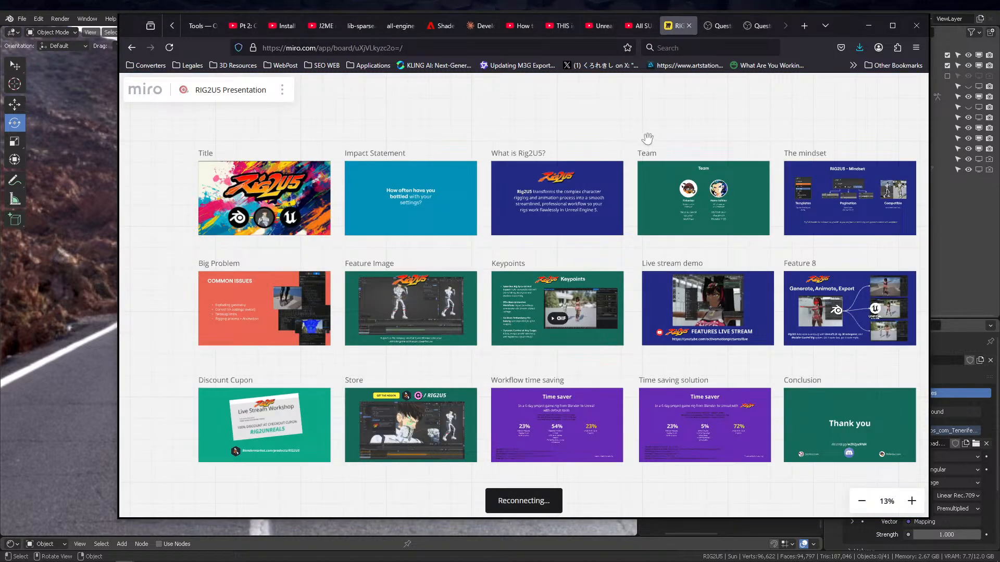
{"action": "left_click", "coordinate": [852, 91]}
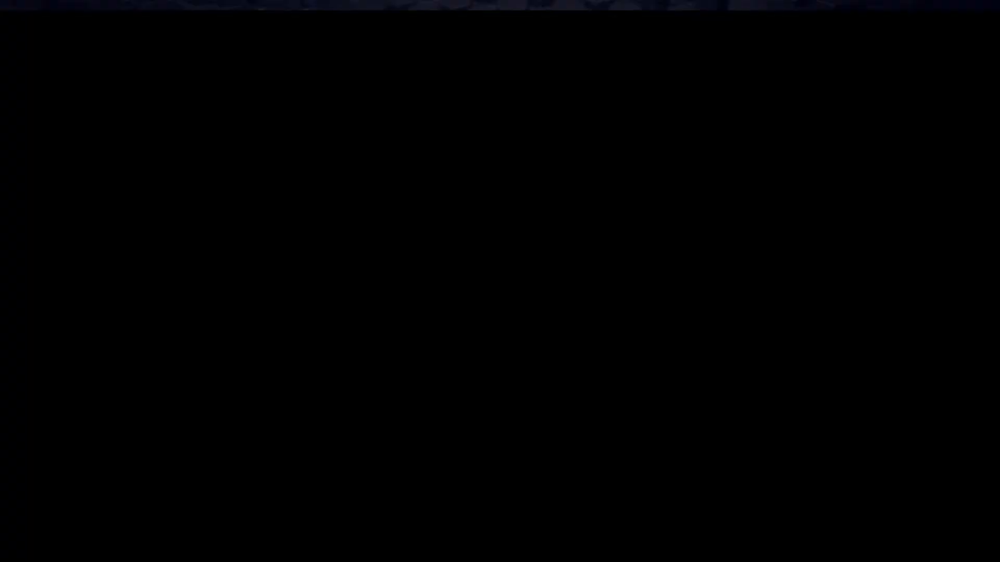
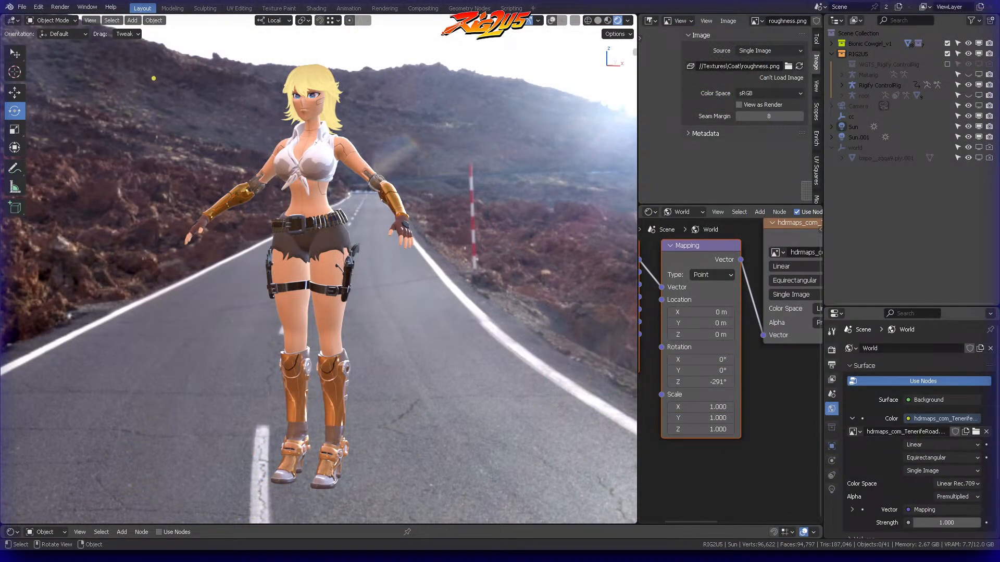
Widen the node editor area and examine the World shader nodes alongside the character
{"action": "middle_click_drag", "start_coordinate": [513, 98], "coordinate": [487, 158]}
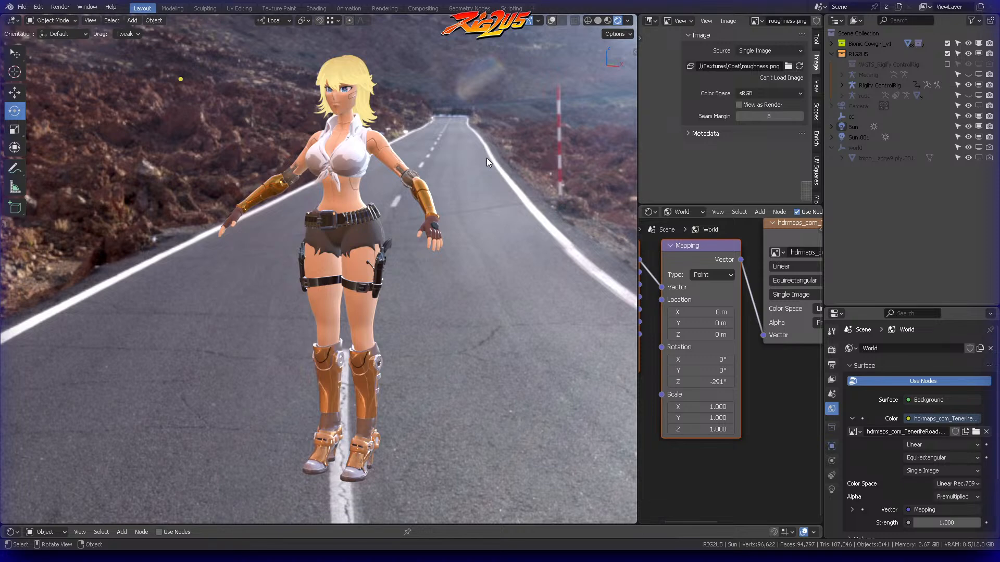
{"action": "scroll", "coordinate": [761, 401], "scroll_direction": "down", "scroll_amount": 5}
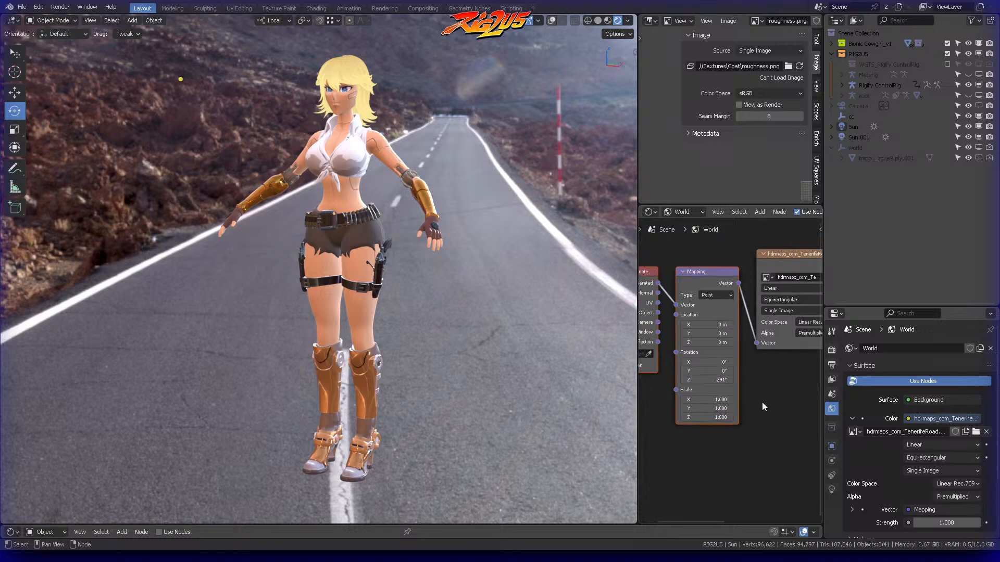
{"action": "middle_click_drag", "start_coordinate": [757, 393], "coordinate": [708, 278]}
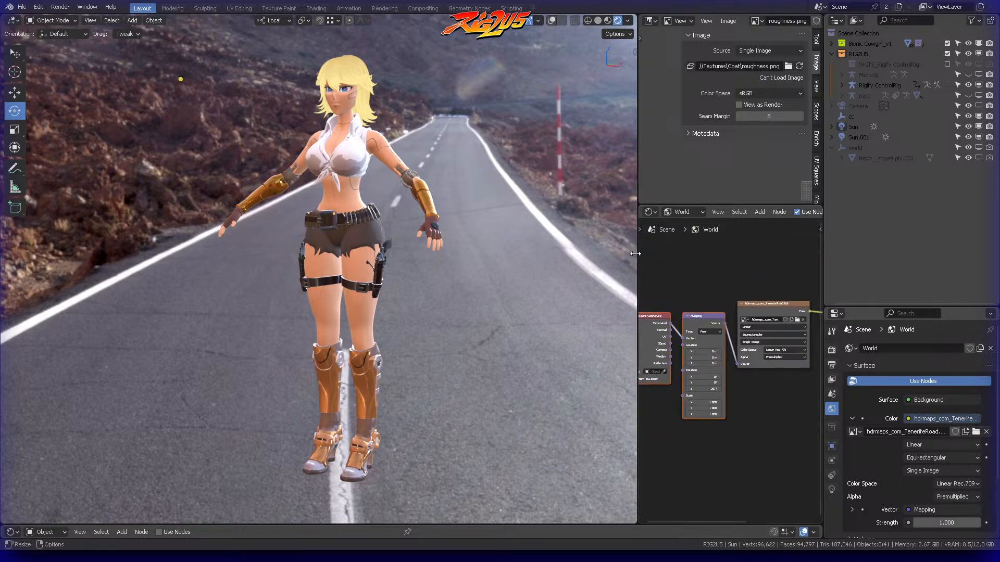
{"action": "left_click_drag", "start_coordinate": [638, 255], "coordinate": [587, 255]}
{"action": "middle_click_drag", "start_coordinate": [669, 261], "coordinate": [665, 283]}
{"action": "scroll", "coordinate": [669, 279], "scroll_direction": "down", "scroll_amount": 1}
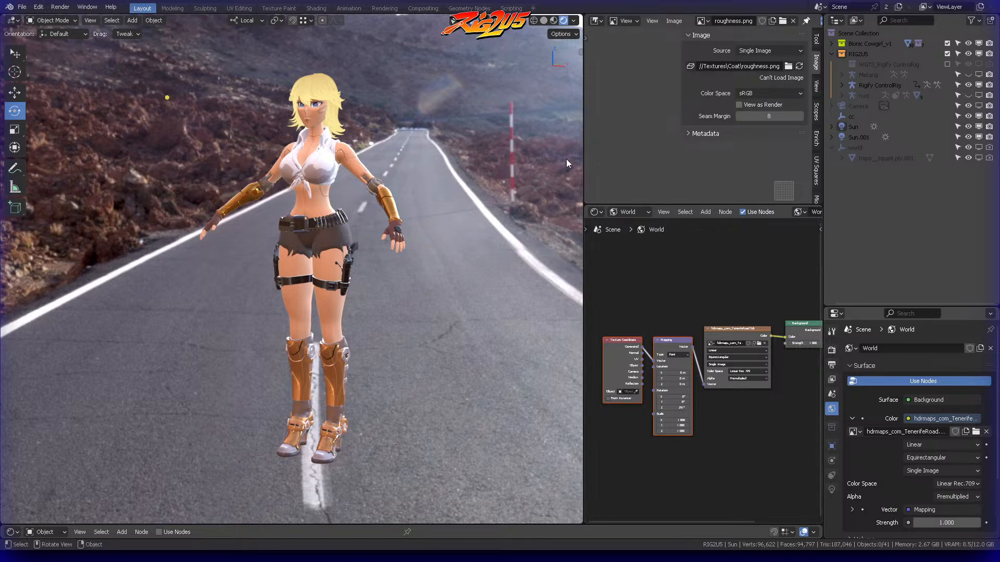
Show the viewport overlays, select the Rigify ControlRig and bring up the RIG2U5 add-on controls in the sidebar
{"action": "left_click", "coordinate": [500, 21]}
{"action": "mouse_move", "coordinate": [407, 116]}
{"action": "middle_mouse_down"}
{"action": "mouse_move", "coordinate": [420, 113]}
{"action": "mouse_move", "coordinate": [402, 117]}
{"action": "middle_mouse_up"}
{"action": "left_click", "coordinate": [349, 124]}
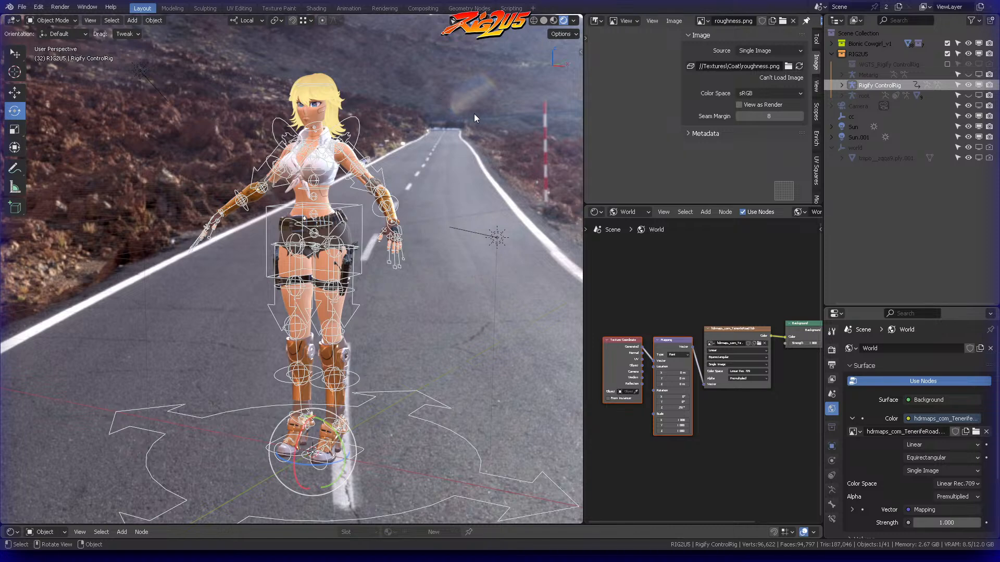
{"action": "key", "text": "n"}
{"action": "left_click", "coordinate": [577, 279]}
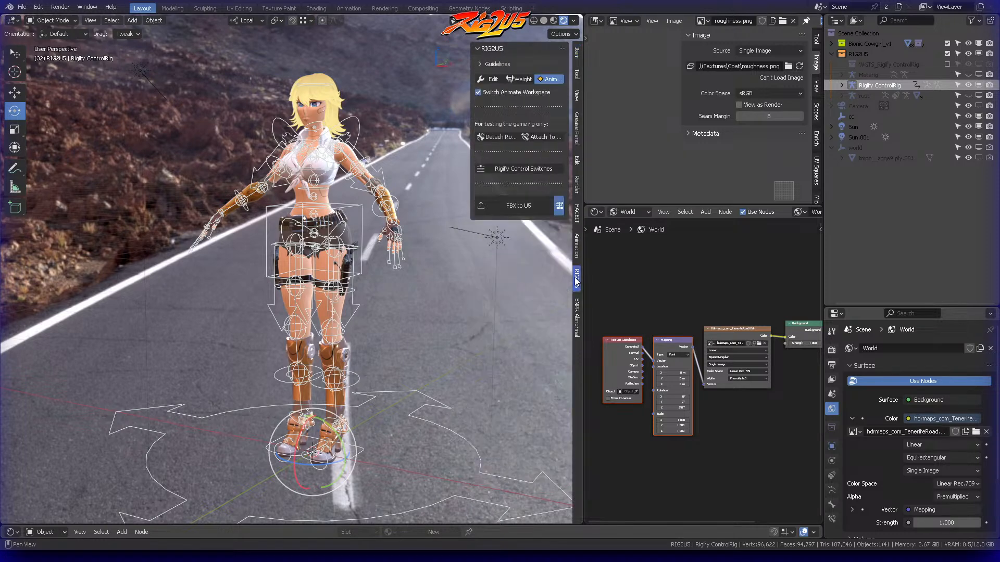
Enlarge the 3D viewport over the image and node editor space and frame the character's upper body
{"action": "left_click_drag", "start_coordinate": [471, 95], "coordinate": [440, 98]}
{"action": "scroll", "coordinate": [407, 127], "scroll_direction": "up", "scroll_amount": 1}
{"action": "scroll", "coordinate": [406, 126], "scroll_direction": "up", "scroll_amount": 1}
{"action": "middle_click_drag", "start_coordinate": [408, 111], "coordinate": [391, 160], "text": "shift"}
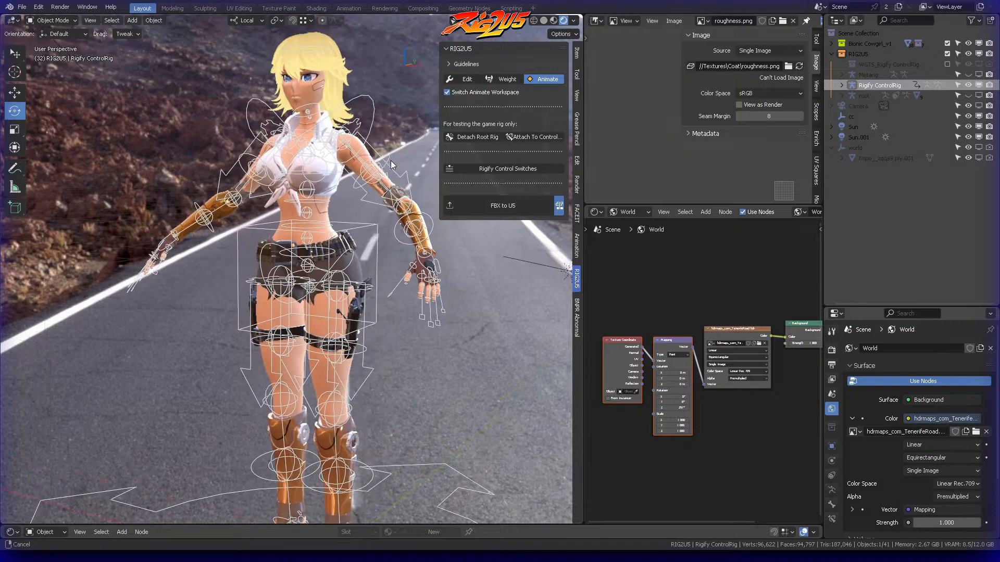
{"action": "scroll", "coordinate": [391, 160], "scroll_direction": "up", "scroll_amount": 1}
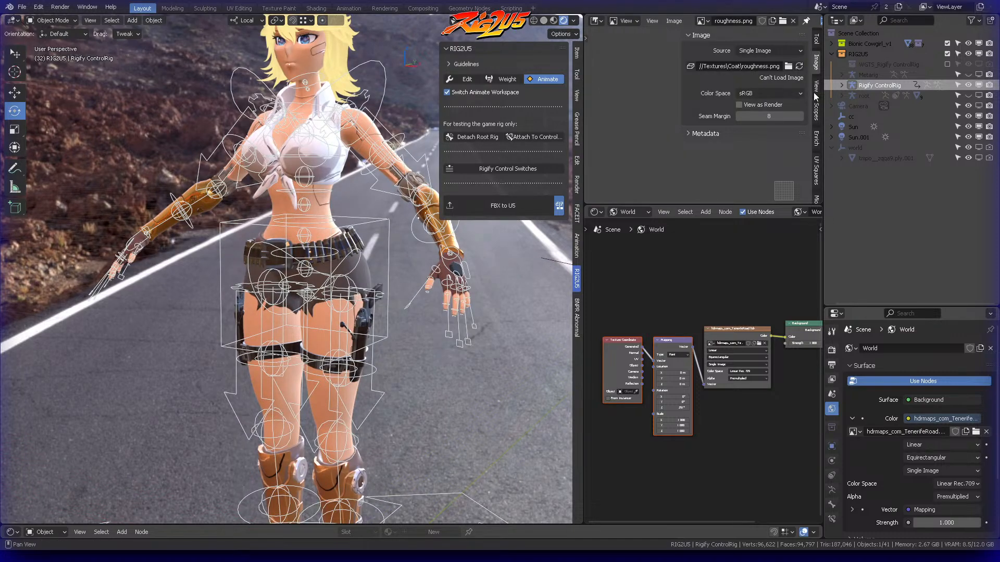
{"action": "left_click_drag", "start_coordinate": [823, 92], "coordinate": [854, 92]}
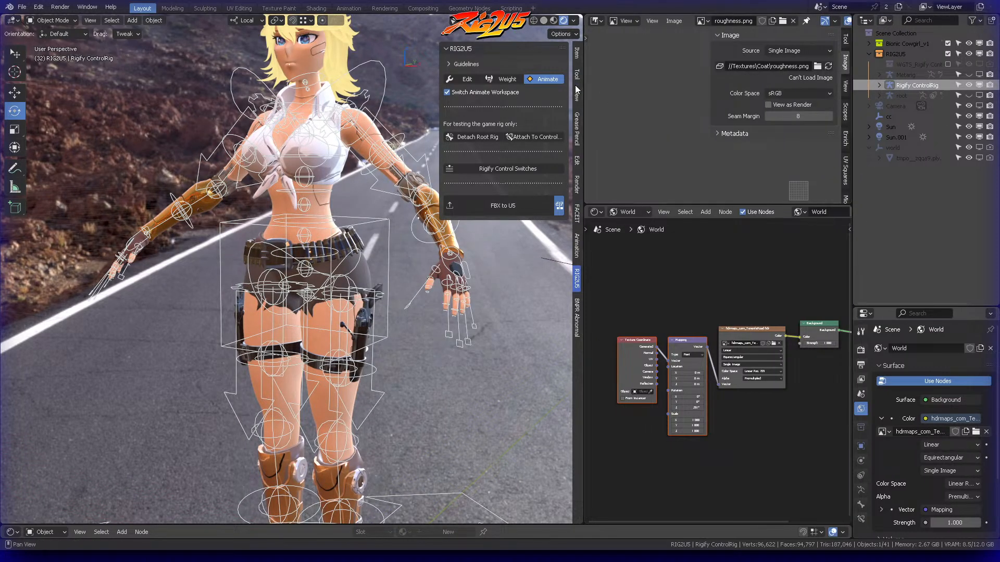
{"action": "left_click_drag", "start_coordinate": [584, 82], "coordinate": [806, 93]}
{"action": "middle_click_drag", "start_coordinate": [540, 157], "coordinate": [547, 245], "text": "shift"}
{"action": "middle_click_drag", "start_coordinate": [554, 246], "coordinate": [549, 281], "text": "ctrl"}
{"action": "middle_click_drag", "start_coordinate": [554, 192], "coordinate": [560, 223], "text": "shift"}
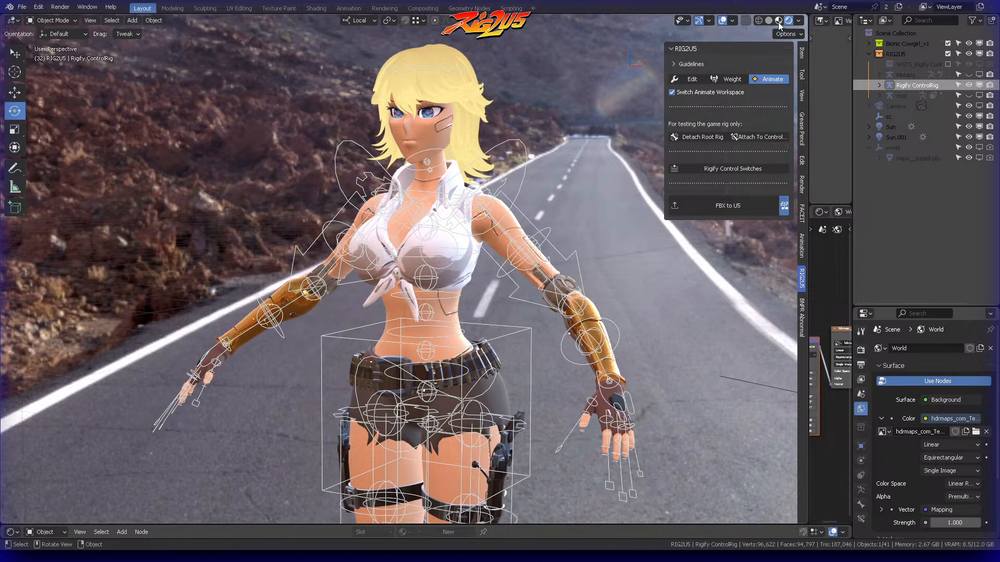
Set the viewport shading to Material Preview and put the Rigify ControlRig in Pose Mode
{"action": "left_click", "coordinate": [778, 21]}
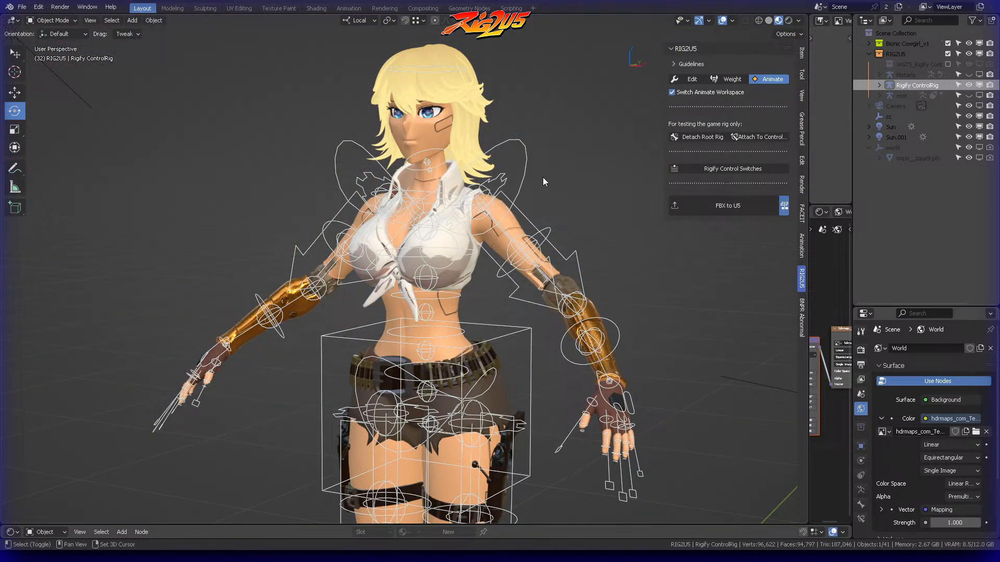
{"action": "middle_click_drag", "start_coordinate": [544, 182], "coordinate": [539, 136]}
{"action": "key", "text": "ctrl+Tab"}
{"action": "left_click", "coordinate": [539, 196]}
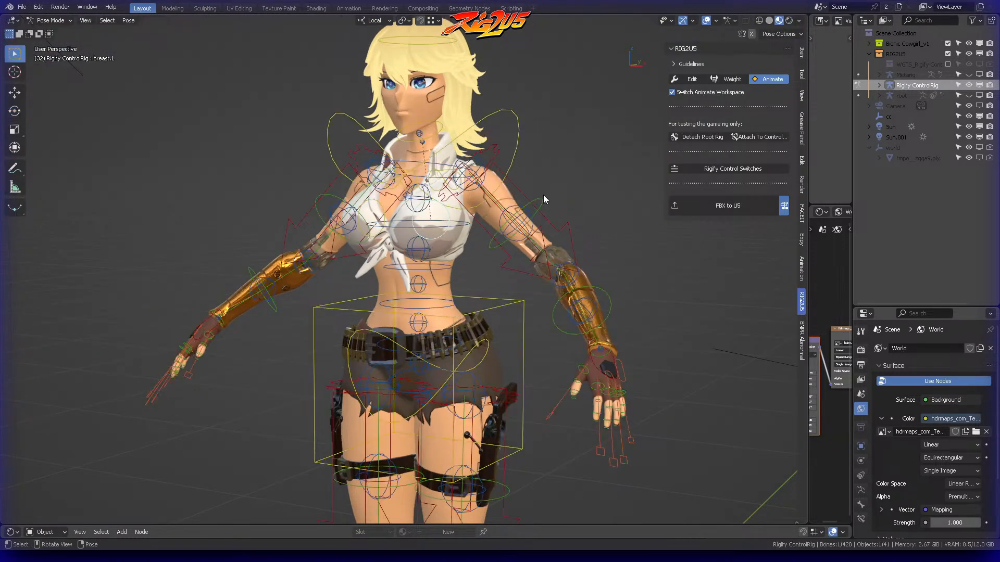
Try moving the left hand IK control to test the arm rig
{"action": "left_click", "coordinate": [601, 354]}
{"action": "scroll", "coordinate": [568, 274], "scroll_direction": "down", "scroll_amount": 3}
{"action": "middle_click_drag", "start_coordinate": [568, 275], "coordinate": [549, 146]}
{"action": "key", "text": "g"}
{"action": "left_click", "coordinate": [546, 285]}
{"action": "middle_click_drag", "start_coordinate": [563, 191], "coordinate": [518, 199]}
{"action": "middle_click_drag", "start_coordinate": [485, 330], "coordinate": [477, 357]}
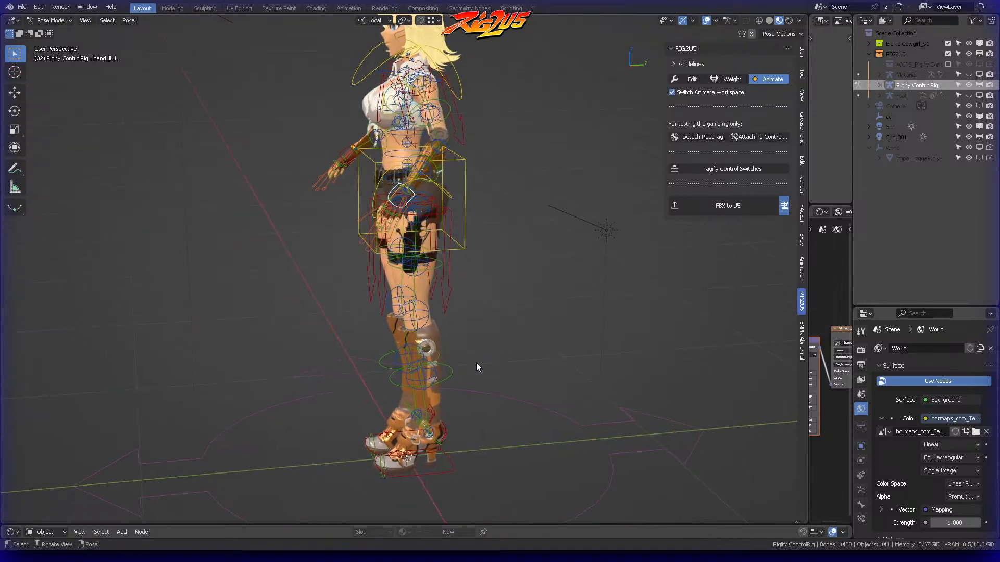
Try moving the left foot IK control to test how the leg bends
{"action": "left_click", "coordinate": [448, 461]}
{"action": "middle_click_drag", "start_coordinate": [492, 411], "coordinate": [468, 425]}
{"action": "key", "text": "g"}
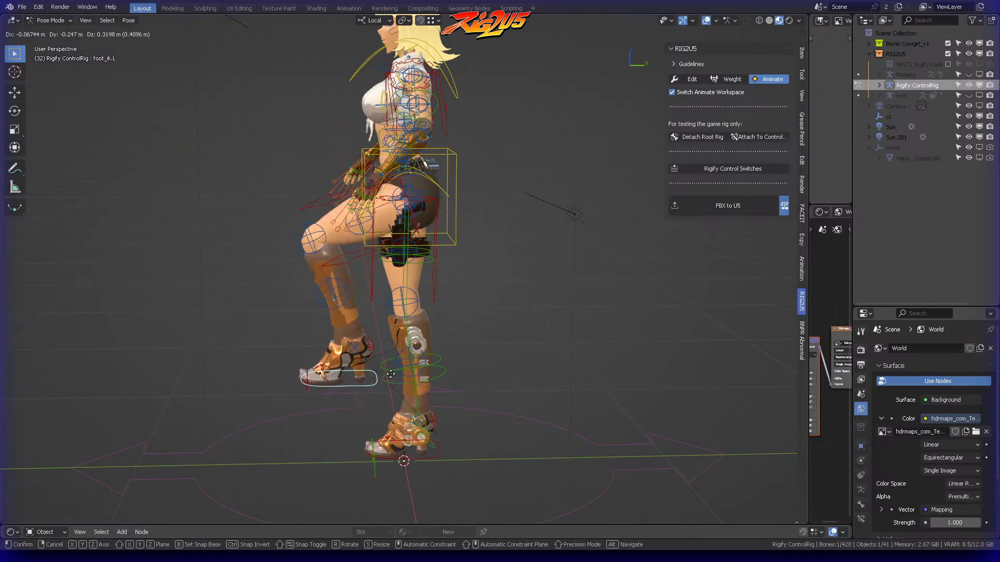
{"action": "right_click", "coordinate": [416, 323]}
Inspect the character's control rig up close and from several angles
{"action": "middle_click_drag", "start_coordinate": [423, 319], "coordinate": [524, 342]}
{"action": "scroll", "coordinate": [557, 267], "scroll_direction": "up", "scroll_amount": 4}
{"action": "middle_click_drag", "start_coordinate": [492, 219], "coordinate": [489, 304], "text": "shift"}
{"action": "middle_click_drag", "start_coordinate": [430, 176], "coordinate": [513, 326]}
{"action": "middle_click_drag", "start_coordinate": [507, 152], "coordinate": [476, 142]}
{"action": "scroll", "coordinate": [494, 177], "scroll_direction": "down", "scroll_amount": 1}
{"action": "middle_click_drag", "start_coordinate": [532, 256], "coordinate": [550, 200], "text": "shift"}
{"action": "scroll", "coordinate": [547, 204], "scroll_direction": "down", "scroll_amount": 2}
{"action": "middle_click_drag", "start_coordinate": [500, 254], "coordinate": [503, 239], "text": "shift"}
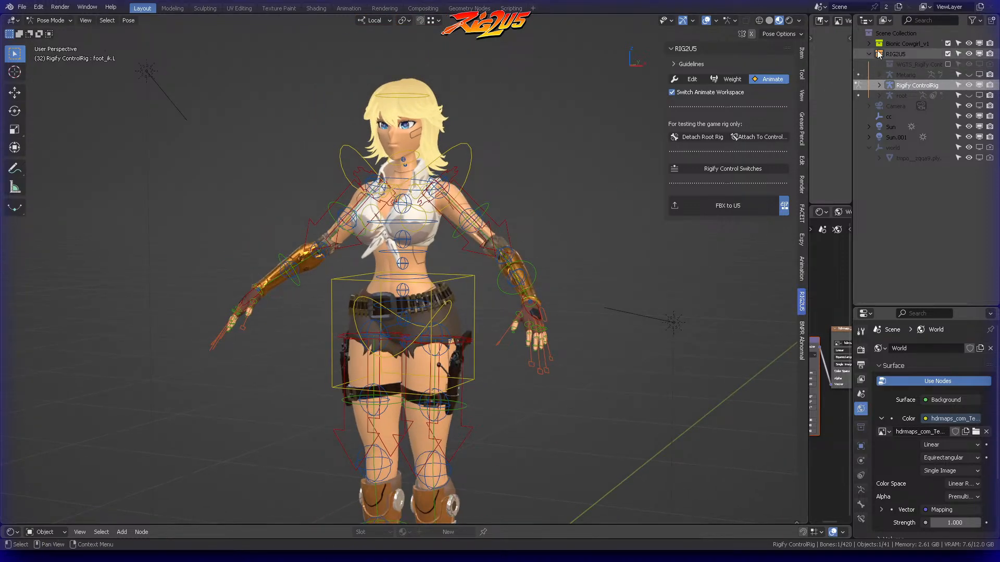
Expand the Bionic Cowgirl_v1 collection, collapse Skin_Metal and Cloth_Hat, and look through the objects in Items
{"action": "left_click", "coordinate": [869, 44]}
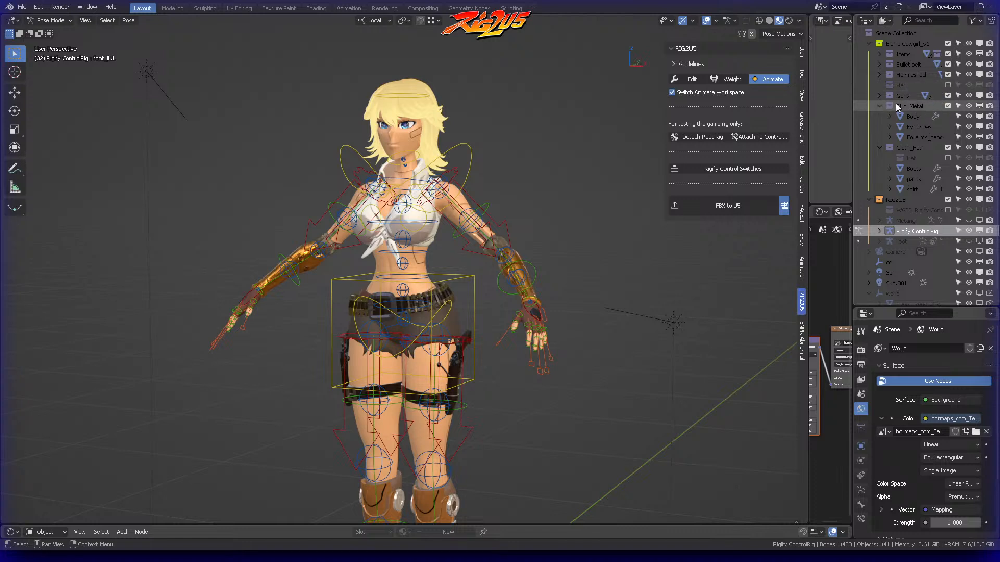
{"action": "left_click", "coordinate": [880, 106]}
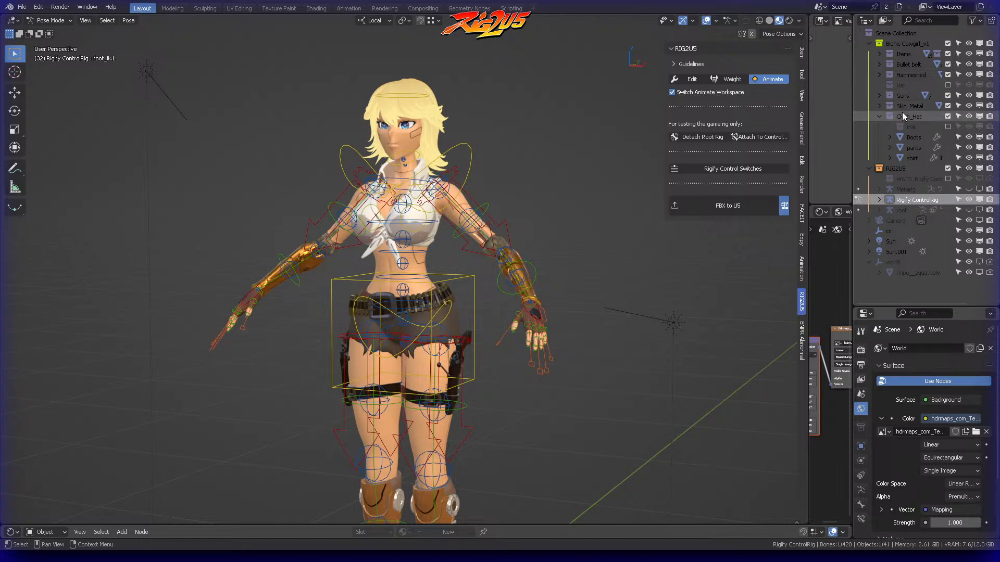
{"action": "left_click", "coordinate": [879, 116]}
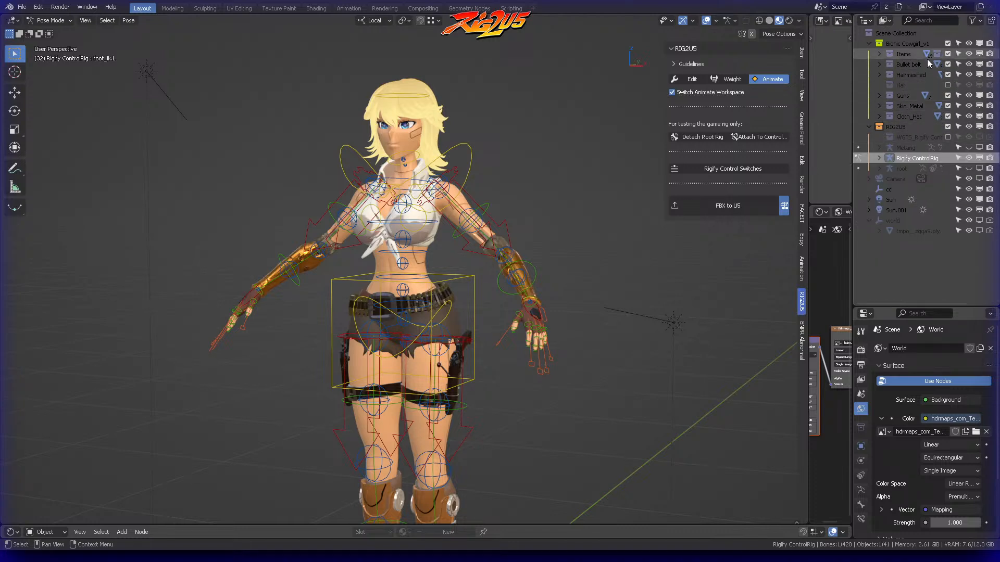
{"action": "left_click", "coordinate": [879, 54]}
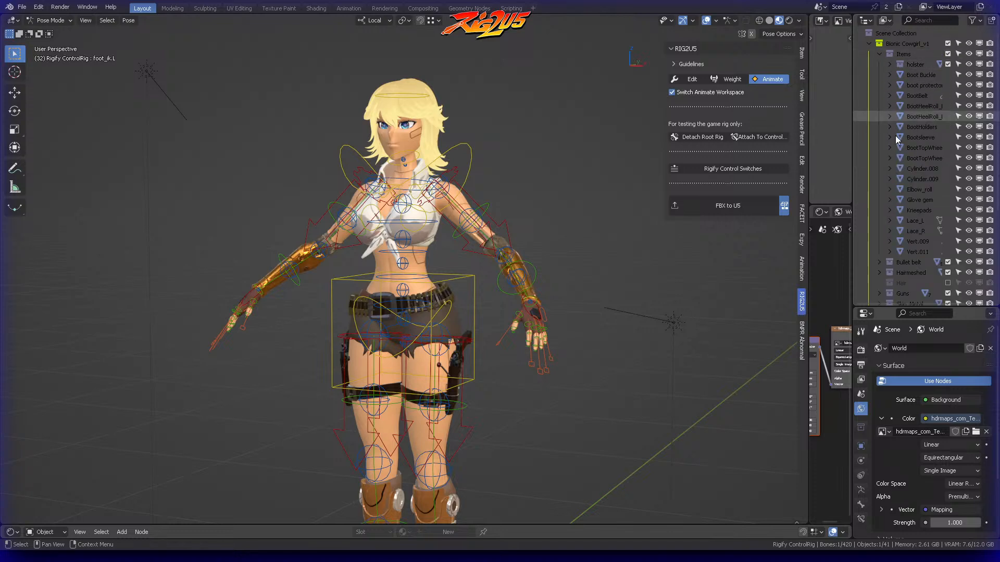
{"action": "scroll", "coordinate": [932, 258], "scroll_direction": "down", "scroll_amount": 2}
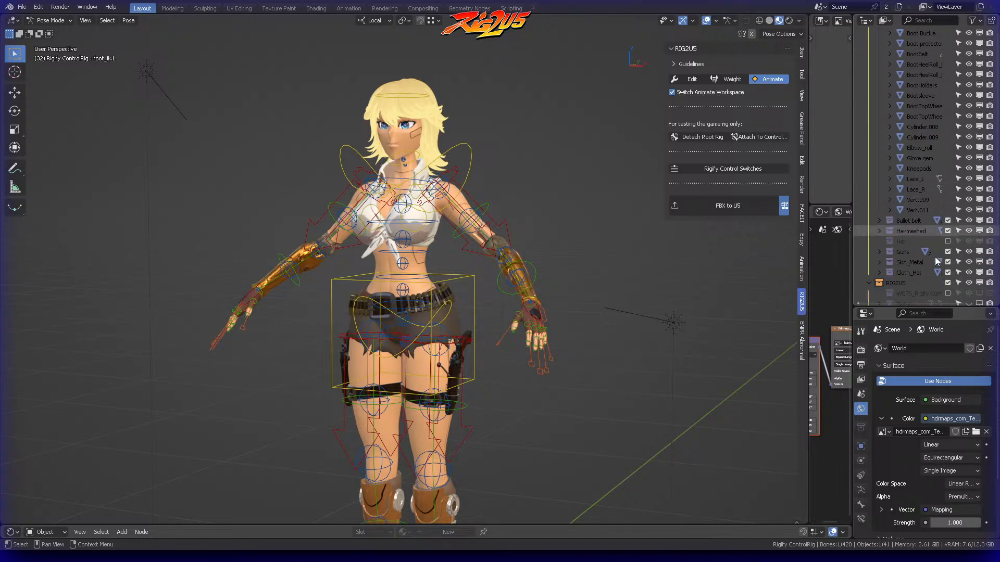
Enable the Hat collection inside Cloth_Hat to display the cowboy hat on the character
{"action": "left_click", "coordinate": [880, 272]}
{"action": "scroll", "coordinate": [887, 258], "scroll_direction": "down", "scroll_amount": 3}
{"action": "left_click", "coordinate": [948, 220]}
{"action": "mouse_move", "coordinate": [578, 92]}
{"action": "middle_mouse_down"}
{"action": "mouse_move", "coordinate": [539, 99]}
{"action": "mouse_move", "coordinate": [580, 80]}
{"action": "middle_mouse_up"}
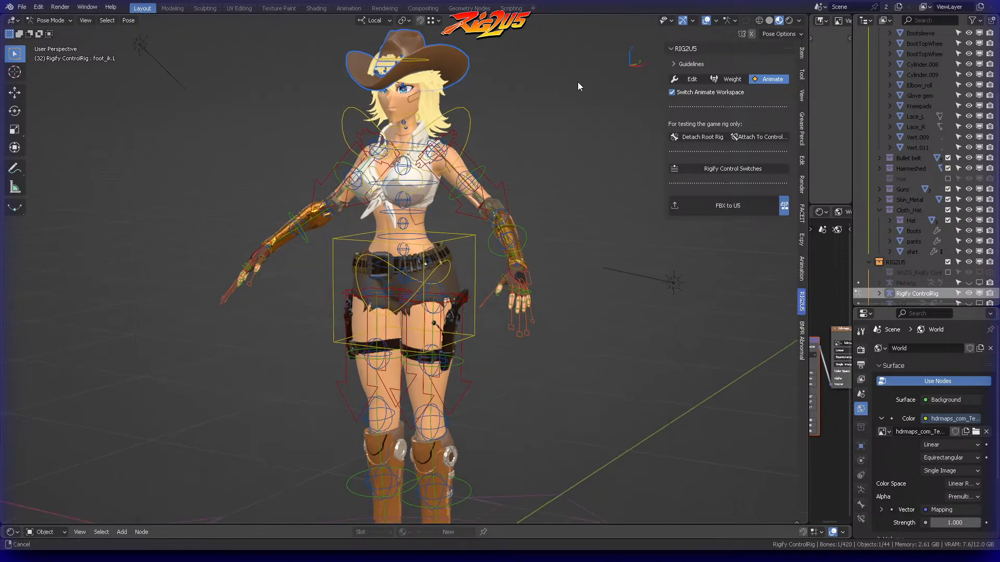
Try a trackball rotation of the chest control to test the torso with the hat on
{"action": "scroll", "coordinate": [578, 86], "scroll_direction": "down", "scroll_amount": 3}
{"action": "middle_click_drag", "start_coordinate": [555, 128], "coordinate": [522, 170], "text": "shift"}
{"action": "scroll", "coordinate": [541, 147], "scroll_direction": "up", "scroll_amount": 2}
{"action": "scroll", "coordinate": [555, 146], "scroll_direction": "up", "scroll_amount": 2}
{"action": "mouse_move", "coordinate": [552, 131]}
{"action": "middle_mouse_down", "text": "shift"}
{"action": "mouse_move", "coordinate": [552, 179]}
{"action": "mouse_move", "coordinate": [547, 137]}
{"action": "middle_mouse_up", "text": "shift"}
{"action": "left_click", "coordinate": [514, 158]}
{"action": "key", "text": "r"}
{"action": "key", "text": "r"}
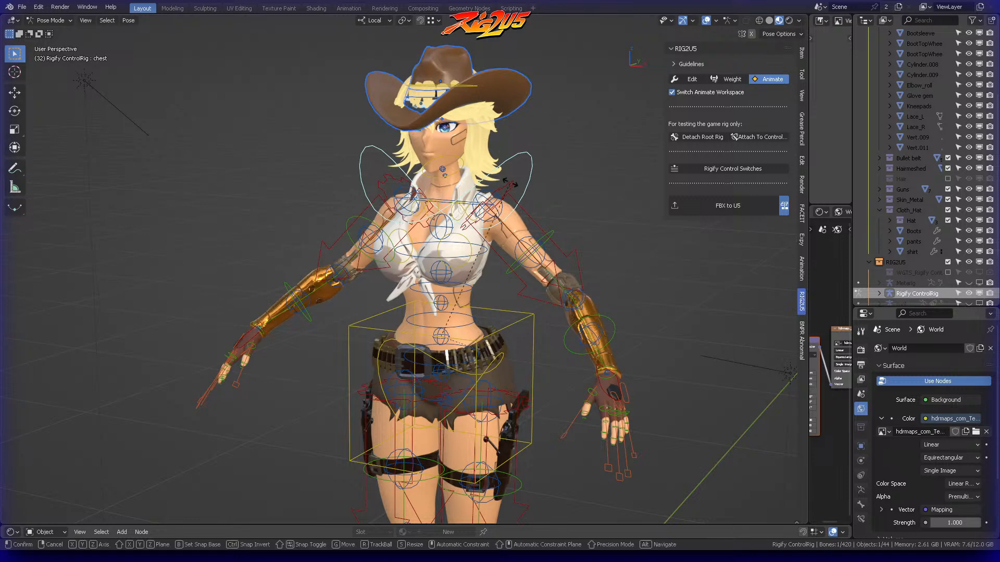
{"action": "right_click", "coordinate": [526, 180]}
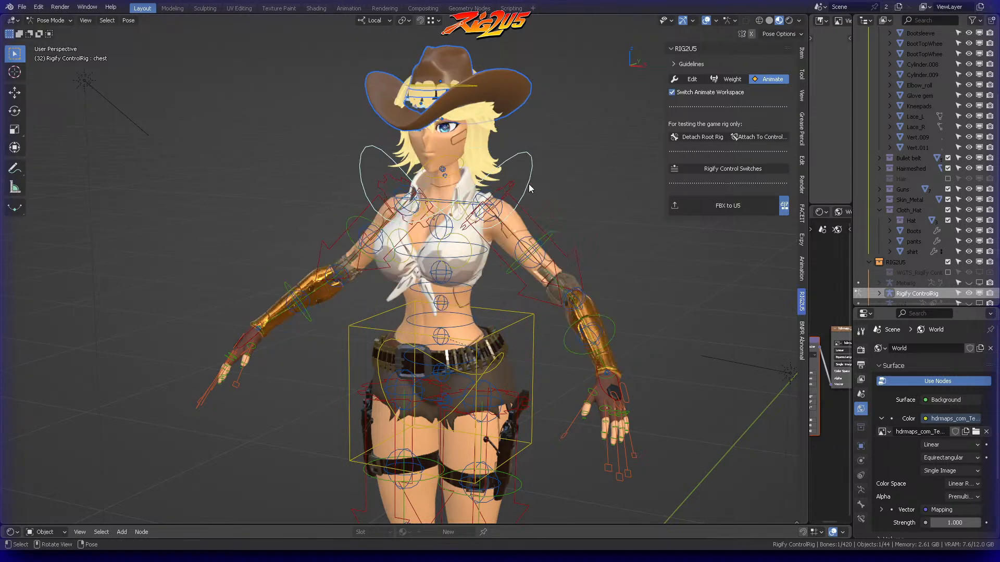
Collapse the Items collection in the Outliner and reframe the posed character
{"action": "scroll", "coordinate": [557, 185], "scroll_direction": "down", "scroll_amount": 3}
{"action": "middle_click_drag", "start_coordinate": [561, 192], "coordinate": [494, 160], "text": "shift"}
{"action": "scroll", "coordinate": [565, 143], "scroll_direction": "down", "scroll_amount": 1}
{"action": "scroll", "coordinate": [920, 166], "scroll_direction": "up", "scroll_amount": 5}
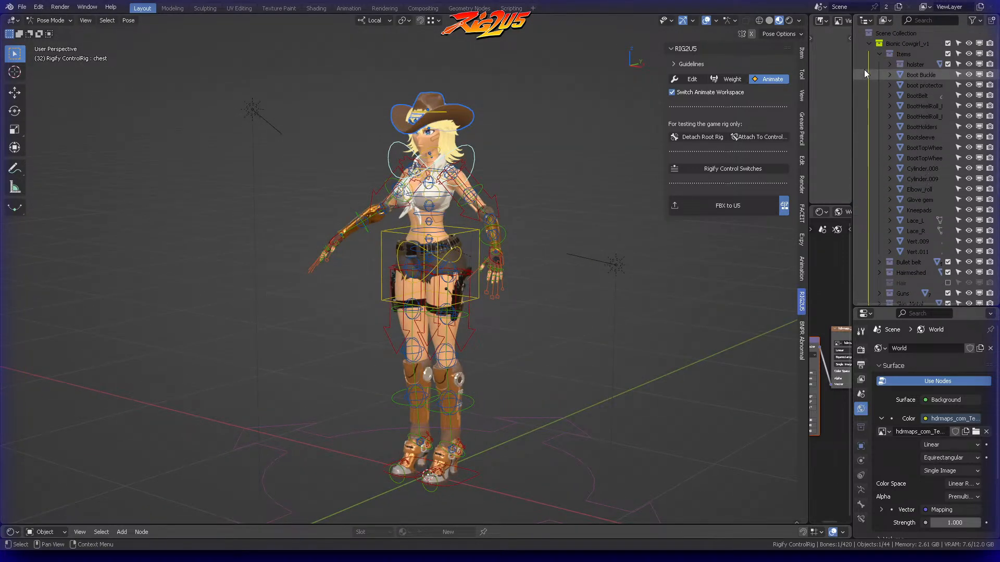
{"action": "left_click", "coordinate": [879, 54]}
{"action": "middle_click_drag", "start_coordinate": [530, 133], "coordinate": [521, 163]}
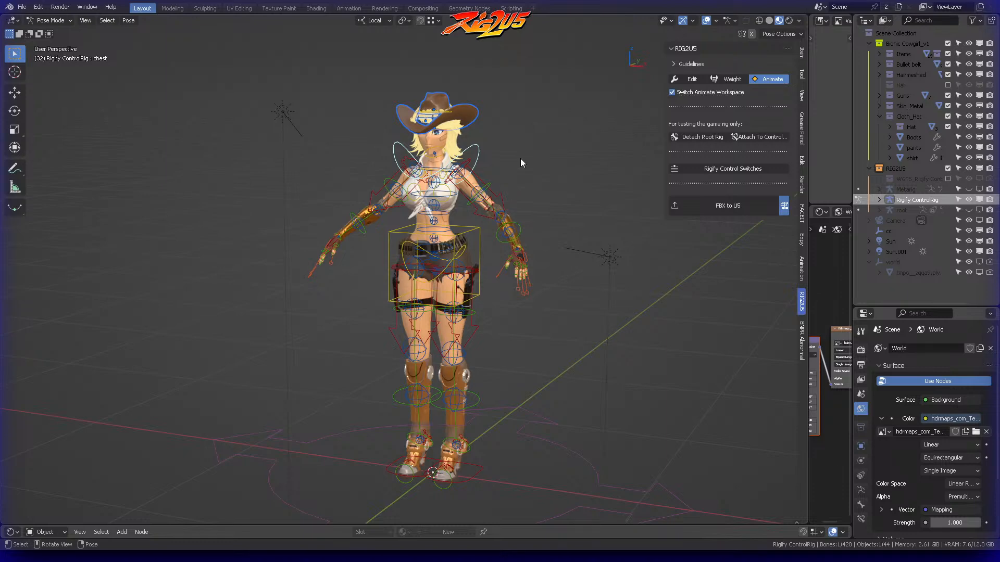
{"action": "scroll", "coordinate": [527, 147], "scroll_direction": "up", "scroll_amount": 2}
{"action": "middle_click_drag", "start_coordinate": [543, 109], "coordinate": [503, 167], "text": "shift"}
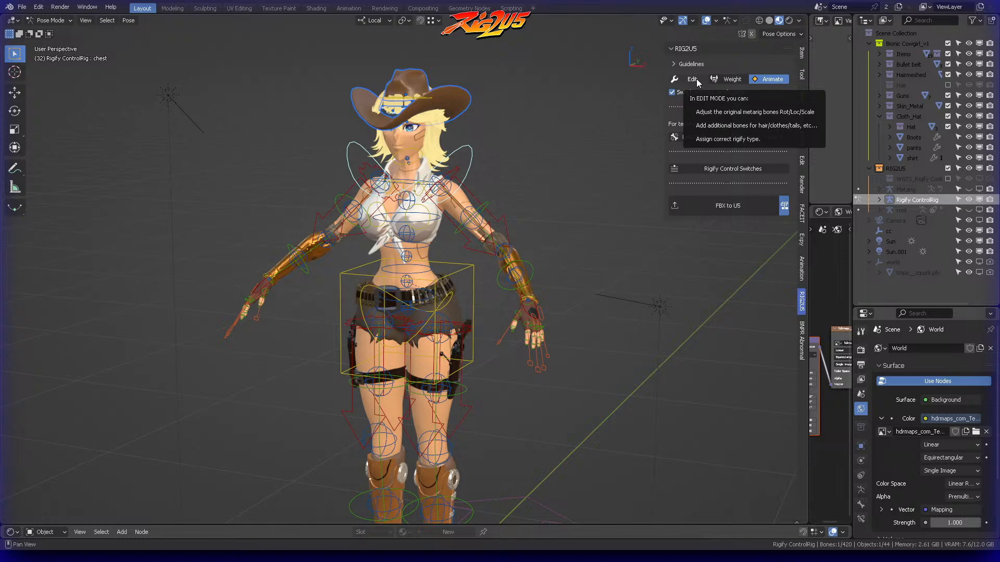
Switch RIG2U5 to Edit mode to display the metarig bones and view them from the front
{"action": "left_click", "coordinate": [696, 79]}
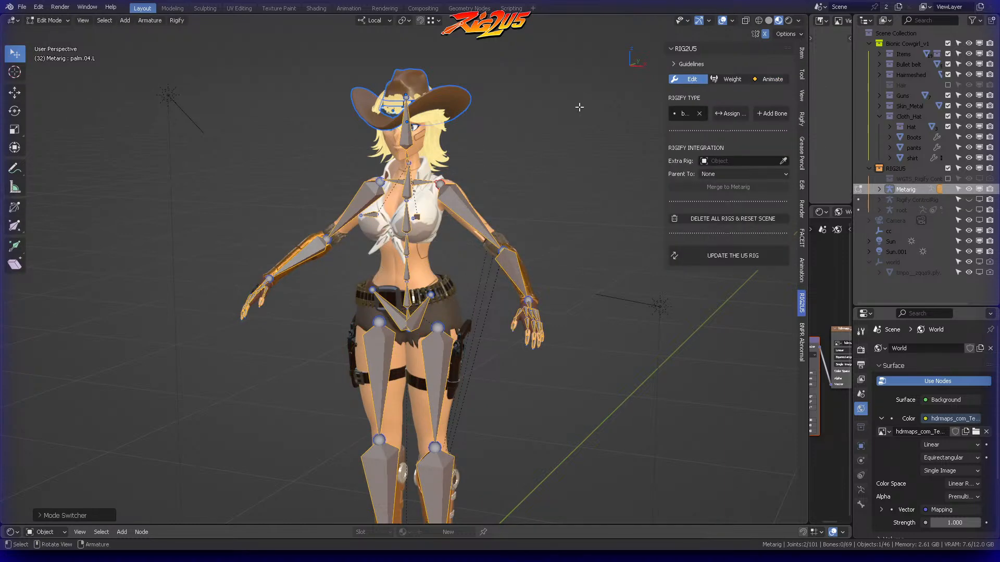
{"action": "scroll", "coordinate": [530, 105], "scroll_direction": "up", "scroll_amount": 3}
{"action": "middle_click_drag", "start_coordinate": [530, 104], "coordinate": [490, 149]}
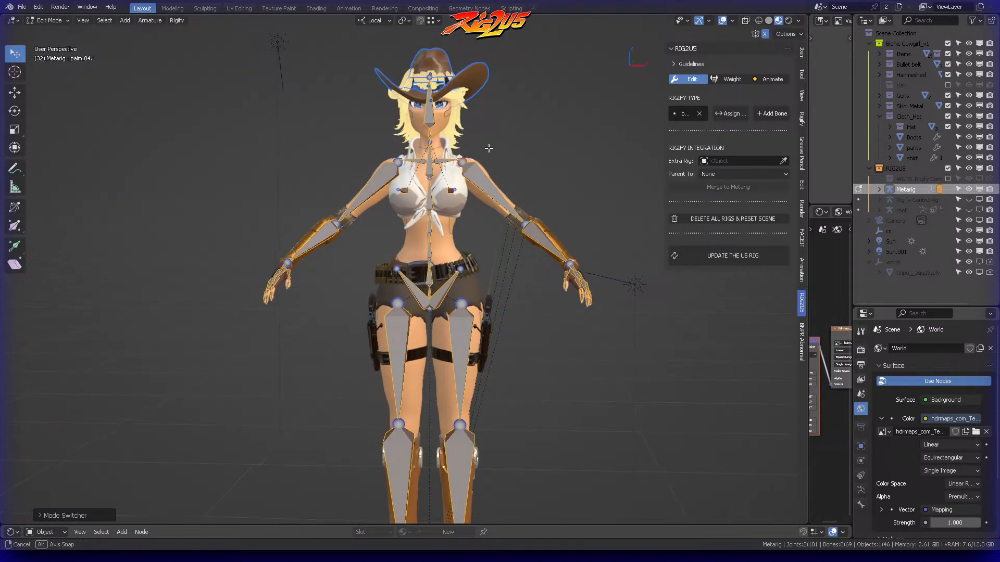
{"action": "scroll", "coordinate": [502, 136], "scroll_direction": "up", "scroll_amount": 4}
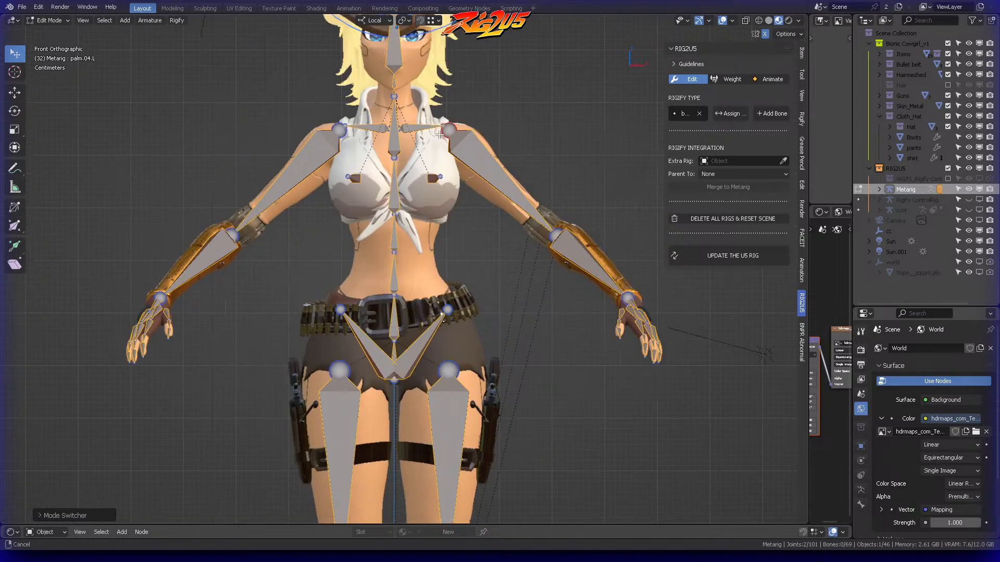
Widen the RIG2U5 sidebar, review the Rigify type options and choose basic.super_copy
{"action": "left_click_drag", "start_coordinate": [666, 93], "coordinate": [526, 99]}
{"action": "left_click", "coordinate": [555, 119]}
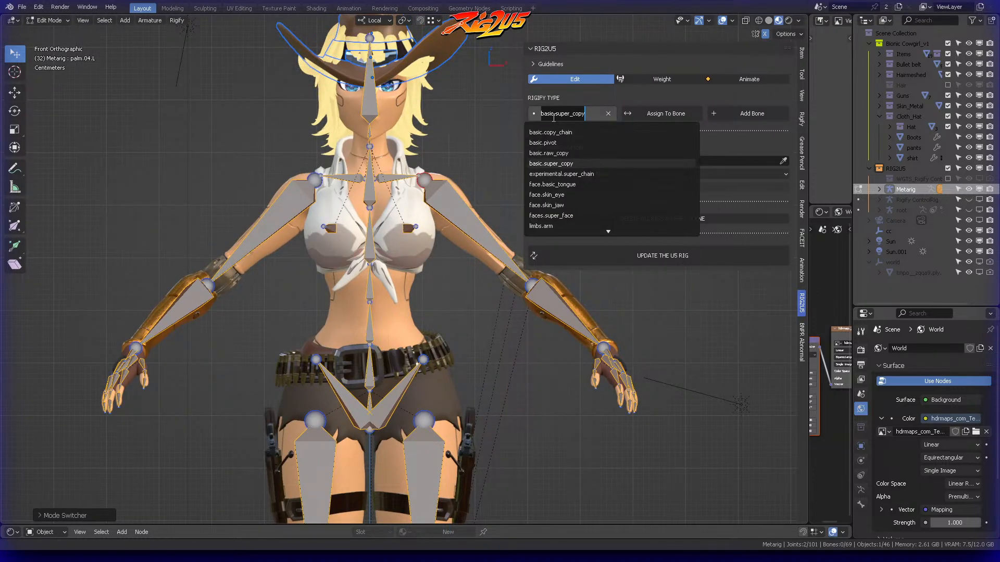
{"action": "left_click", "coordinate": [568, 159]}
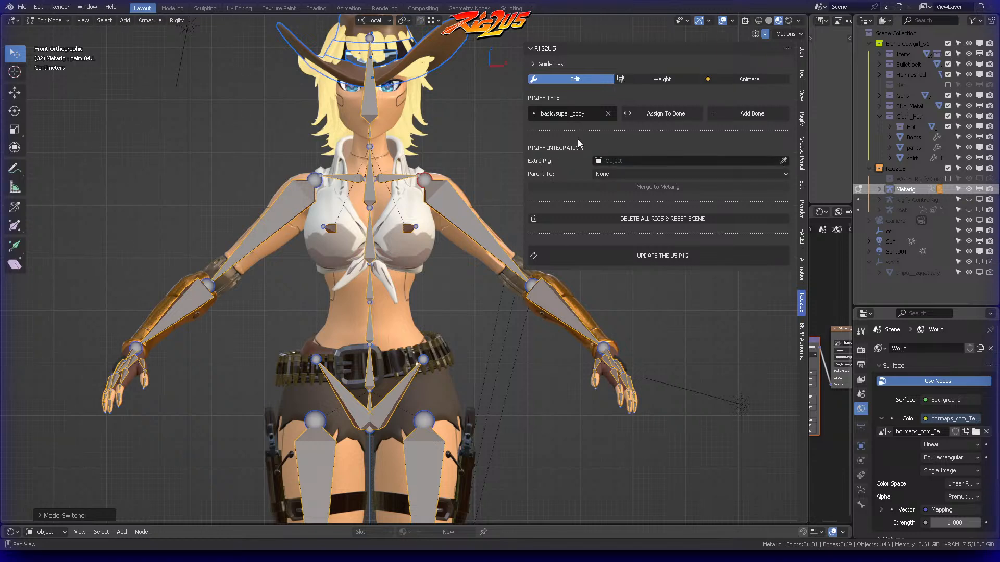
Inspect the metarig from the side, review the Parent To setting for Rigify integration, and narrow the sidebar
{"action": "middle_click_drag", "start_coordinate": [447, 113], "coordinate": [447, 199], "text": "shift"}
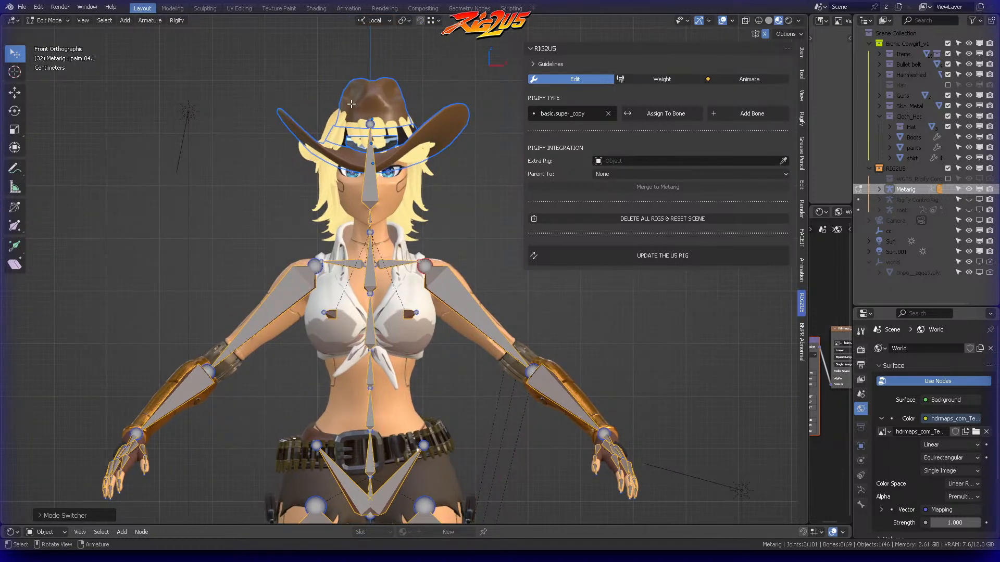
{"action": "middle_click_drag", "start_coordinate": [432, 322], "coordinate": [342, 209], "text": "shift"}
{"action": "scroll", "coordinate": [342, 208], "scroll_direction": "down", "scroll_amount": 2}
{"action": "middle_click_drag", "start_coordinate": [469, 253], "coordinate": [358, 226], "text": "shift"}
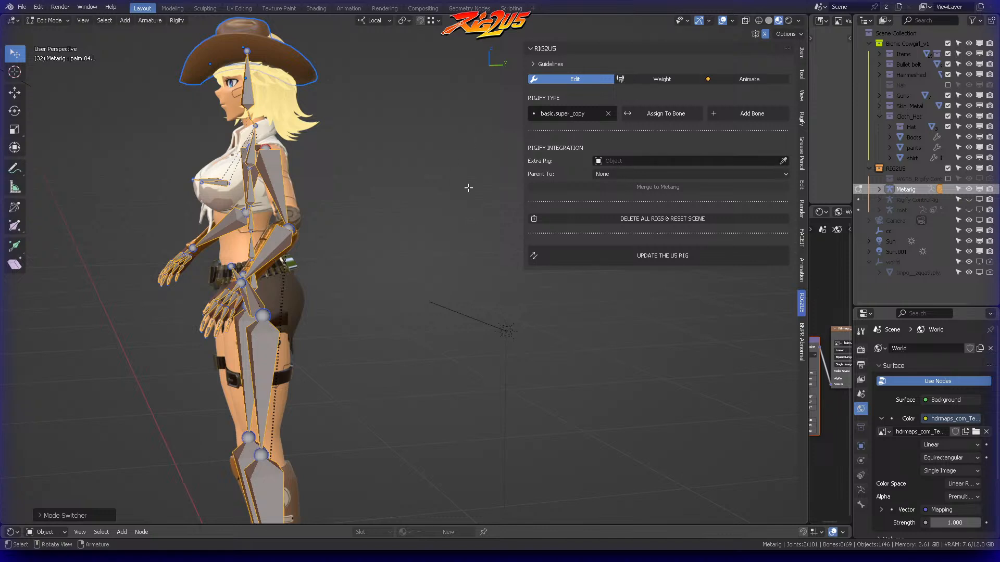
{"action": "left_click", "coordinate": [664, 174]}
{"action": "left_click_drag", "start_coordinate": [522, 144], "coordinate": [643, 140]}
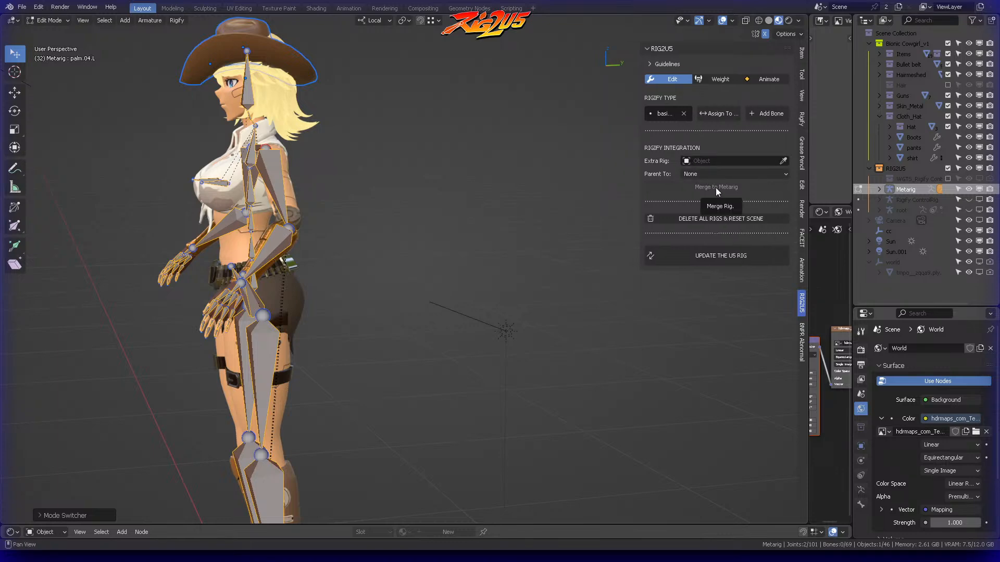
{"action": "middle_click_drag", "start_coordinate": [493, 145], "coordinate": [469, 183]}
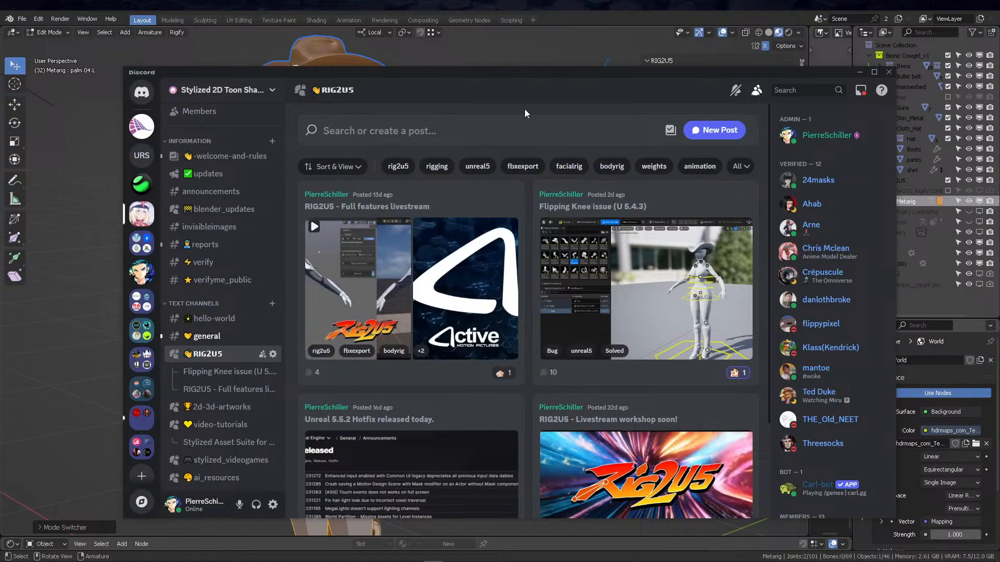
Switch to Discord, browse the server's channel list around the RIG2U5 forum channel, and maximize the window
{"action": "mouse_move", "coordinate": [140, 210]}
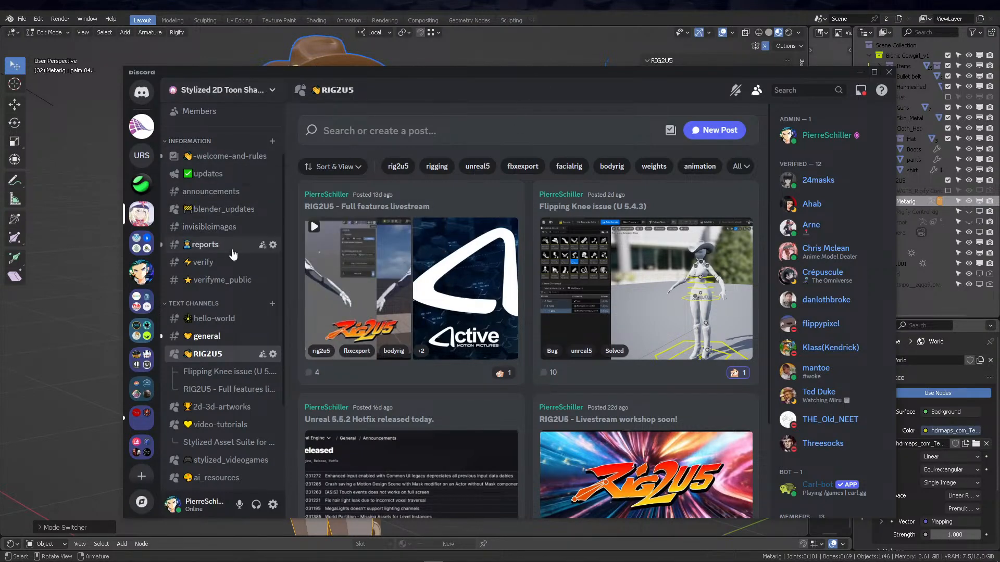
{"action": "scroll", "coordinate": [255, 327], "scroll_direction": "down", "scroll_amount": 3}
{"action": "mouse_move", "coordinate": [228, 251]}
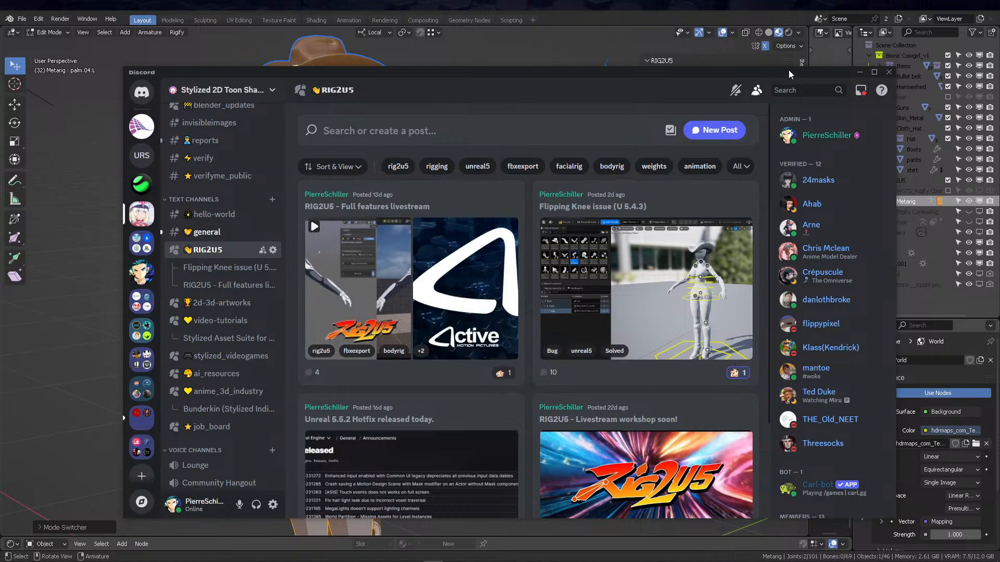
{"action": "left_click", "coordinate": [874, 72]}
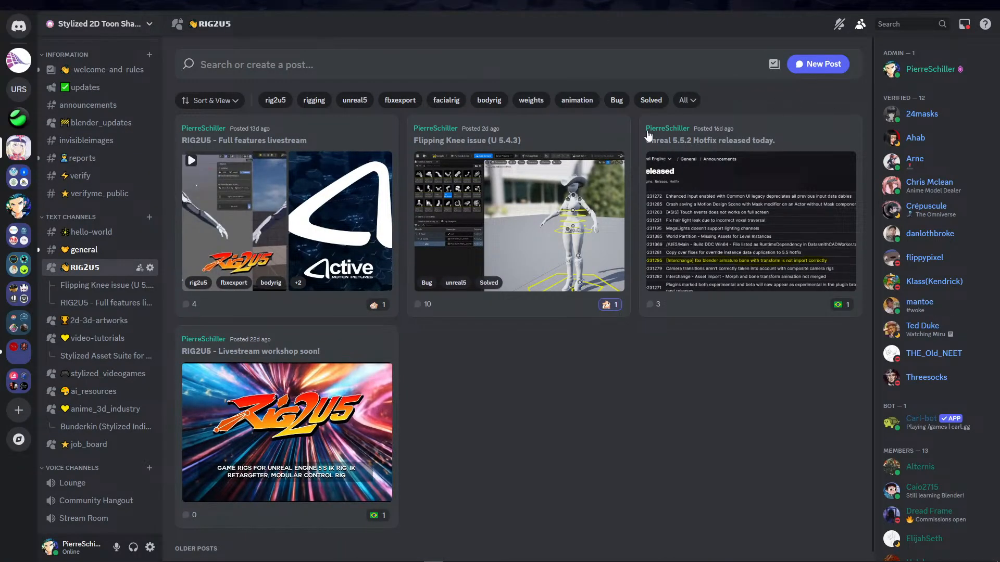
Open the "Flipping Knee issue (U 5.4.3)" post, look through it and view its control rig screenshot enlarged
{"action": "left_click", "coordinate": [530, 199]}
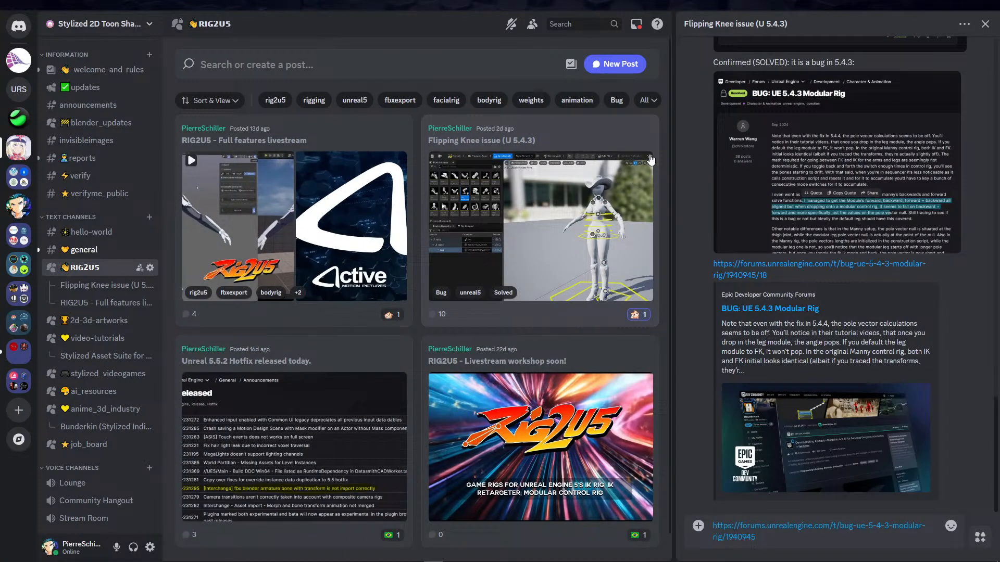
{"action": "scroll", "coordinate": [892, 207], "scroll_direction": "up", "scroll_amount": 15}
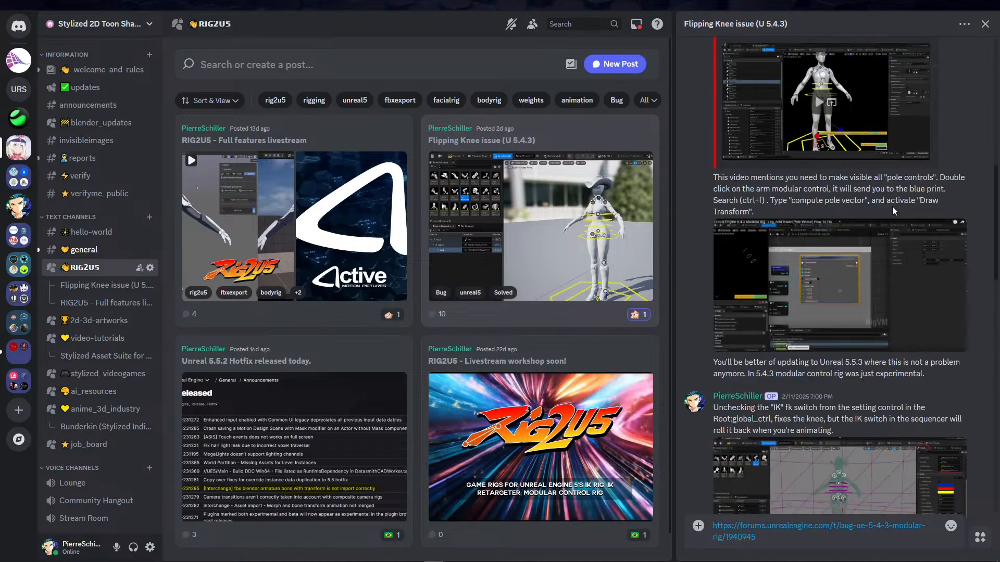
{"action": "scroll", "coordinate": [877, 208], "scroll_direction": "down", "scroll_amount": 3}
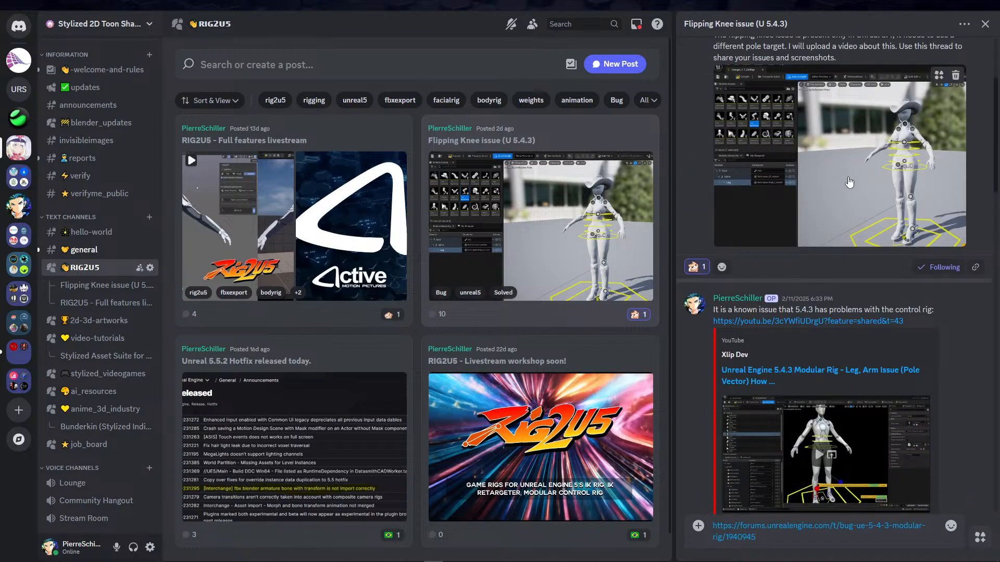
{"action": "left_click", "coordinate": [846, 180]}
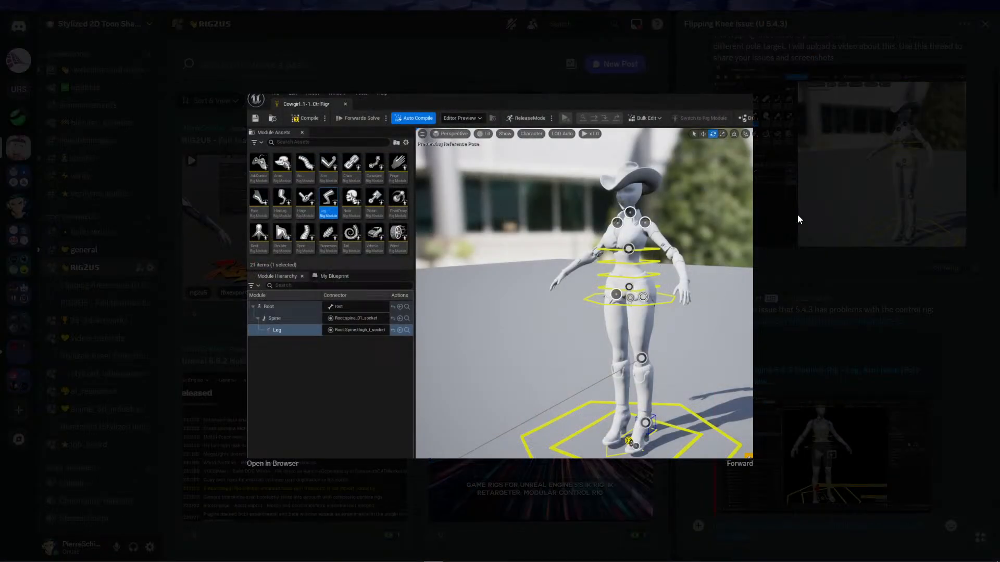
{"action": "left_click", "coordinate": [799, 220]}
Read through the replies about the Unreal 5.4.3 modular rig bug and close the thread
{"action": "scroll", "coordinate": [815, 279], "scroll_direction": "down", "scroll_amount": 5}
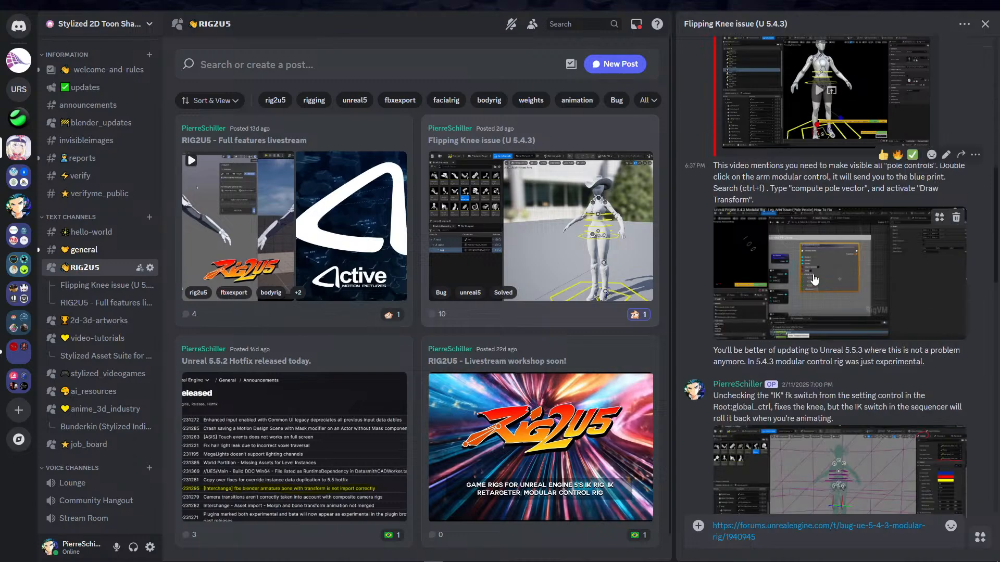
{"action": "scroll", "coordinate": [808, 256], "scroll_direction": "down", "scroll_amount": 13}
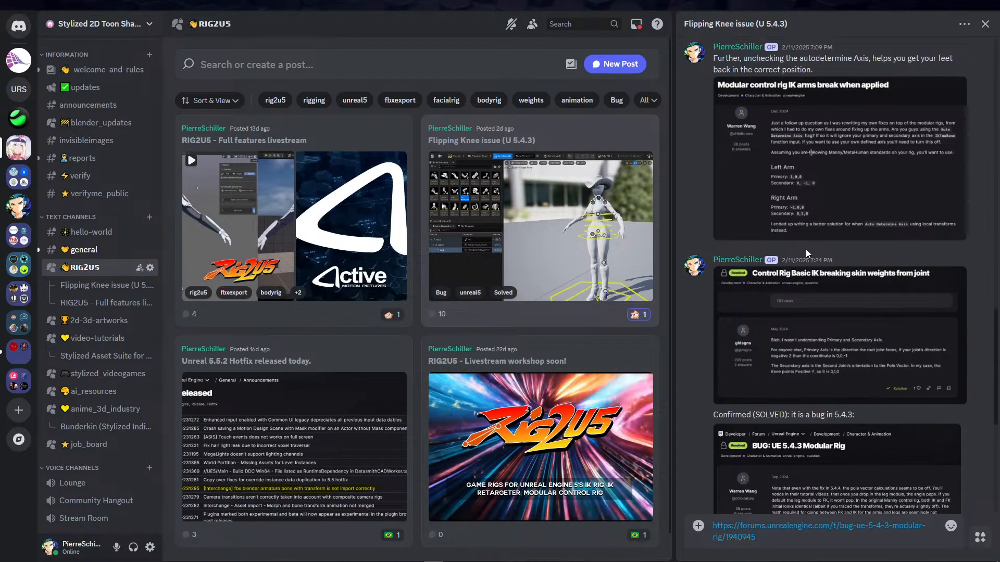
{"action": "scroll", "coordinate": [805, 252], "scroll_direction": "down", "scroll_amount": 7}
{"action": "scroll", "coordinate": [679, 201], "scroll_direction": "up", "scroll_amount": 6}
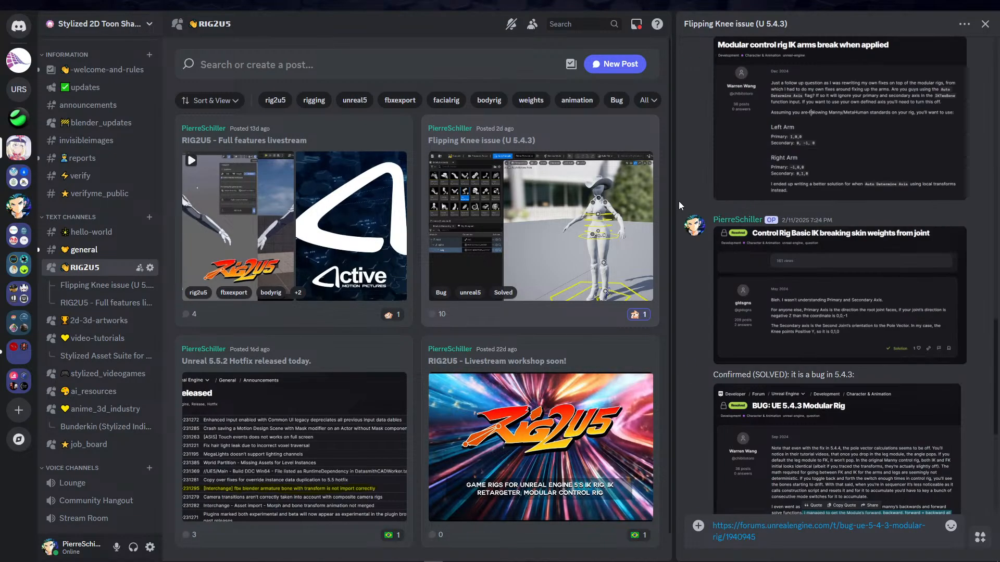
{"action": "scroll", "coordinate": [679, 201], "scroll_direction": "up", "scroll_amount": 14}
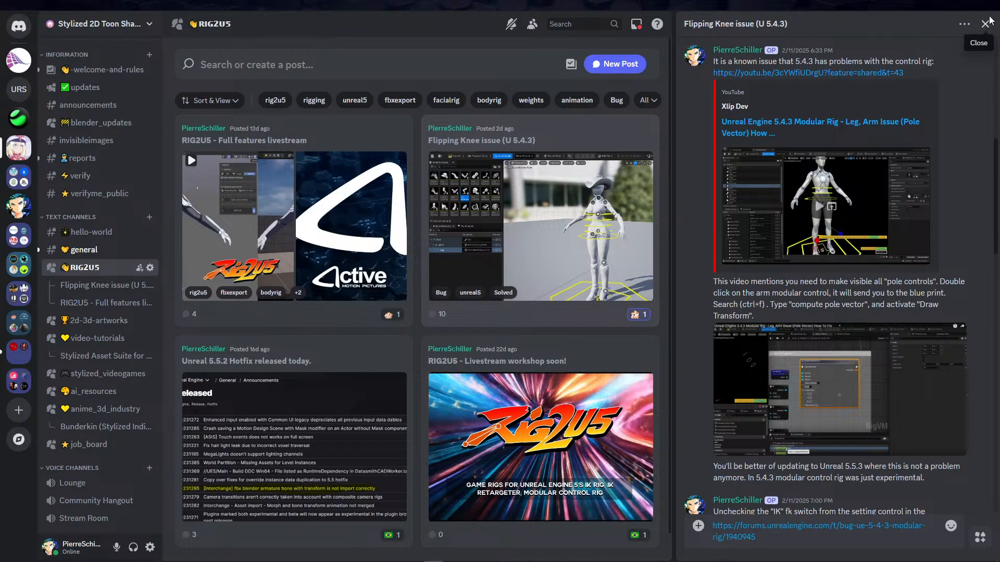
{"action": "left_click", "coordinate": [986, 24]}
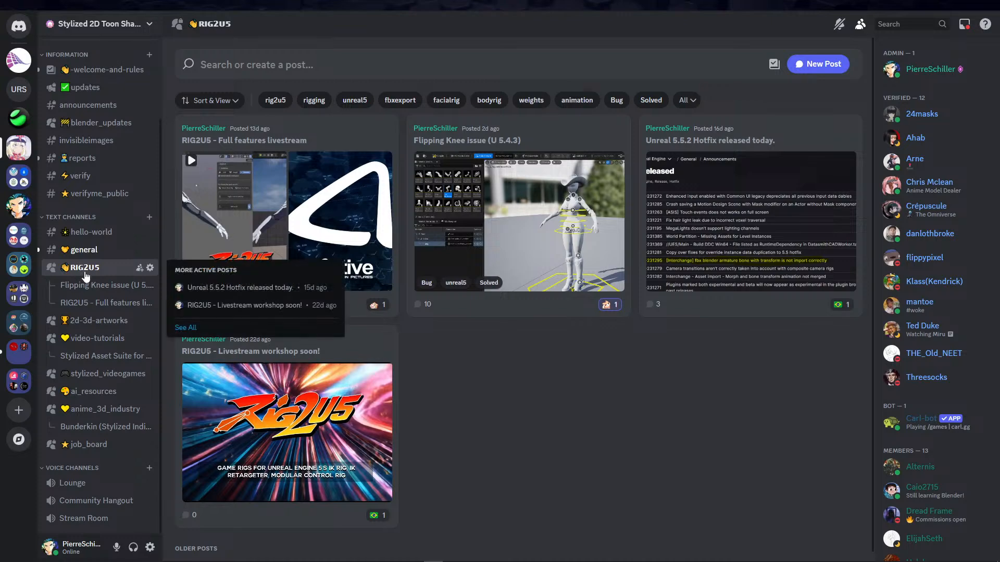
Open the general channel and browse its message history for the cowgirl's modeling and line work progress posts
{"action": "left_click", "coordinate": [86, 252]}
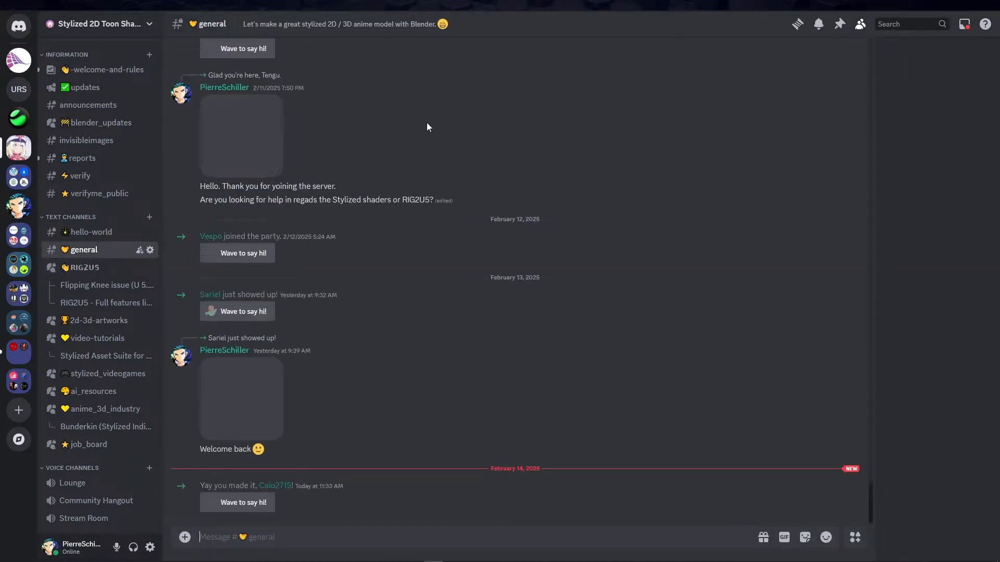
{"action": "scroll", "coordinate": [386, 300], "scroll_direction": "up", "scroll_amount": 15}
{"action": "scroll", "coordinate": [548, 218], "scroll_direction": "up", "scroll_amount": 15}
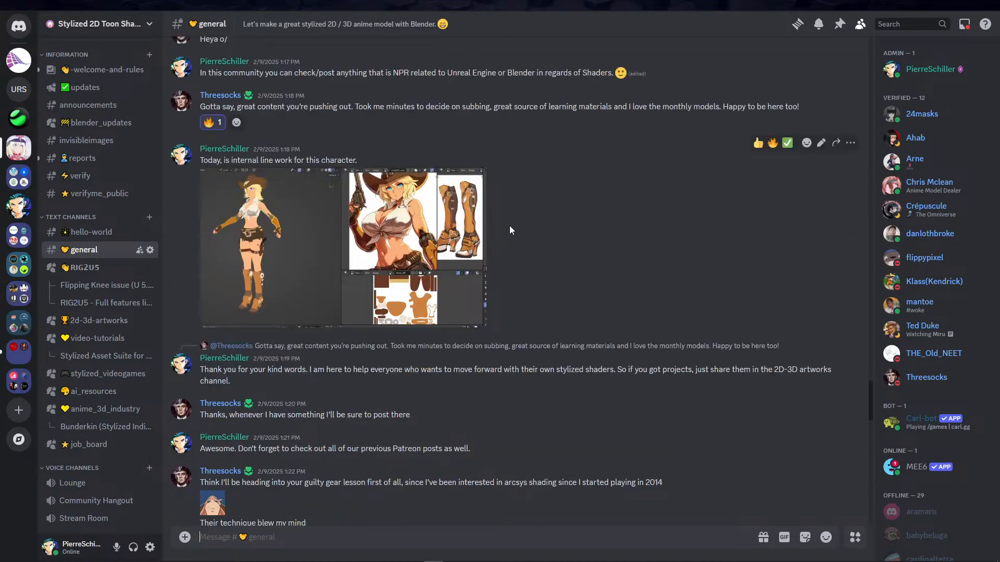
{"action": "scroll", "coordinate": [547, 214], "scroll_direction": "up", "scroll_amount": 11}
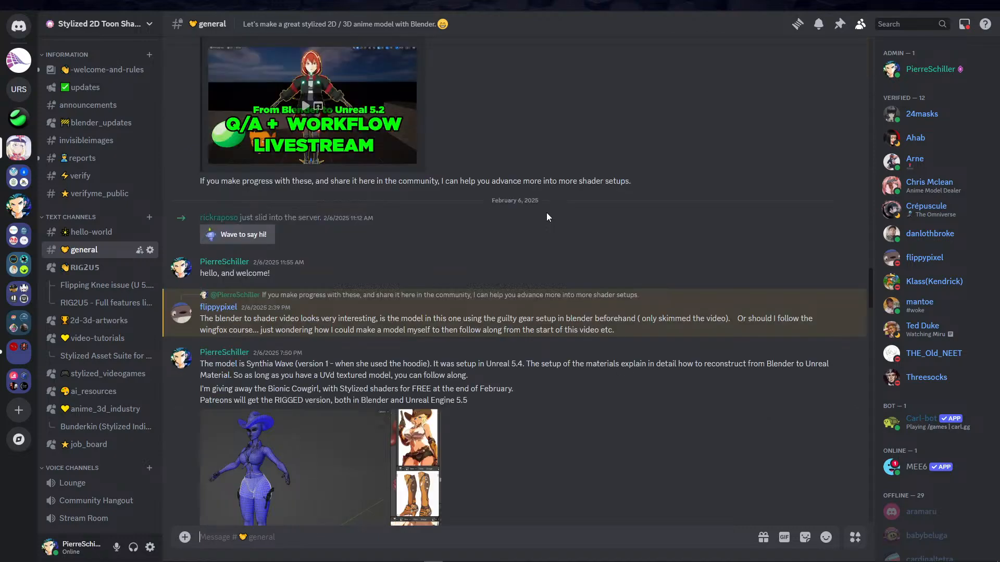
{"action": "scroll", "coordinate": [546, 213], "scroll_direction": "down", "scroll_amount": 12}
{"action": "scroll", "coordinate": [546, 214], "scroll_direction": "down", "scroll_amount": 15}
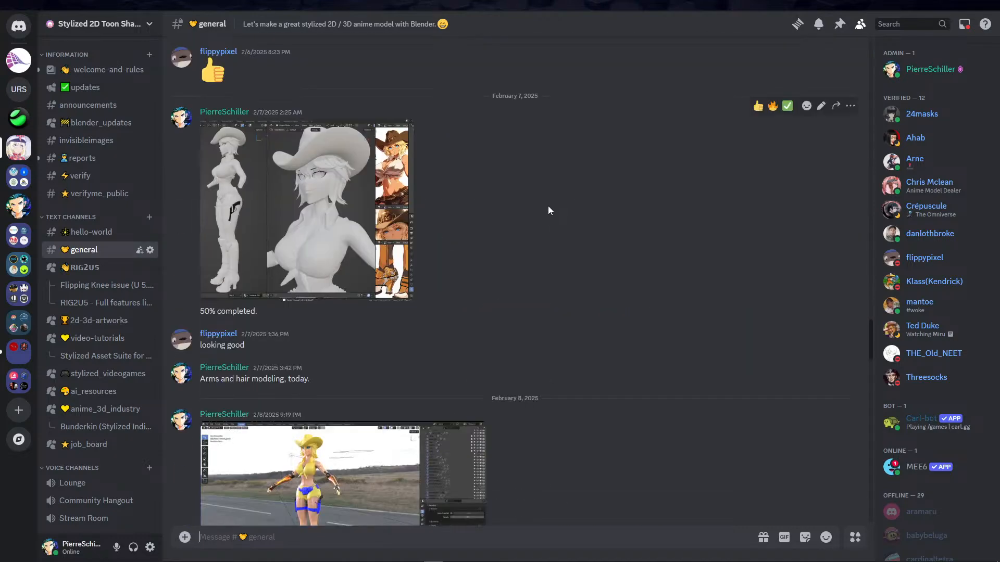
{"action": "scroll", "coordinate": [547, 213], "scroll_direction": "down", "scroll_amount": 14}
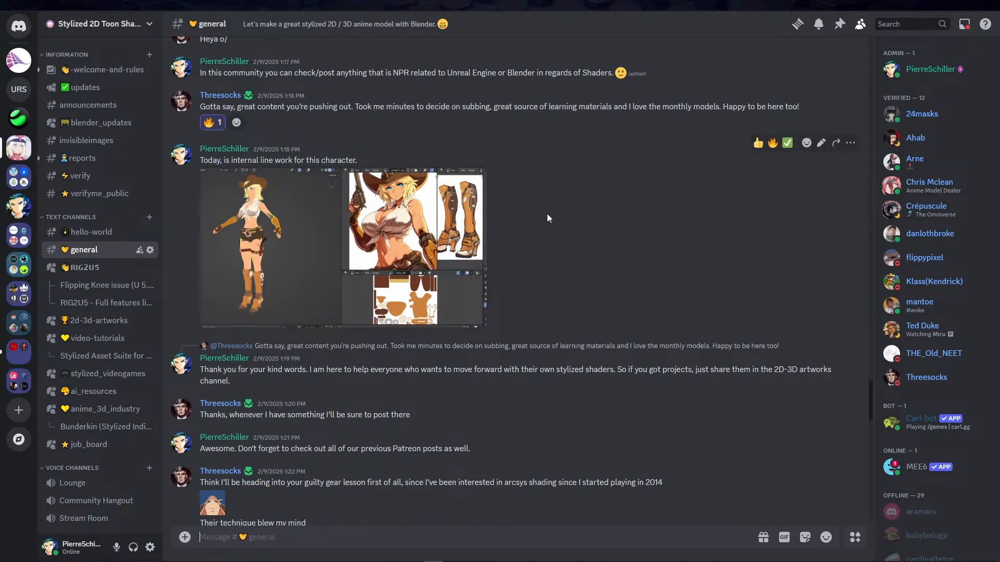
View the Substance Painter toon shader preview of the cowgirl enlarged, close it and look through the surrounding messages
{"action": "left_click", "coordinate": [346, 208]}
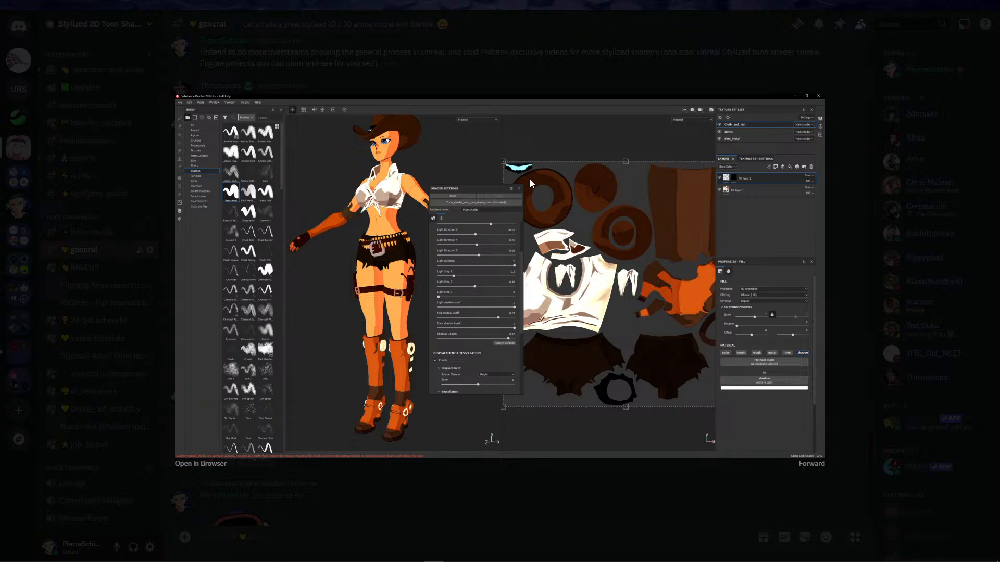
{"action": "left_click", "coordinate": [548, 65]}
{"action": "scroll", "coordinate": [555, 214], "scroll_direction": "down", "scroll_amount": 3}
{"action": "scroll", "coordinate": [560, 223], "scroll_direction": "up", "scroll_amount": 10}
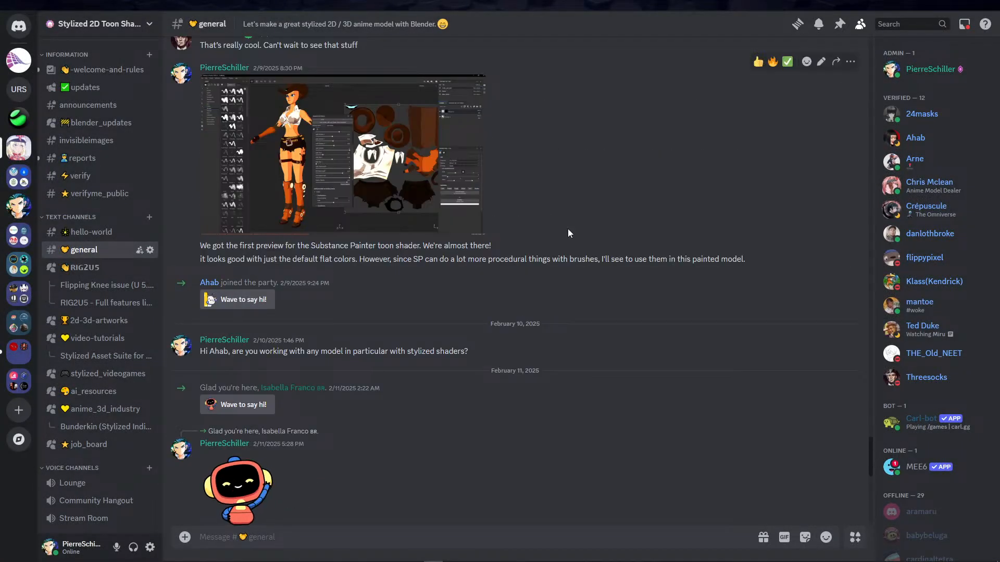
{"action": "scroll", "coordinate": [538, 245], "scroll_direction": "up", "scroll_amount": 2}
{"action": "scroll", "coordinate": [540, 235], "scroll_direction": "down", "scroll_amount": 6}
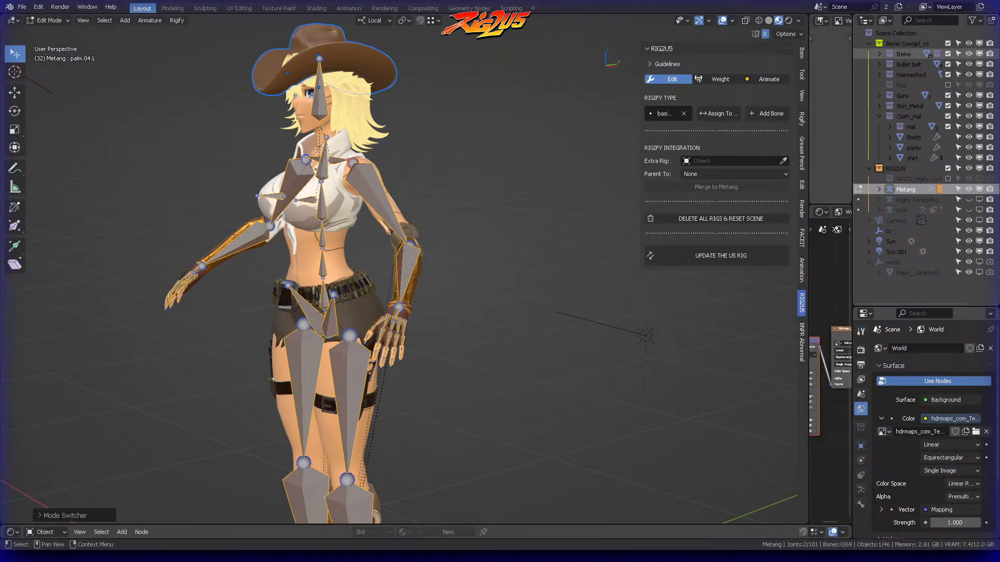
Return to Blender and examine the metarig bones from the front, then up close at the shoulders and head
{"action": "middle_click_drag", "start_coordinate": [558, 208], "coordinate": [430, 147]}
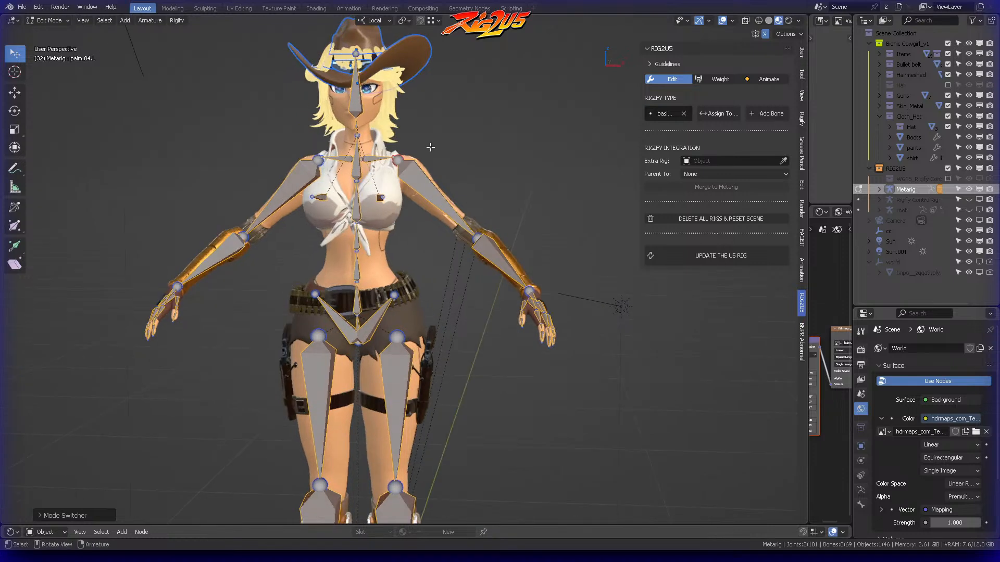
{"action": "scroll", "coordinate": [475, 176], "scroll_direction": "down", "scroll_amount": 1}
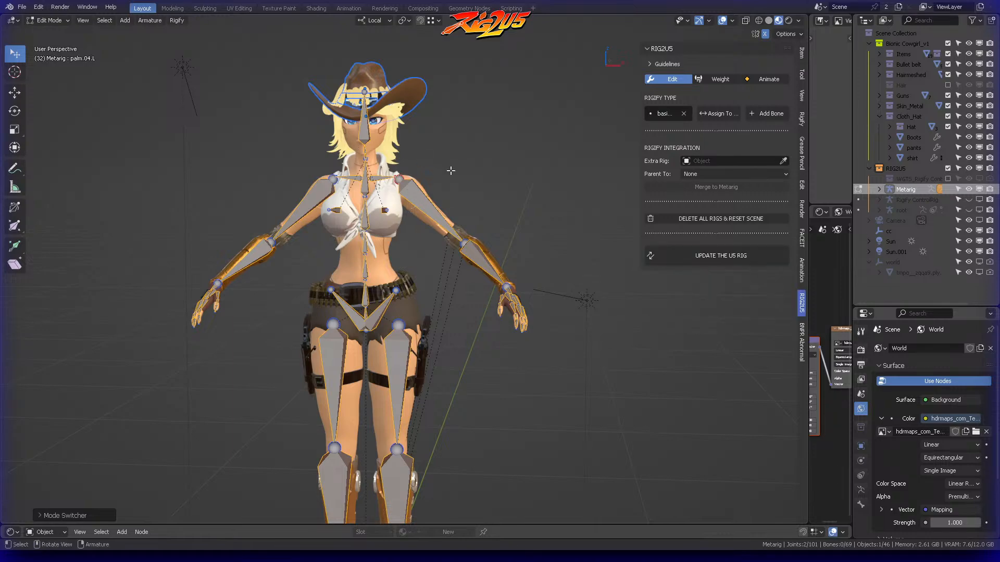
{"action": "middle_click_drag", "start_coordinate": [478, 162], "coordinate": [420, 161]}
{"action": "scroll", "coordinate": [420, 156], "scroll_direction": "up", "scroll_amount": 5}
{"action": "middle_click_drag", "start_coordinate": [420, 127], "coordinate": [551, 287], "text": "shift"}
{"action": "scroll", "coordinate": [458, 87], "scroll_direction": "up", "scroll_amount": 5}
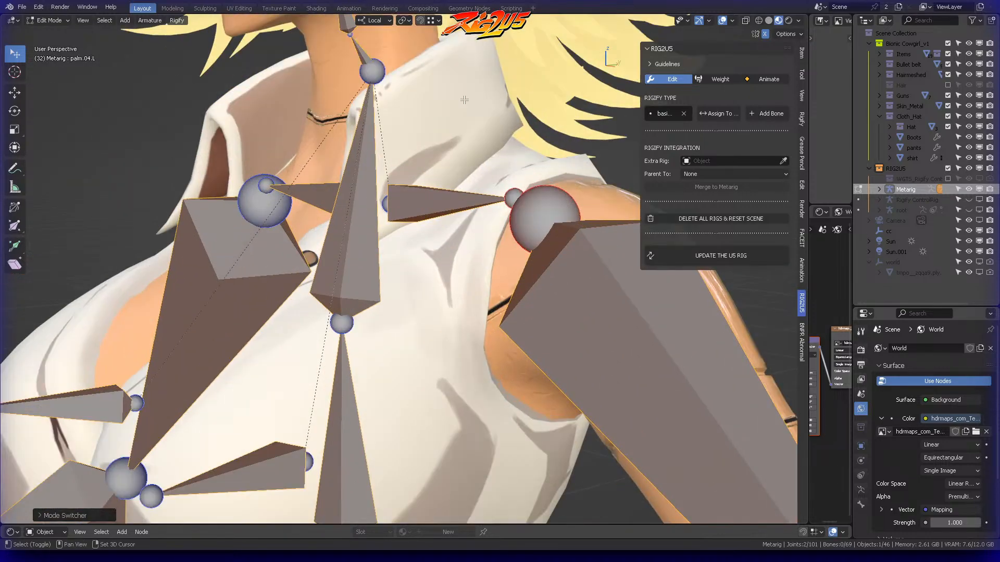
{"action": "middle_click_drag", "start_coordinate": [457, 87], "coordinate": [548, 350], "text": "shift"}
{"action": "scroll", "coordinate": [480, 158], "scroll_direction": "up", "scroll_amount": 3}
{"action": "middle_click_drag", "start_coordinate": [480, 158], "coordinate": [485, 318], "text": "shift"}
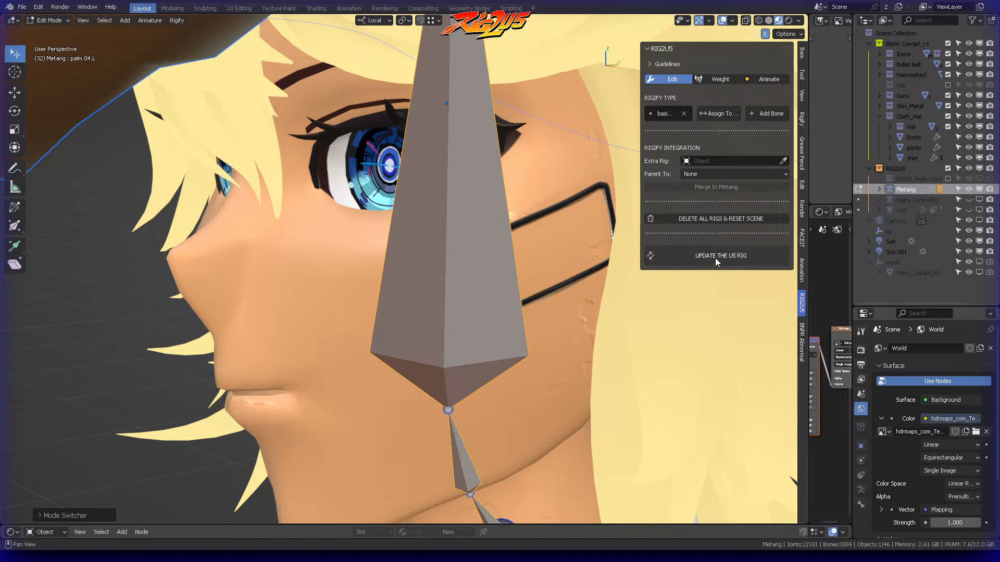
Switch RIG2U5 to Weight mode and frame the game rig's bones on the character's upper body
{"action": "left_click", "coordinate": [716, 81]}
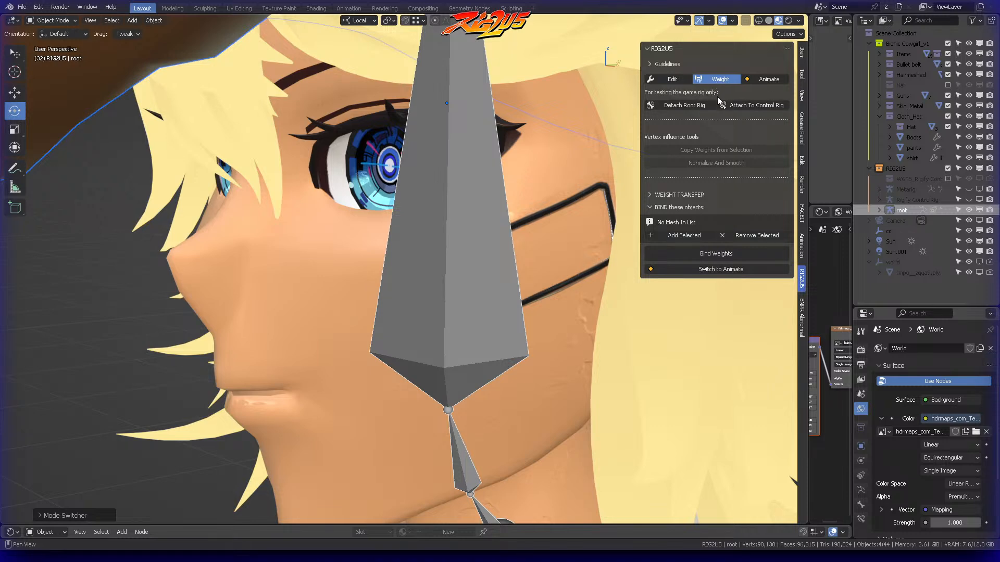
{"action": "middle_click_drag", "start_coordinate": [536, 156], "coordinate": [510, 162]}
{"action": "scroll", "coordinate": [510, 162], "scroll_direction": "down", "scroll_amount": 5}
{"action": "middle_click_drag", "start_coordinate": [518, 262], "coordinate": [533, 139]}
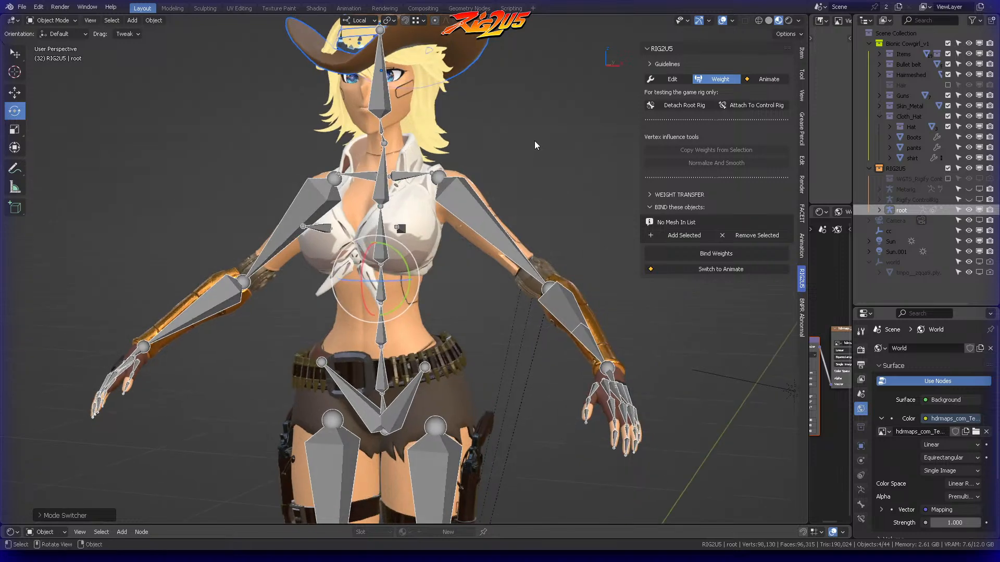
{"action": "mouse_move", "coordinate": [549, 177]}
{"action": "middle_mouse_down", "text": "shift"}
{"action": "mouse_move", "coordinate": [545, 160]}
{"action": "mouse_move", "coordinate": [644, 216]}
{"action": "mouse_move", "coordinate": [572, 182]}
{"action": "mouse_move", "coordinate": [574, 199]}
{"action": "mouse_move", "coordinate": [556, 186]}
{"action": "middle_mouse_up", "text": "shift"}
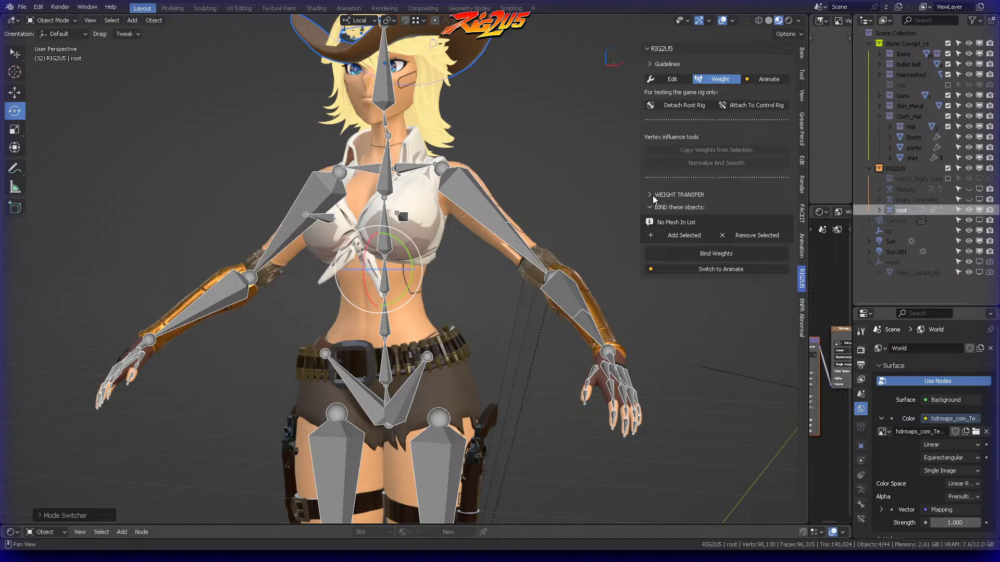
Expand the Weight Transfer section, frame the full character and select only the root game rig
{"action": "left_click", "coordinate": [652, 195]}
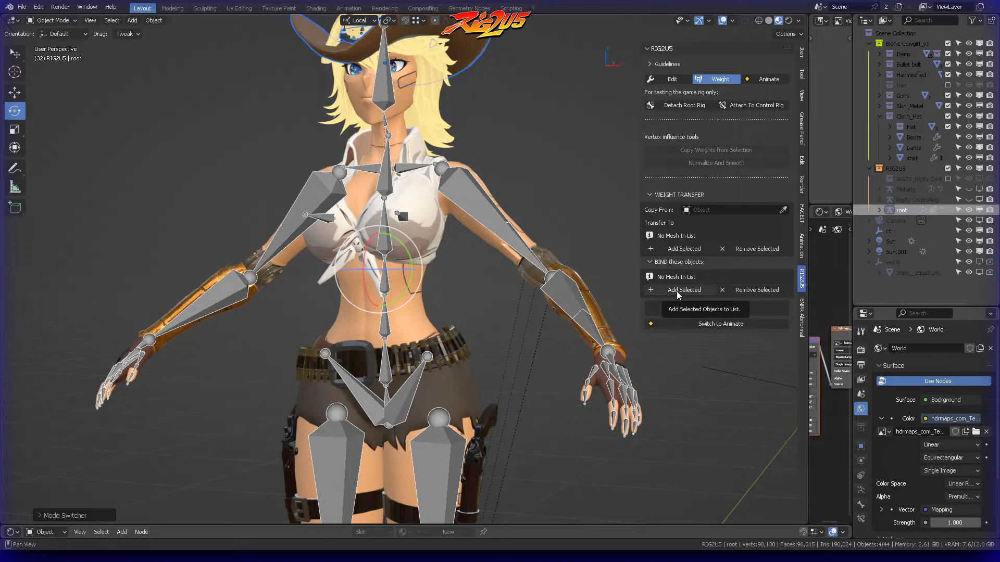
{"action": "middle_click_drag", "start_coordinate": [574, 236], "coordinate": [557, 123], "text": "shift"}
{"action": "scroll", "coordinate": [553, 126], "scroll_direction": "down", "scroll_amount": 2}
{"action": "middle_click_drag", "start_coordinate": [527, 189], "coordinate": [524, 164], "text": "shift"}
{"action": "scroll", "coordinate": [534, 120], "scroll_direction": "down", "scroll_amount": 1}
{"action": "scroll", "coordinate": [519, 158], "scroll_direction": "down", "scroll_amount": 1}
{"action": "middle_click_drag", "start_coordinate": [523, 130], "coordinate": [533, 154], "text": "shift"}
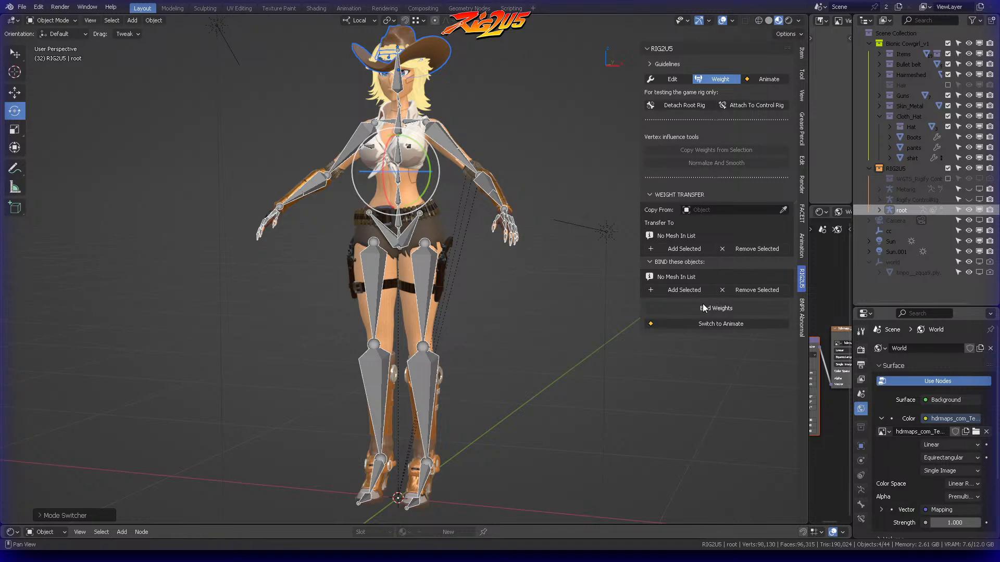
{"action": "left_click", "coordinate": [411, 189]}
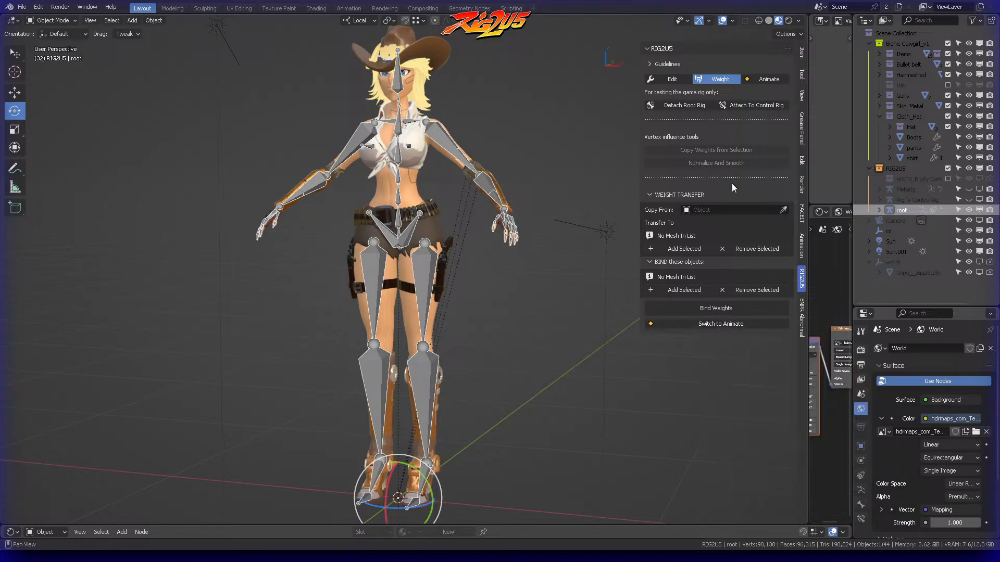
Switch RIG2U5 to Animate mode and compare the control rig in the Layout and Animation workspaces, ending in Animation
{"action": "left_click", "coordinate": [766, 79]}
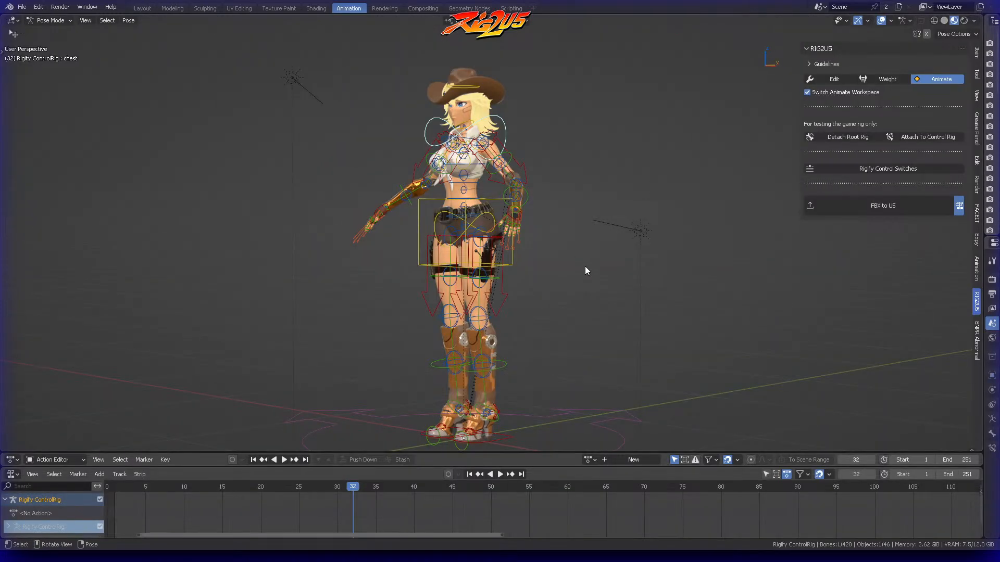
{"action": "left_click", "coordinate": [142, 8]}
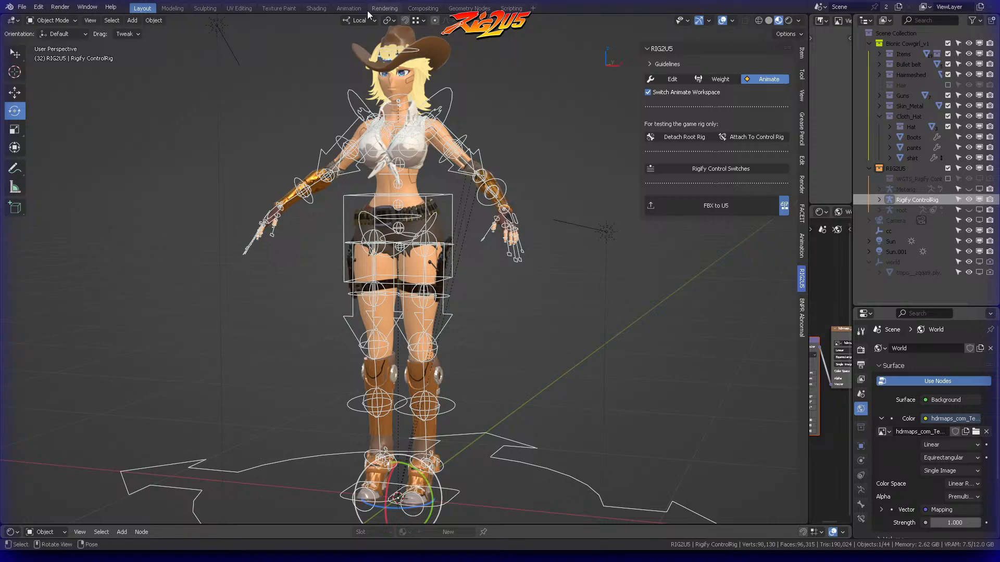
{"action": "left_click", "coordinate": [349, 8]}
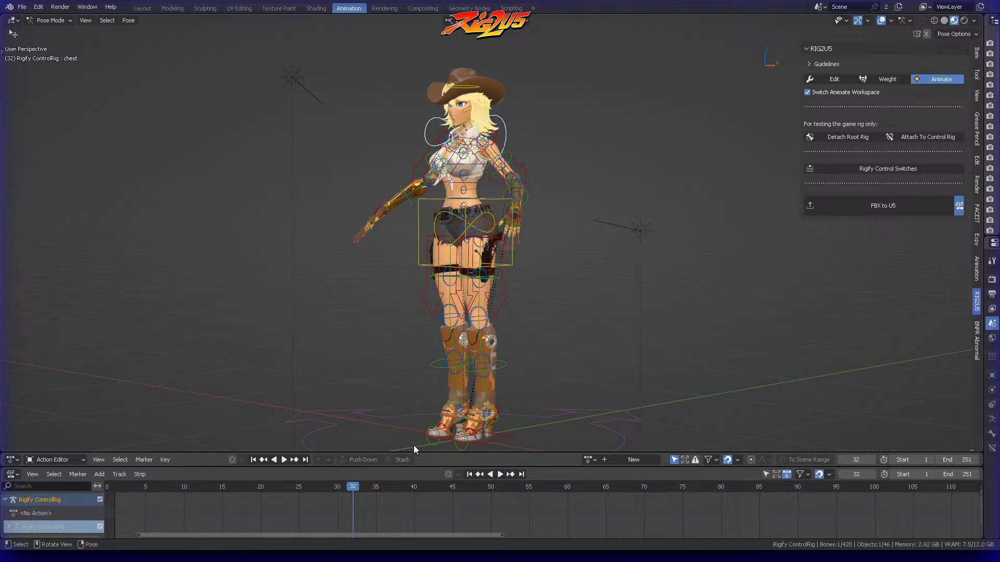
Enlarge the Action Editor and Nonlinear Animation areas below the viewport, keeping the lower one set to Nonlinear Animation
{"action": "left_click_drag", "start_coordinate": [427, 452], "coordinate": [432, 420]}
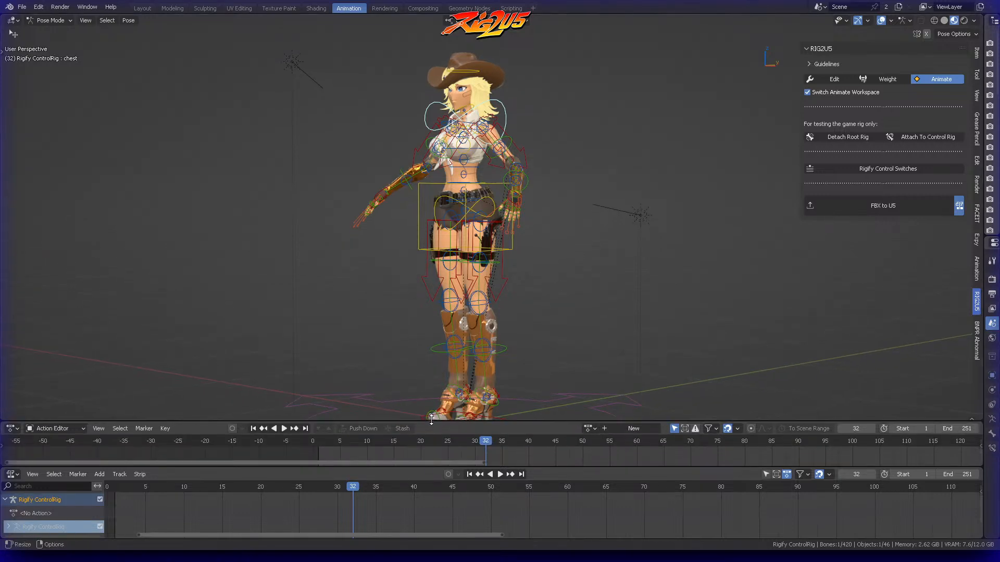
{"action": "left_click", "coordinate": [67, 429]}
{"action": "left_click", "coordinate": [11, 474]}
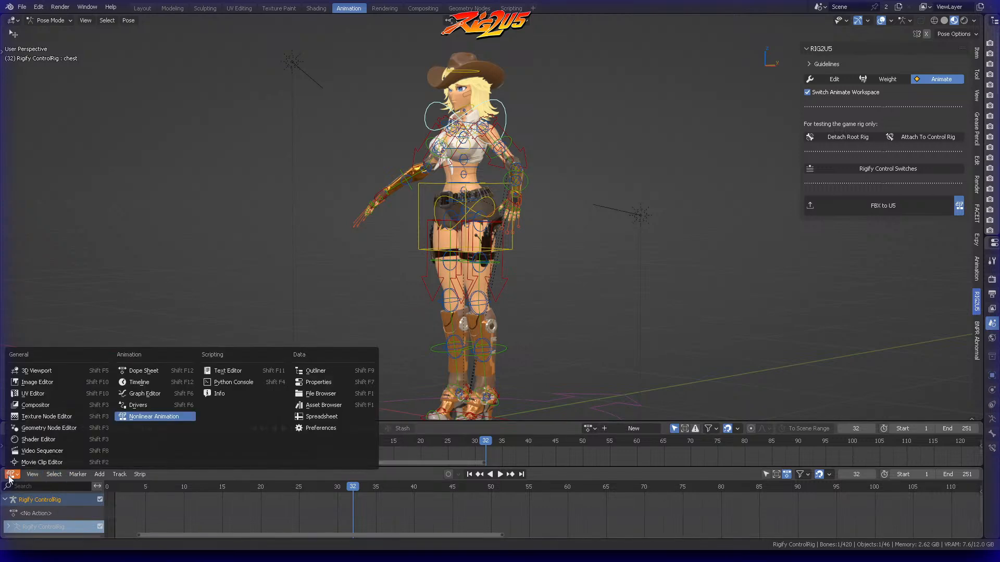
{"action": "left_click", "coordinate": [164, 417]}
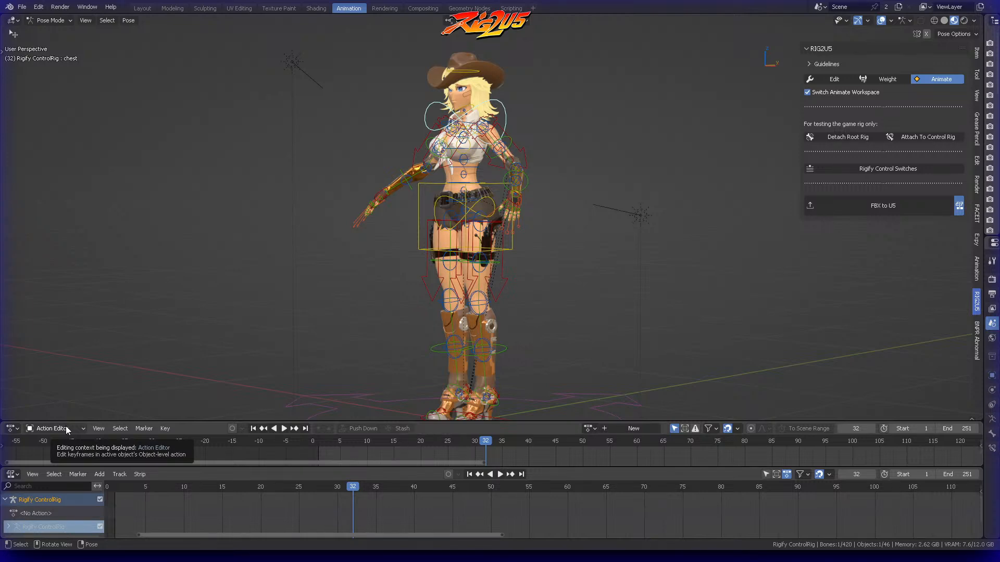
{"action": "left_click_drag", "start_coordinate": [185, 420], "coordinate": [183, 405]}
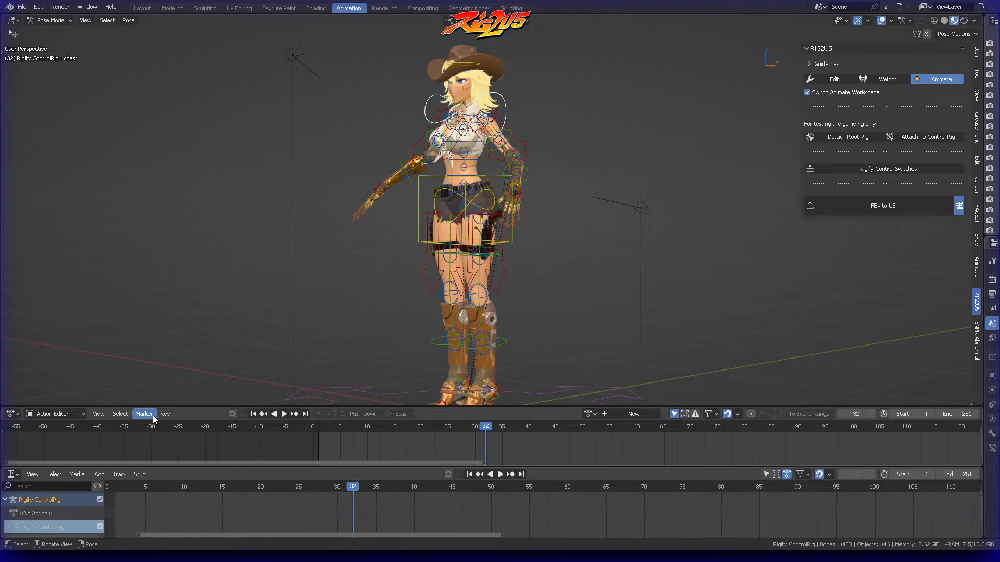
{"action": "left_click_drag", "start_coordinate": [344, 468], "coordinate": [341, 447]}
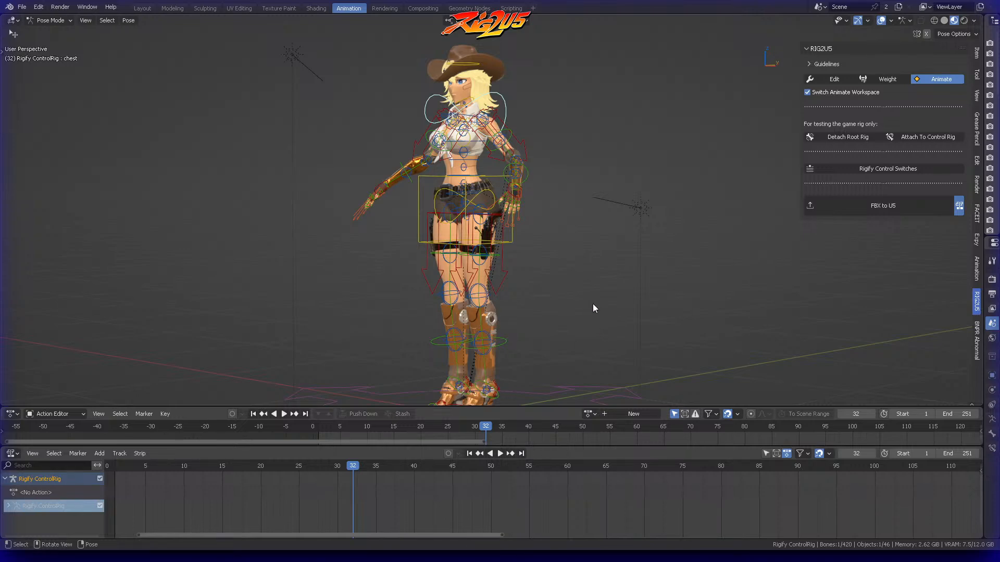
Try moving the left hand's IK control, with the character framed from the front at the upper body
{"action": "middle_click_drag", "start_coordinate": [574, 276], "coordinate": [599, 277]}
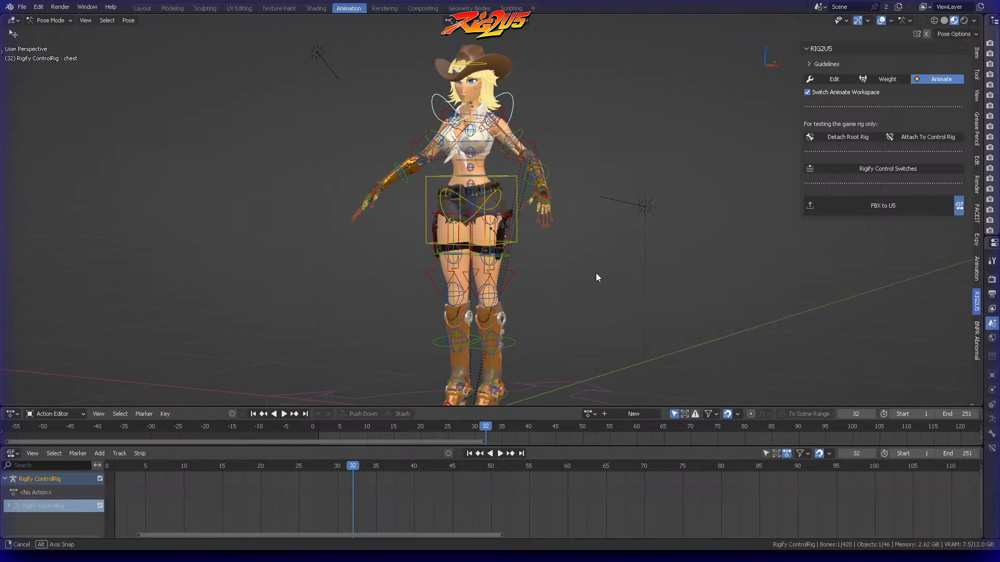
{"action": "middle_click_drag", "start_coordinate": [637, 177], "coordinate": [617, 176]}
{"action": "left_click", "coordinate": [536, 194]}
{"action": "middle_click_drag", "start_coordinate": [536, 195], "coordinate": [591, 186]}
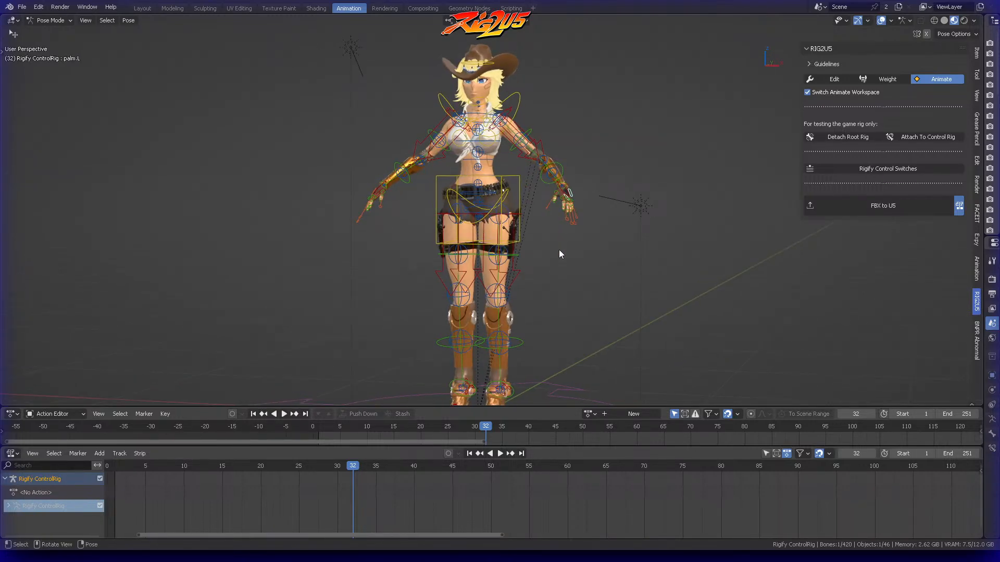
{"action": "left_click", "coordinate": [527, 405]}
{"action": "left_click_drag", "start_coordinate": [528, 407], "coordinate": [529, 403]}
{"action": "middle_click_drag", "start_coordinate": [562, 303], "coordinate": [587, 287]}
{"action": "scroll", "coordinate": [592, 255], "scroll_direction": "up", "scroll_amount": 3}
{"action": "middle_click_drag", "start_coordinate": [595, 241], "coordinate": [527, 292], "text": "shift"}
{"action": "middle_click_drag", "start_coordinate": [527, 292], "coordinate": [521, 277]}
{"action": "left_click", "coordinate": [533, 245]}
{"action": "key", "text": "g"}
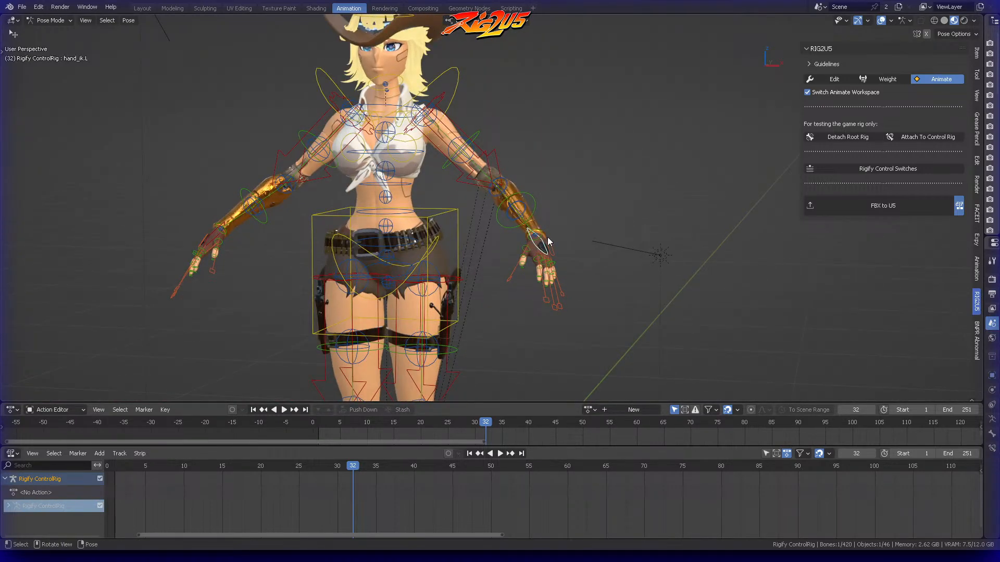
{"action": "key", "text": "Escape"}
Select the chest control and try a free trackball rotation on it
{"action": "left_click", "coordinate": [468, 78]}
{"action": "middle_click_drag", "start_coordinate": [471, 81], "coordinate": [497, 120], "text": "shift"}
{"action": "key", "text": "r"}
{"action": "key", "text": "r"}
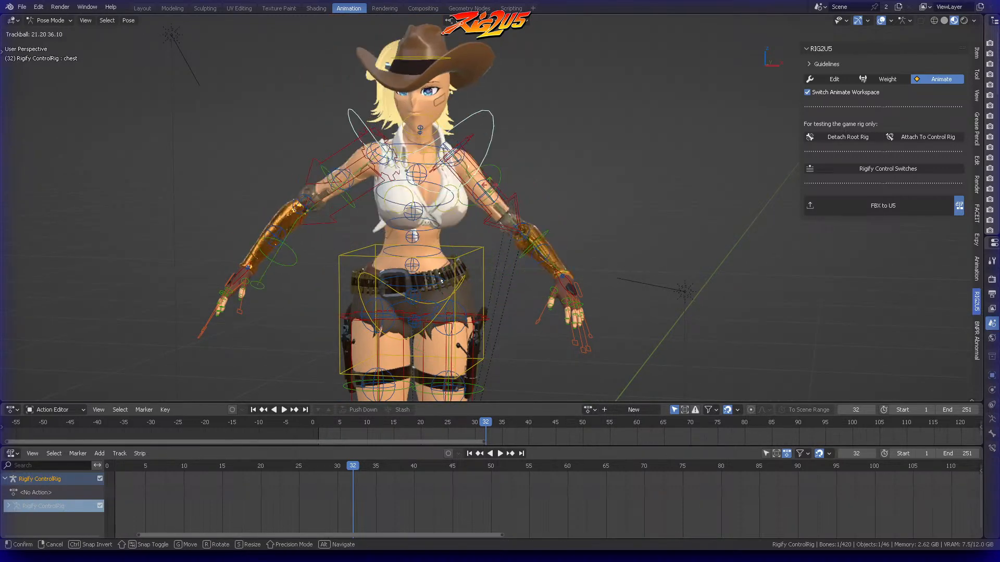
{"action": "key", "text": "Escape"}
{"action": "mouse_move", "coordinate": [627, 130]}
{"action": "middle_mouse_down"}
{"action": "mouse_move", "coordinate": [620, 117]}
{"action": "mouse_move", "coordinate": [601, 117]}
{"action": "mouse_move", "coordinate": [622, 113]}
{"action": "mouse_move", "coordinate": [617, 135]}
{"action": "middle_mouse_up"}
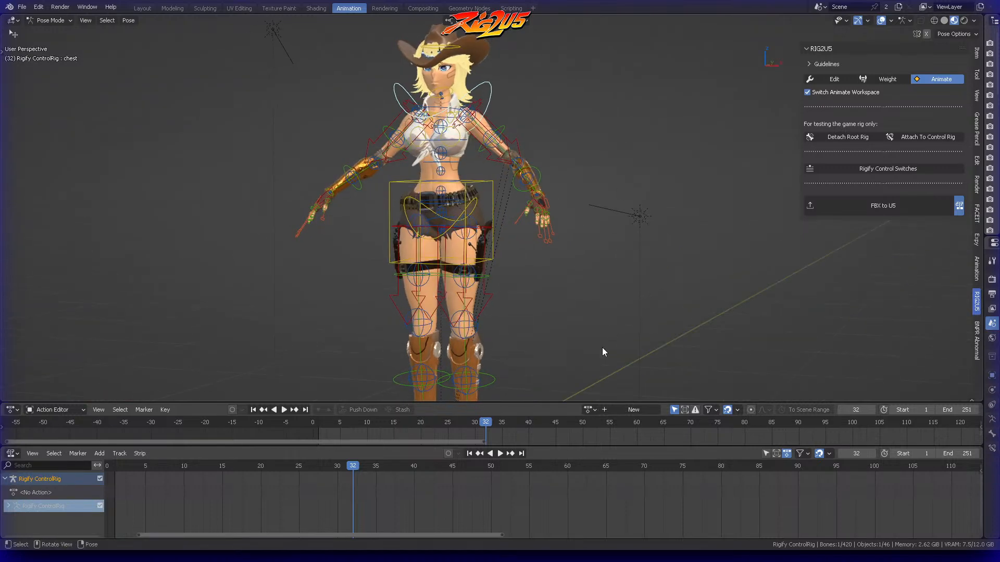
Return the timeline to its first frame, frame the full character and review the FBX to U5 export option
{"action": "left_click", "coordinate": [253, 410]}
{"action": "middle_click_drag", "start_coordinate": [567, 319], "coordinate": [540, 286]}
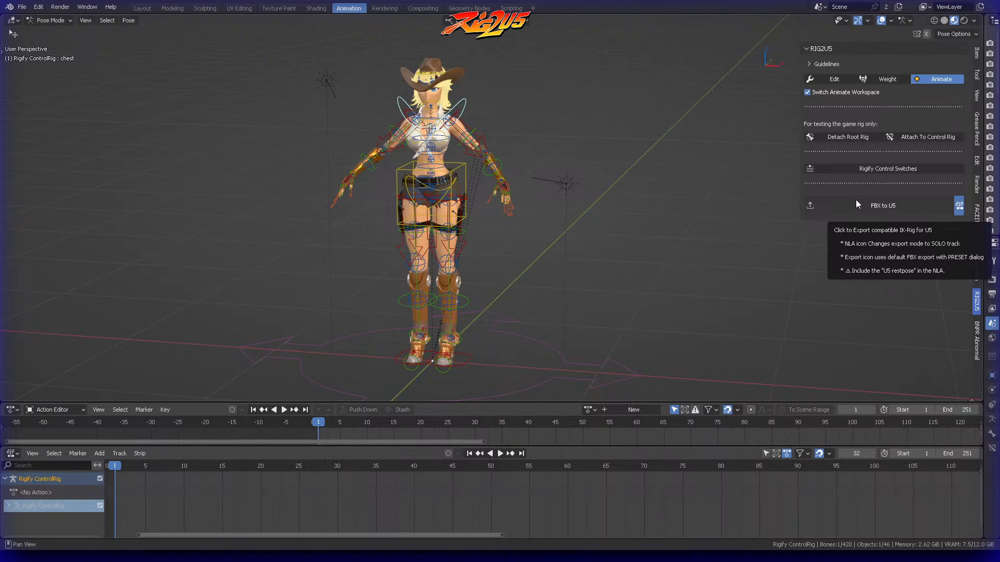
{"action": "middle_click_drag", "start_coordinate": [475, 111], "coordinate": [486, 92]}
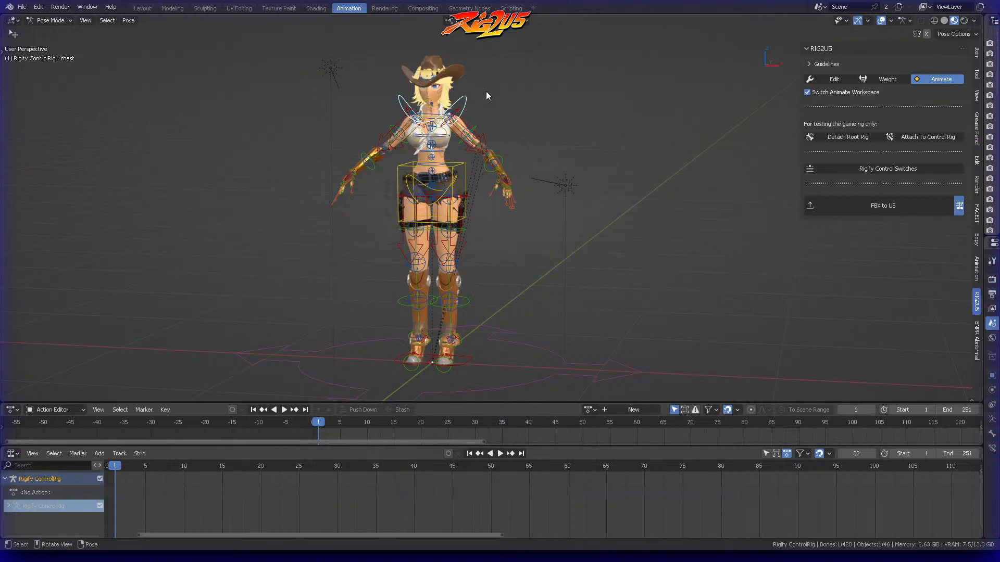
{"action": "left_click", "coordinate": [878, 206]}
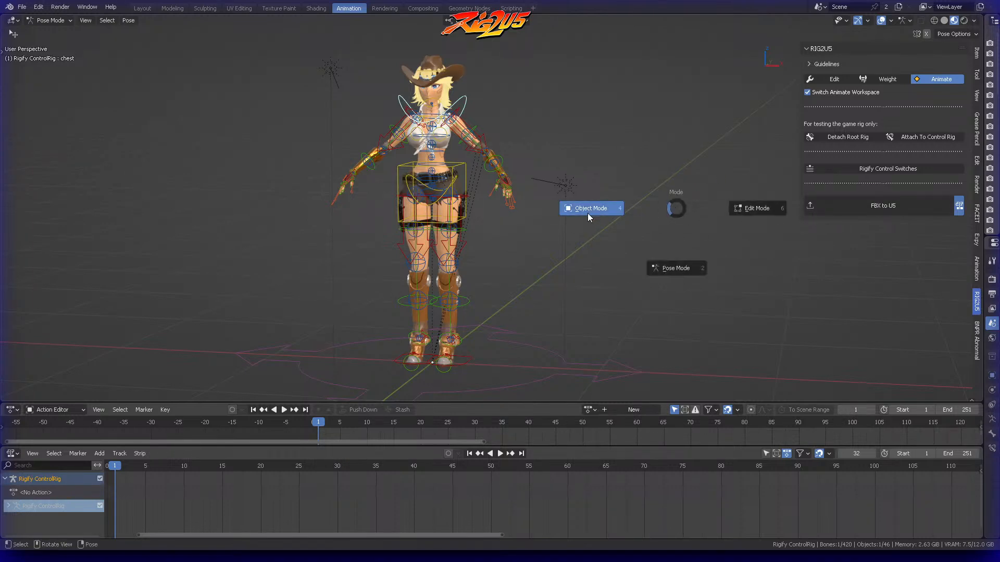
{"action": "left_click", "coordinate": [671, 126]}
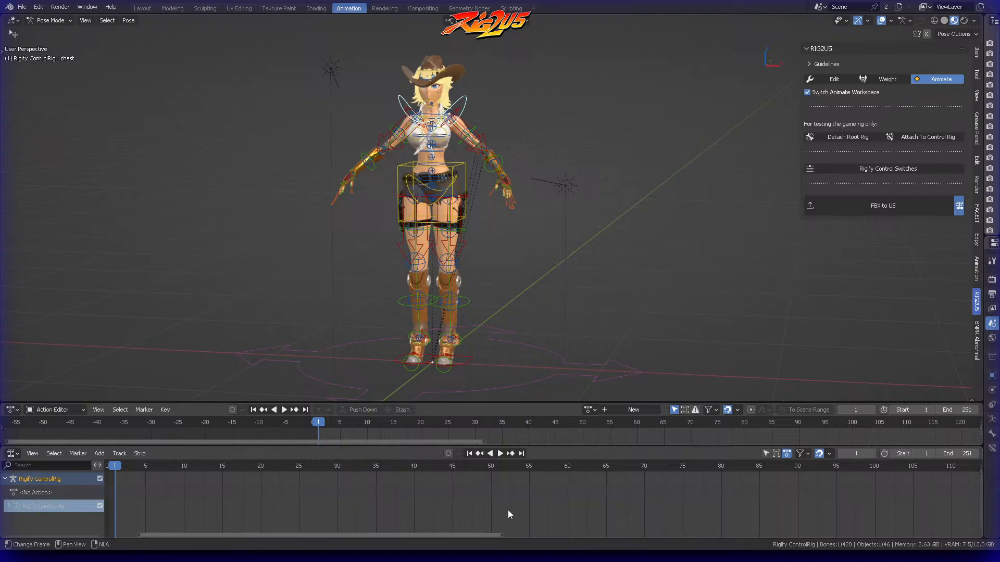
{"action": "middle_click_drag", "start_coordinate": [614, 179], "coordinate": [609, 176]}
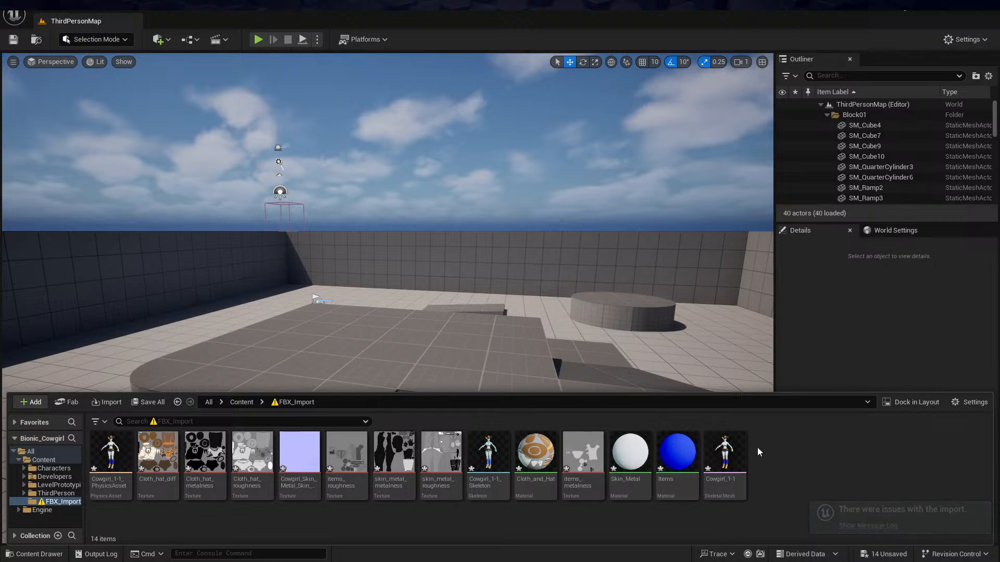
Switch to Unreal Engine and delete all existing assets in the FBX_Import folder
{"action": "left_click", "coordinate": [725, 453]}
{"action": "left_click", "coordinate": [109, 444], "text": "shift"}
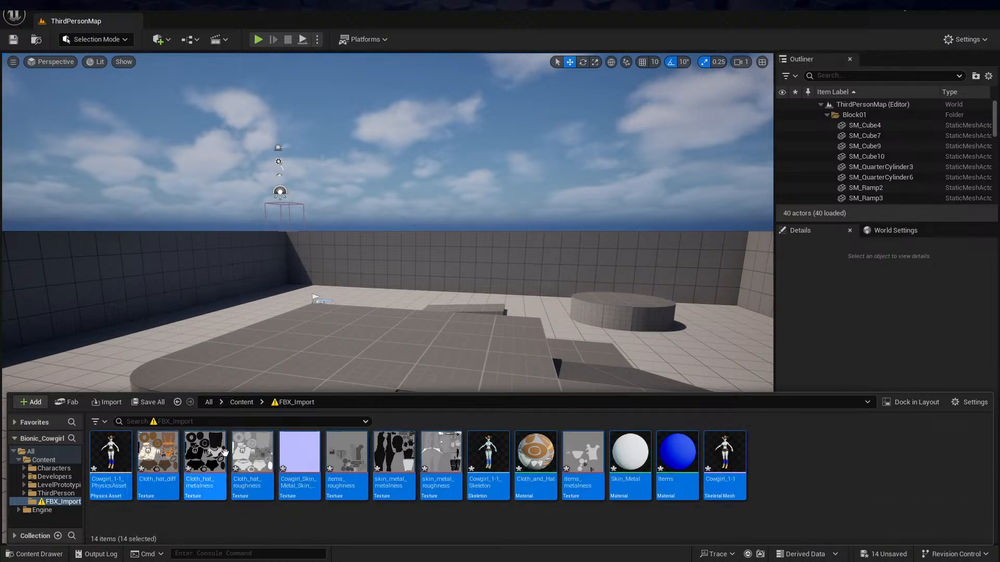
{"action": "right_click", "coordinate": [224, 457]}
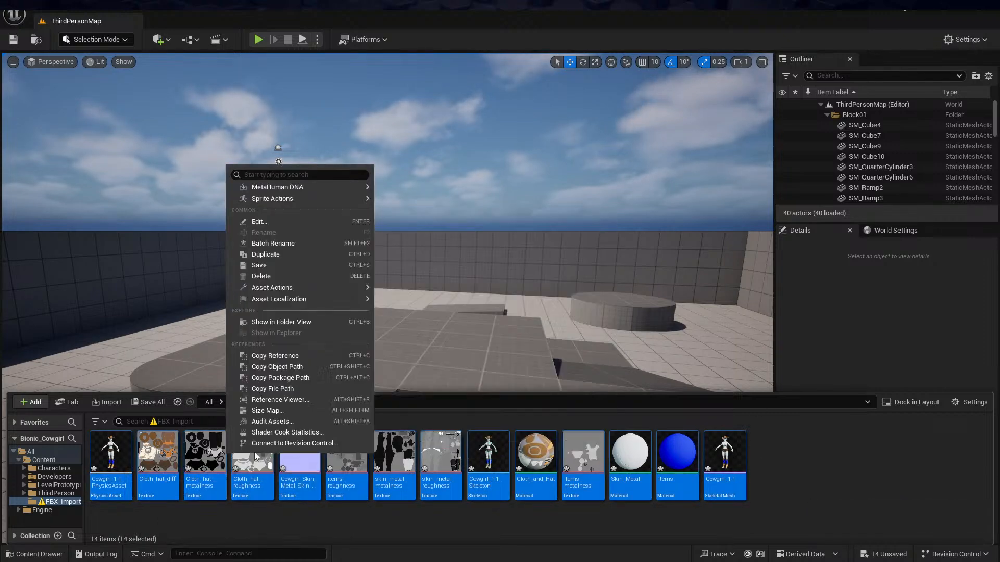
{"action": "left_click", "coordinate": [292, 277]}
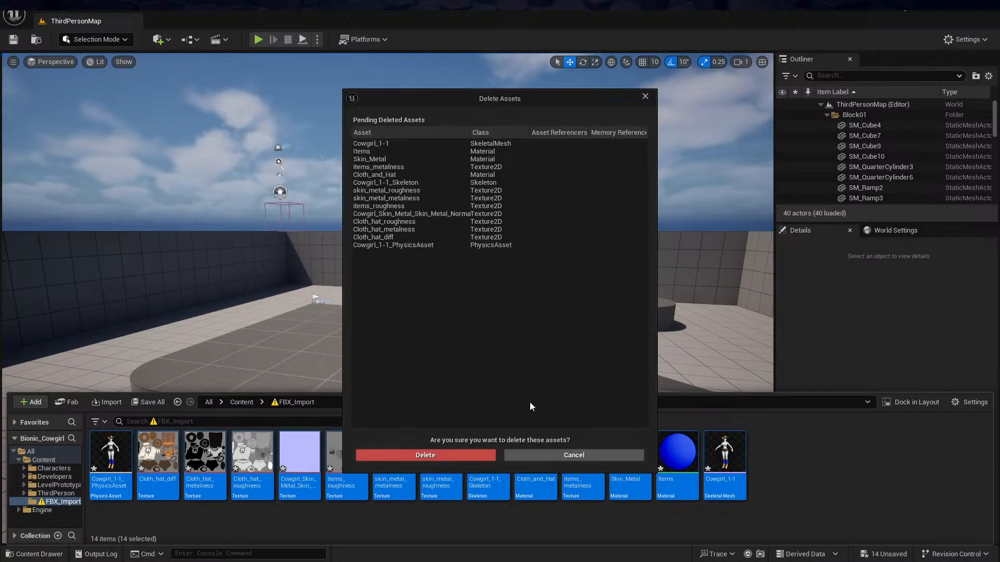
{"action": "left_click", "coordinate": [432, 455]}
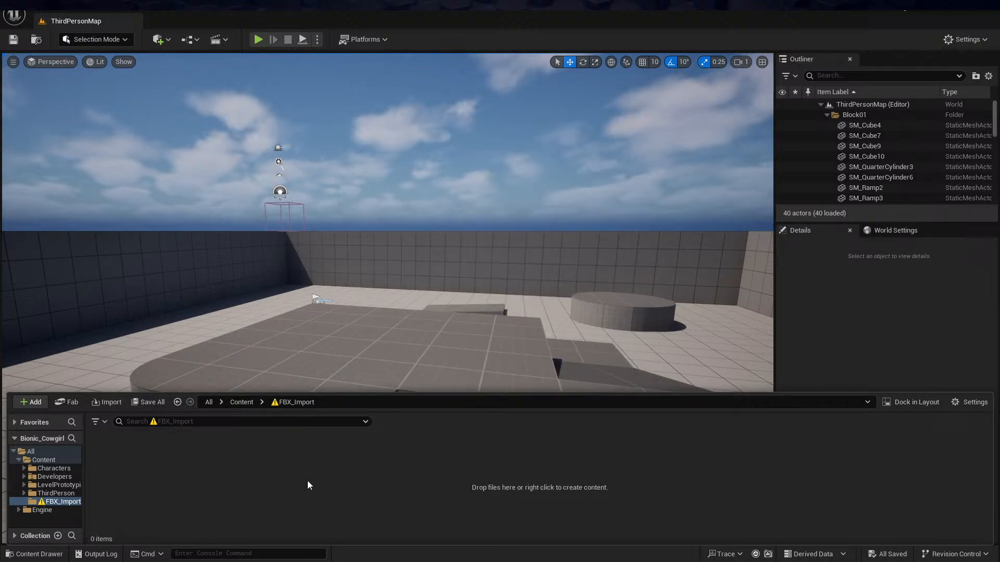
Start an import into the FBX_Import folder with Cowgirl_1-1.fbx from the FBX2U5_exports folder as the source
{"action": "right_click", "coordinate": [308, 485]}
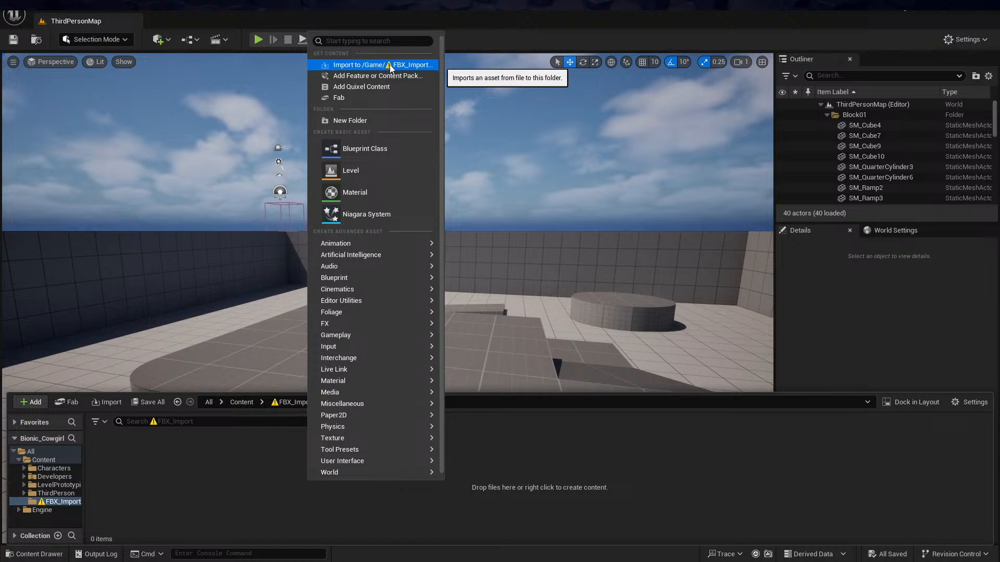
{"action": "left_click", "coordinate": [383, 65]}
{"action": "left_click", "coordinate": [321, 156]}
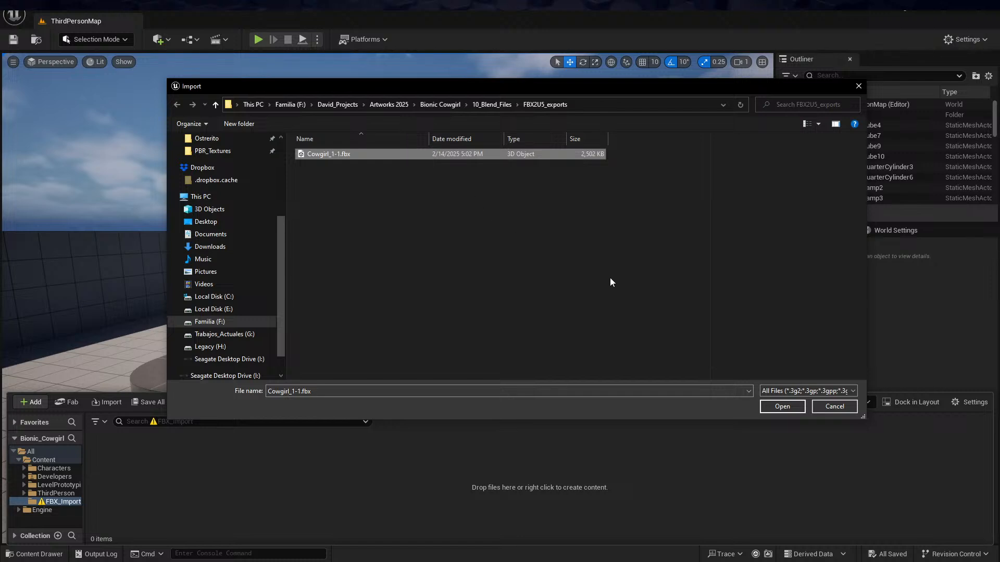
{"action": "left_click", "coordinate": [784, 407]}
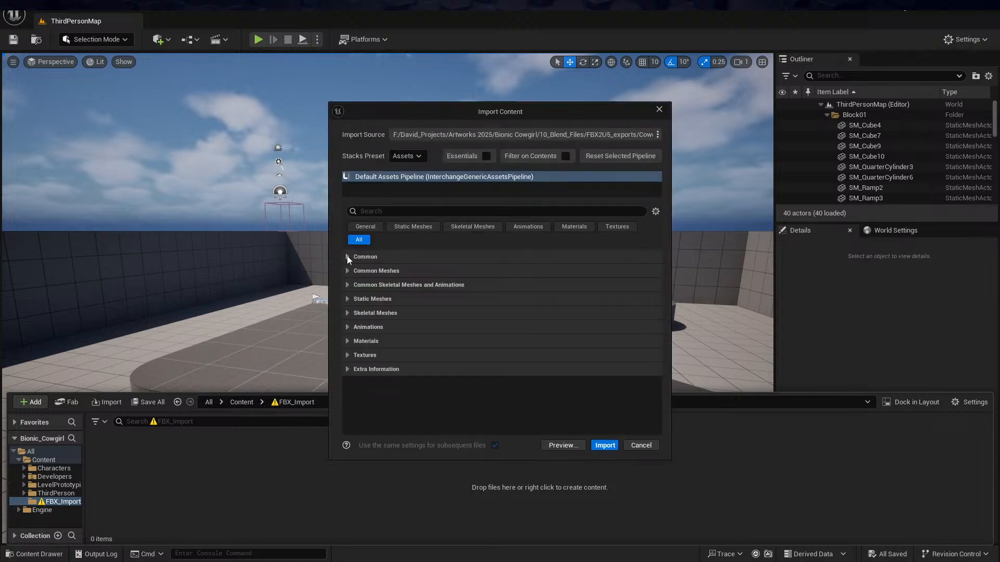
Review the Common, Common Meshes and Static Meshes import settings, then collapse the categories again
{"action": "left_click", "coordinate": [347, 256]}
{"action": "scroll", "coordinate": [354, 318], "scroll_direction": "down", "scroll_amount": 1}
{"action": "left_click", "coordinate": [348, 329]}
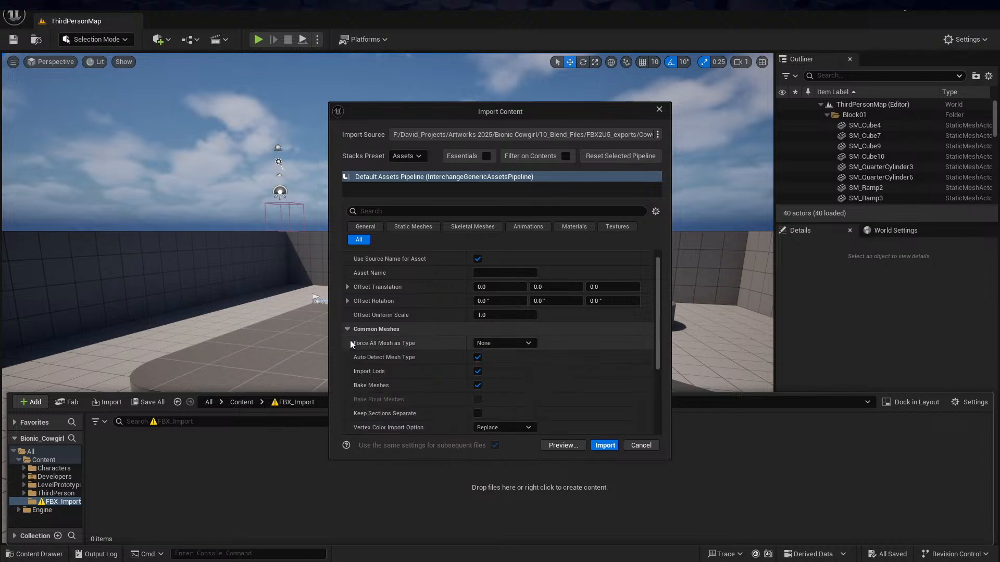
{"action": "scroll", "coordinate": [350, 340], "scroll_direction": "down", "scroll_amount": 3}
{"action": "left_click", "coordinate": [348, 394]}
{"action": "left_click", "coordinate": [347, 392]}
{"action": "scroll", "coordinate": [346, 403], "scroll_direction": "down", "scroll_amount": 3}
{"action": "left_click", "coordinate": [346, 358]}
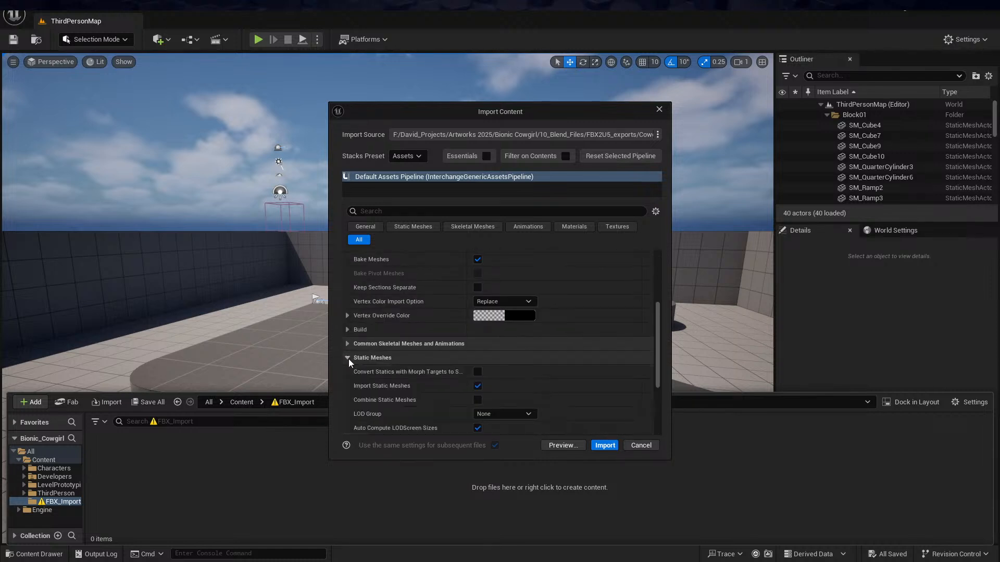
{"action": "left_click", "coordinate": [347, 359]}
{"action": "scroll", "coordinate": [348, 358], "scroll_direction": "up", "scroll_amount": 7}
{"action": "scroll", "coordinate": [348, 357], "scroll_direction": "up", "scroll_amount": 1}
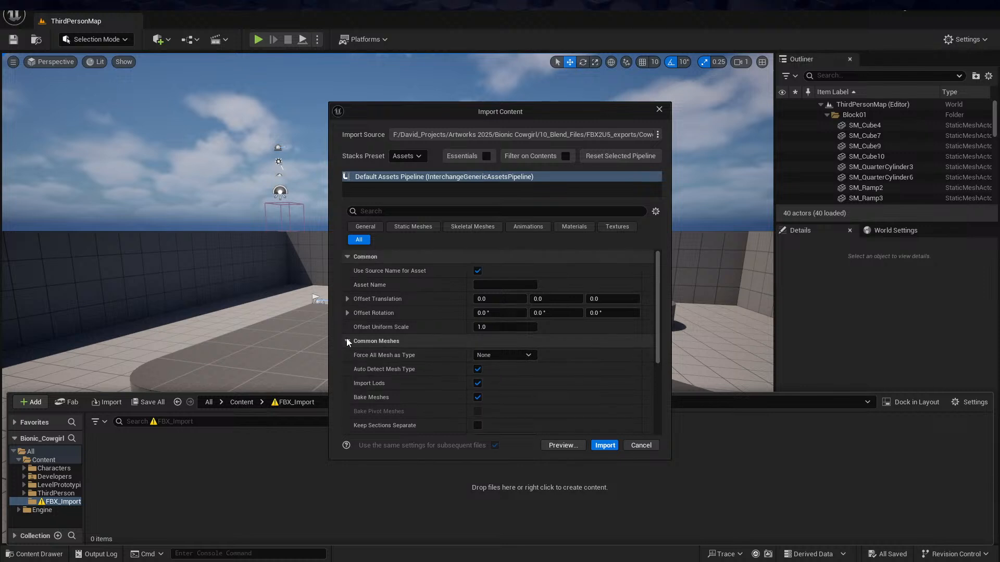
{"action": "left_click", "coordinate": [347, 340]}
{"action": "left_click", "coordinate": [347, 257]}
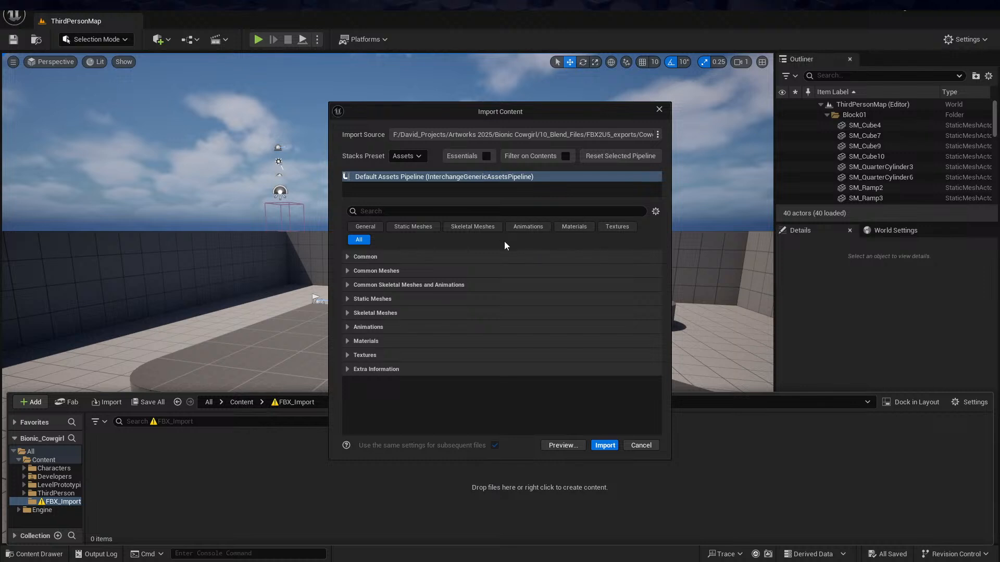
Import the FBX with the Default Assets Pipeline and open the Cowgirl_1-1 skeletal mesh
{"action": "left_click", "coordinate": [605, 446]}
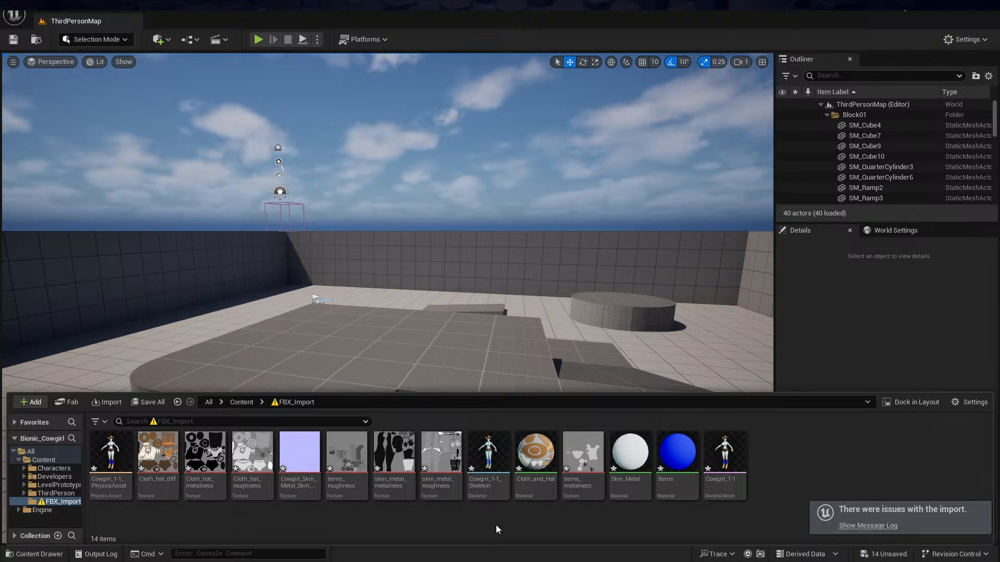
{"action": "mouse_move", "coordinate": [724, 479]}
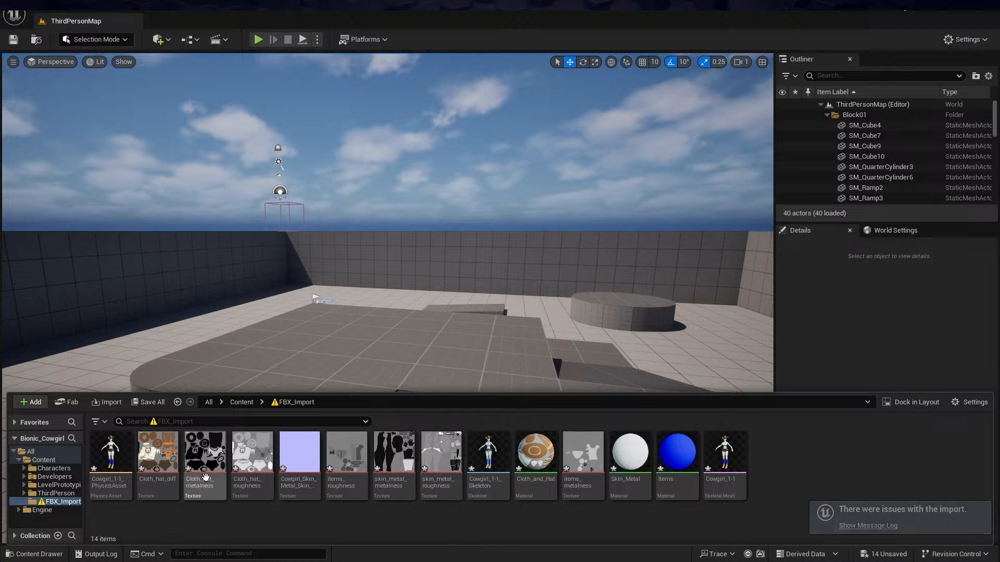
{"action": "mouse_move", "coordinate": [467, 488]}
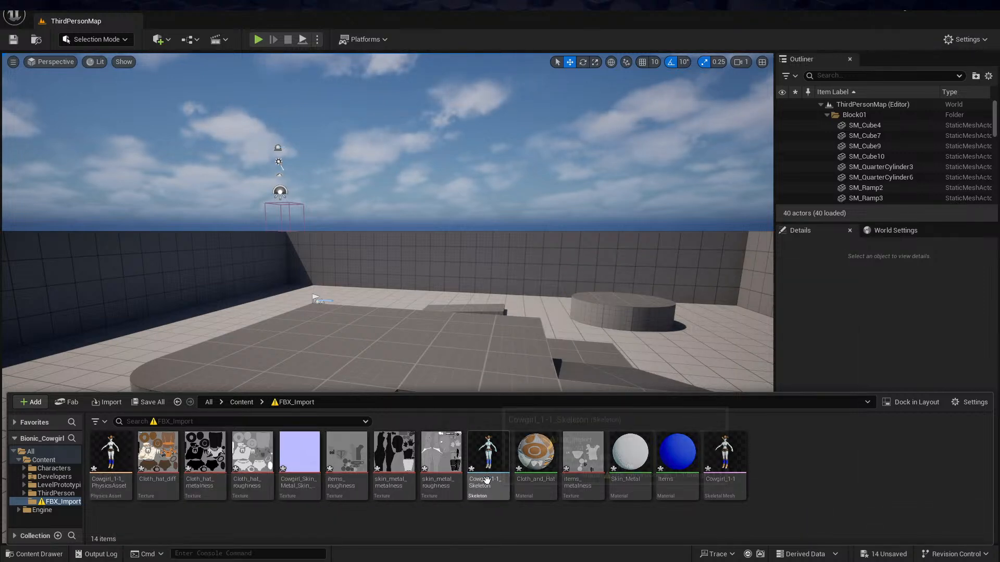
{"action": "mouse_move", "coordinate": [552, 487]}
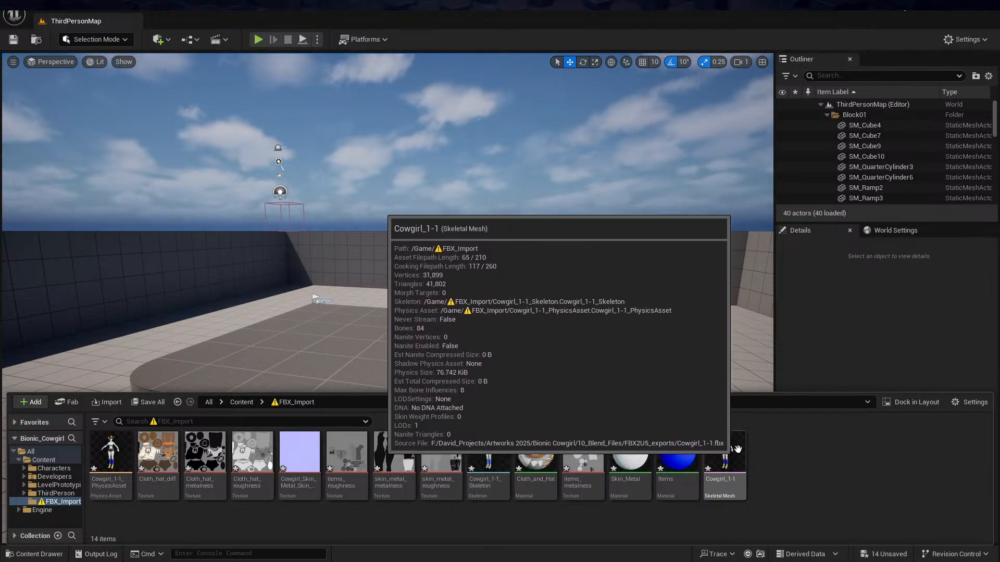
{"action": "double_click", "coordinate": [728, 449]}
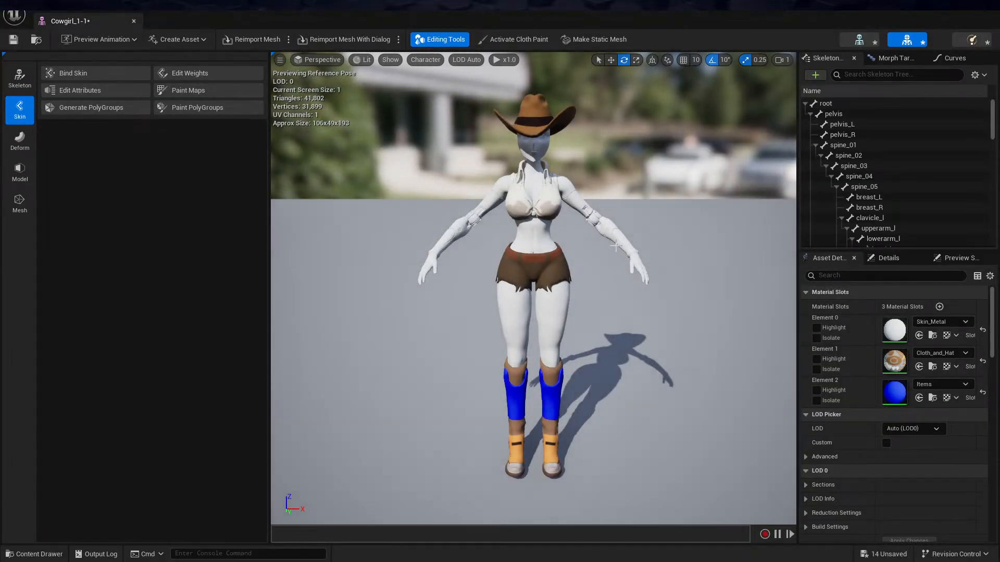
Examine the imported cowgirl from several angles and step through the root, pelvis, pelvis_L and pelvis_R bones in the skeleton tree
{"action": "mouse_move", "coordinate": [609, 267]}
{"action": "left_mouse_down", "text": "alt"}
{"action": "mouse_move", "coordinate": [516, 263]}
{"action": "mouse_move", "coordinate": [474, 239]}
{"action": "mouse_move", "coordinate": [453, 246]}
{"action": "mouse_move", "coordinate": [526, 274]}
{"action": "mouse_move", "coordinate": [565, 264]}
{"action": "mouse_move", "coordinate": [680, 271]}
{"action": "mouse_move", "coordinate": [552, 271]}
{"action": "mouse_move", "coordinate": [606, 270]}
{"action": "left_mouse_up", "text": "alt"}
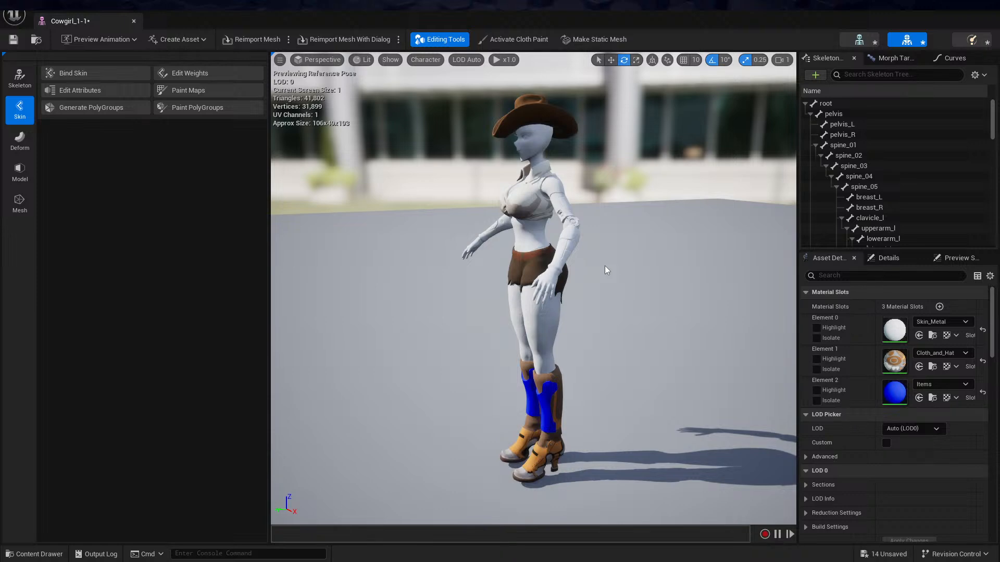
{"action": "mouse_move", "coordinate": [540, 214]}
{"action": "left_mouse_down", "text": "alt"}
{"action": "mouse_move", "coordinate": [614, 234]}
{"action": "mouse_move", "coordinate": [645, 271]}
{"action": "mouse_move", "coordinate": [627, 229]}
{"action": "mouse_move", "coordinate": [583, 205]}
{"action": "mouse_move", "coordinate": [545, 227]}
{"action": "mouse_move", "coordinate": [539, 213]}
{"action": "left_mouse_up", "text": "alt"}
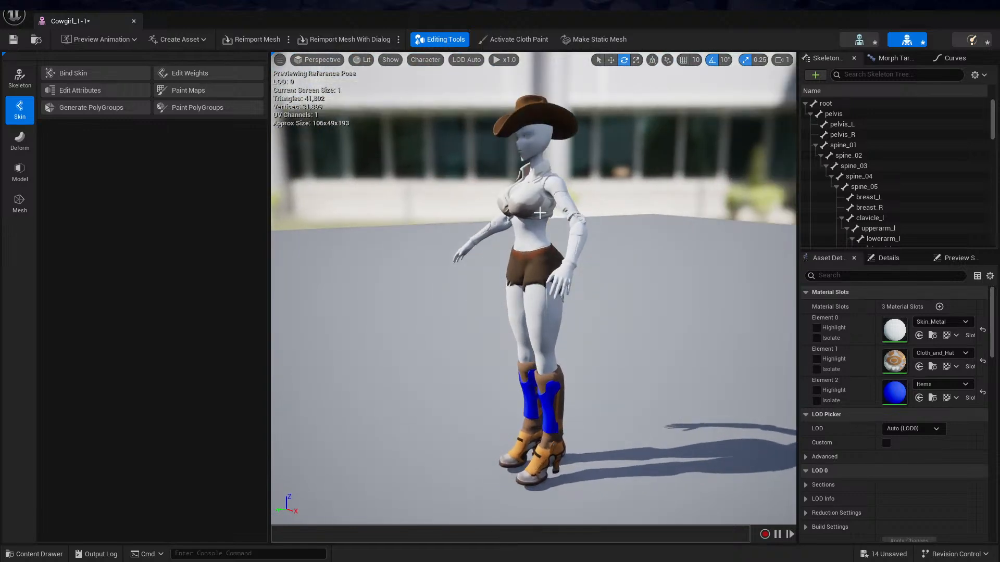
{"action": "left_click_drag", "start_coordinate": [505, 192], "coordinate": [568, 202], "text": "alt"}
{"action": "left_click", "coordinate": [825, 104]}
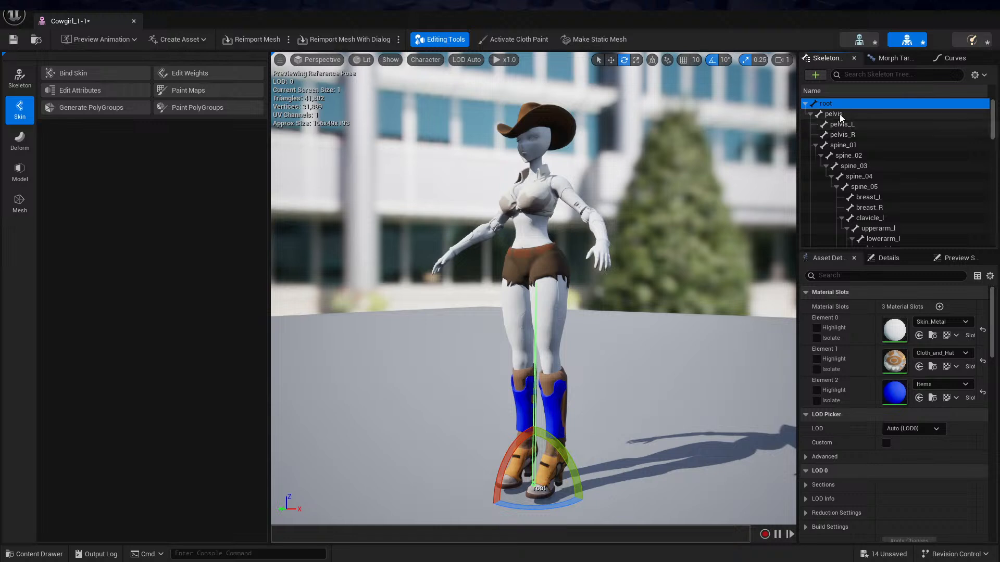
{"action": "left_click", "coordinate": [838, 113]}
{"action": "key", "text": "Down"}
Step through the spine and chest bones down to clavicle_l in the skeleton tree and back up to root
{"action": "key", "text": "Down"}
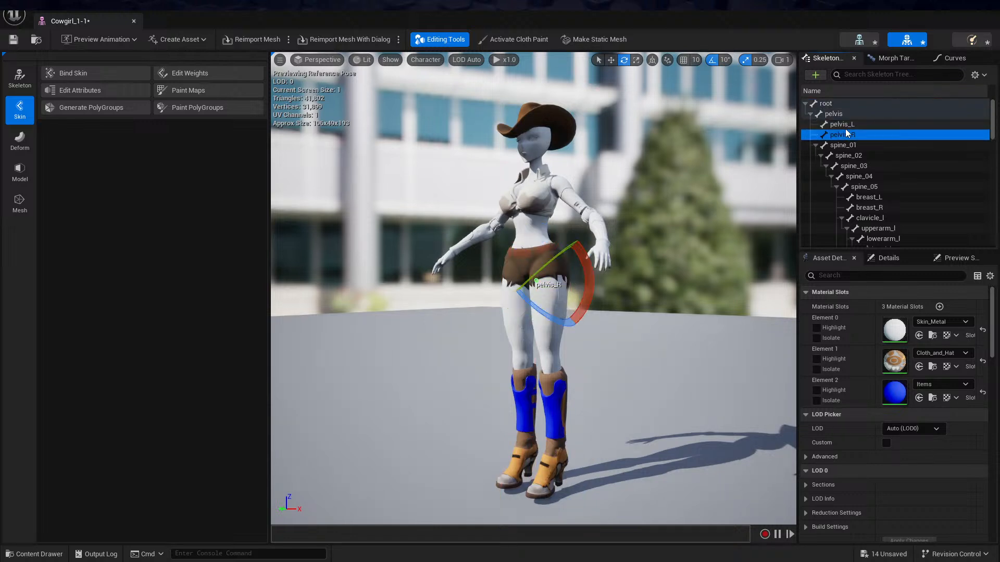
{"action": "key", "text": "Down"}
{"action": "key", "text": "Down"}
{"action": "key", "text": "Down"}
{"action": "key", "text": "Down"}
{"action": "key", "text": "Down"}
{"action": "key", "text": "Down"}
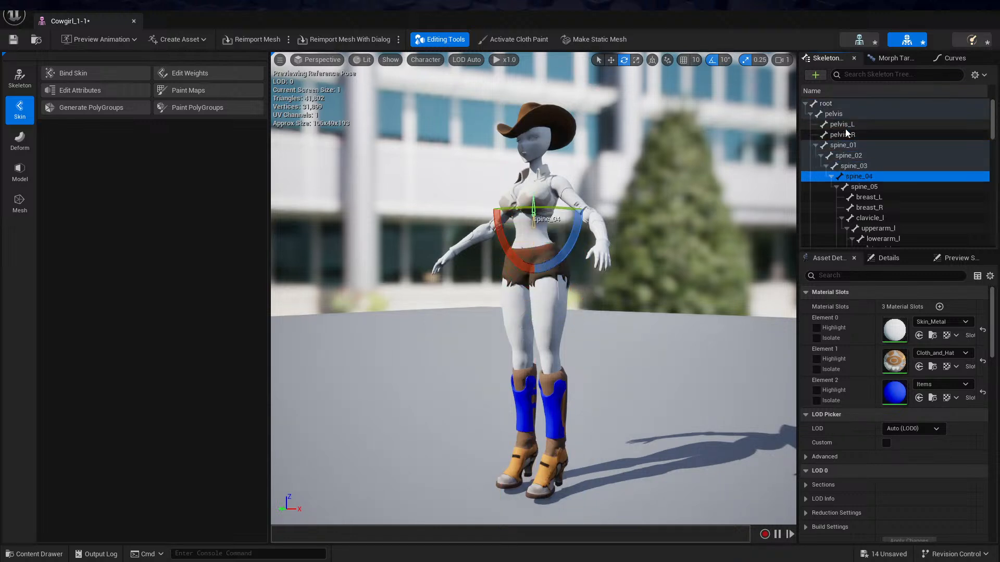
{"action": "key", "text": "Down"}
{"action": "key", "text": "Down"}
{"action": "key", "text": "Down"}
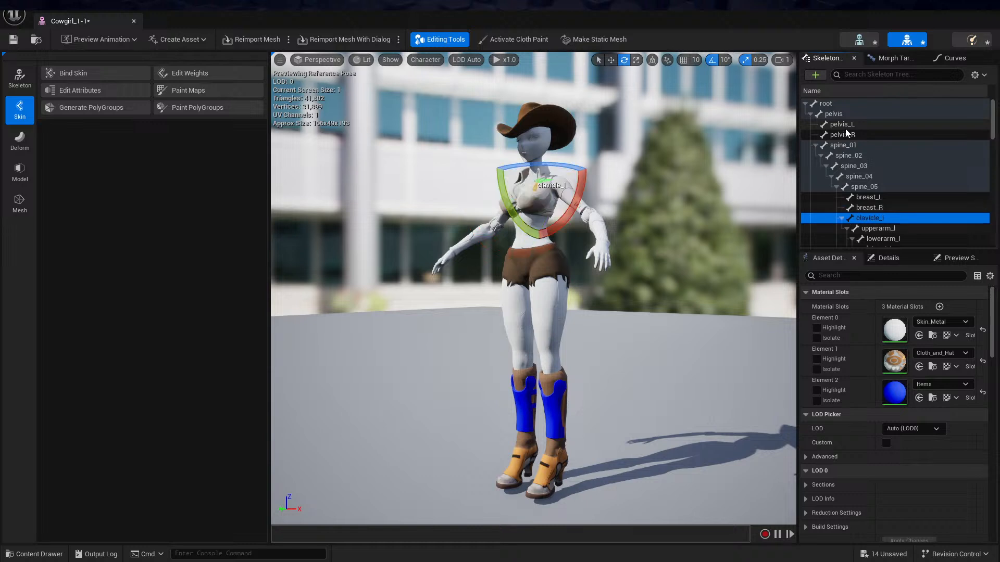
{"action": "key", "text": "Up"}
{"action": "key", "text": "Up"}
{"action": "key", "text": "Up"}
{"action": "key", "text": "Up"}
{"action": "key", "text": "Up"}
{"action": "key", "text": "Up"}
{"action": "key", "text": "Up"}
{"action": "key", "text": "Up"}
{"action": "key", "text": "Up"}
{"action": "key", "text": "Up"}
{"action": "key", "text": "Up"}
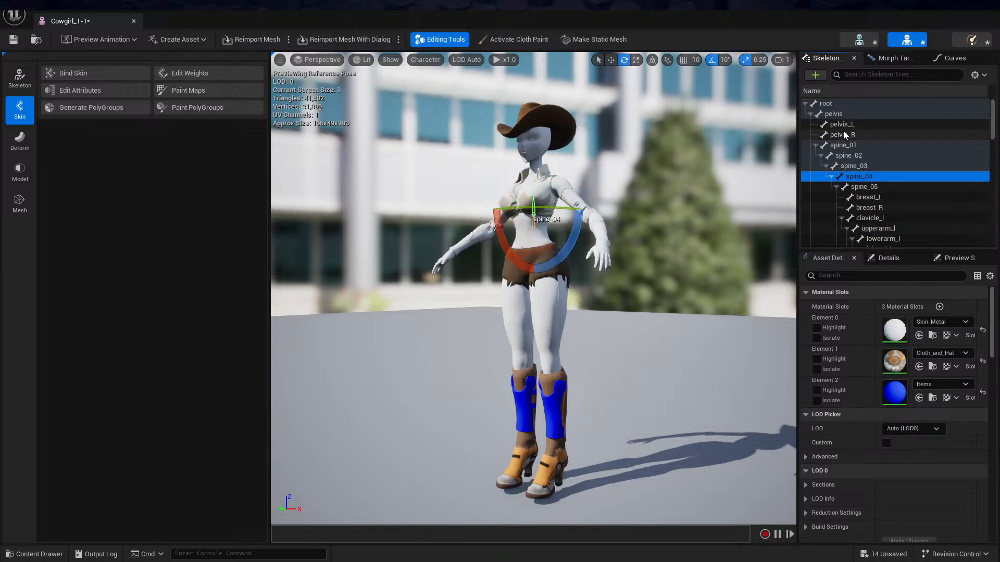
{"action": "key", "text": "Up"}
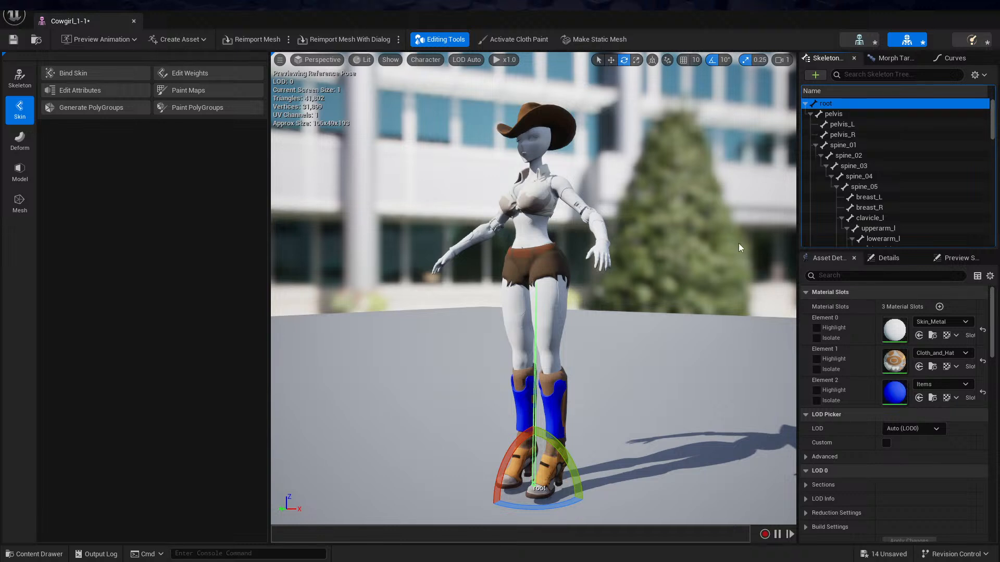
Open the Skin_Metal material and delete the constant colour, MF_PhongToMetalRoughness and Lerp nodes feeding its output
{"action": "left_click", "coordinate": [895, 331]}
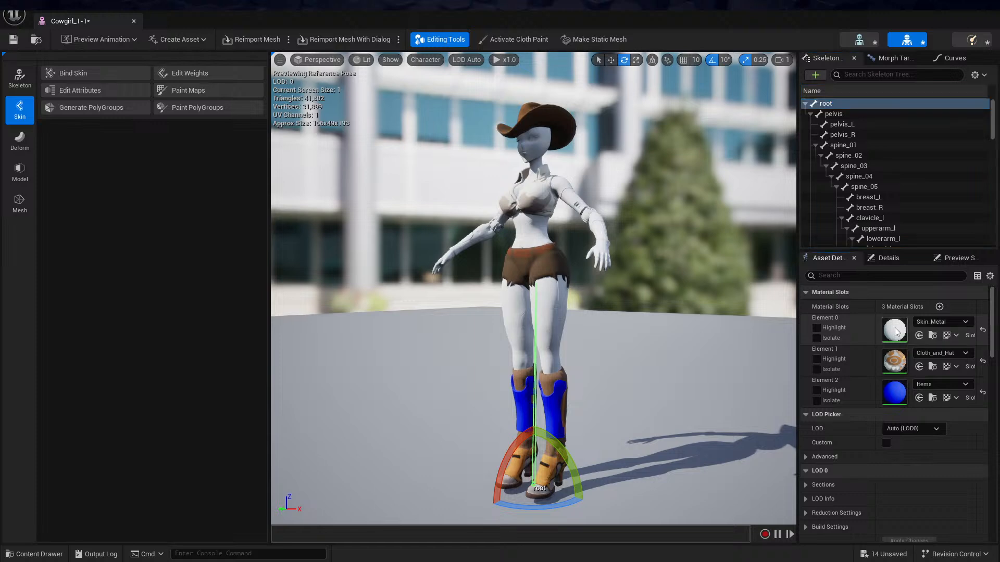
{"action": "double_click", "coordinate": [895, 332]}
{"action": "left_click", "coordinate": [761, 216]}
{"action": "scroll", "coordinate": [769, 219], "scroll_direction": "down", "scroll_amount": 2}
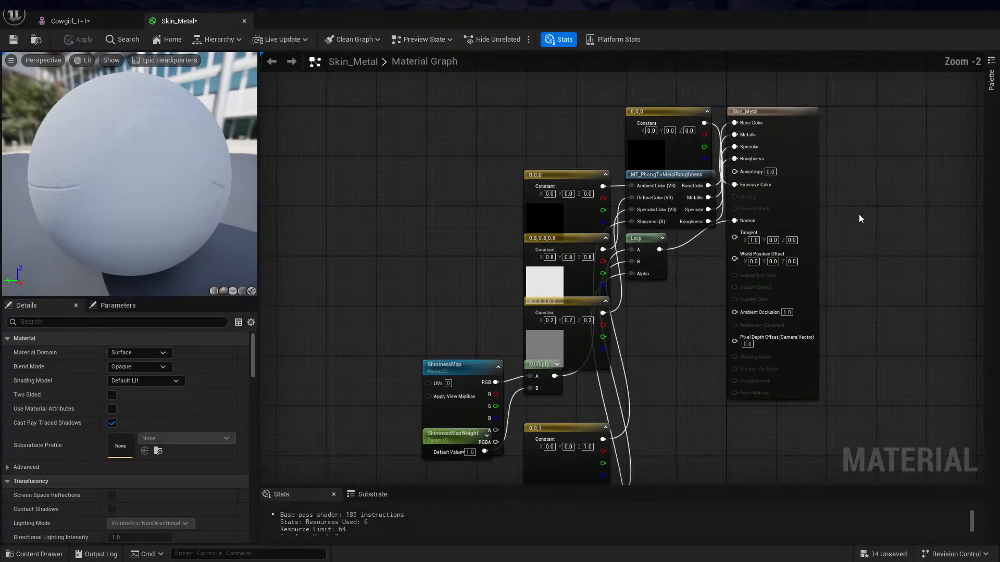
{"action": "scroll", "coordinate": [857, 216], "scroll_direction": "down", "scroll_amount": 1}
{"action": "right_click_drag", "start_coordinate": [848, 207], "coordinate": [877, 166]}
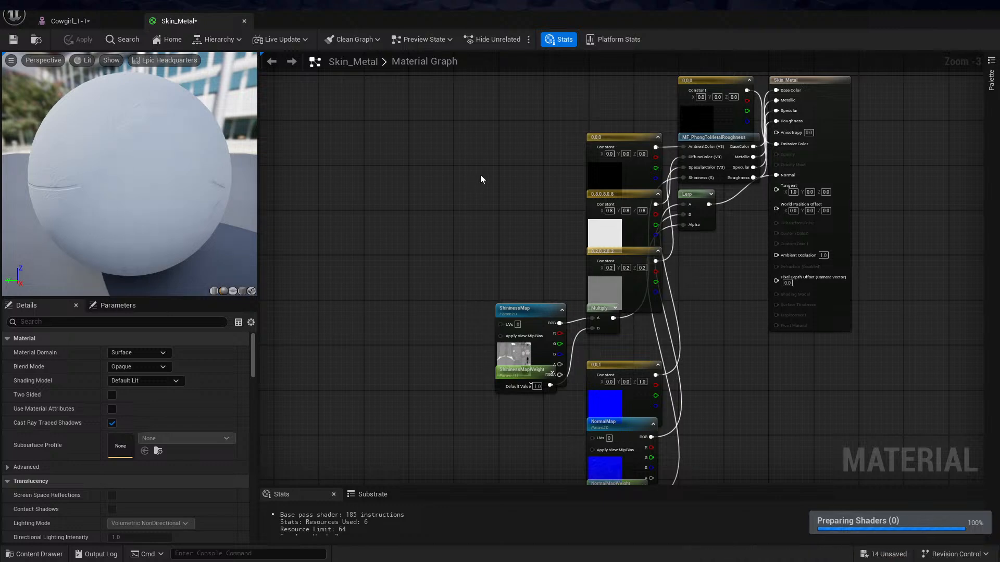
{"action": "right_click_drag", "start_coordinate": [481, 179], "coordinate": [467, 265]}
{"action": "right_click_drag", "start_coordinate": [687, 126], "coordinate": [652, 109]}
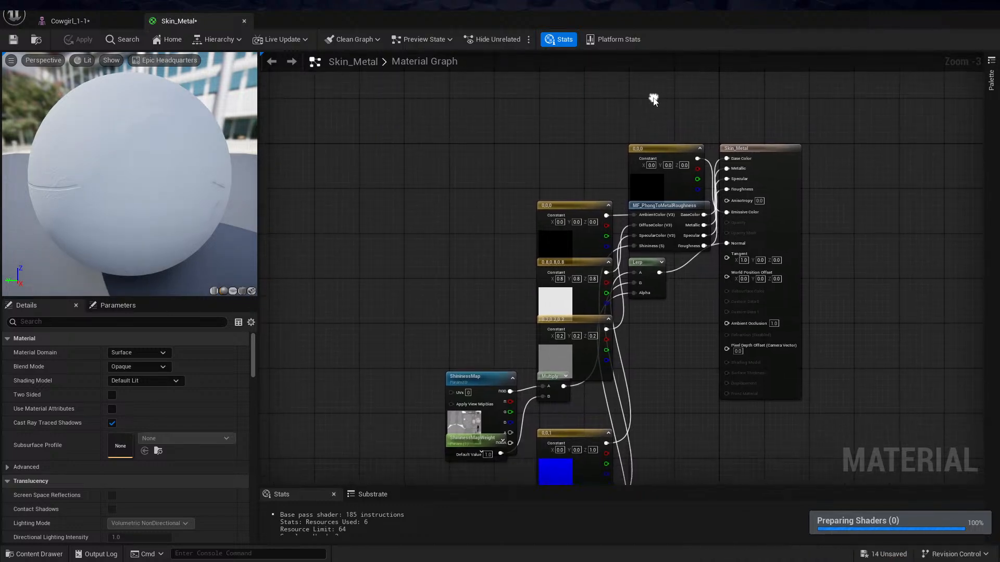
{"action": "left_click_drag", "start_coordinate": [488, 111], "coordinate": [691, 343]}
{"action": "key", "text": "Delete"}
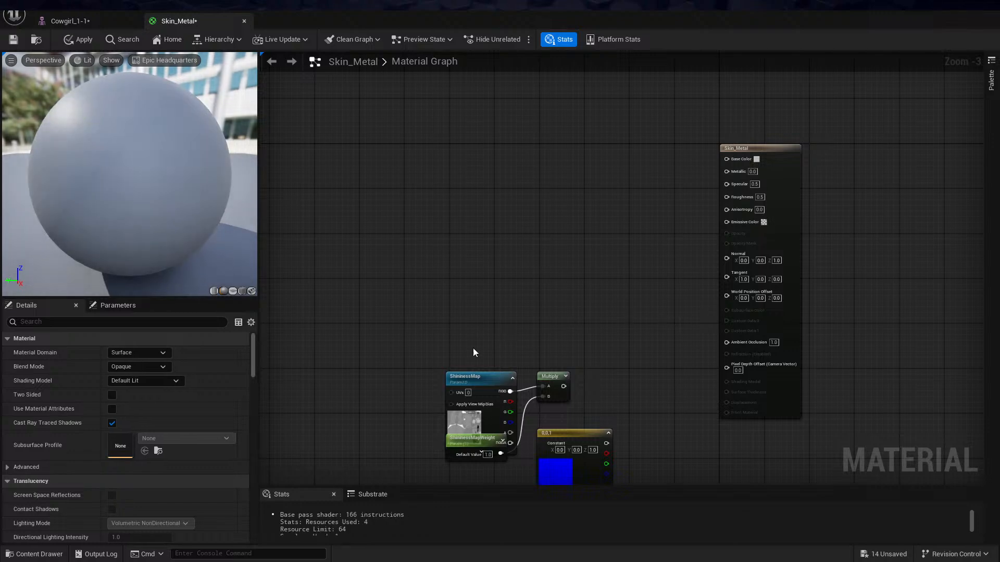
Move the ShininessMap node up on its own and delete the Multiply, ShininessMapWeight and blue constant nodes
{"action": "left_click_drag", "start_coordinate": [476, 380], "coordinate": [462, 194]}
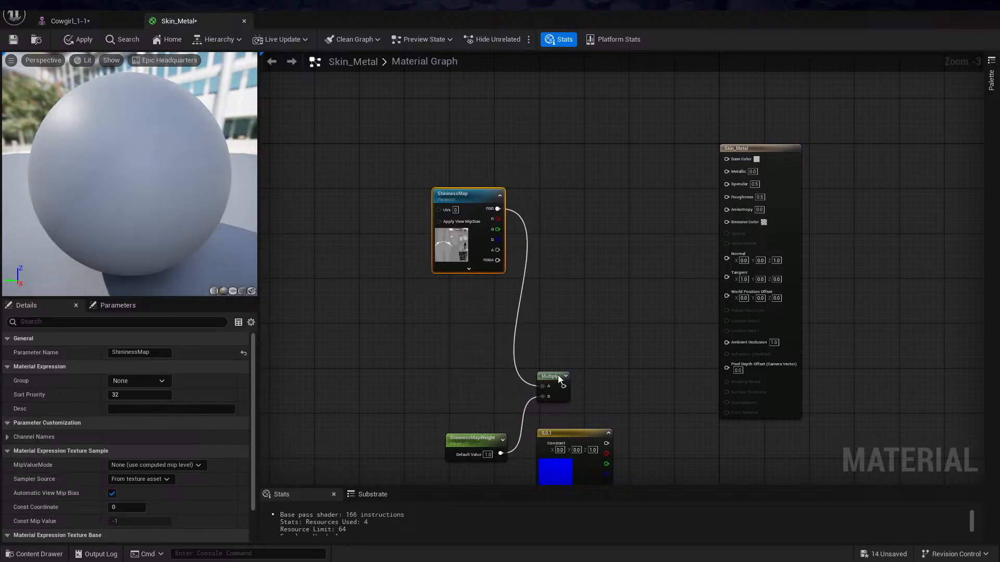
{"action": "left_click_drag", "start_coordinate": [556, 377], "coordinate": [610, 272]}
{"action": "key", "text": "Delete"}
{"action": "left_click_drag", "start_coordinate": [475, 438], "coordinate": [509, 349]}
{"action": "key", "text": "Delete"}
{"action": "left_click_drag", "start_coordinate": [551, 428], "coordinate": [580, 286]}
{"action": "key", "text": "Delete"}
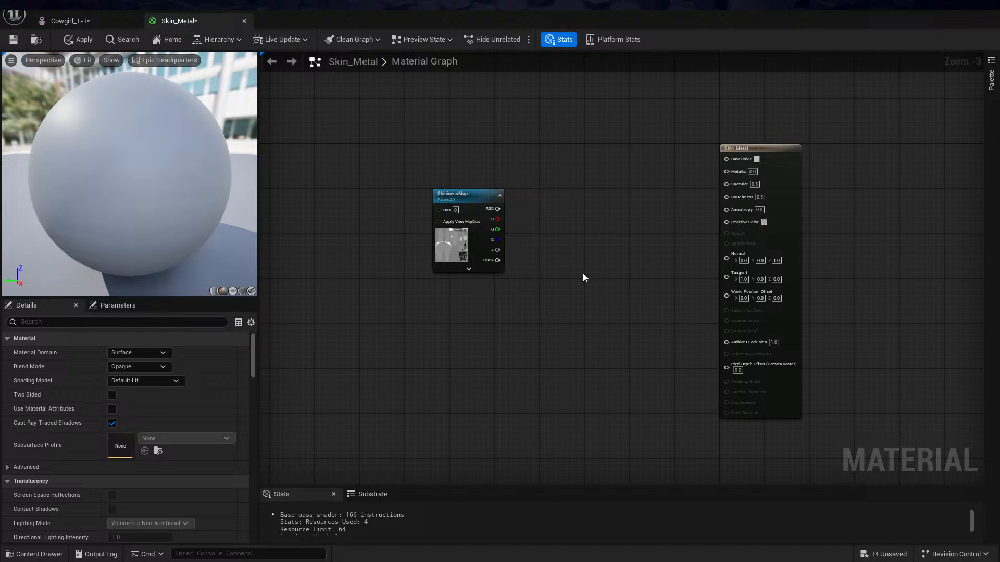
Start an import into the FBX_Import folder and browse to the Textures folder inside 10_Blend_Files
{"action": "key", "text": "ctrl+space"}
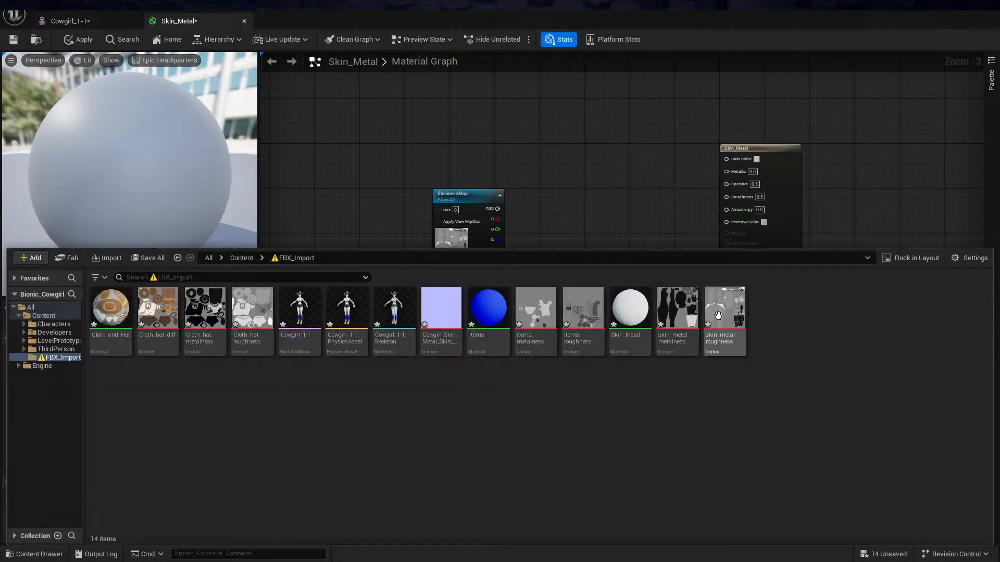
{"action": "right_click", "coordinate": [633, 405]}
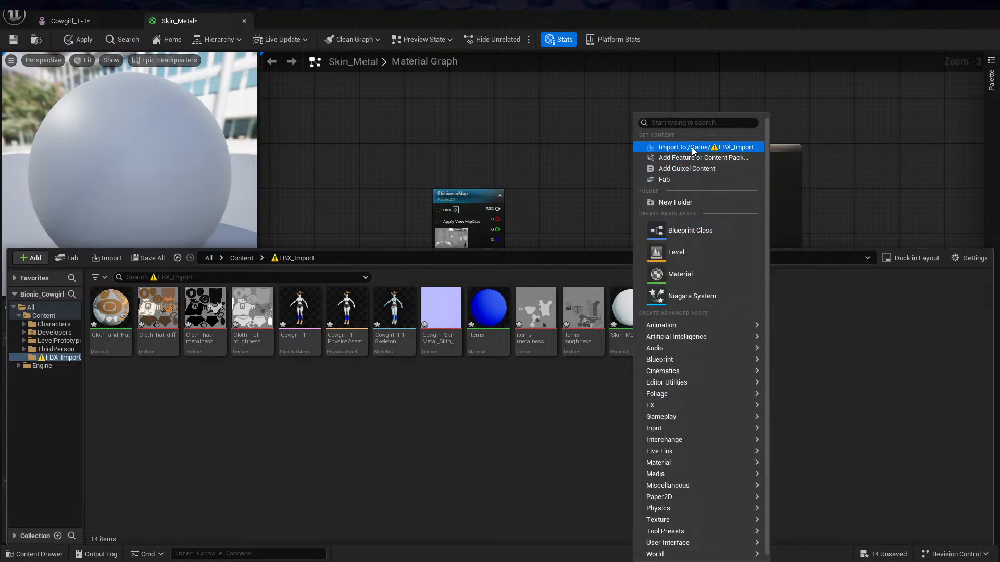
{"action": "left_click", "coordinate": [692, 147]}
{"action": "left_click", "coordinate": [492, 104]}
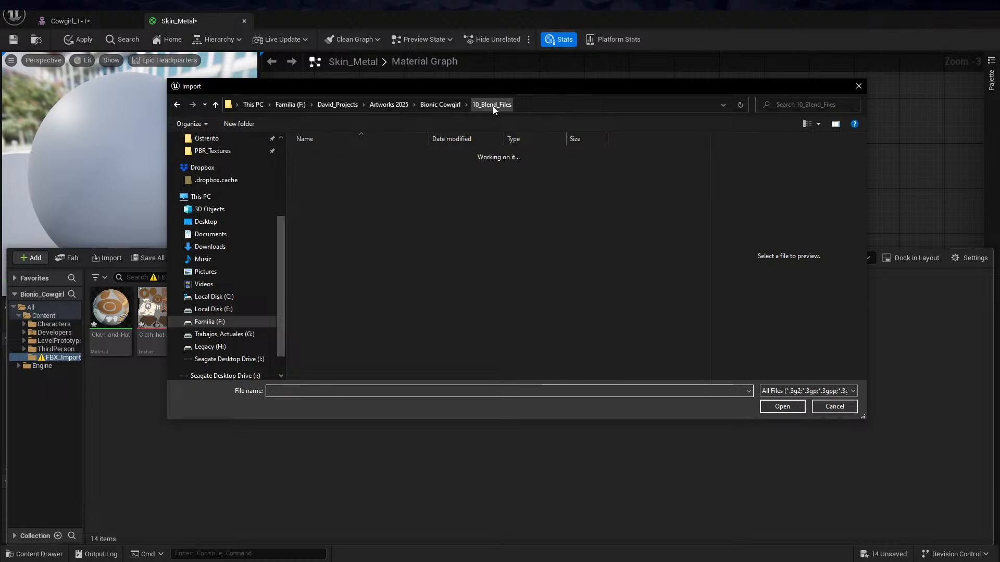
{"action": "double_click", "coordinate": [345, 175]}
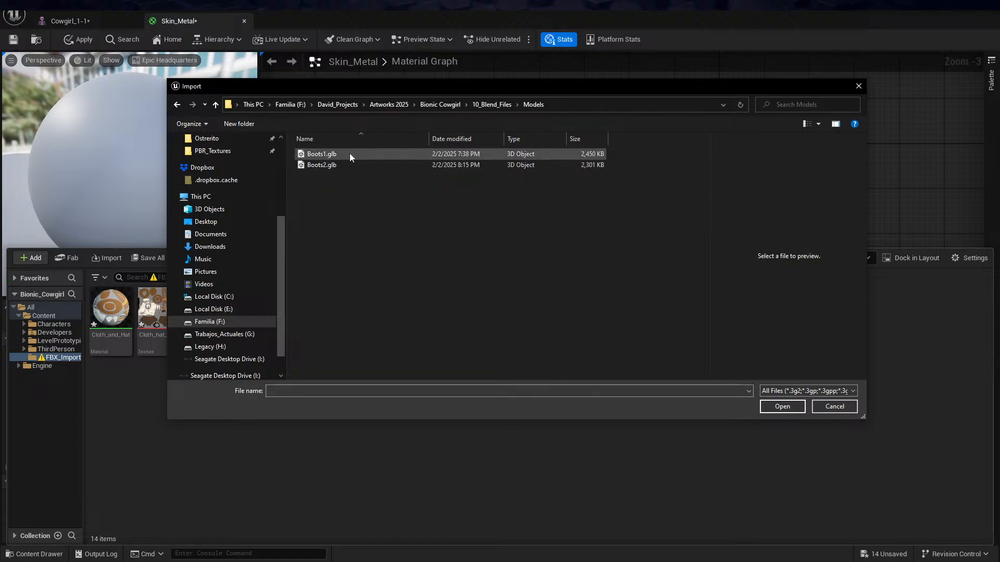
{"action": "left_click", "coordinate": [486, 104]}
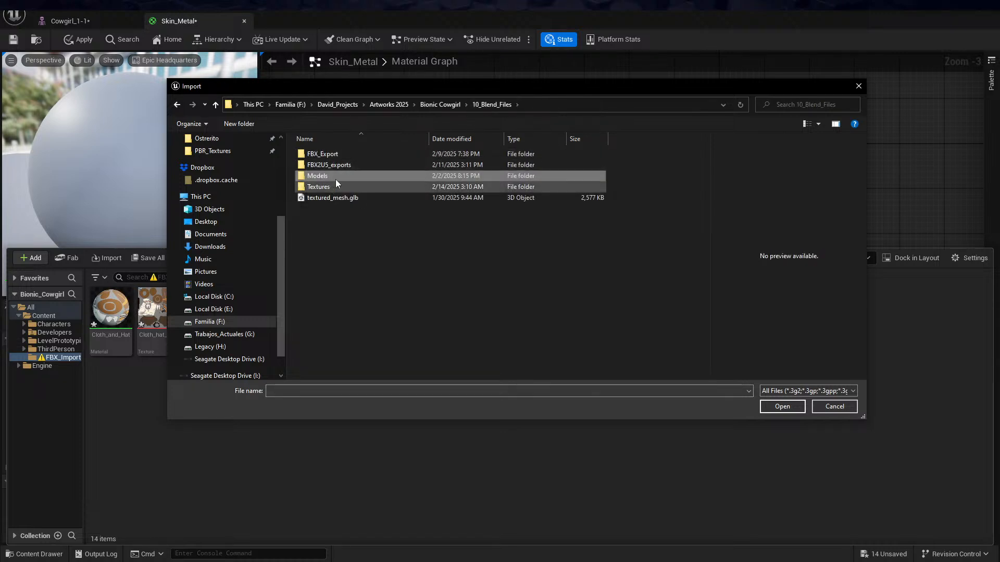
{"action": "left_click", "coordinate": [352, 186]}
{"action": "double_click", "coordinate": [352, 188]}
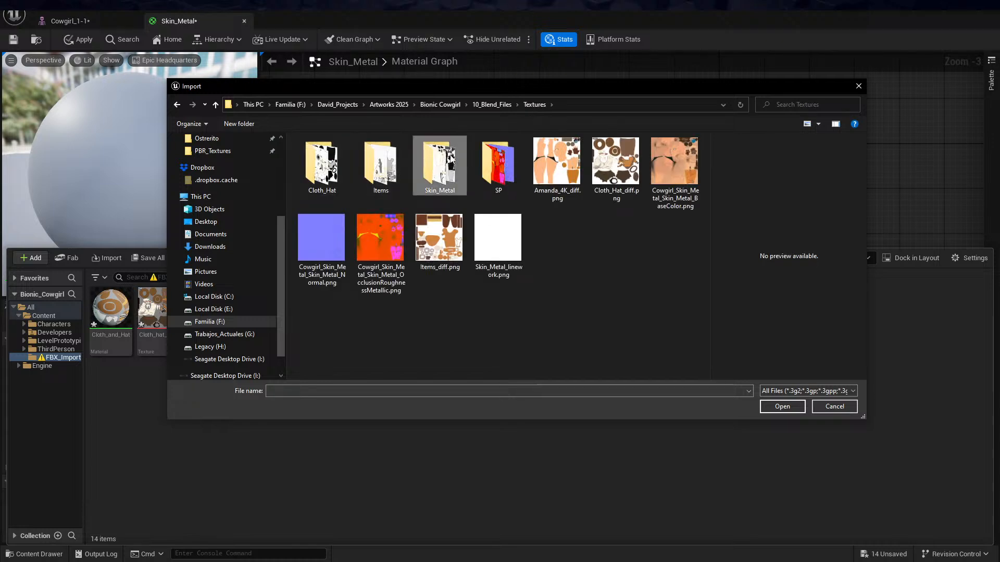
Import the skin_metal diff, line, metalness, roughness and sh textures from the Skin_Metal folder, reimporting those that already exist
{"action": "double_click", "coordinate": [435, 167]}
{"action": "left_click", "coordinate": [341, 168]}
{"action": "left_click", "coordinate": [552, 153], "text": "shift"}
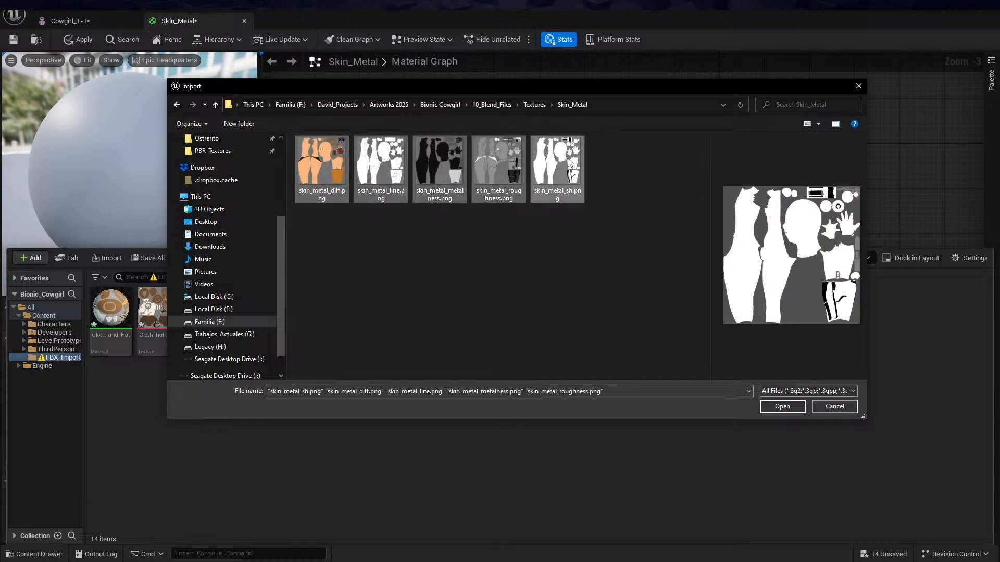
{"action": "left_click", "coordinate": [783, 406]}
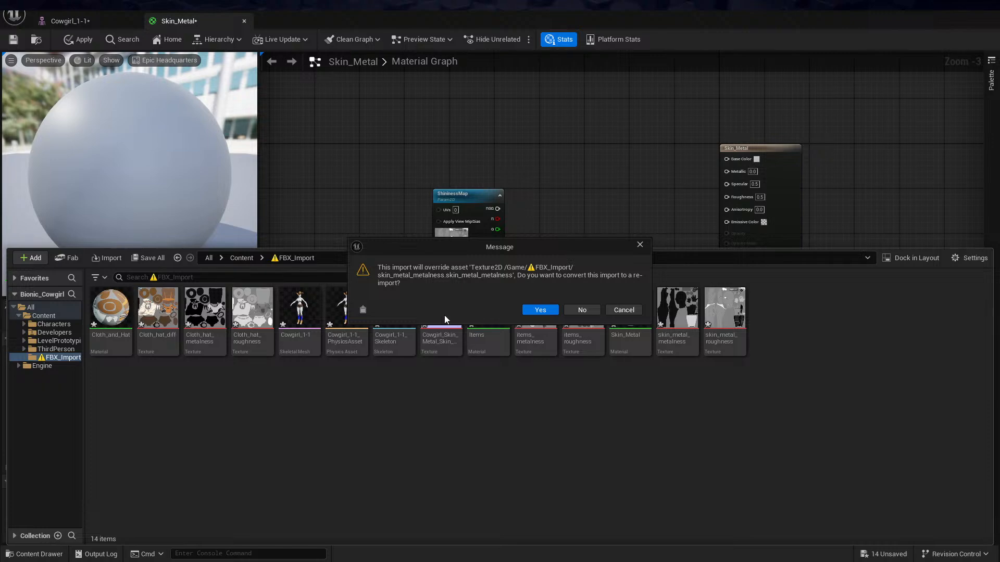
{"action": "left_click", "coordinate": [540, 310]}
{"action": "left_click", "coordinate": [540, 310]}
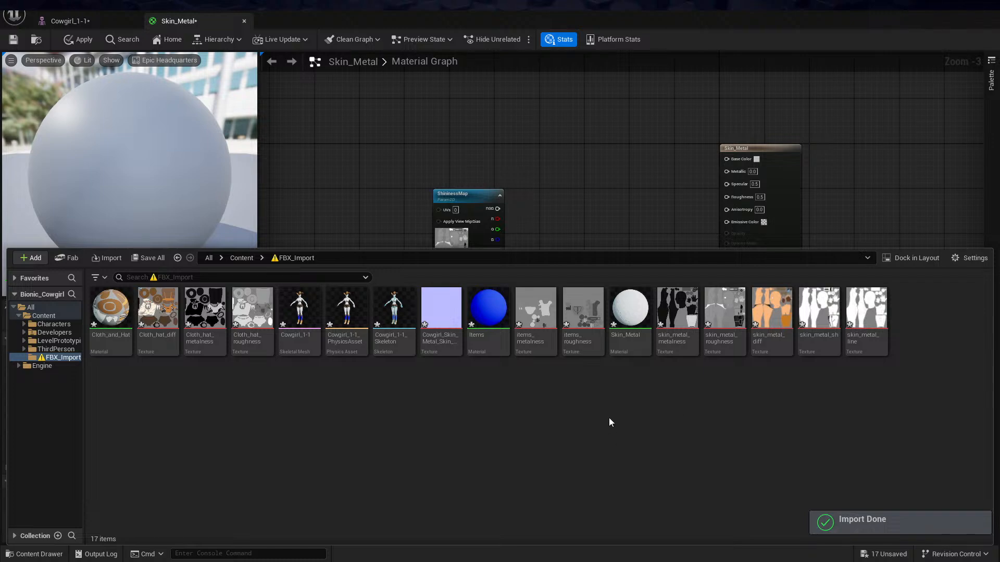
Add the skin_metal_diff texture to the material graph and connect its RGB output to Base Color
{"action": "left_click_drag", "start_coordinate": [771, 313], "coordinate": [530, 95]}
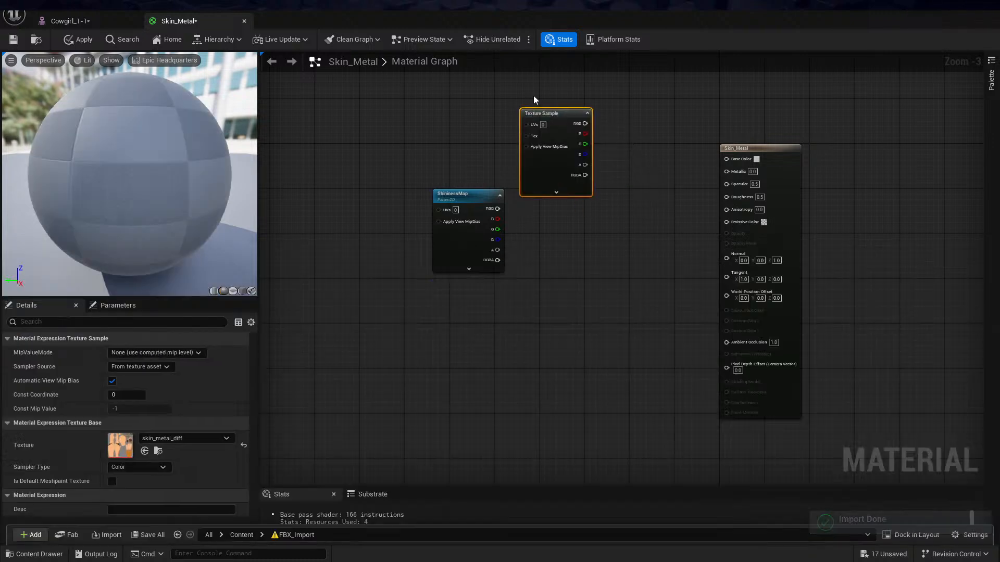
{"action": "left_click_drag", "start_coordinate": [584, 119], "coordinate": [726, 159]}
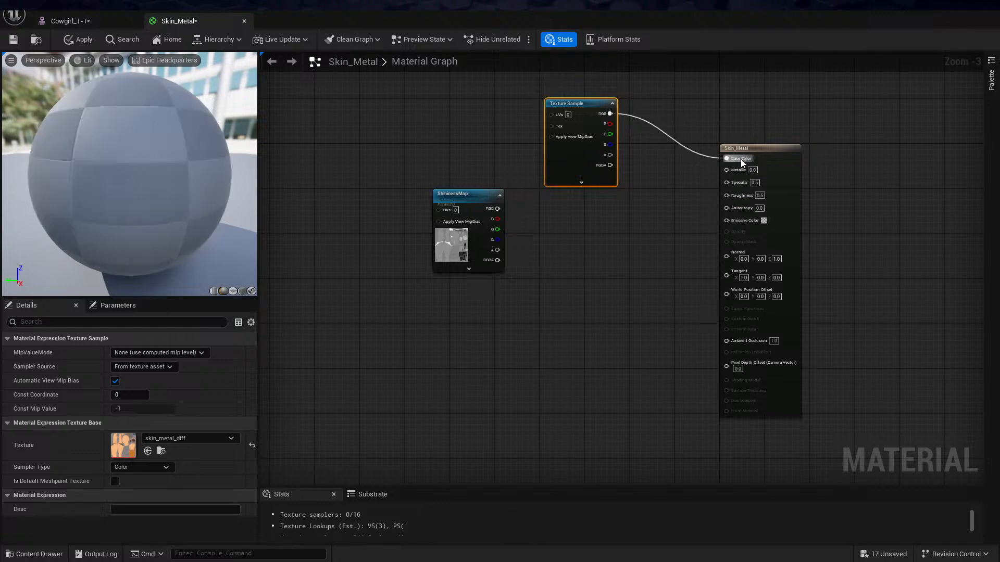
{"action": "left_click_drag", "start_coordinate": [449, 193], "coordinate": [639, 240]}
{"action": "left_click", "coordinate": [625, 308]}
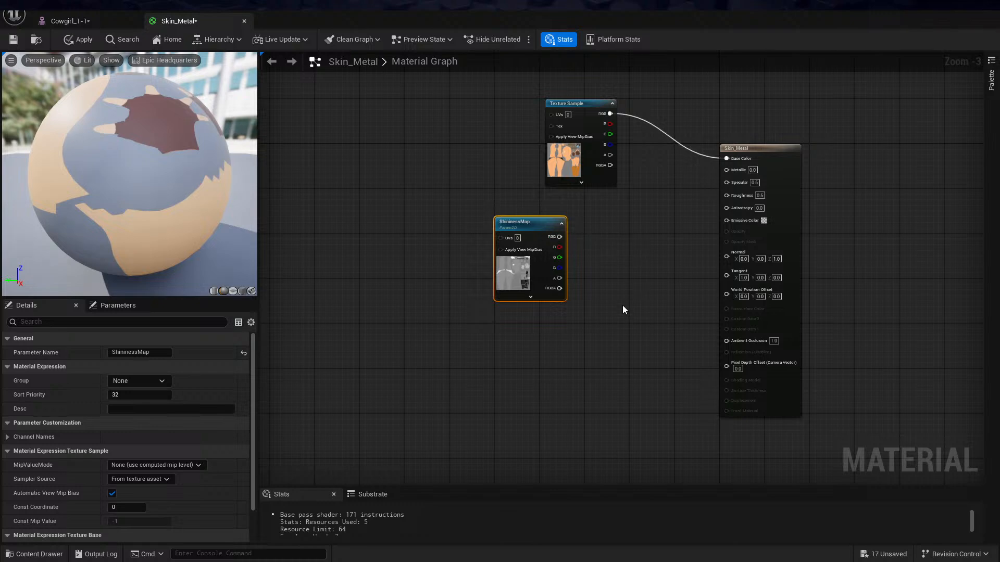
Add the skin_metal_metalness texture to the material graph and connect its RGB output to Metallic
{"action": "key", "text": "ctrl+space"}
{"action": "left_click_drag", "start_coordinate": [772, 313], "coordinate": [615, 218]}
{"action": "left_click", "coordinate": [633, 198]}
{"action": "left_click_drag", "start_coordinate": [676, 231], "coordinate": [726, 169]}
{"action": "left_click_drag", "start_coordinate": [640, 231], "coordinate": [612, 208]}
Connect the ShininessMap node's RGB output to Roughness and align the metalness texture node under the diffuse one
{"action": "key", "text": "ctrl+space"}
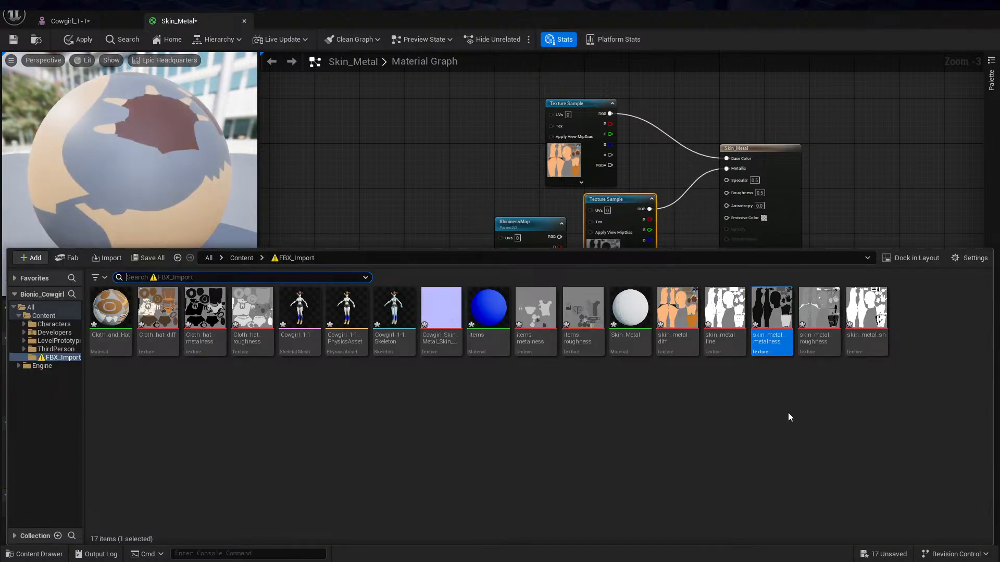
{"action": "left_click", "coordinate": [829, 211]}
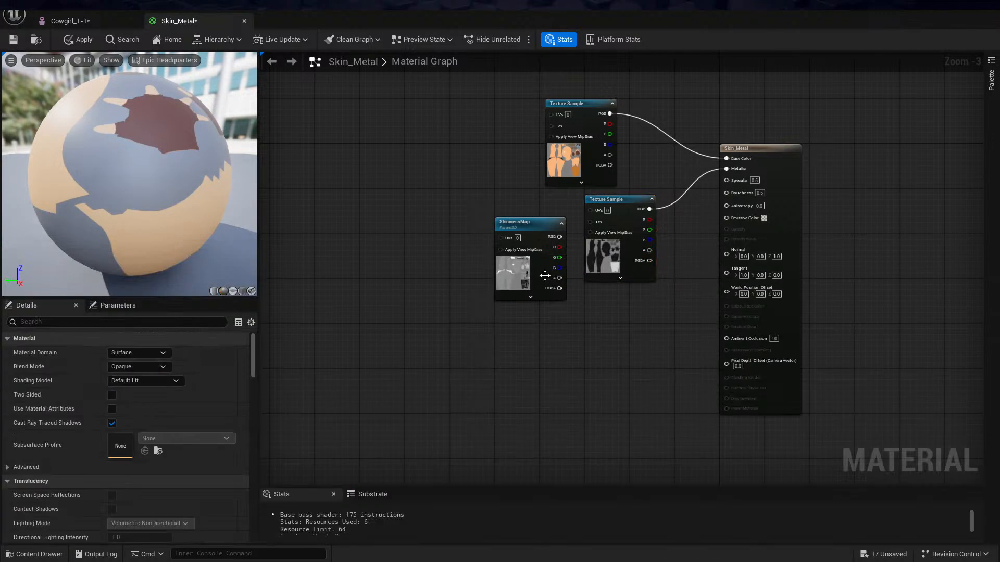
{"action": "left_click_drag", "start_coordinate": [533, 218], "coordinate": [734, 192]}
{"action": "left_click_drag", "start_coordinate": [627, 208], "coordinate": [590, 207]}
Add the Cowgirl_Skin_Metal normal texture to the graph, connect its RGB output to Normal and tidy the node placement
{"action": "key", "text": "ctrl+space"}
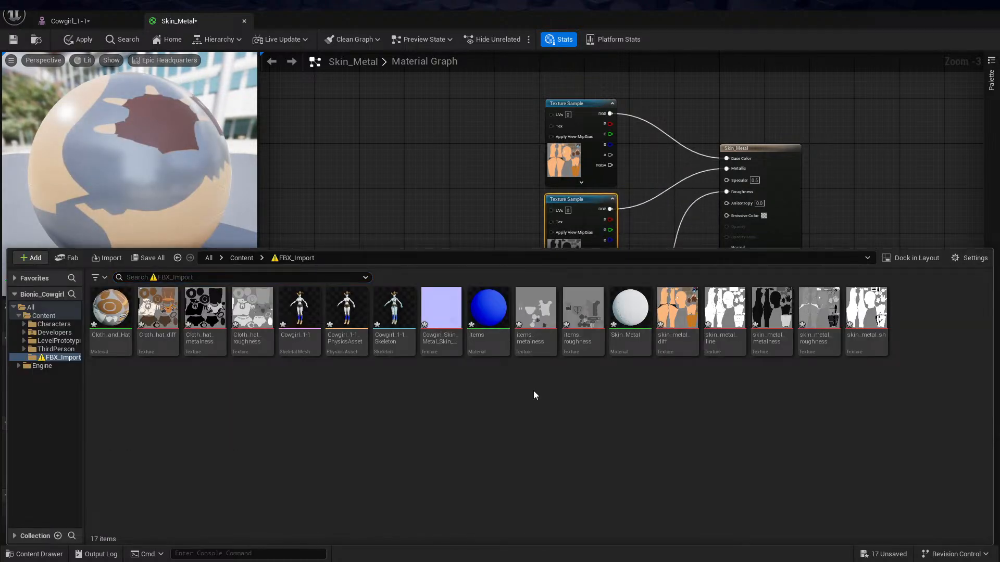
{"action": "left_click_drag", "start_coordinate": [453, 292], "coordinate": [727, 248]}
{"action": "left_click_drag", "start_coordinate": [571, 316], "coordinate": [497, 299]}
{"action": "left_click_drag", "start_coordinate": [464, 386], "coordinate": [570, 382]}
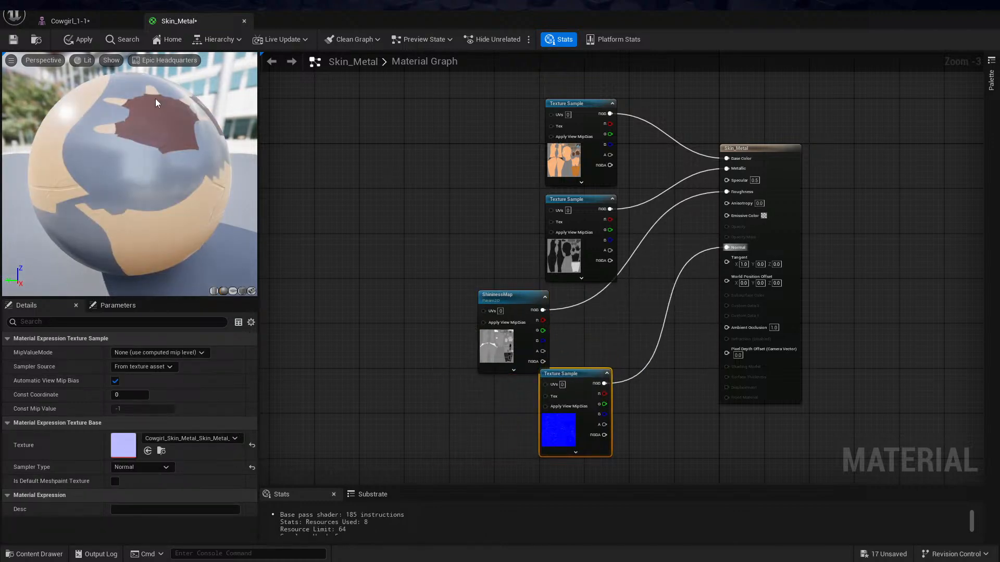
Apply and save the Skin_Metal material, and close its editor
{"action": "left_click", "coordinate": [74, 40]}
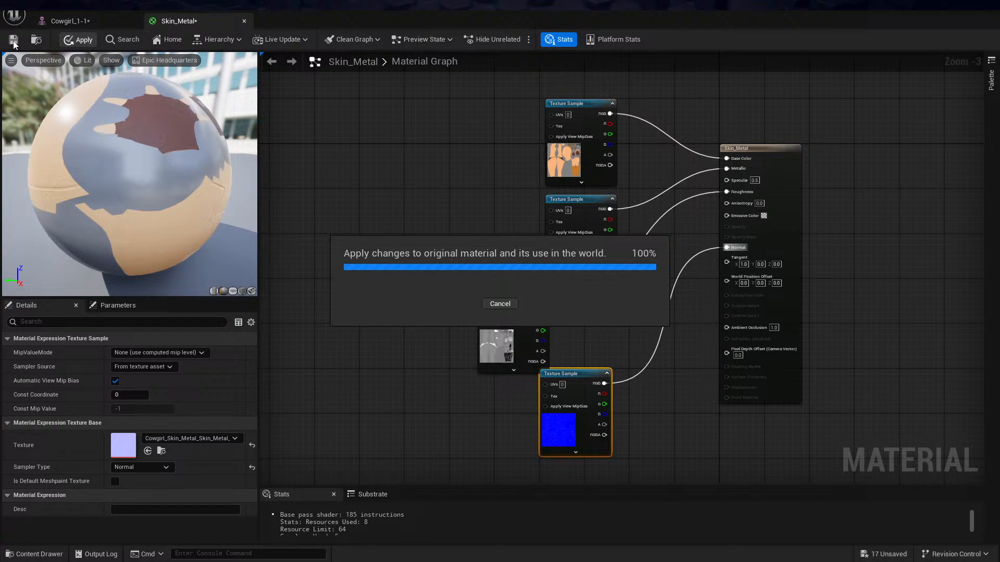
{"action": "left_click", "coordinate": [13, 41]}
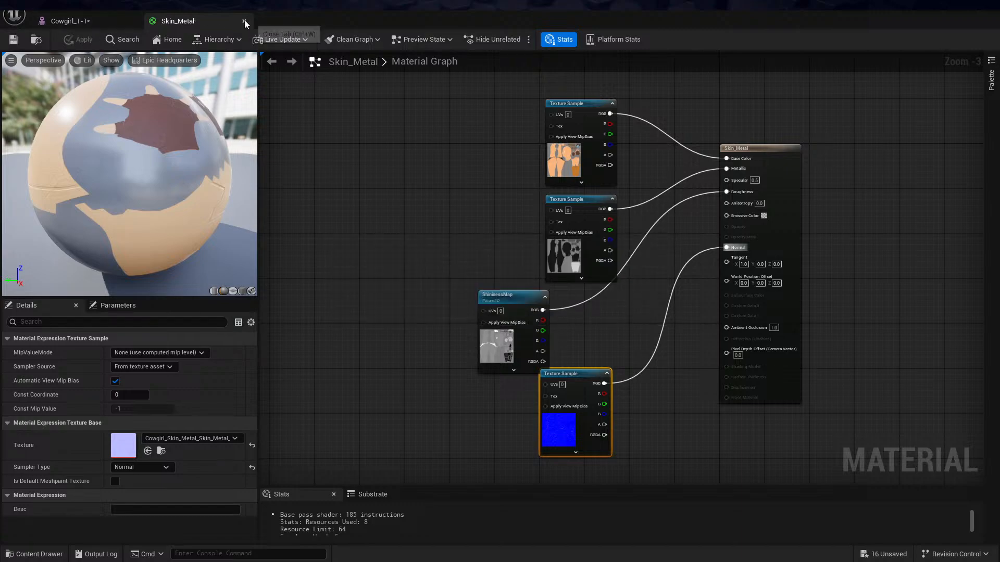
{"action": "left_click", "coordinate": [244, 21]}
Check the cowgirl's updated skin material up close, save the Cowgirl_1-1 skeletal mesh and return to the ThirdPersonMap level
{"action": "left_click_drag", "start_coordinate": [620, 202], "coordinate": [333, 207], "text": "alt"}
{"action": "scroll", "coordinate": [573, 202], "scroll_direction": "up", "scroll_amount": 3}
{"action": "left_click_drag", "start_coordinate": [742, 294], "coordinate": [729, 264], "text": "alt"}
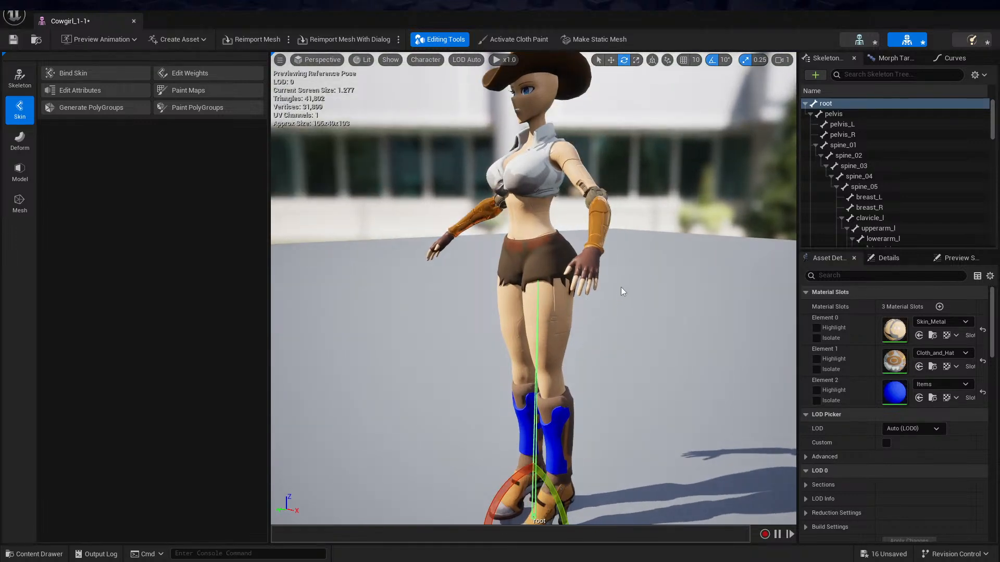
{"action": "left_click", "coordinate": [14, 40]}
{"action": "left_click", "coordinate": [986, 14]}
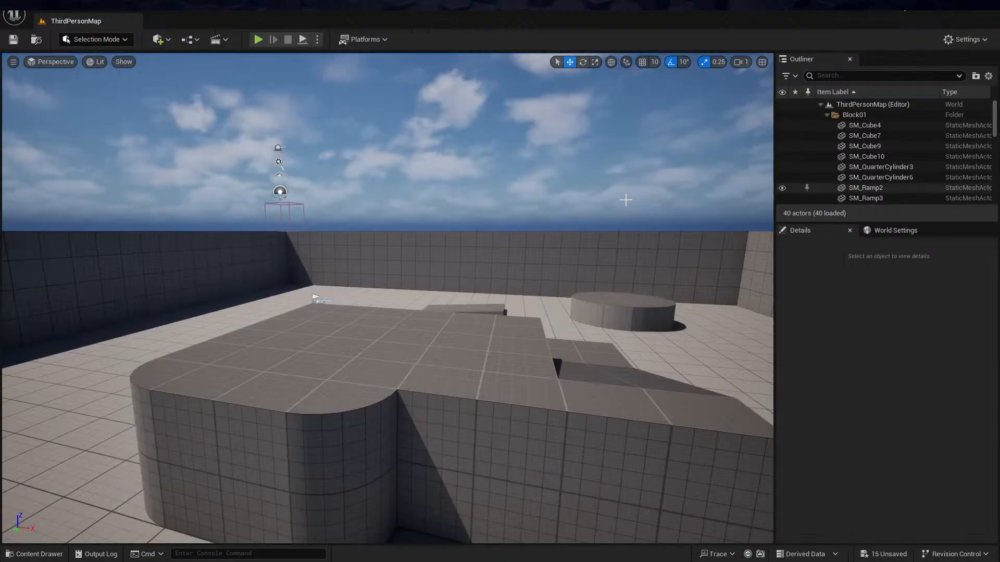
Show the FBX_Import folder's assets and examine the details of the Cowgirl_1-1 skeletal mesh
{"action": "key", "text": "ctrl+space"}
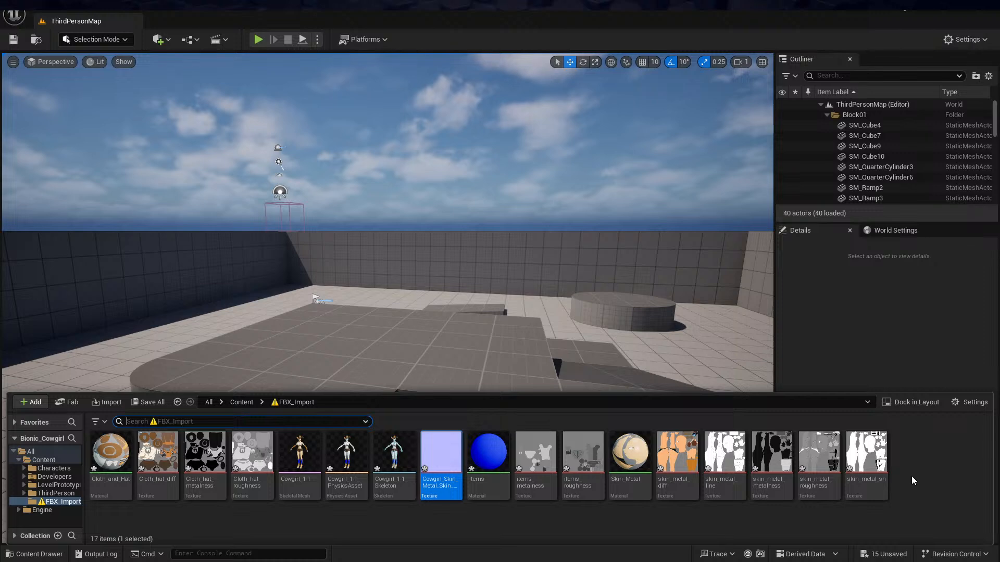
{"action": "left_click", "coordinate": [942, 456]}
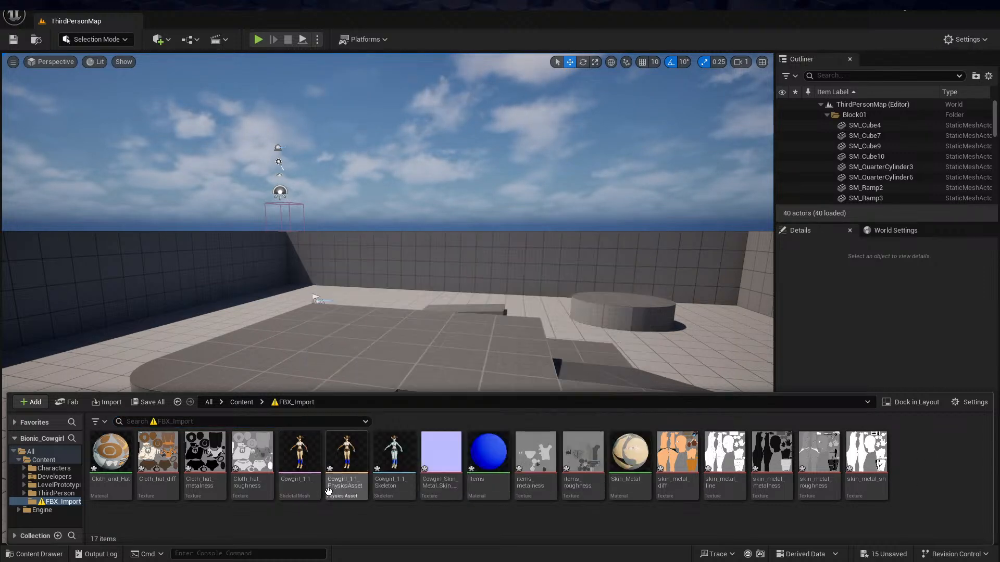
{"action": "mouse_move", "coordinate": [301, 465]}
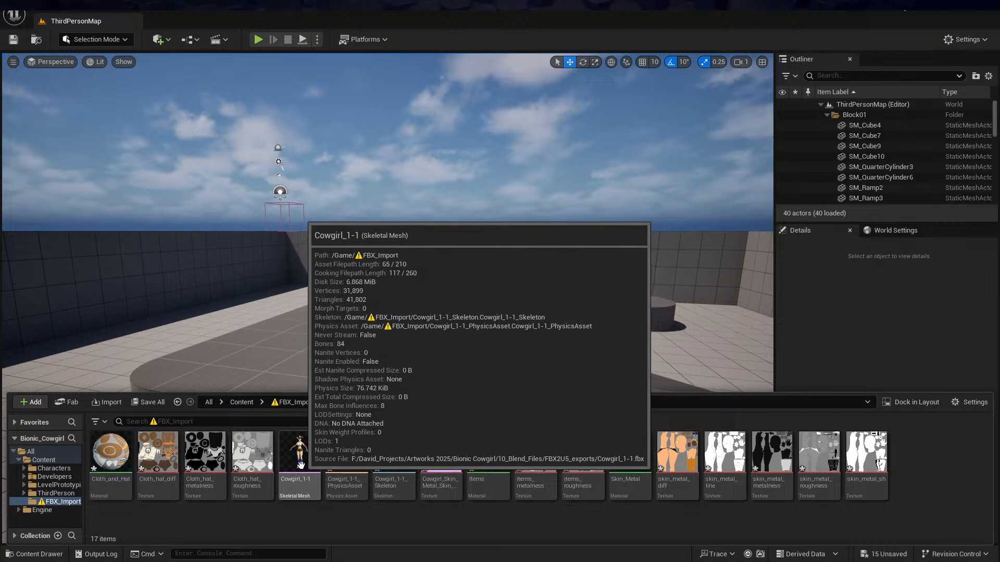
{"action": "mouse_move", "coordinate": [297, 482]}
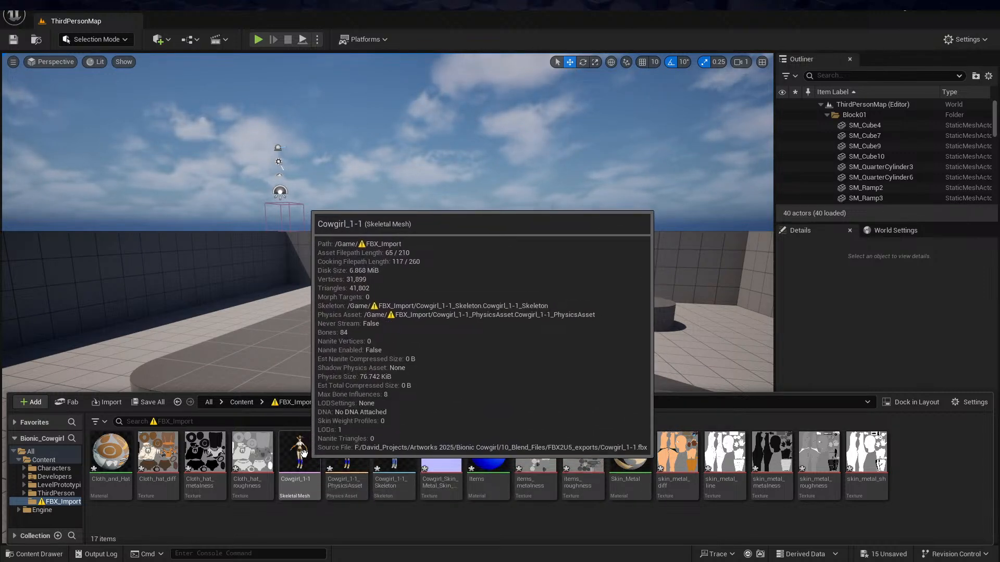
Create an IK Rig from the Cowgirl_1-1 skeletal mesh and open it for editing
{"action": "right_click", "coordinate": [304, 452]}
{"action": "mouse_move", "coordinate": [348, 77]}
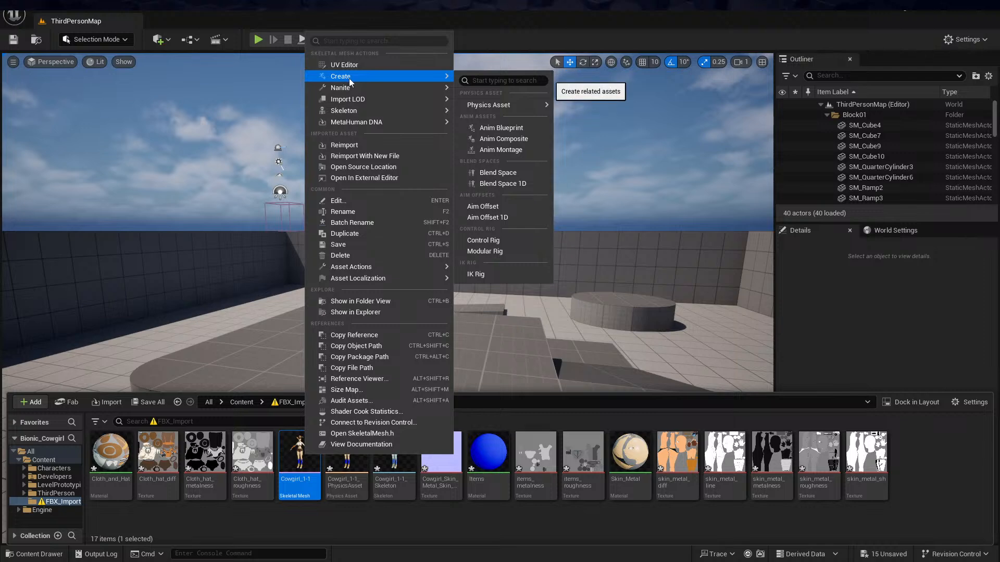
{"action": "left_click", "coordinate": [488, 274]}
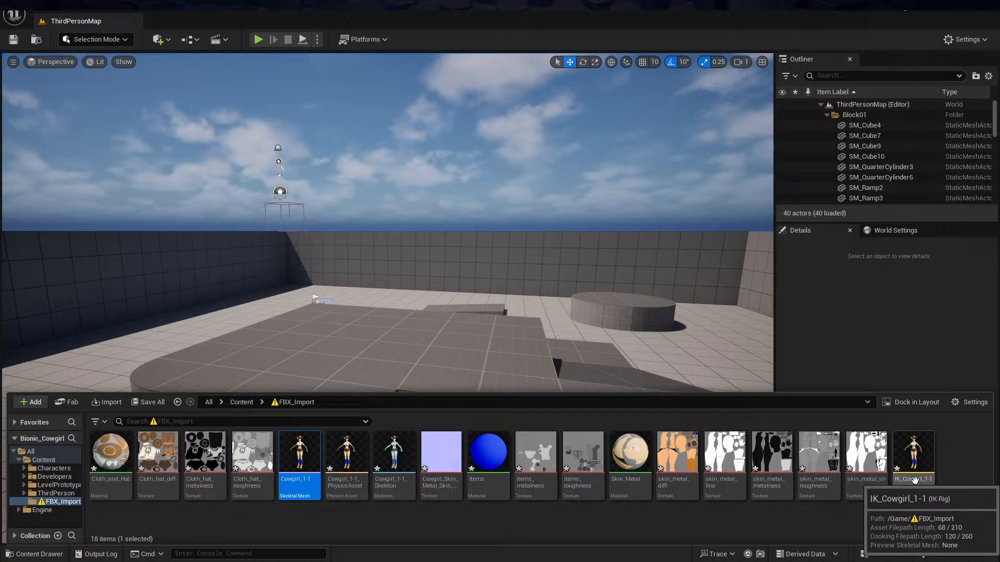
{"action": "double_click", "coordinate": [914, 454]}
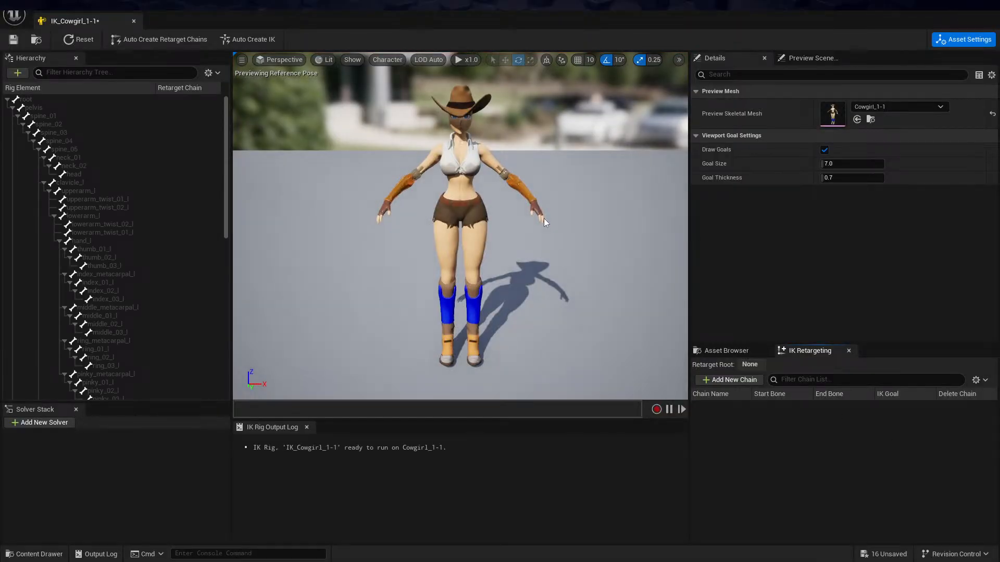
Automatically set up full-body IK and retarget chains for the cowgirl rig, save it and close its editor
{"action": "left_click", "coordinate": [245, 39]}
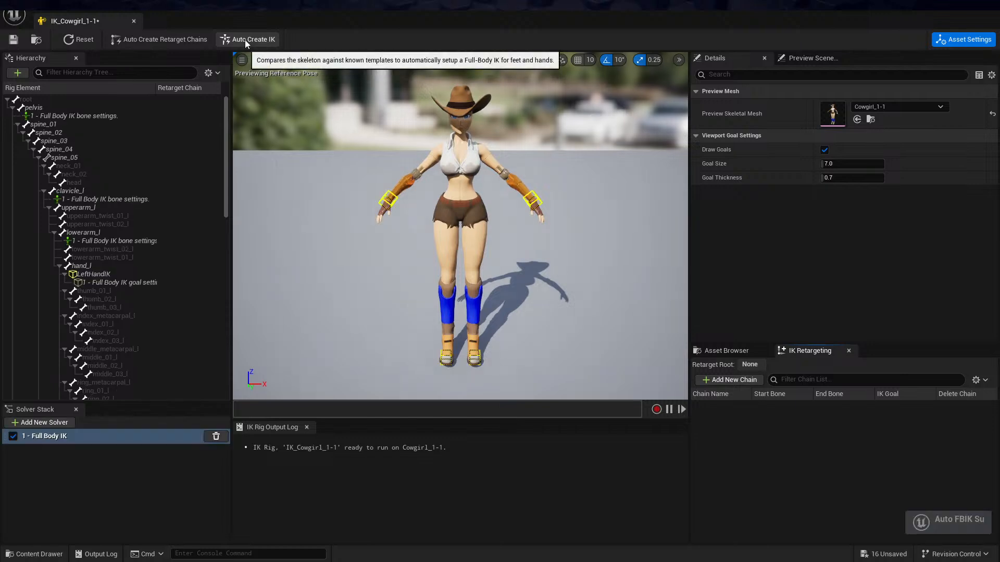
{"action": "left_click", "coordinate": [162, 40]}
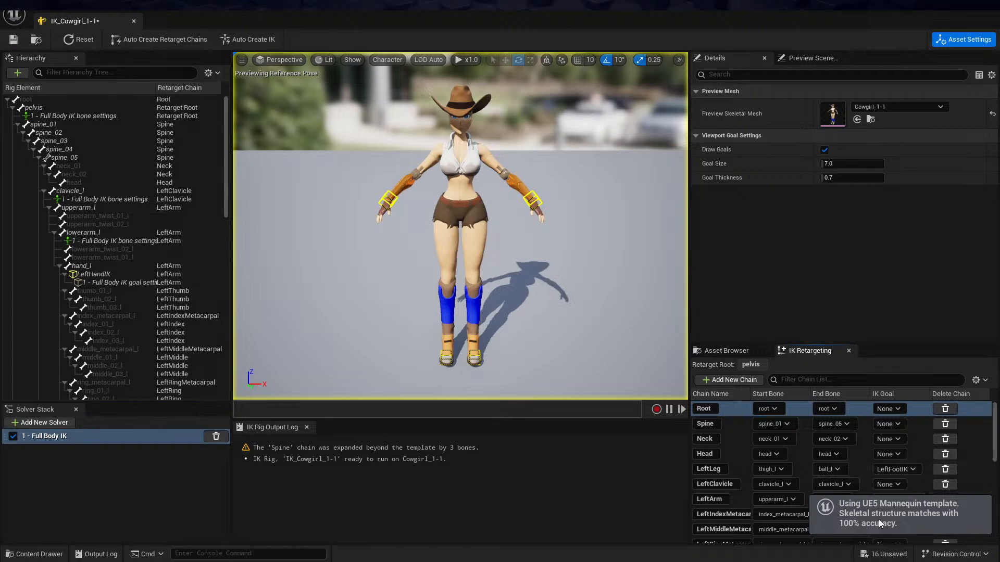
{"action": "left_click", "coordinate": [13, 39]}
{"action": "left_click", "coordinate": [988, 8]}
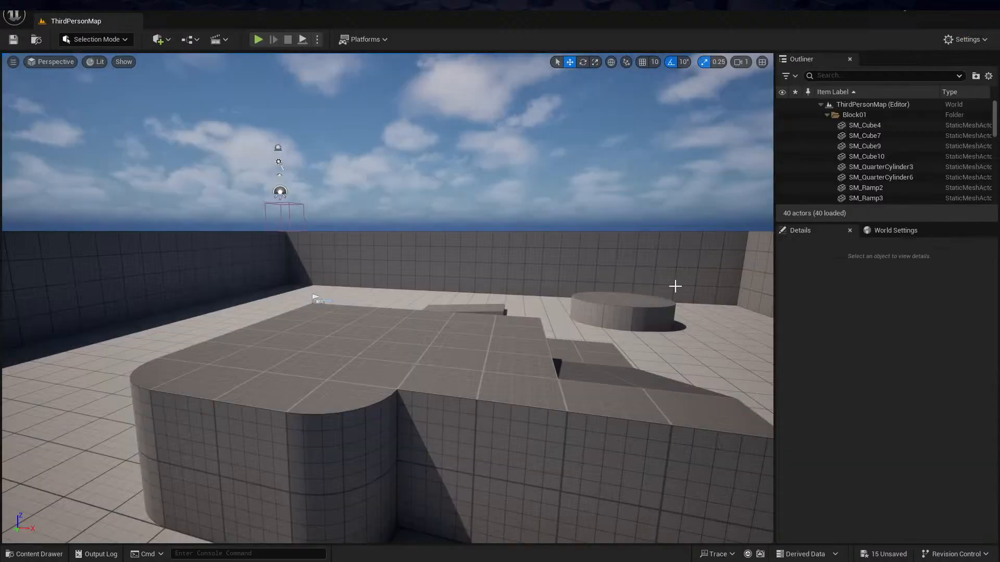
Create an IK Retargeter in the FBX_Import folder, keeping the default name, and open it
{"action": "key", "text": "ctrl+space"}
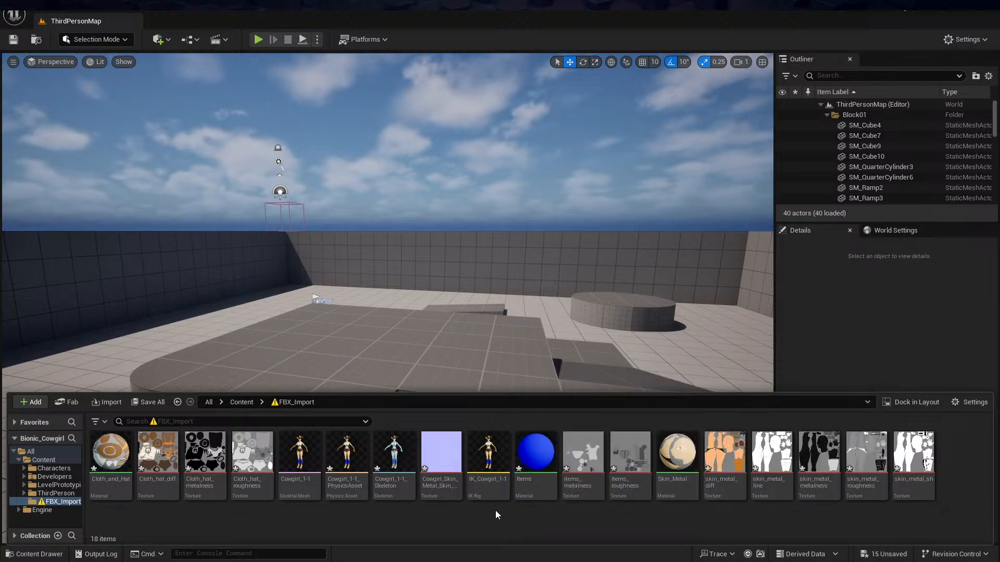
{"action": "right_click", "coordinate": [502, 516]}
{"action": "left_click", "coordinate": [450, 522]}
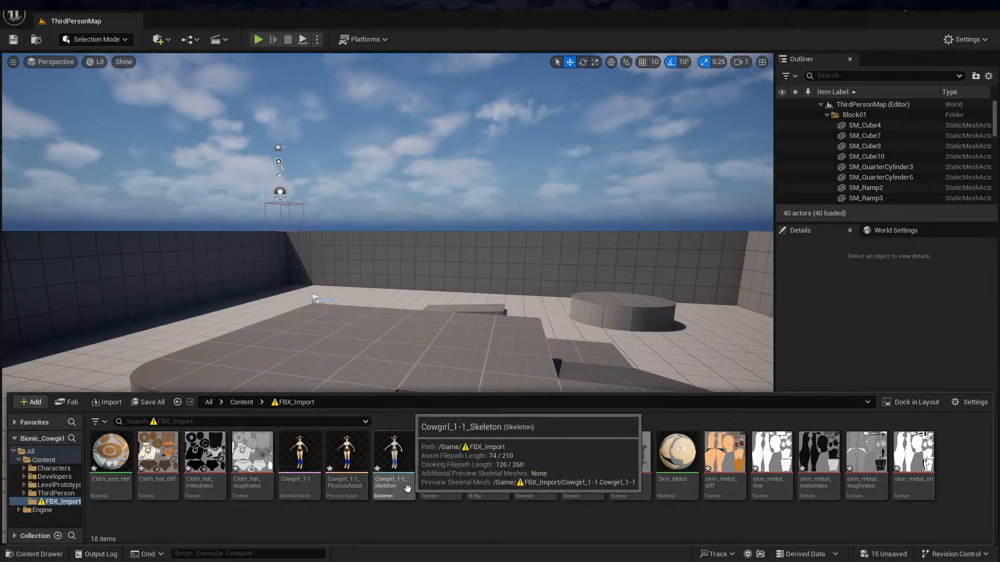
{"action": "right_click", "coordinate": [481, 520]}
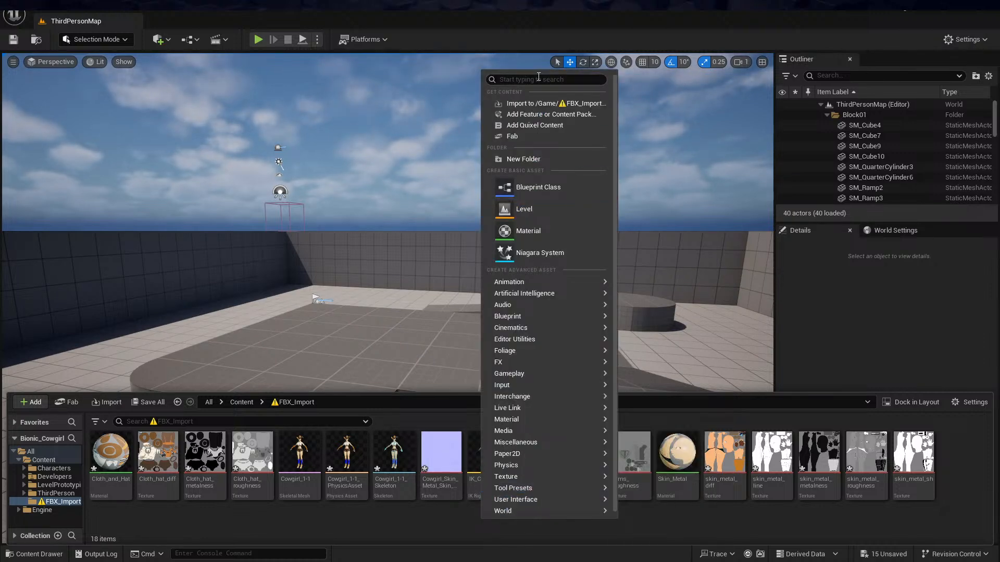
{"action": "type", "text": "ik"}
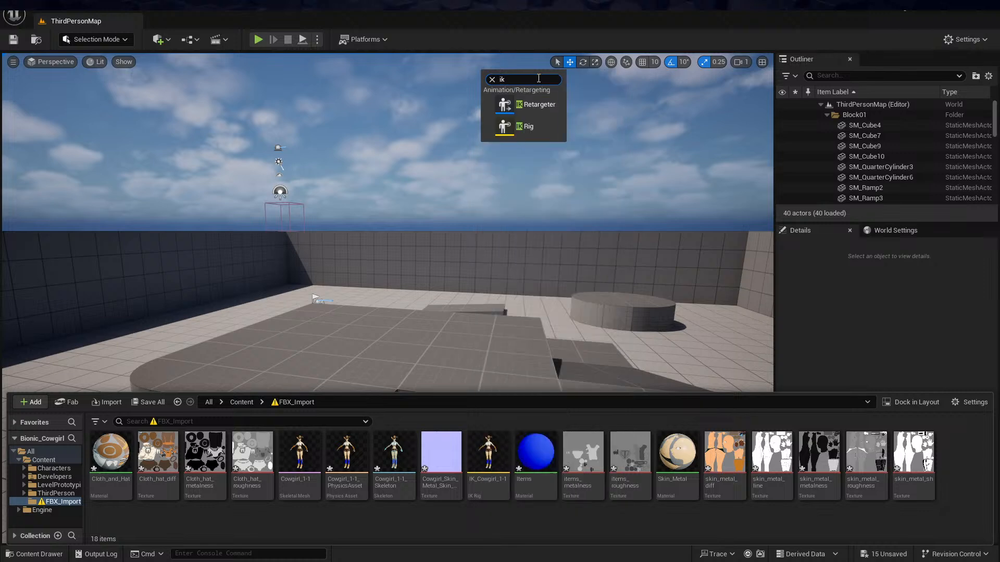
{"action": "left_click", "coordinate": [534, 105]}
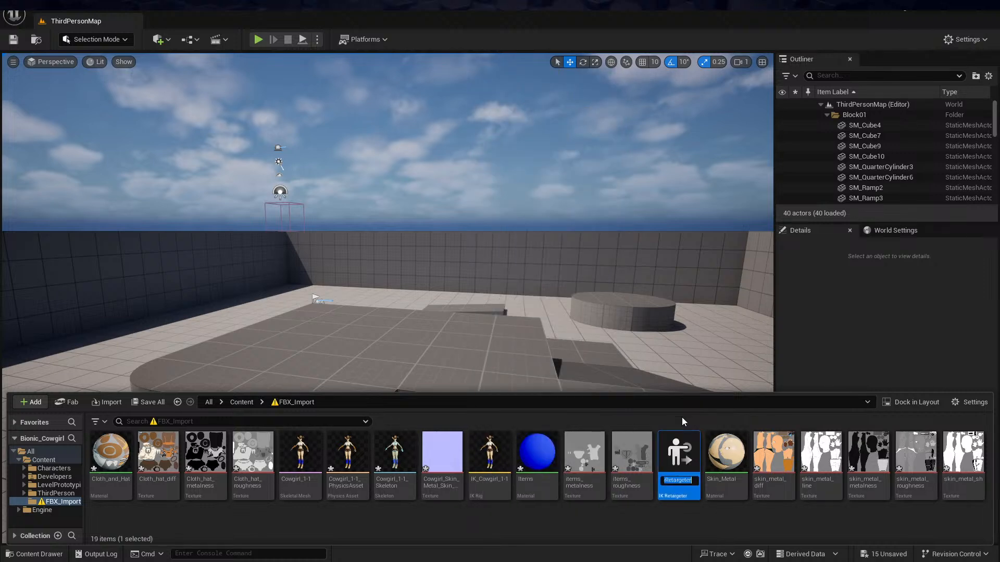
{"action": "left_click", "coordinate": [675, 447]}
{"action": "double_click", "coordinate": [674, 447]}
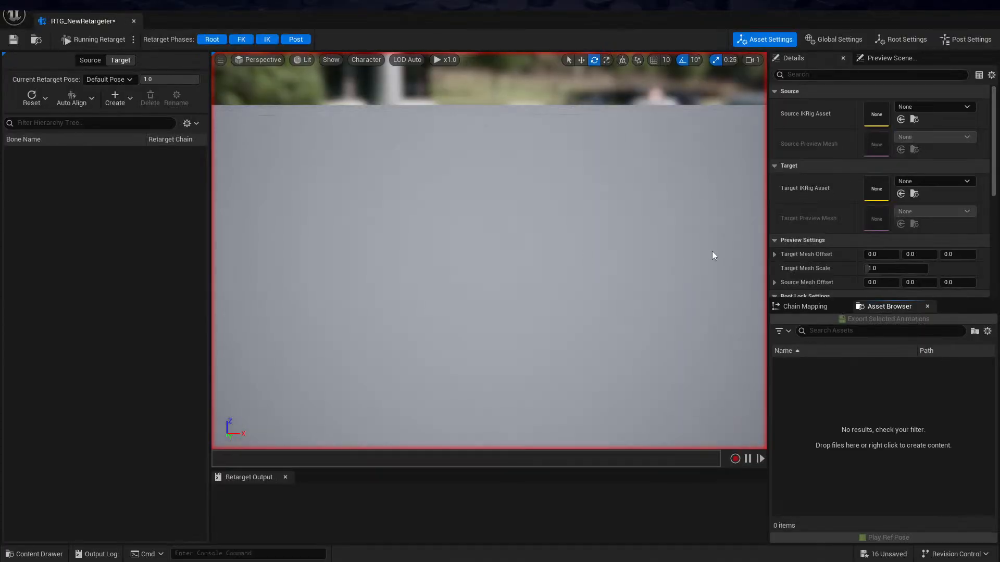
Try IK_Mannequin as the retargeter's source IK rig and frame the character in the preview
{"action": "left_click", "coordinate": [943, 107]}
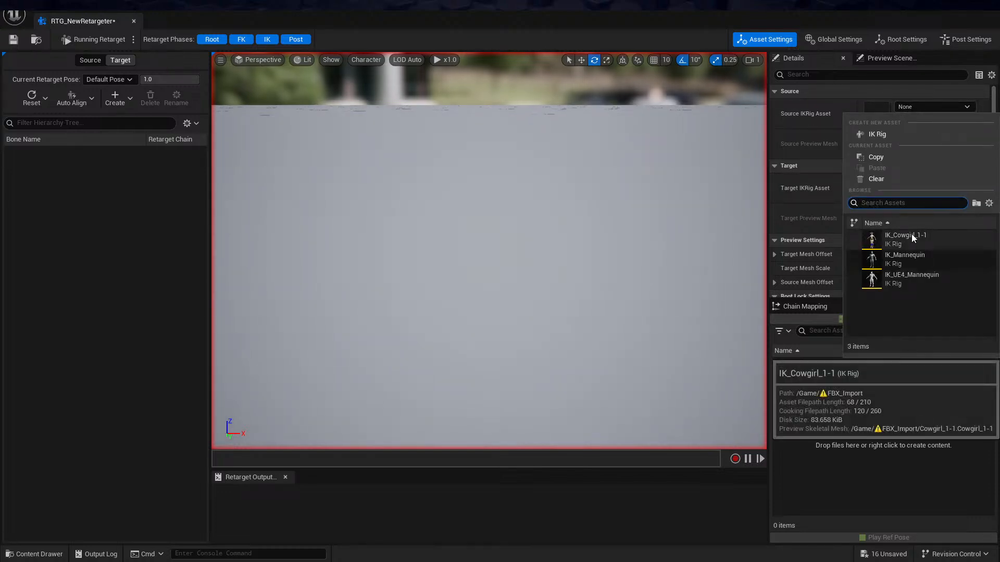
{"action": "left_click", "coordinate": [905, 257]}
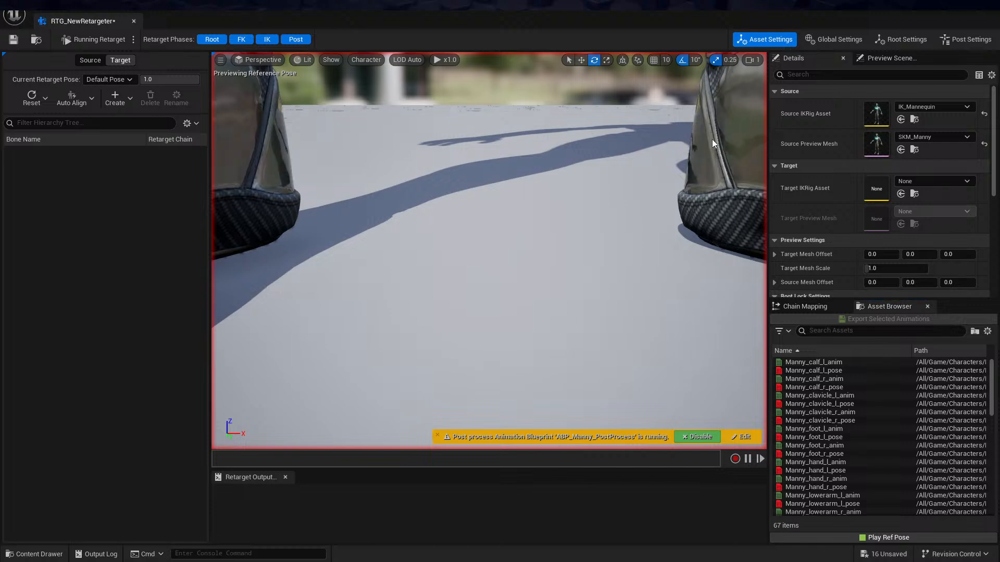
{"action": "key", "text": "f"}
{"action": "mouse_move", "coordinate": [714, 146]}
{"action": "left_mouse_down", "text": "alt"}
{"action": "mouse_move", "coordinate": [688, 159]}
{"action": "mouse_move", "coordinate": [716, 143]}
{"action": "left_mouse_up", "text": "alt"}
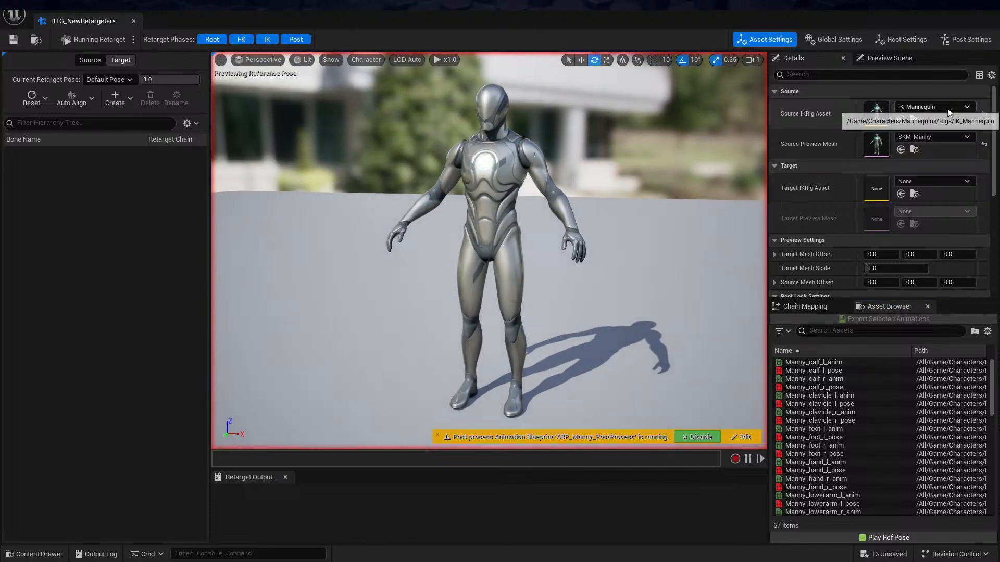
Set the source IK rig to IK_UE4_Mannequin and the target IK rig to IK_Cowgirl_1-1
{"action": "left_click", "coordinate": [949, 109]}
{"action": "left_click", "coordinate": [897, 291]}
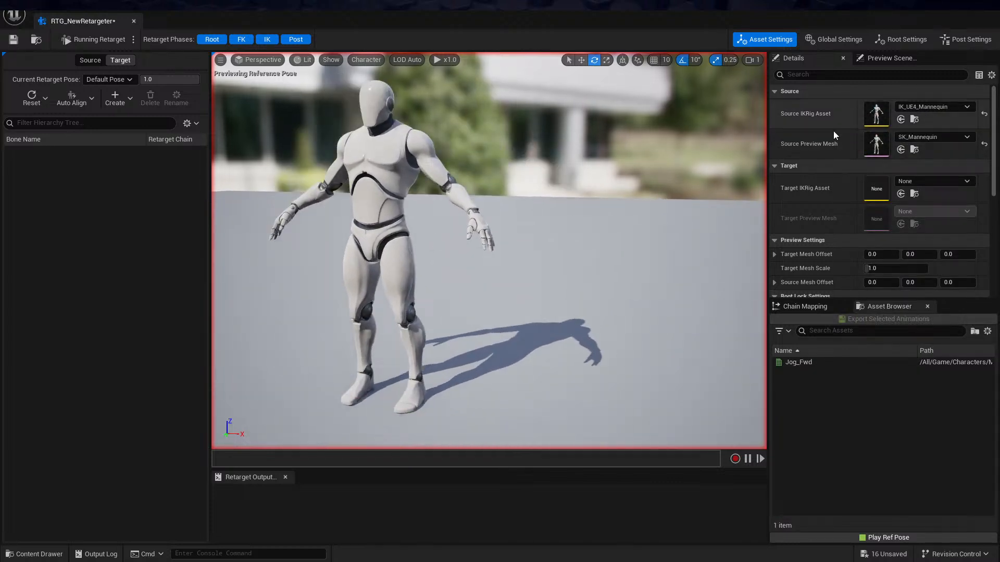
{"action": "left_click", "coordinate": [928, 182]}
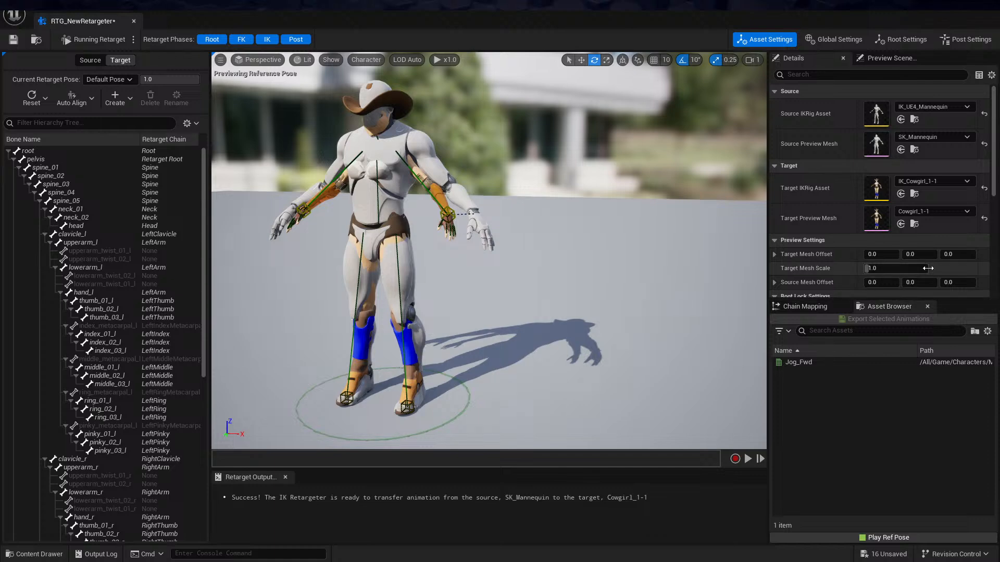
Offset the target preview mesh by 120 along X so both characters stand side by side
{"action": "left_click", "coordinate": [884, 254]}
{"action": "type", "text": "120"}
{"action": "key", "text": "Return"}
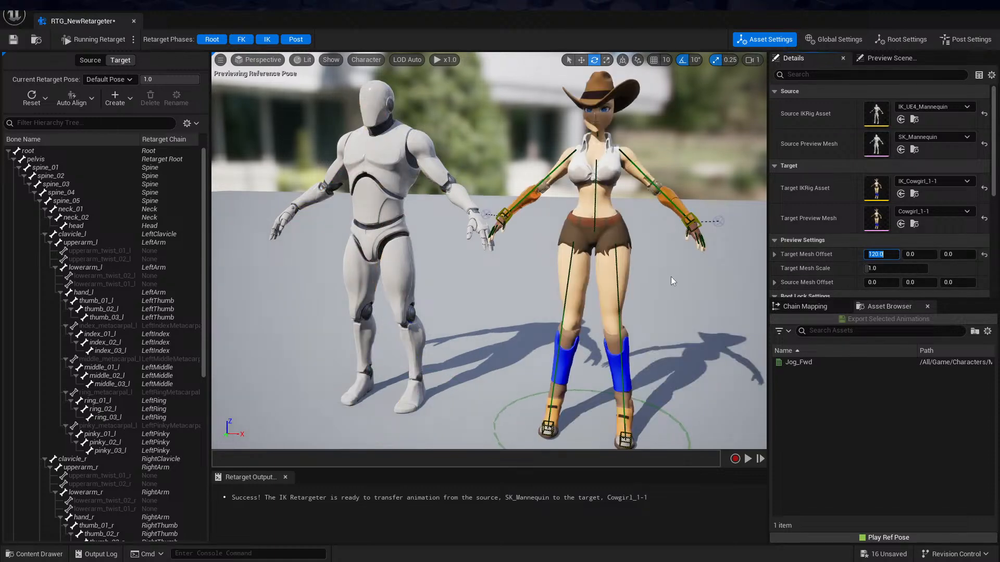
{"action": "right_click_drag", "start_coordinate": [489, 250], "coordinate": [547, 260]}
{"action": "right_click_drag", "start_coordinate": [642, 273], "coordinate": [625, 251]}
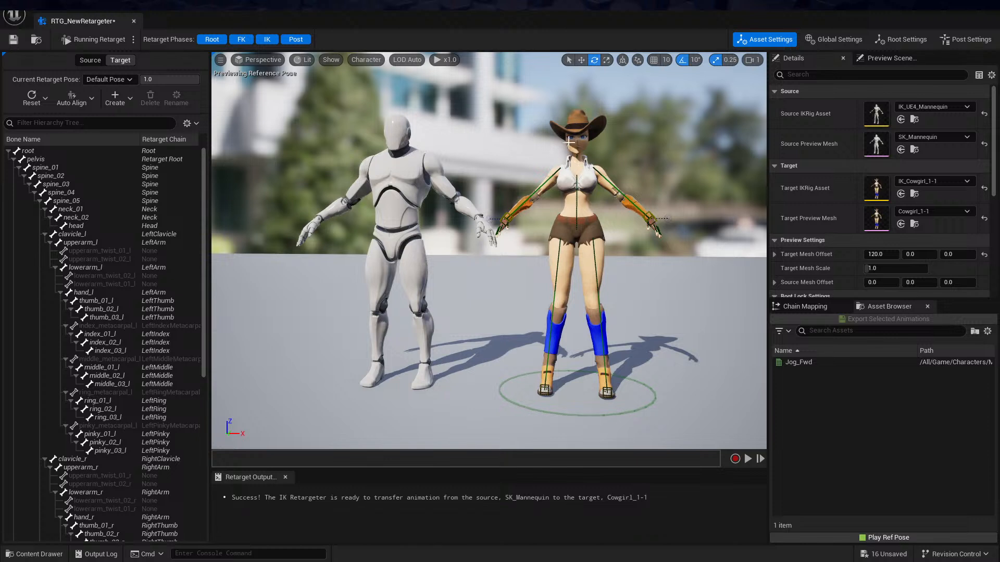
Switch to retarget pose editing, auto-align all of the cowgirl's bones to the source and inspect the resulting pose
{"action": "left_click", "coordinate": [88, 39]}
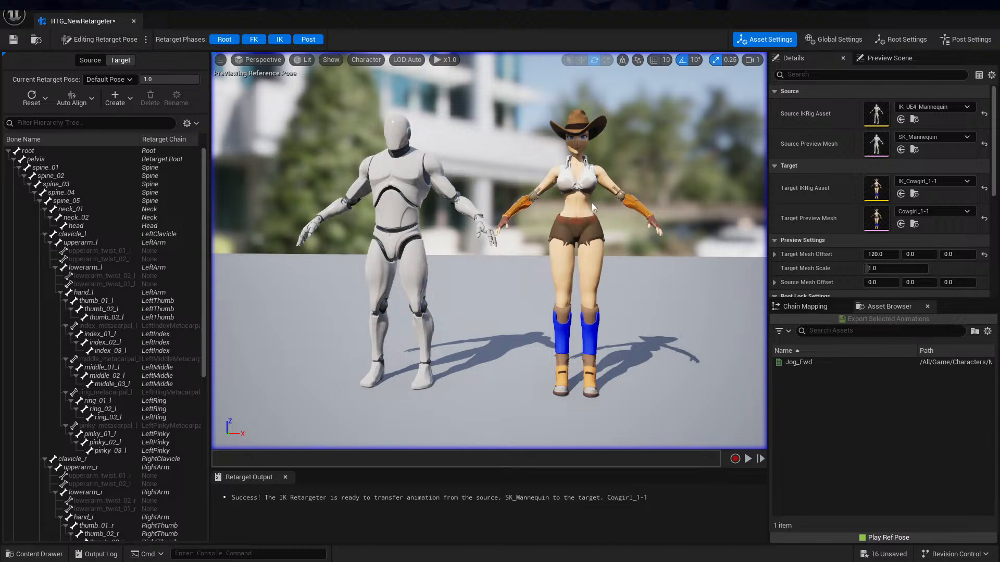
{"action": "left_click", "coordinate": [83, 100]}
{"action": "left_click", "coordinate": [84, 100]}
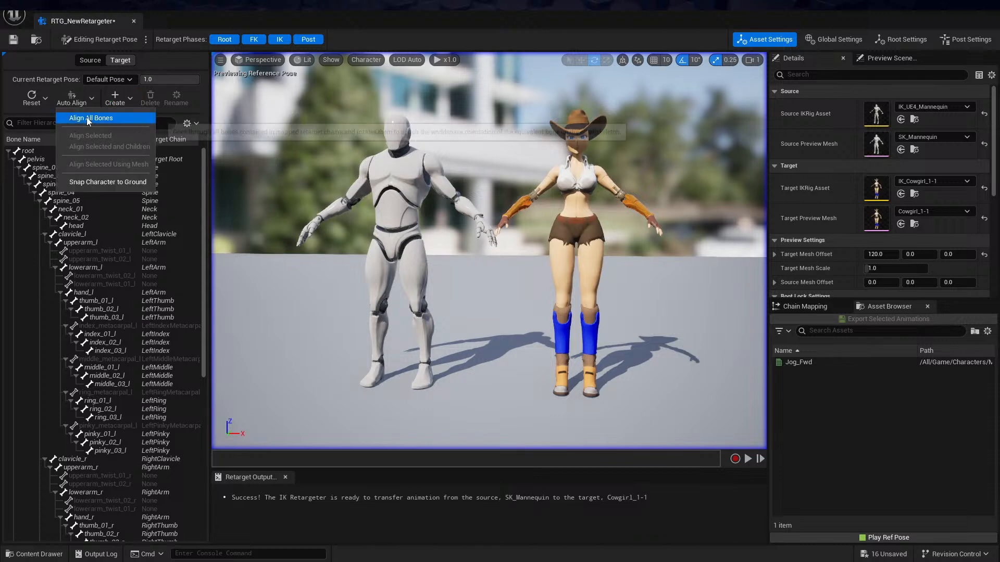
{"action": "left_click", "coordinate": [67, 100]}
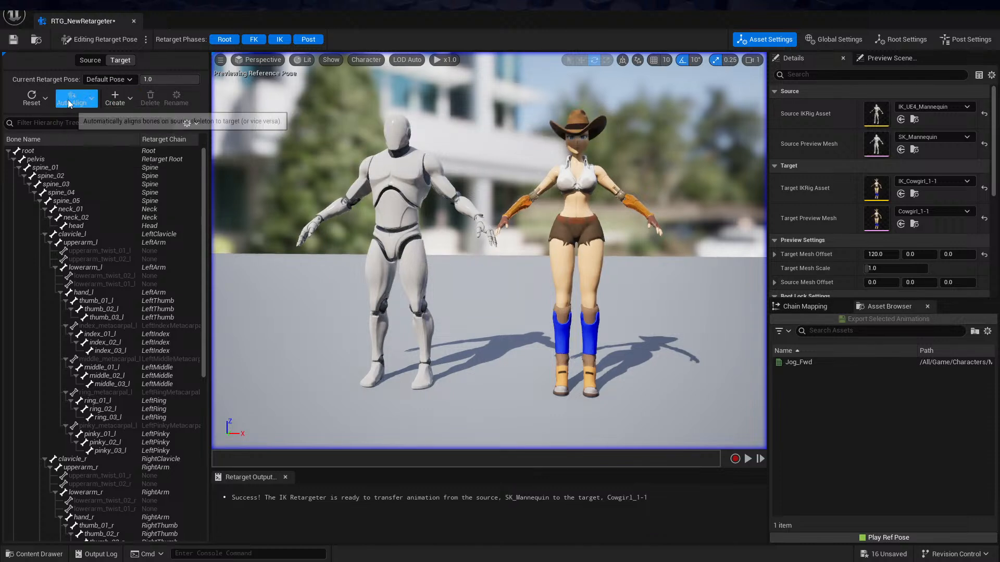
{"action": "left_click", "coordinate": [94, 105]}
{"action": "left_click", "coordinate": [97, 118]}
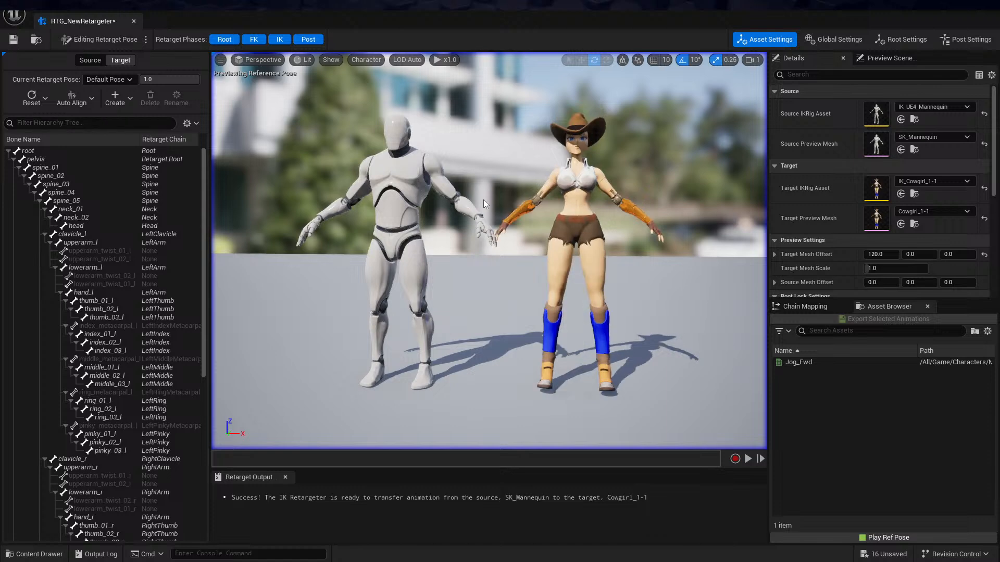
{"action": "left_click_drag", "start_coordinate": [587, 245], "coordinate": [464, 134], "text": "alt"}
{"action": "left_click_drag", "start_coordinate": [518, 200], "coordinate": [557, 193], "text": "alt"}
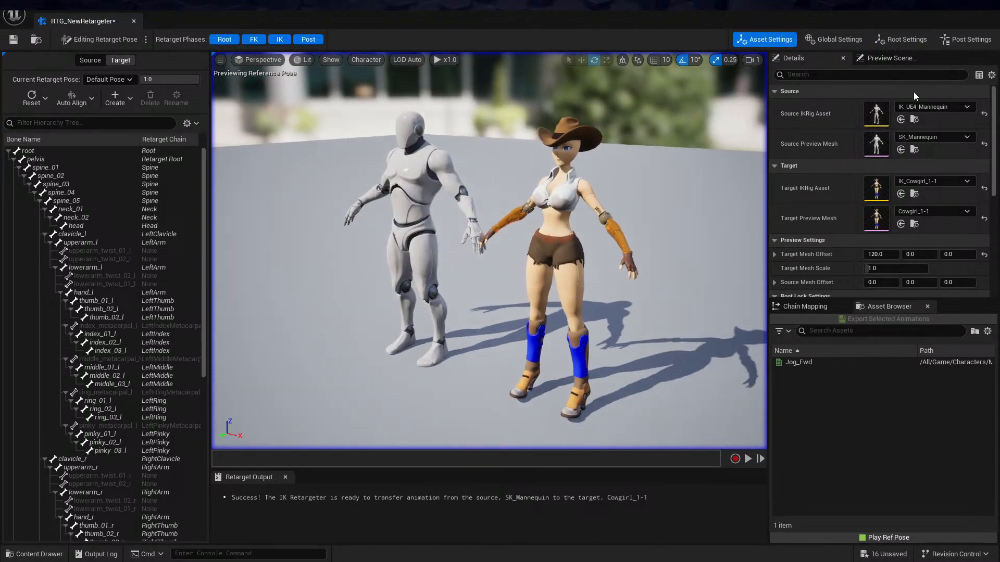
{"action": "left_click", "coordinate": [933, 108]}
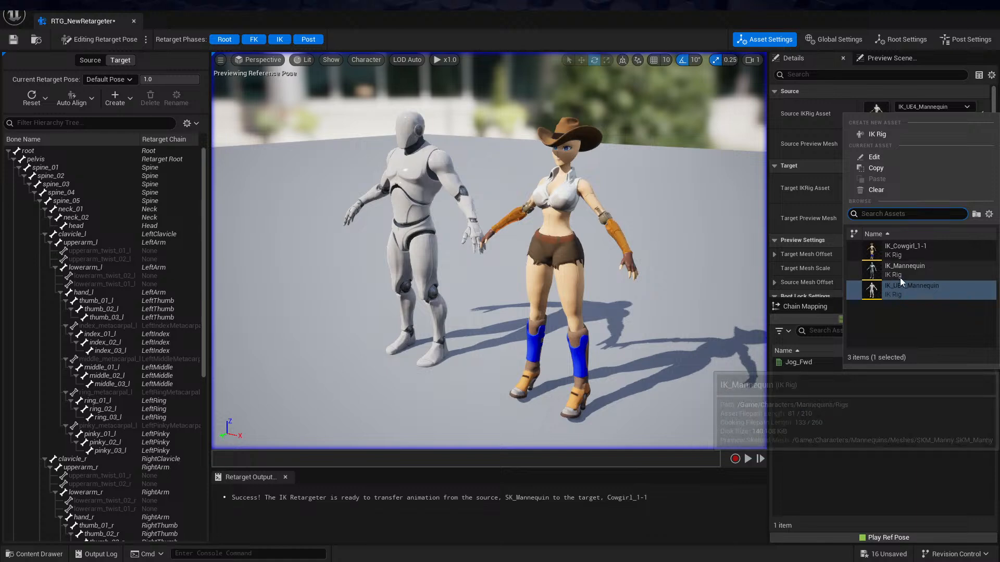
{"action": "left_click", "coordinate": [808, 114]}
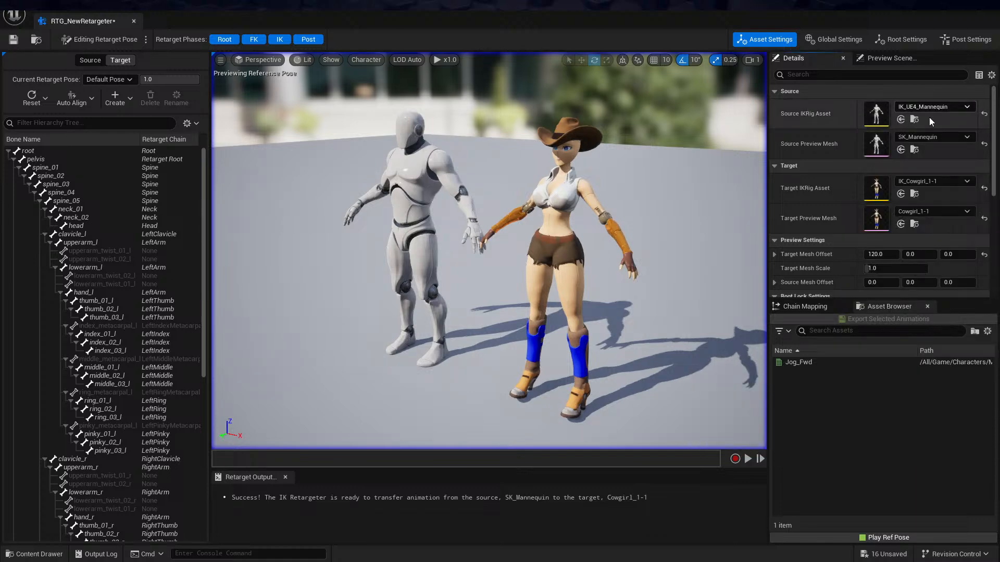
{"action": "left_click", "coordinate": [932, 137]}
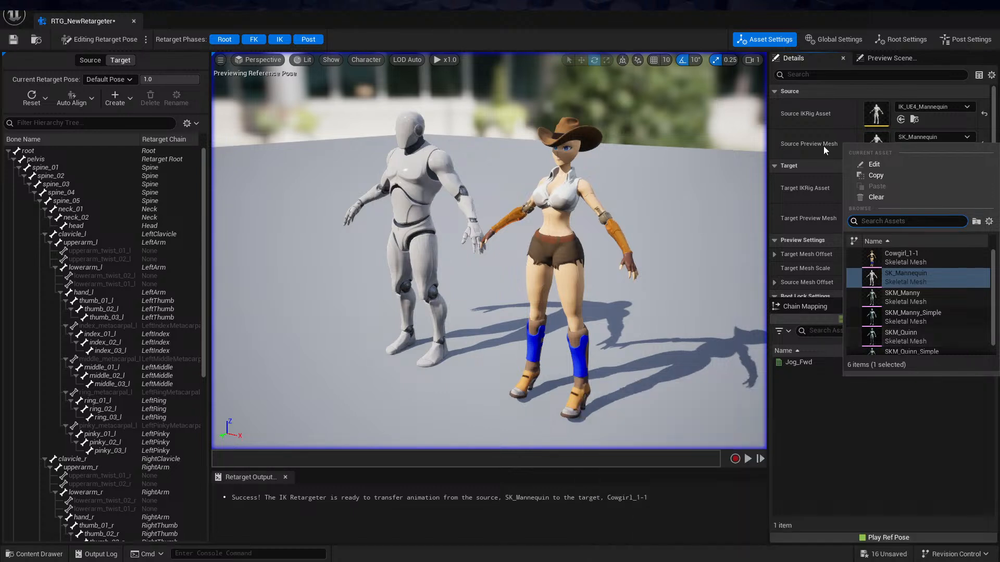
{"action": "left_click", "coordinate": [657, 42]}
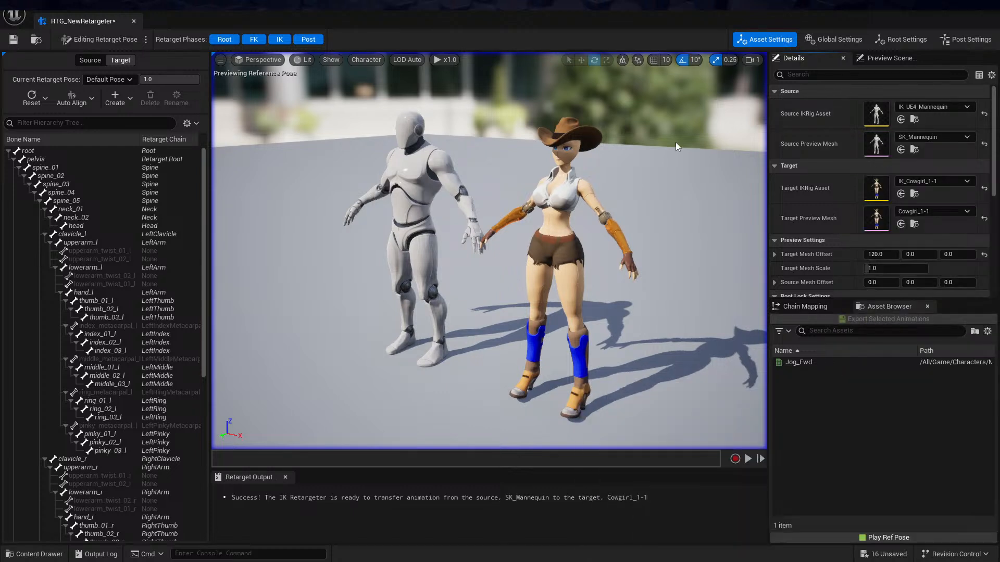
Filter the target's bones for "foot" and rotate foot_l and foot_r to correct the angle of the cowgirl's high-heeled feet
{"action": "left_click_drag", "start_coordinate": [686, 205], "coordinate": [604, 172], "text": "alt"}
{"action": "left_click_drag", "start_coordinate": [655, 281], "coordinate": [655, 254], "text": "alt"}
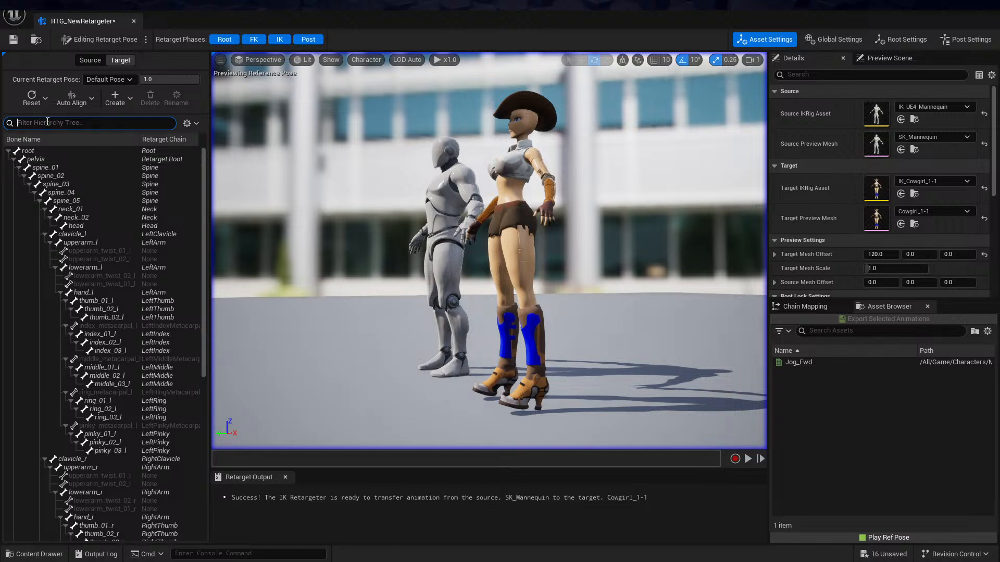
{"action": "type", "text": "foot"}
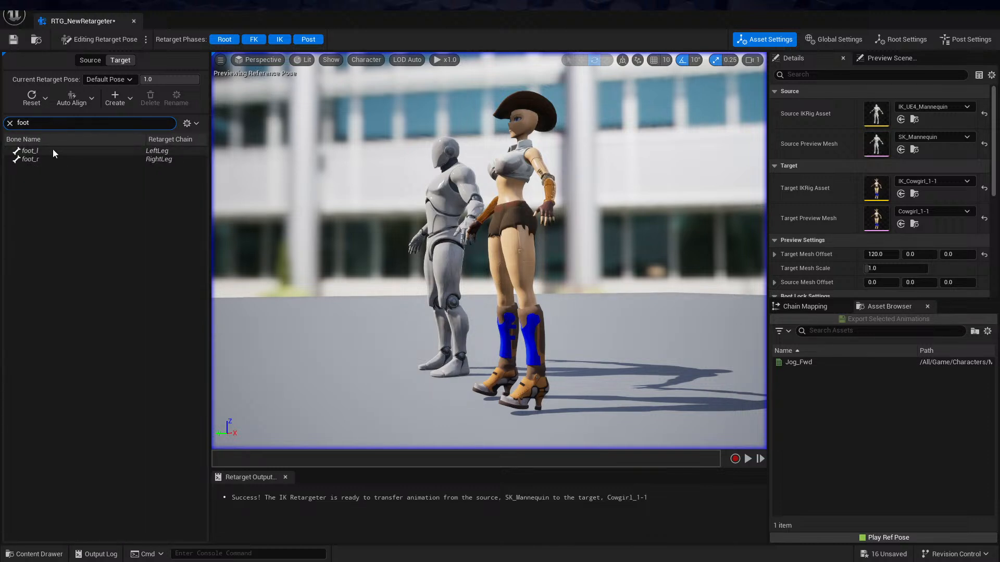
{"action": "left_click", "coordinate": [53, 151]}
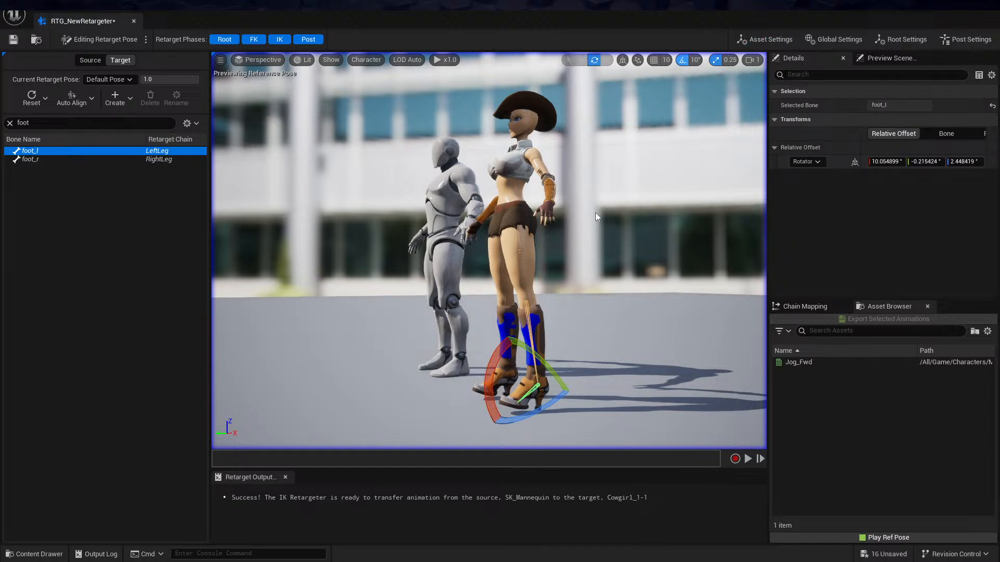
{"action": "left_click_drag", "start_coordinate": [508, 349], "coordinate": [479, 352]}
{"action": "left_click", "coordinate": [52, 159]}
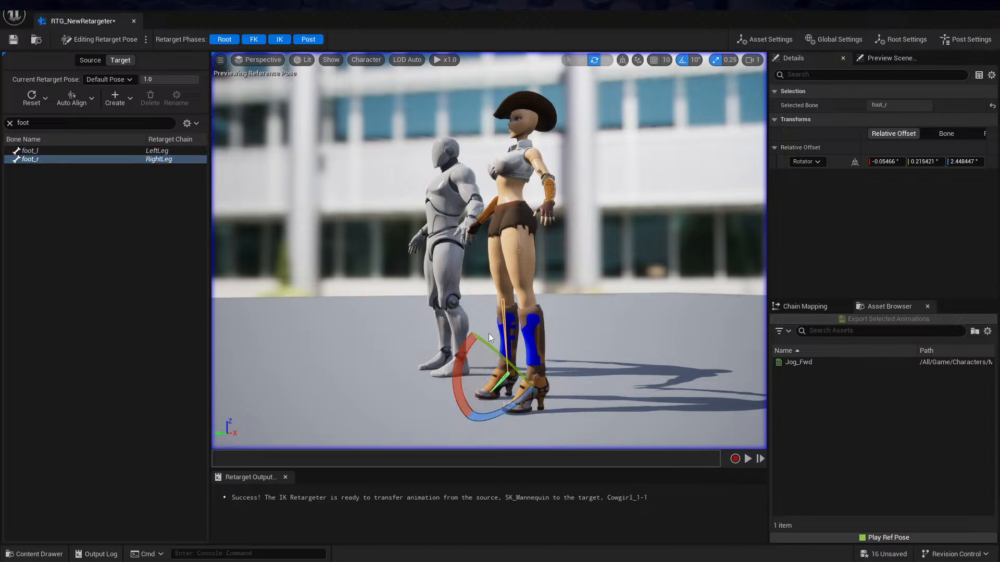
Filter the target's bones for "head", rotate the head bone 10° about X and check the pose from the front
{"action": "left_click_drag", "start_coordinate": [555, 237], "coordinate": [617, 239], "text": "alt"}
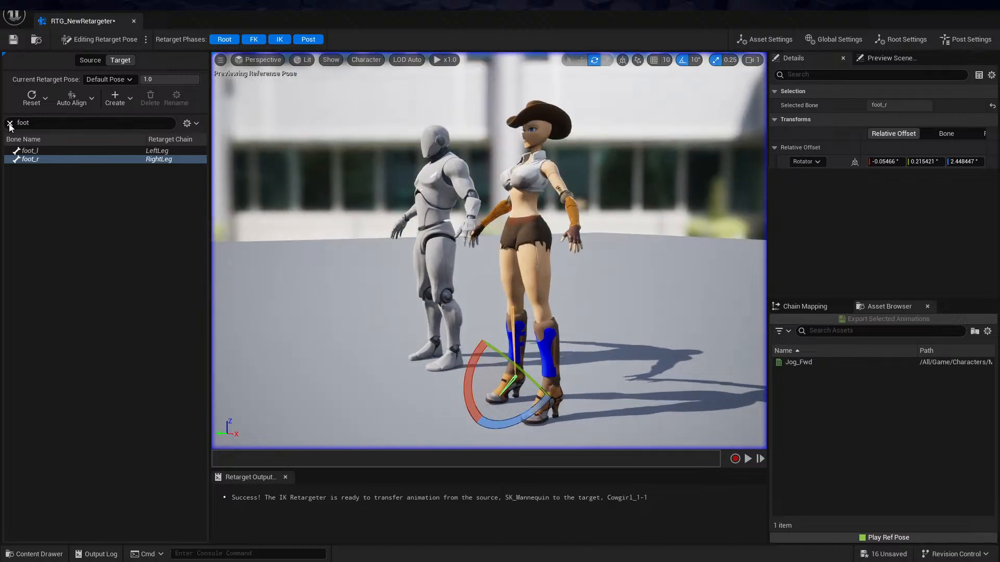
{"action": "left_click", "coordinate": [32, 124]}
{"action": "type", "text": "head"}
{"action": "left_click", "coordinate": [29, 153]}
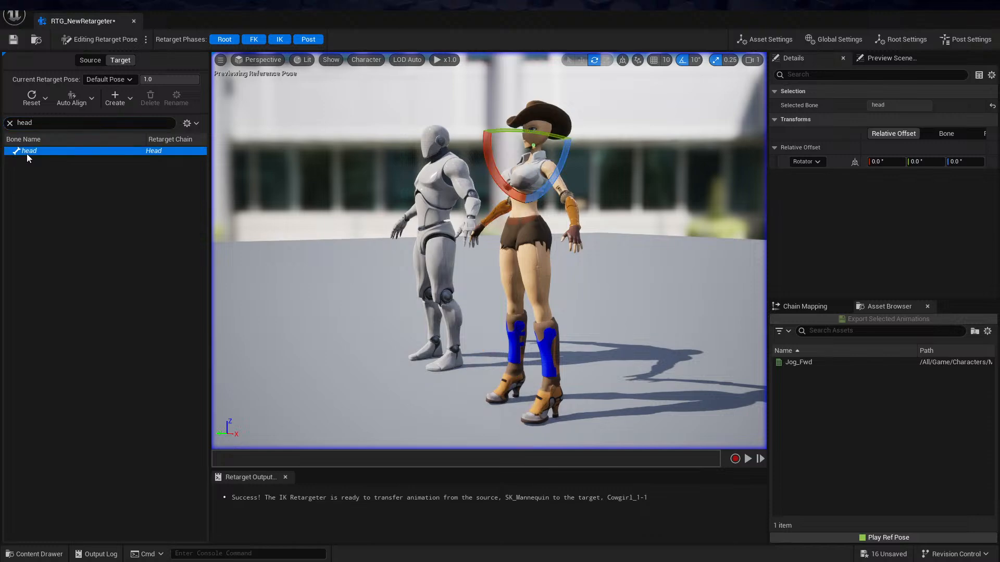
{"action": "left_click_drag", "start_coordinate": [484, 141], "coordinate": [461, 129]}
{"action": "left_click_drag", "start_coordinate": [489, 250], "coordinate": [572, 260], "text": "alt"}
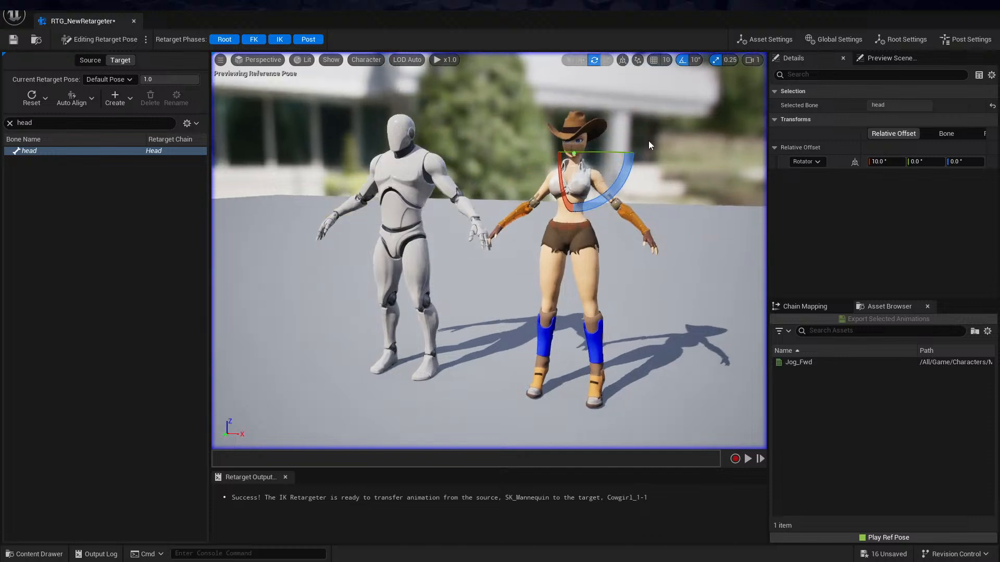
Run the retargeter with the Jog_Fwd animation, inspect both characters from several angles, and return playback to the first frame
{"action": "left_click", "coordinate": [95, 40]}
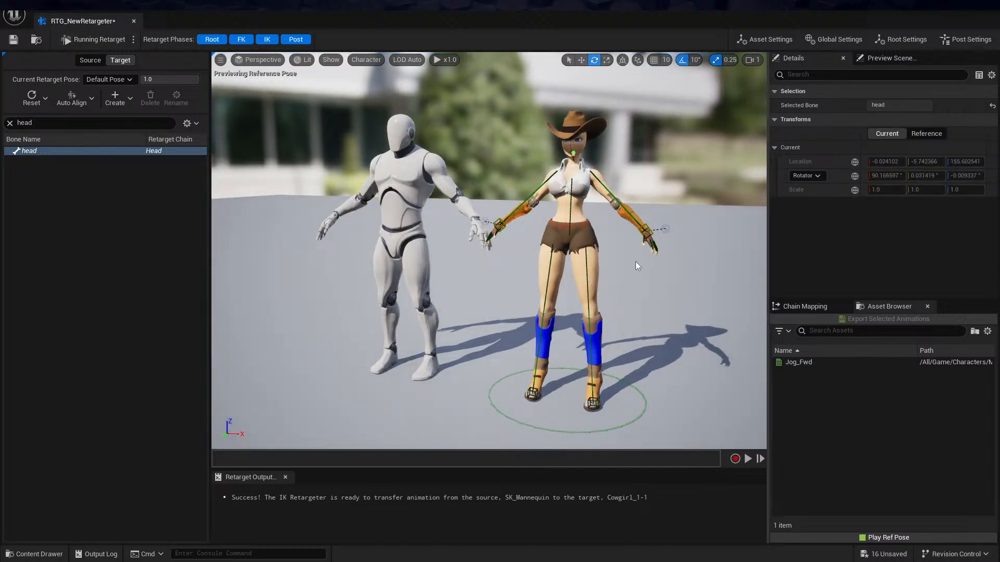
{"action": "left_click", "coordinate": [807, 364]}
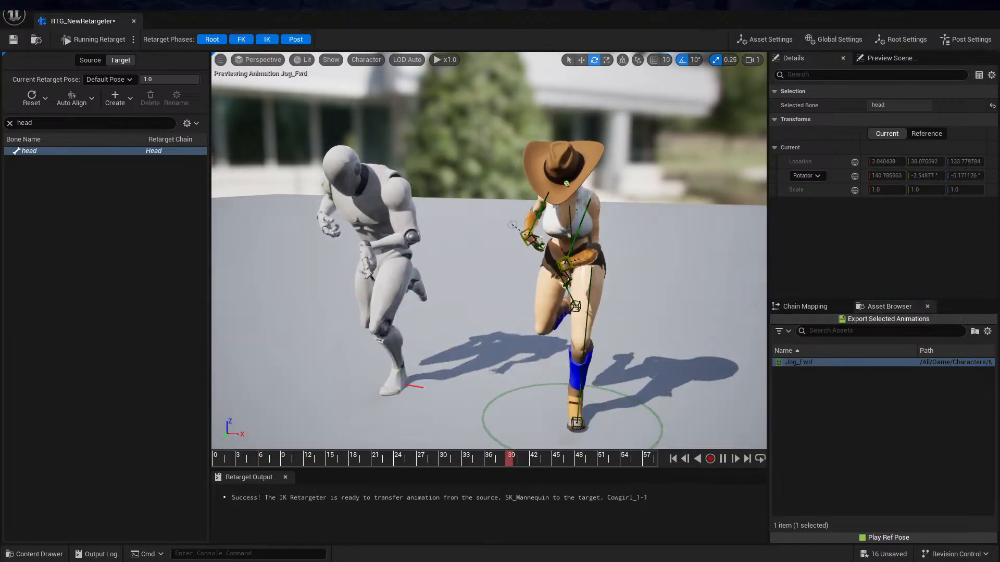
{"action": "left_click_drag", "start_coordinate": [309, 298], "coordinate": [409, 336], "text": "alt"}
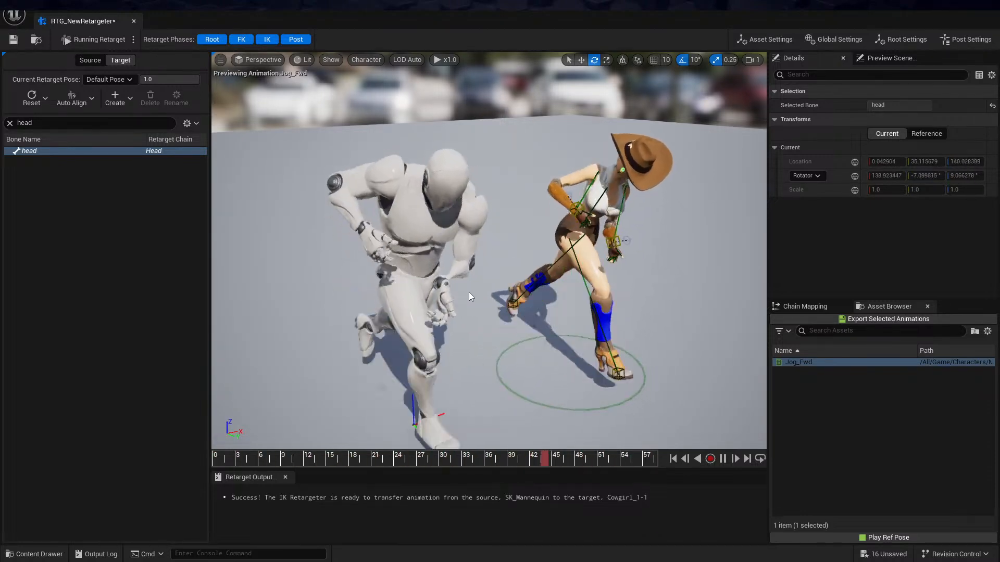
{"action": "left_click_drag", "start_coordinate": [529, 289], "coordinate": [417, 265], "text": "alt"}
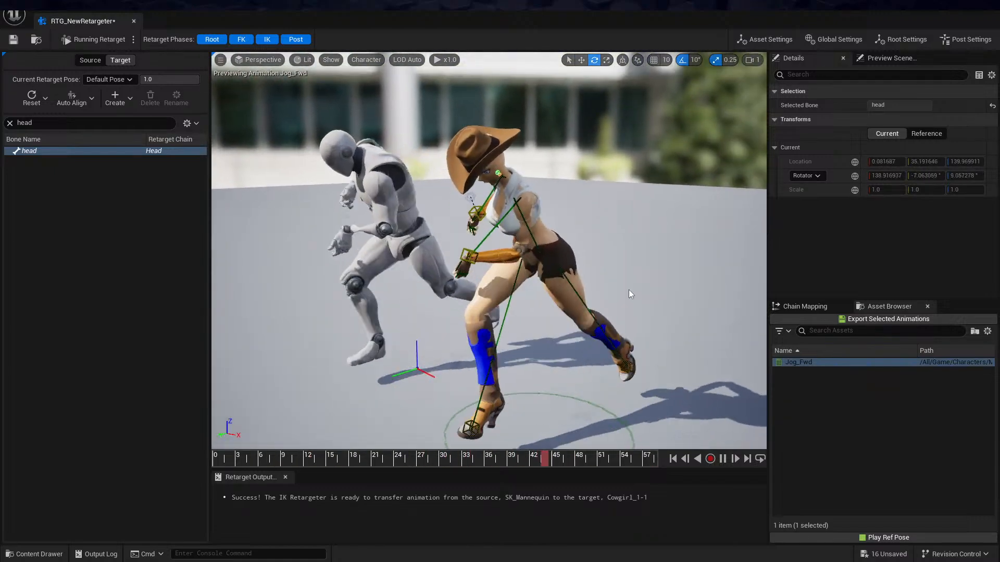
{"action": "scroll", "coordinate": [594, 289], "scroll_direction": "up", "scroll_amount": 3}
{"action": "scroll", "coordinate": [489, 251], "scroll_direction": "down", "scroll_amount": 5}
{"action": "mouse_move", "coordinate": [489, 251]}
{"action": "left_mouse_down", "text": "alt"}
{"action": "mouse_move", "coordinate": [575, 253]}
{"action": "mouse_move", "coordinate": [604, 265]}
{"action": "mouse_move", "coordinate": [606, 282]}
{"action": "mouse_move", "coordinate": [649, 281]}
{"action": "mouse_move", "coordinate": [417, 243]}
{"action": "mouse_move", "coordinate": [503, 251]}
{"action": "left_mouse_up", "text": "alt"}
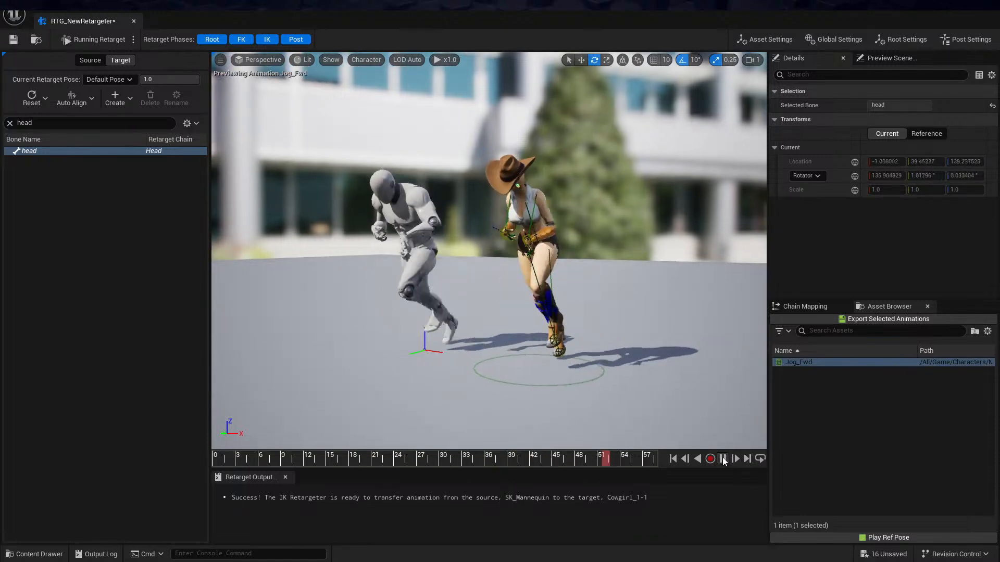
{"action": "left_click", "coordinate": [673, 458]}
Create a folder named QMretarget inside FBX_Import and open it
{"action": "key", "text": "ctrl+space"}
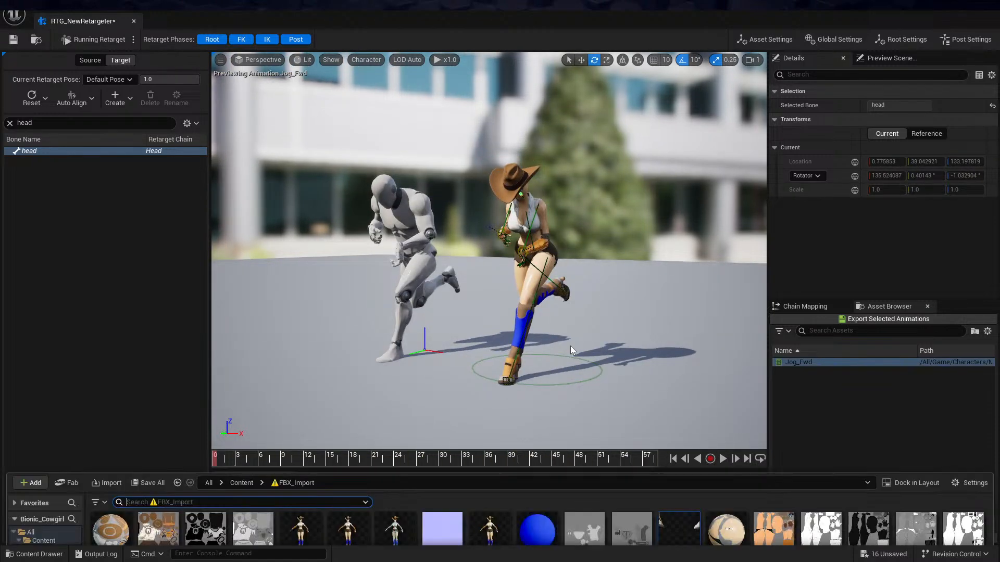
{"action": "right_click", "coordinate": [258, 518]}
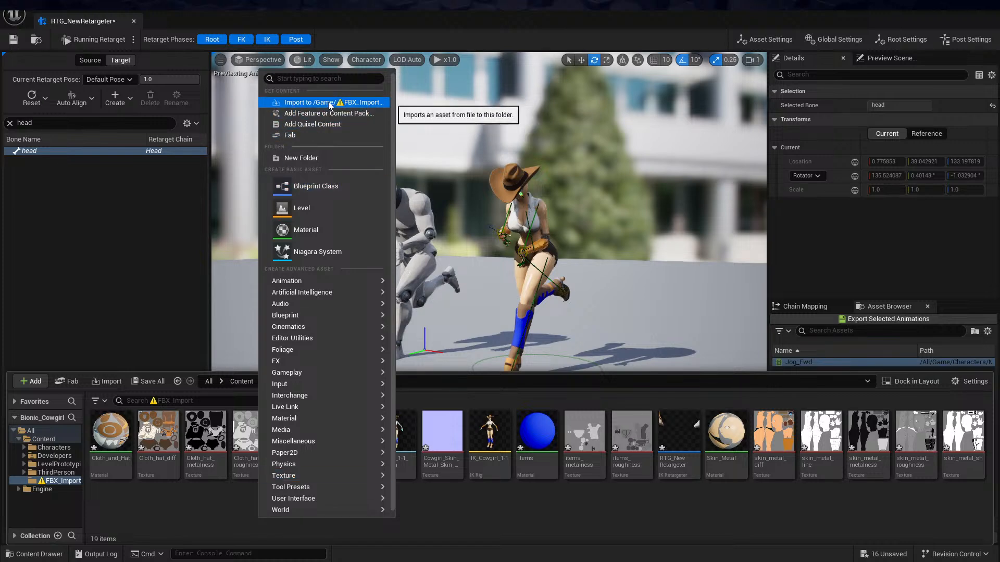
{"action": "left_click", "coordinate": [312, 159]}
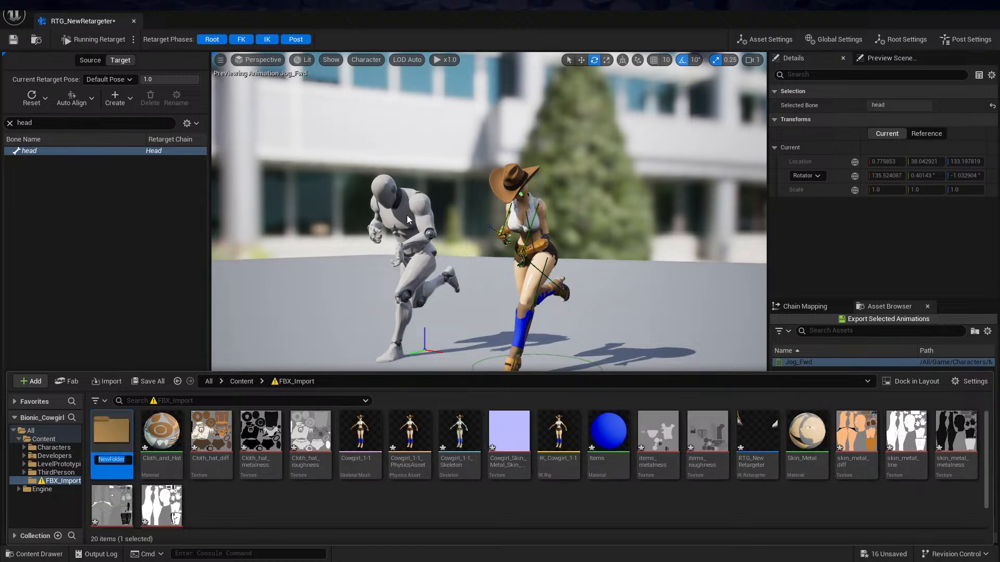
{"action": "type", "text": "QMretarget"}
{"action": "key", "text": "Return"}
{"action": "double_click", "coordinate": [111, 436]}
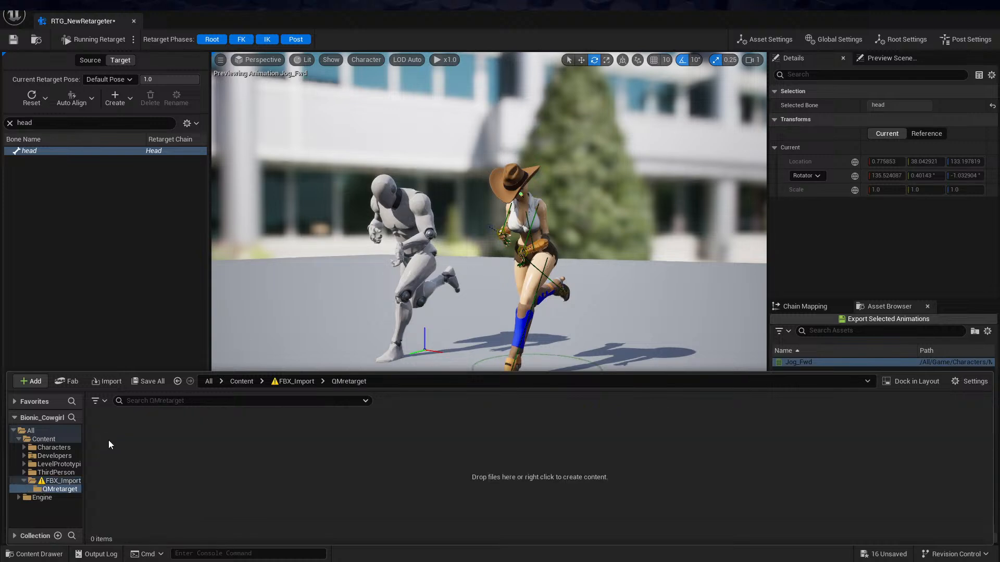
Import dancing cheer_Unreal.fbx from the QMocap folder in Downloads into the QMretarget folder
{"action": "right_click", "coordinate": [503, 421]}
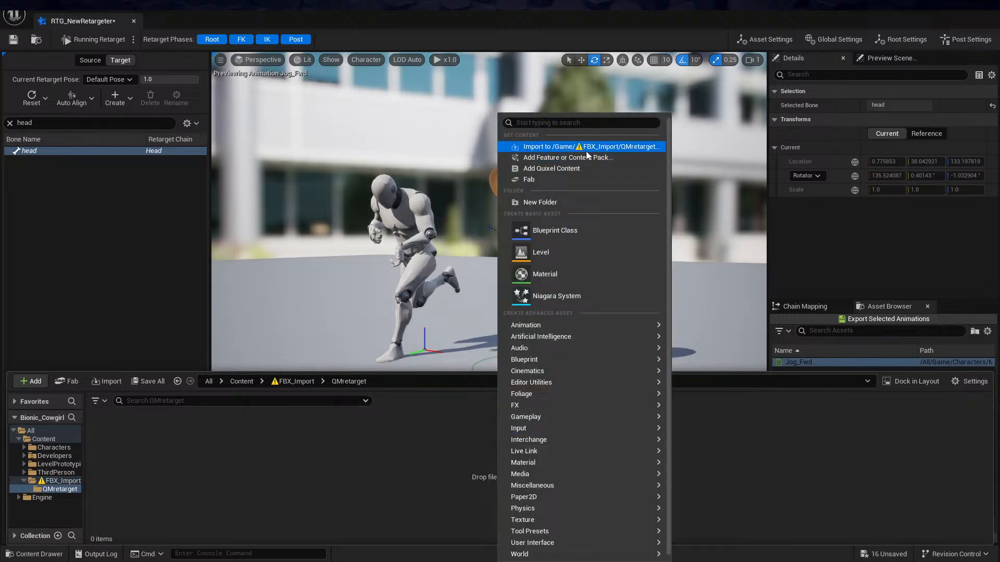
{"action": "left_click", "coordinate": [589, 147]}
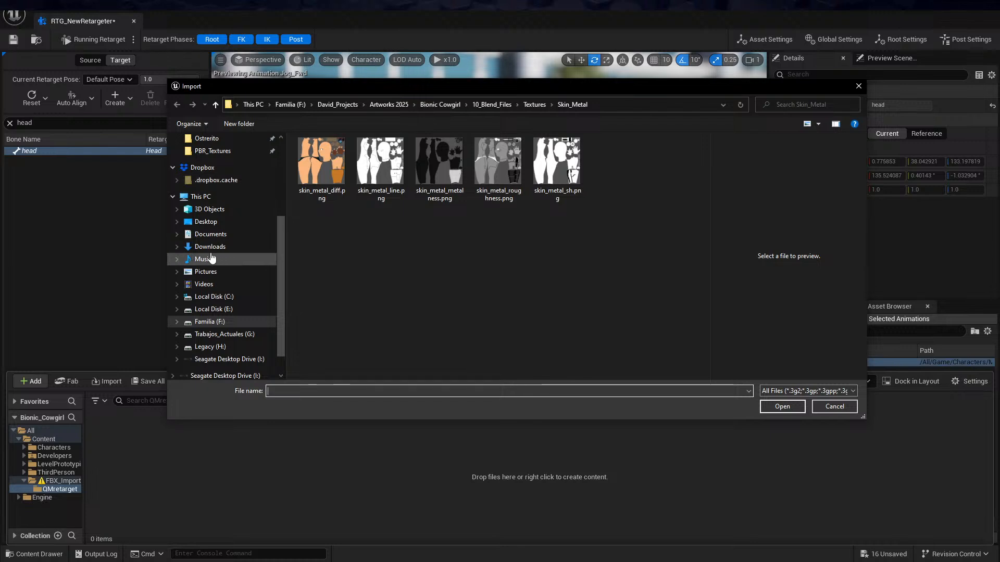
{"action": "left_click", "coordinate": [229, 247]}
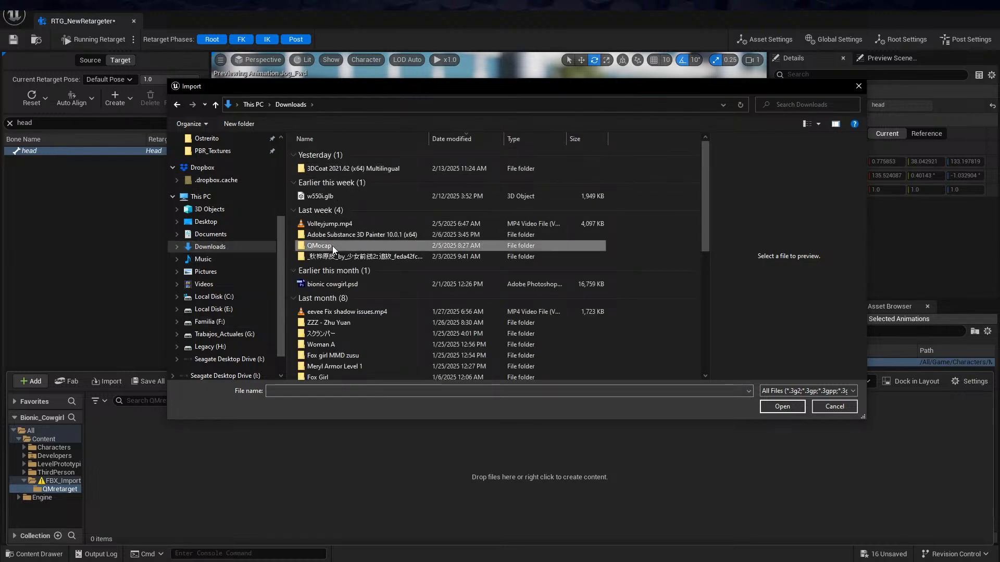
{"action": "double_click", "coordinate": [319, 245]}
{"action": "left_click", "coordinate": [365, 211]}
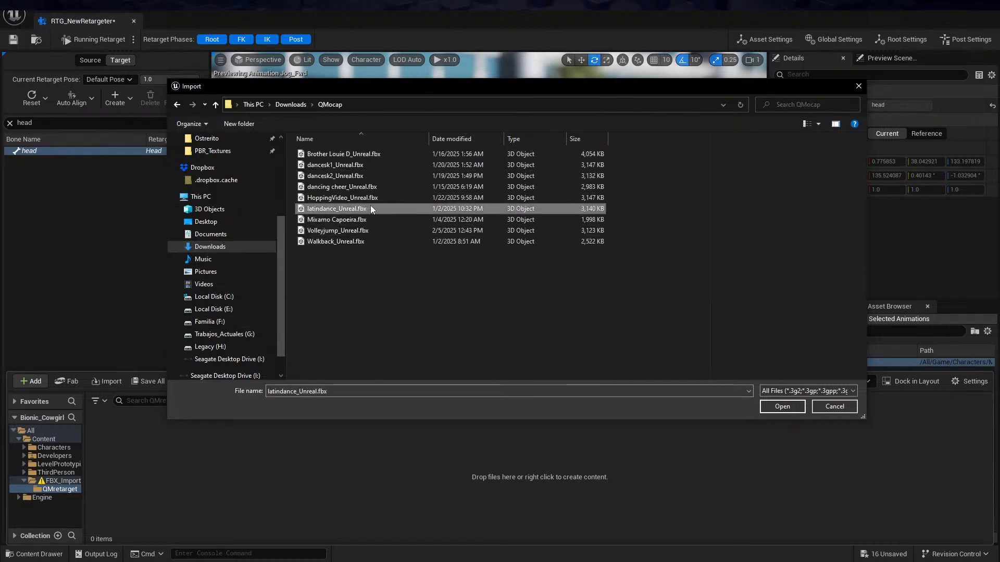
{"action": "left_click", "coordinate": [373, 199]}
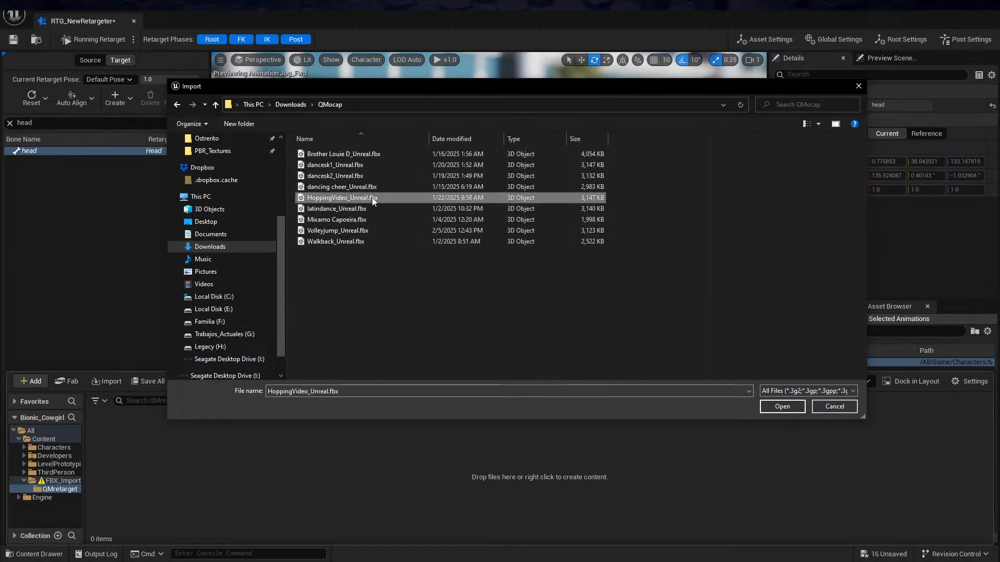
{"action": "left_click", "coordinate": [372, 232]}
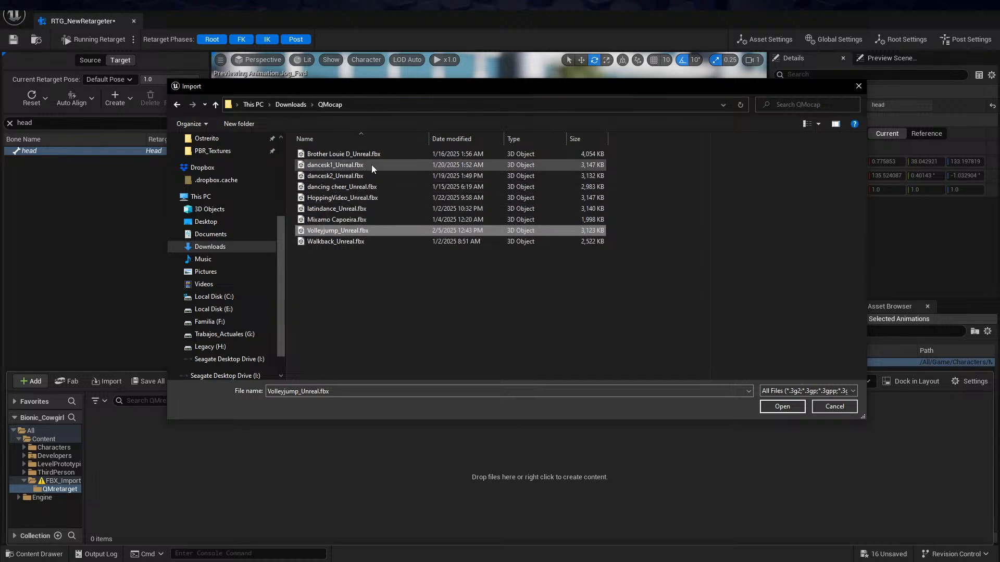
{"action": "left_click", "coordinate": [344, 189]}
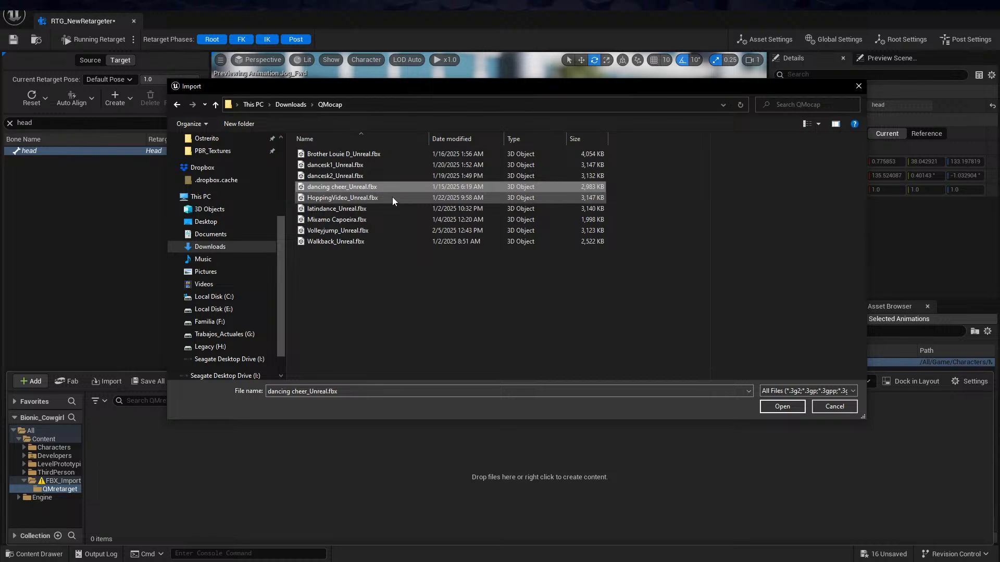
{"action": "left_click", "coordinate": [782, 406]}
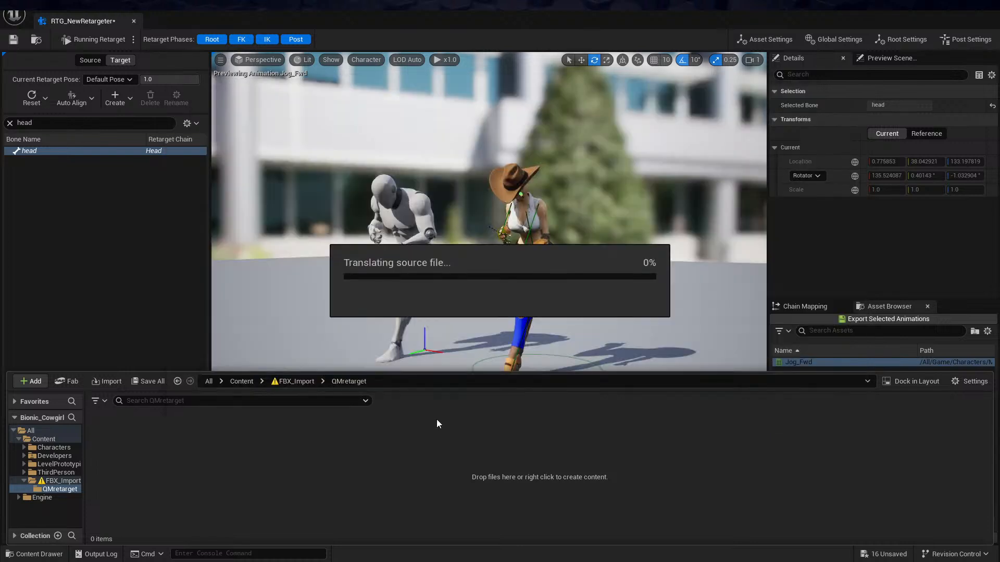
{"action": "left_click", "coordinate": [603, 446]}
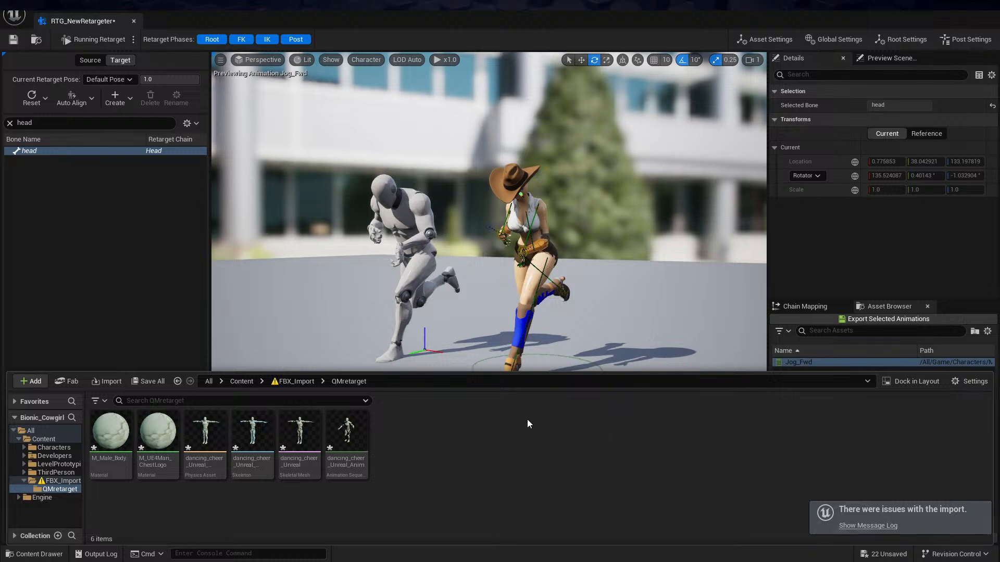
Clear the bone filter and look through the preview scene, chain, post and chain mapping settings for the source mesh option
{"action": "left_click", "coordinate": [885, 58]}
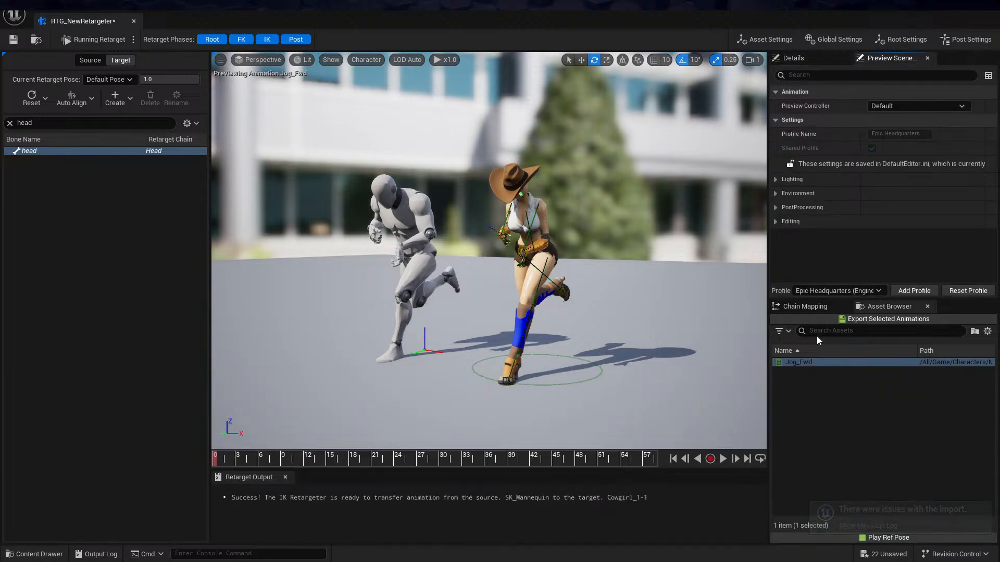
{"action": "left_click", "coordinate": [807, 55]}
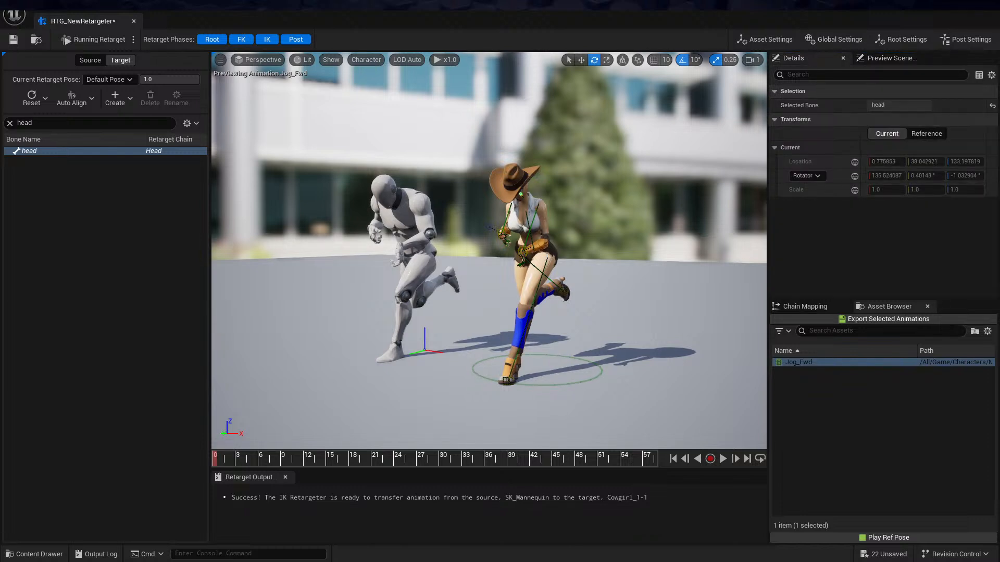
{"action": "left_click", "coordinate": [567, 257]}
{"action": "scroll", "coordinate": [885, 177], "scroll_direction": "down", "scroll_amount": 5}
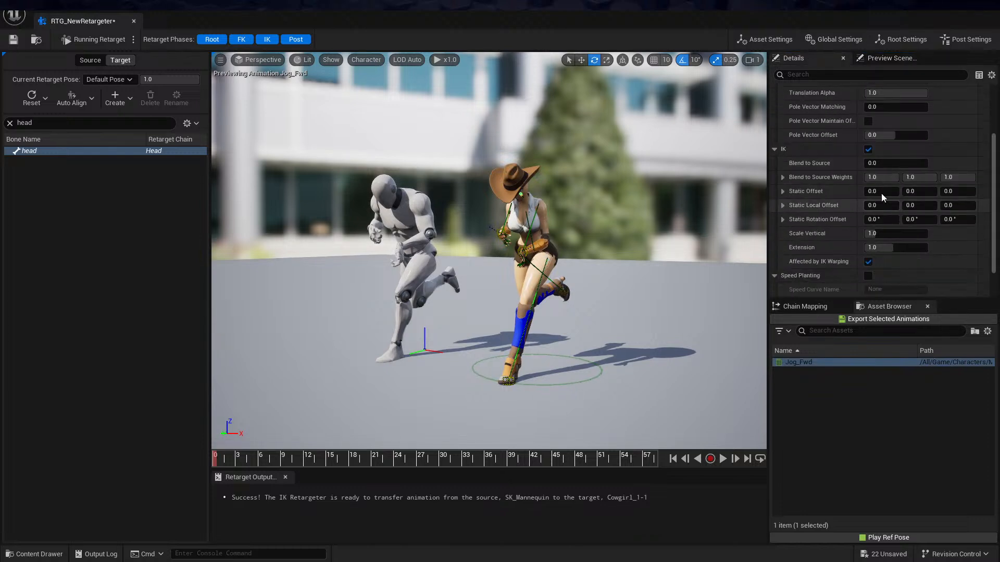
{"action": "scroll", "coordinate": [885, 190], "scroll_direction": "up", "scroll_amount": 5}
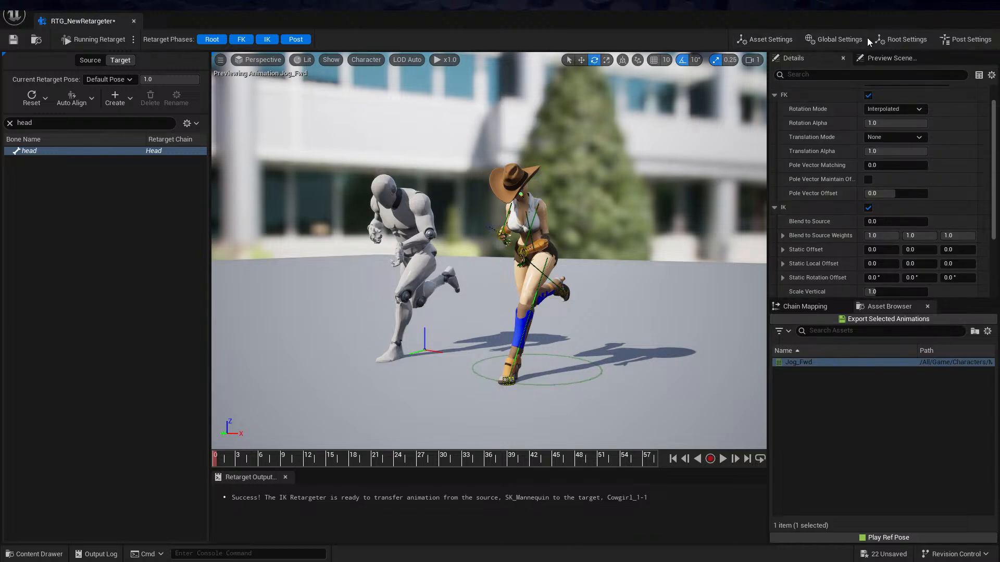
{"action": "left_click", "coordinate": [955, 41]}
{"action": "left_click", "coordinate": [881, 59]}
{"action": "left_click", "coordinate": [822, 59]}
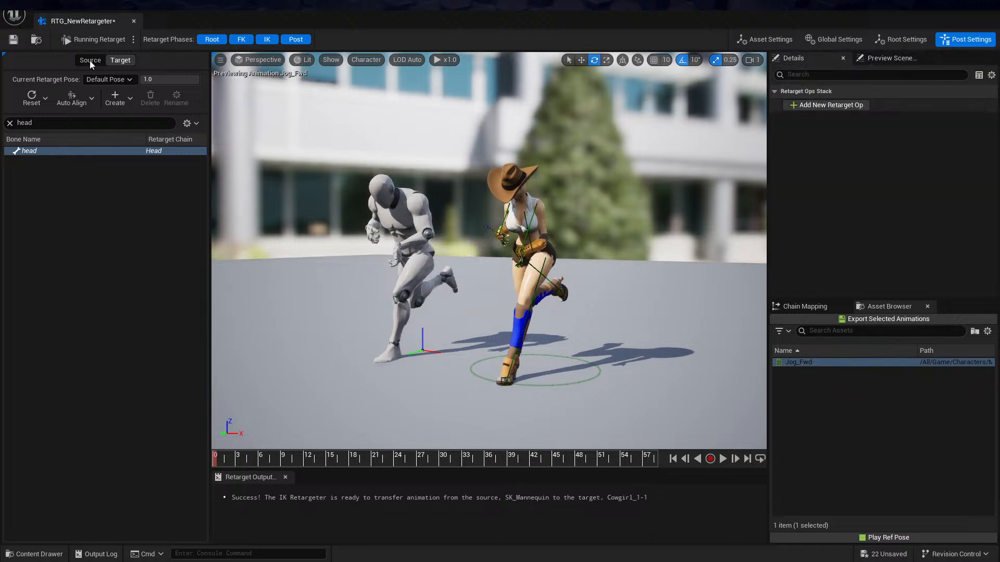
{"action": "left_click", "coordinate": [9, 123]}
{"action": "left_click", "coordinate": [889, 57]}
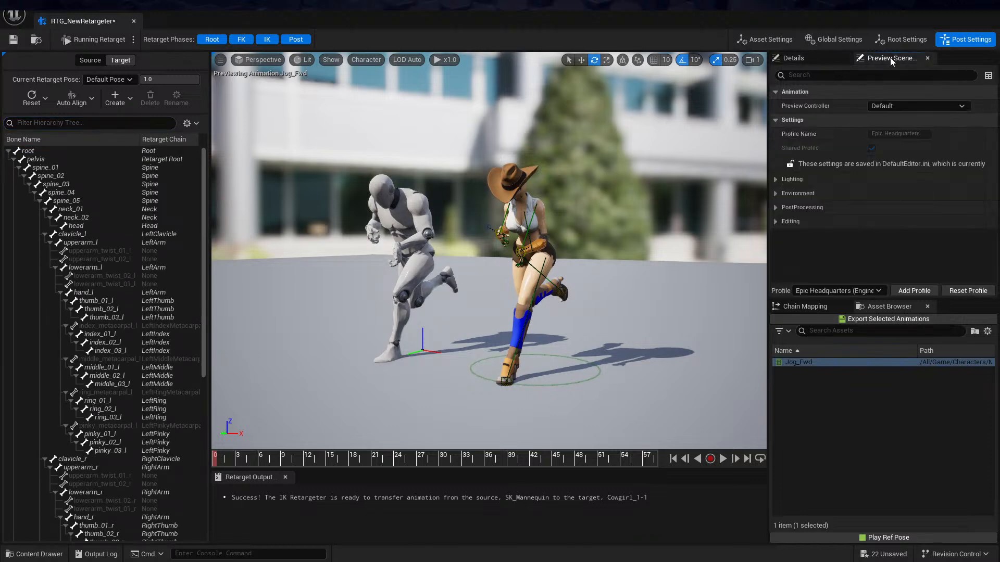
{"action": "left_click", "coordinate": [789, 308]}
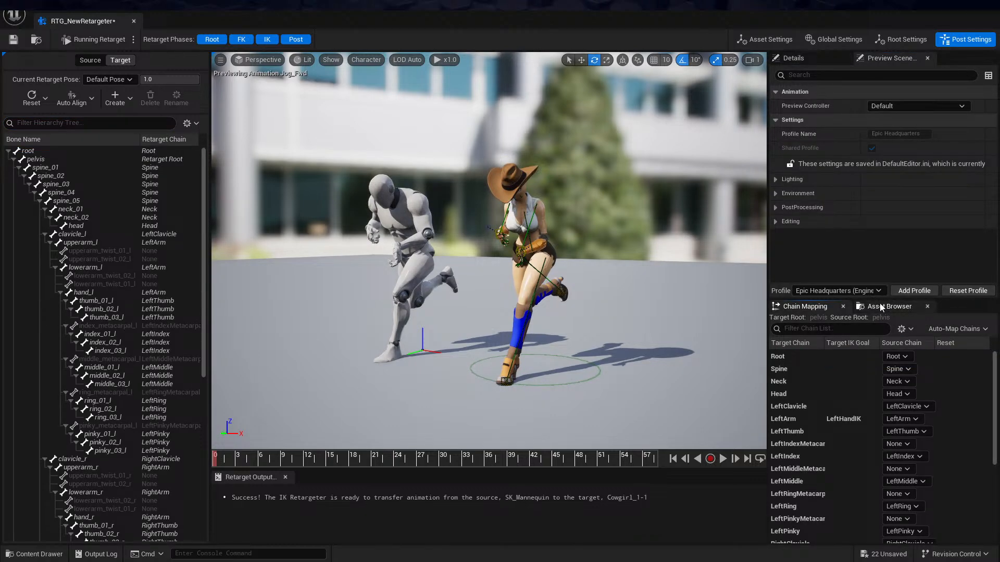
{"action": "left_click", "coordinate": [885, 306]}
In the retargeter's asset settings, assign the imported dancing_cheer_Unreal skeletal mesh as the Source Preview Mesh
{"action": "left_click", "coordinate": [769, 41]}
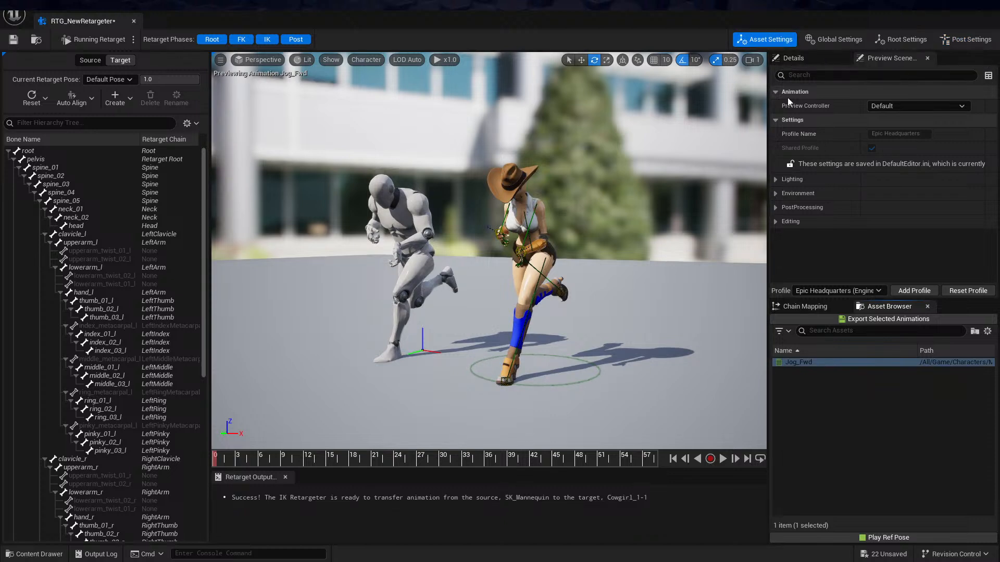
{"action": "left_click", "coordinate": [797, 59]}
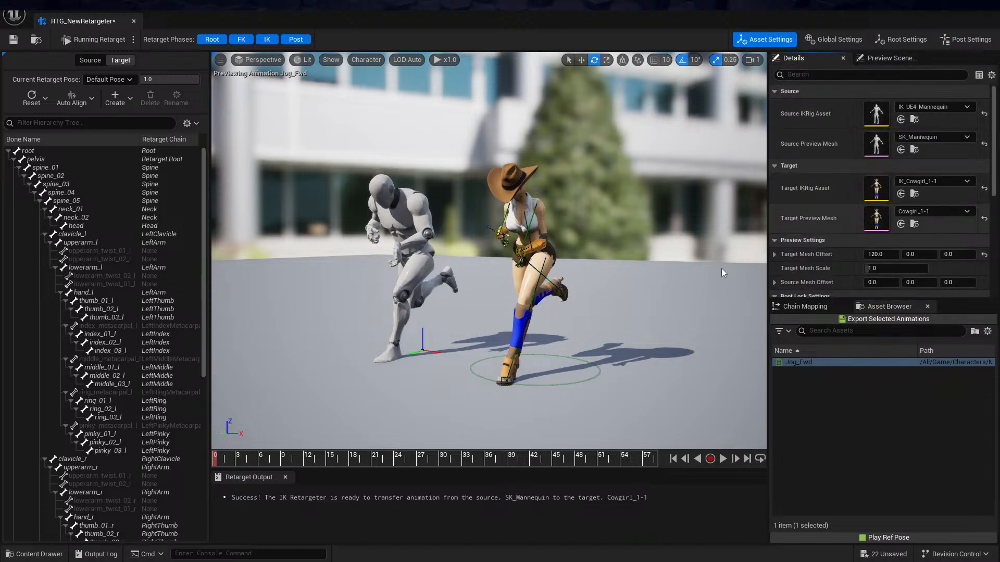
{"action": "key", "text": "ctrl+space"}
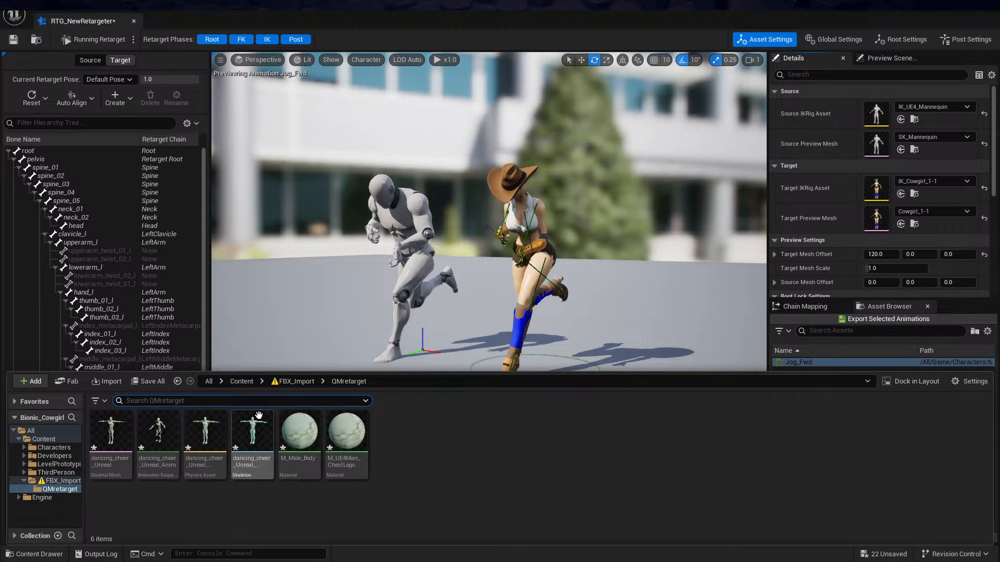
{"action": "mouse_move", "coordinate": [111, 434]}
{"action": "left_click_drag", "start_coordinate": [111, 434], "coordinate": [860, 139]}
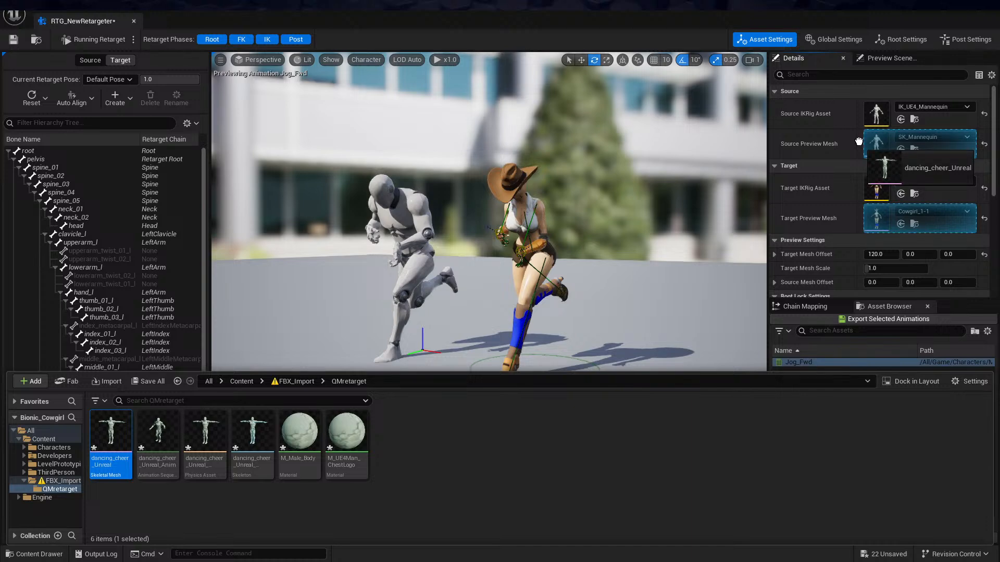
{"action": "left_click_drag", "start_coordinate": [864, 141], "coordinate": [864, 142]}
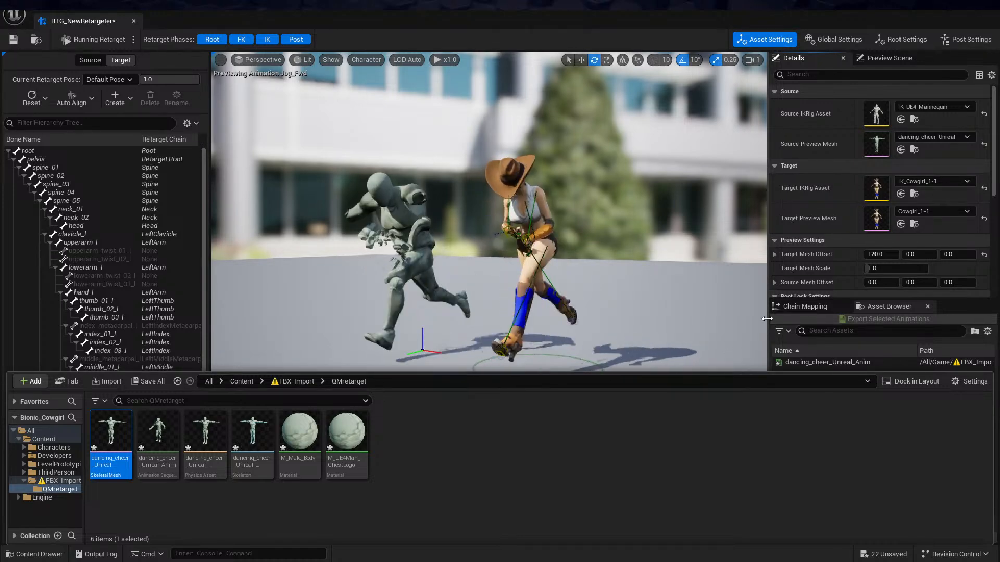
Return the preview playback to its first frame and select the dancing_cheer_Unreal_Anim animation
{"action": "left_click", "coordinate": [766, 323]}
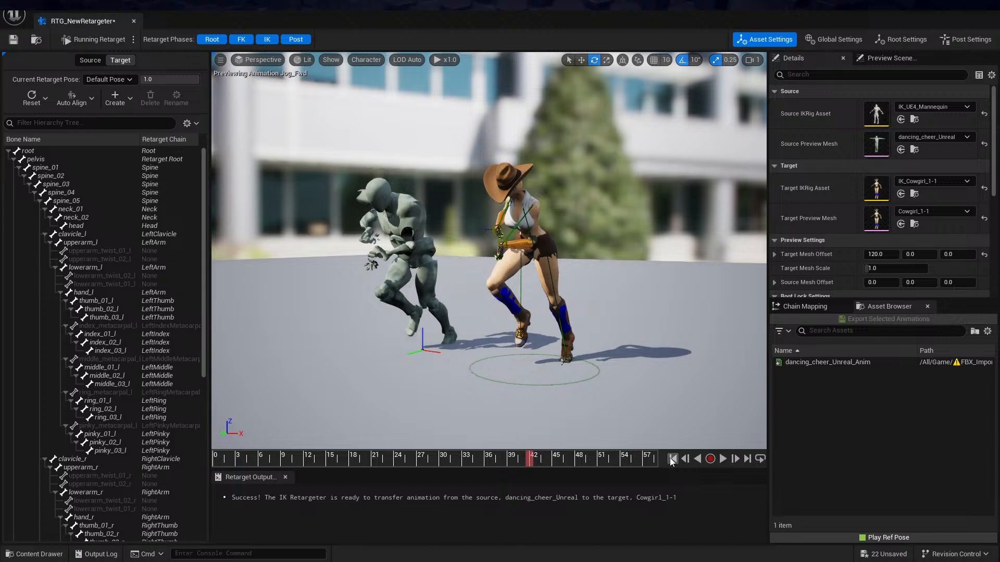
{"action": "key", "text": "ctrl+space"}
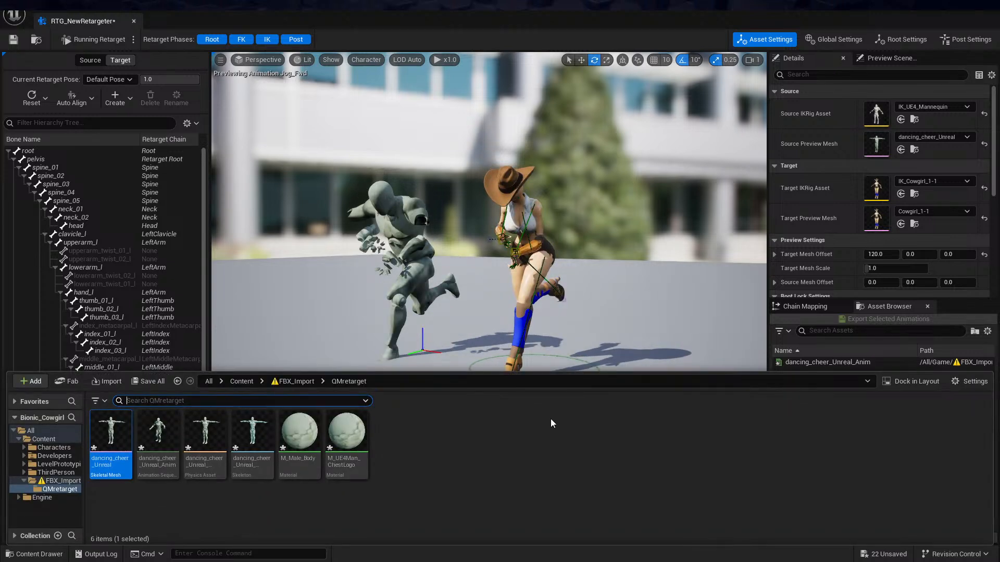
{"action": "scroll", "coordinate": [788, 289], "scroll_direction": "down", "scroll_amount": 2}
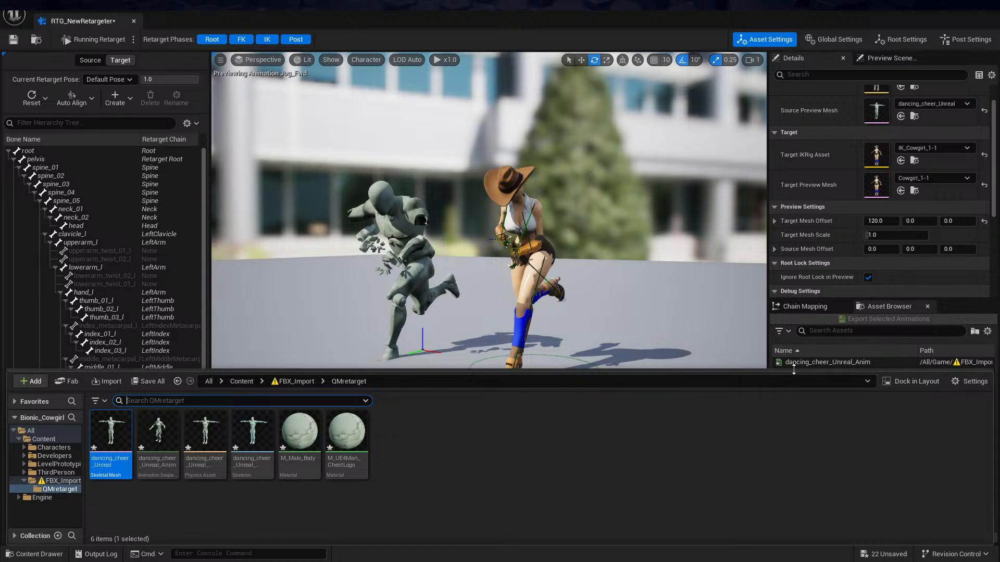
{"action": "left_click", "coordinate": [771, 279]}
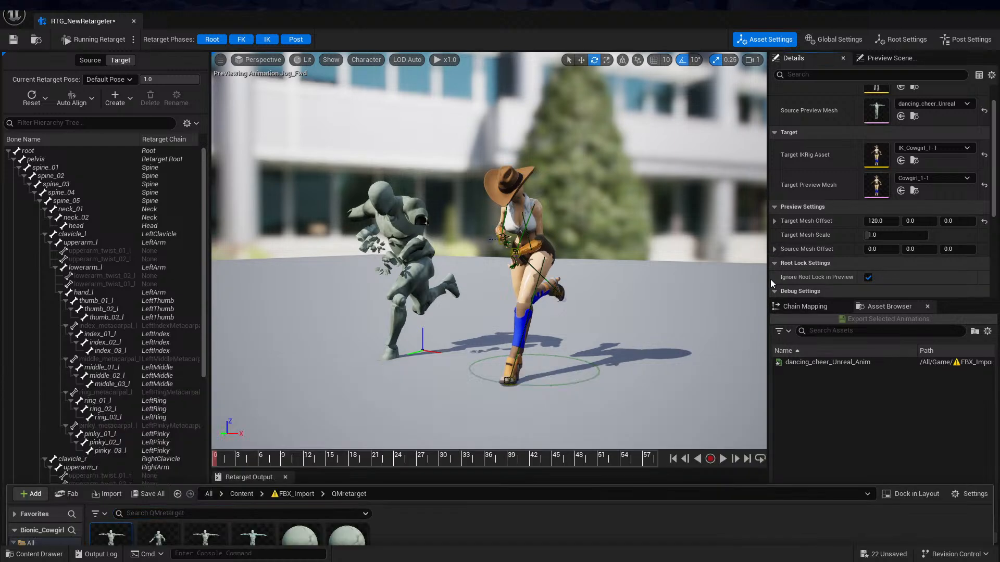
{"action": "left_click", "coordinate": [828, 363]}
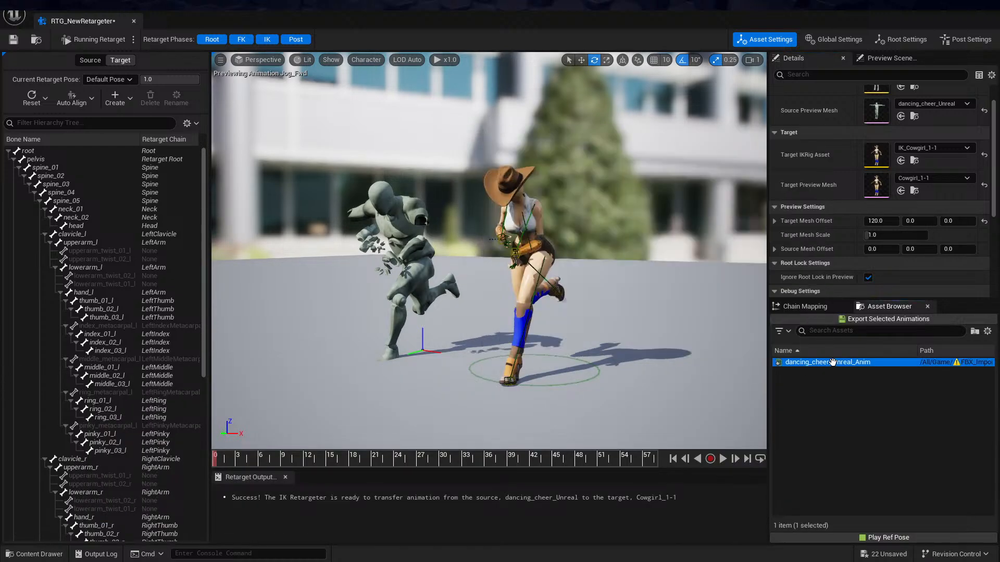
Watch the dancing_cheer_Unreal_Anim retarget preview, then pause it and return it to the first frame
{"action": "left_click_drag", "start_coordinate": [579, 244], "coordinate": [607, 252], "text": "alt"}
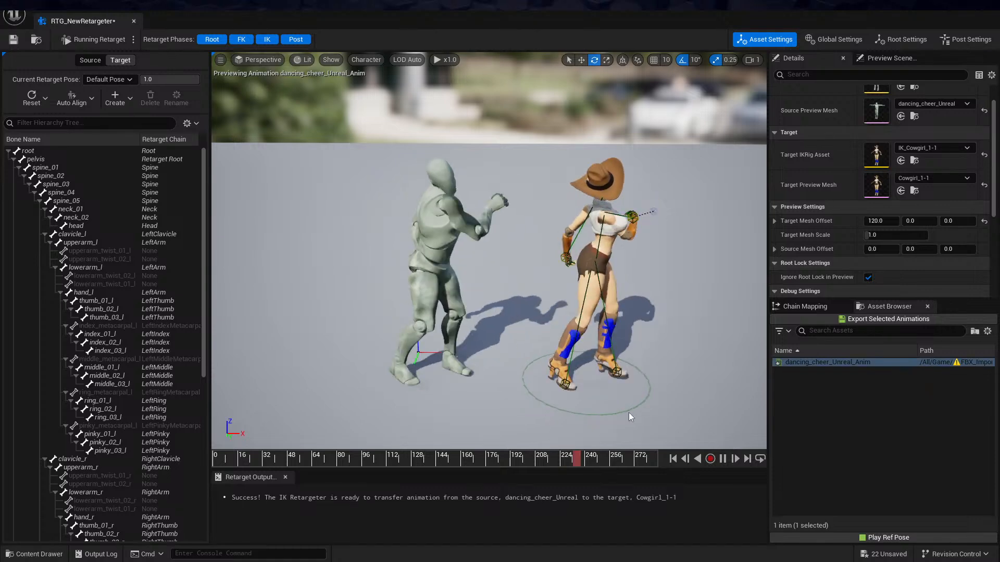
{"action": "left_click", "coordinate": [723, 459]}
{"action": "left_click", "coordinate": [672, 459]}
{"action": "left_click_drag", "start_coordinate": [640, 281], "coordinate": [642, 279], "text": "alt"}
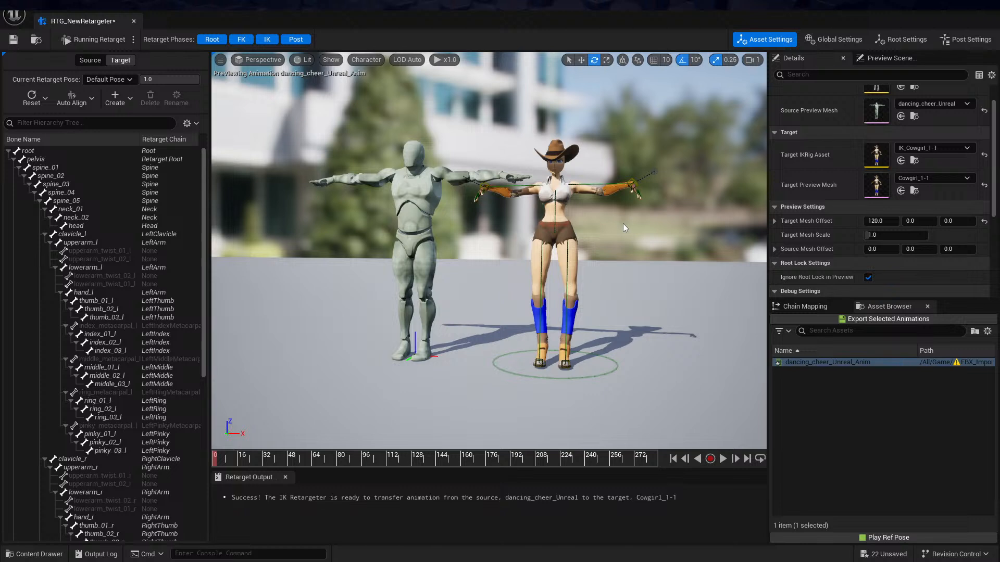
Switch to editing the target's retarget pose and auto-align all of the cowgirl's bones to the source
{"action": "left_click", "coordinate": [91, 41]}
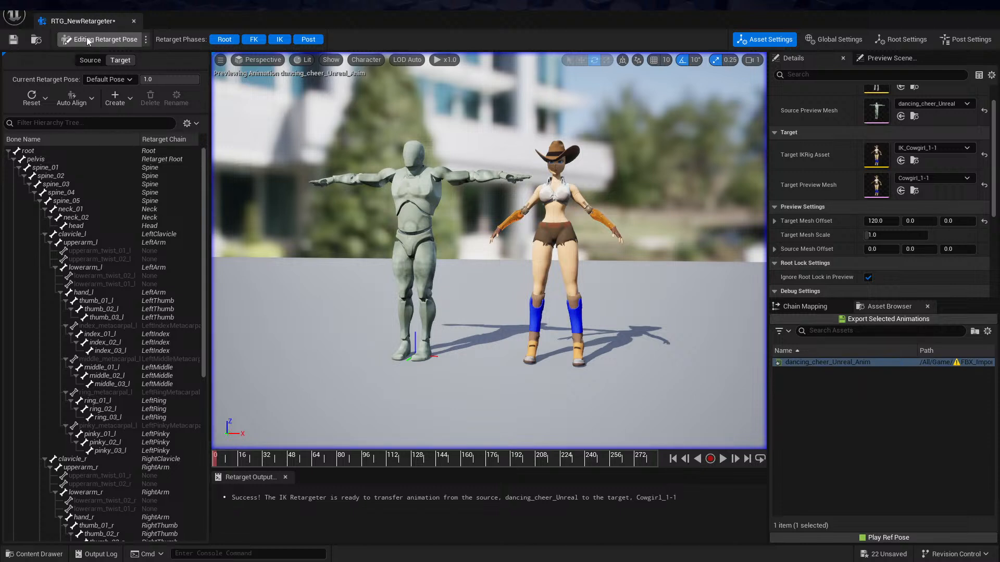
{"action": "left_click", "coordinate": [76, 94]}
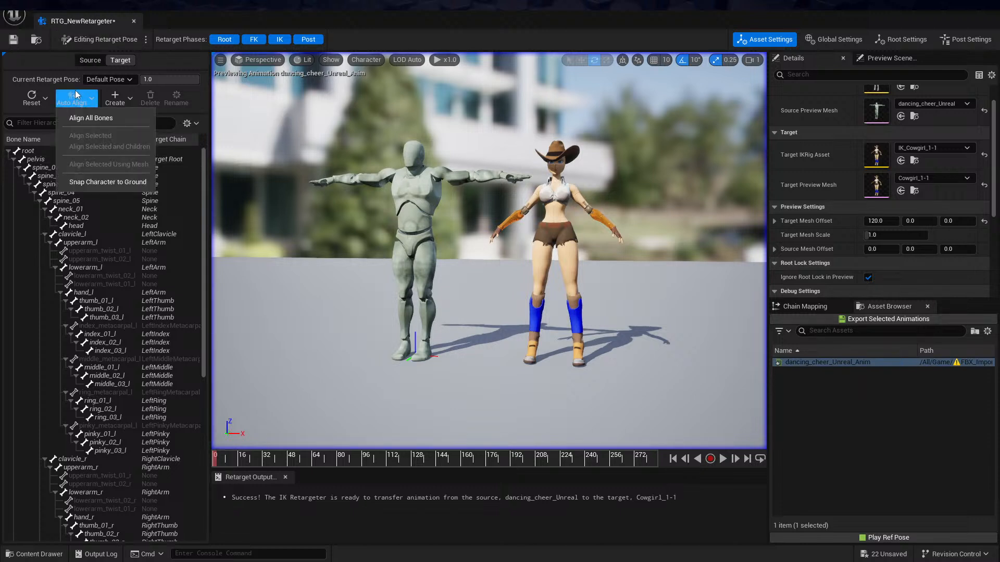
{"action": "left_click", "coordinate": [97, 121]}
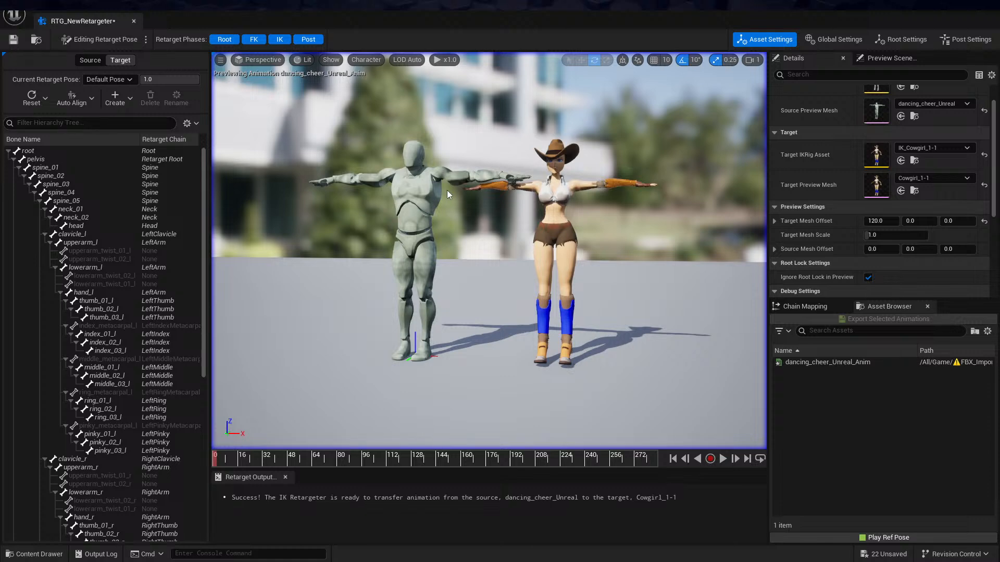
Filter the target bones by foot and examine the foot_r and foot_l alignment in the retarget pose
{"action": "left_click_drag", "start_coordinate": [611, 270], "coordinate": [289, 171], "text": "alt"}
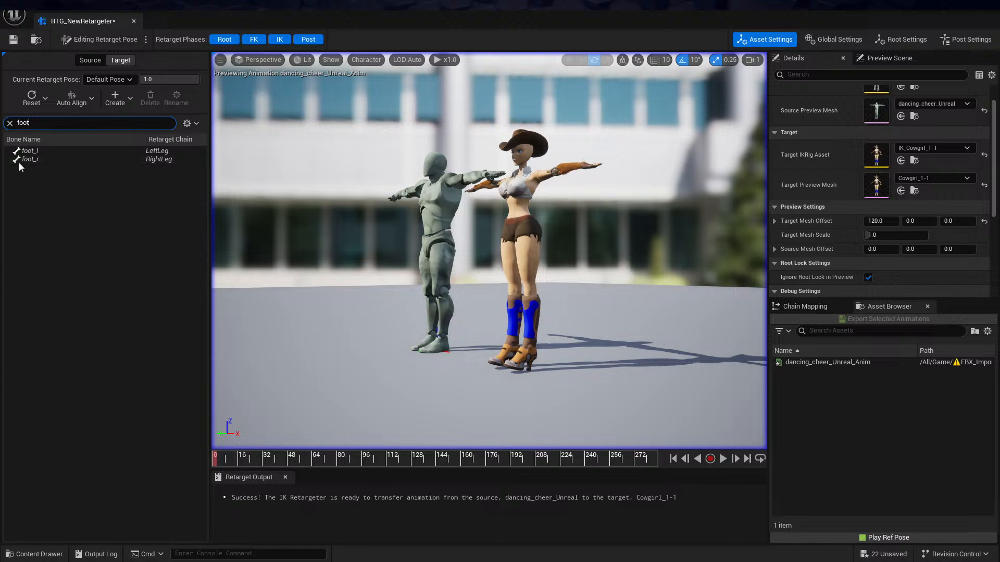
{"action": "left_click", "coordinate": [27, 159]}
{"action": "left_click_drag", "start_coordinate": [482, 315], "coordinate": [498, 323]}
{"action": "left_click", "coordinate": [54, 152]}
{"action": "left_click_drag", "start_coordinate": [594, 305], "coordinate": [576, 291], "text": "alt"}
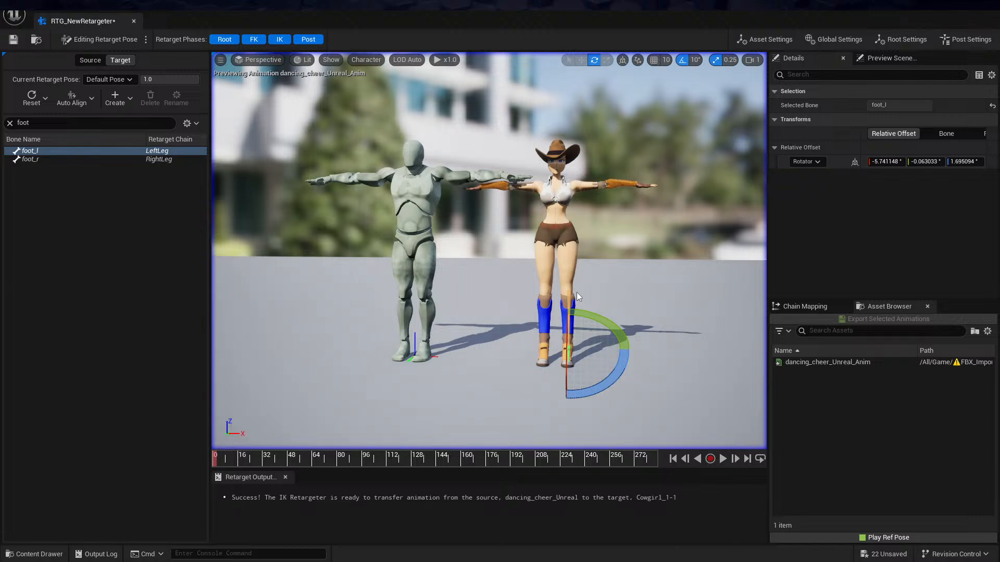
{"action": "left_click_drag", "start_coordinate": [576, 292], "coordinate": [602, 263], "text": "alt"}
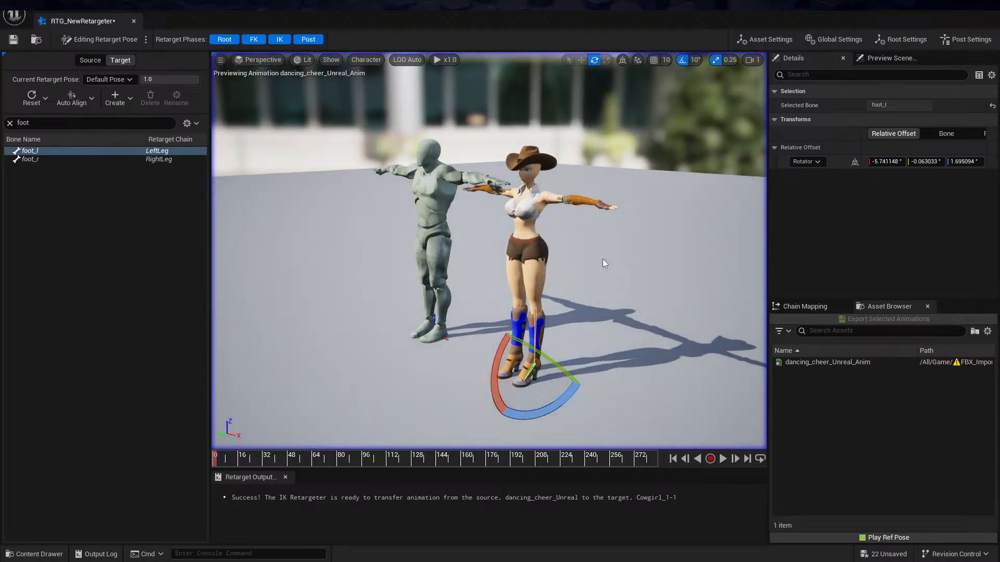
{"action": "left_click_drag", "start_coordinate": [602, 258], "coordinate": [596, 262], "text": "alt"}
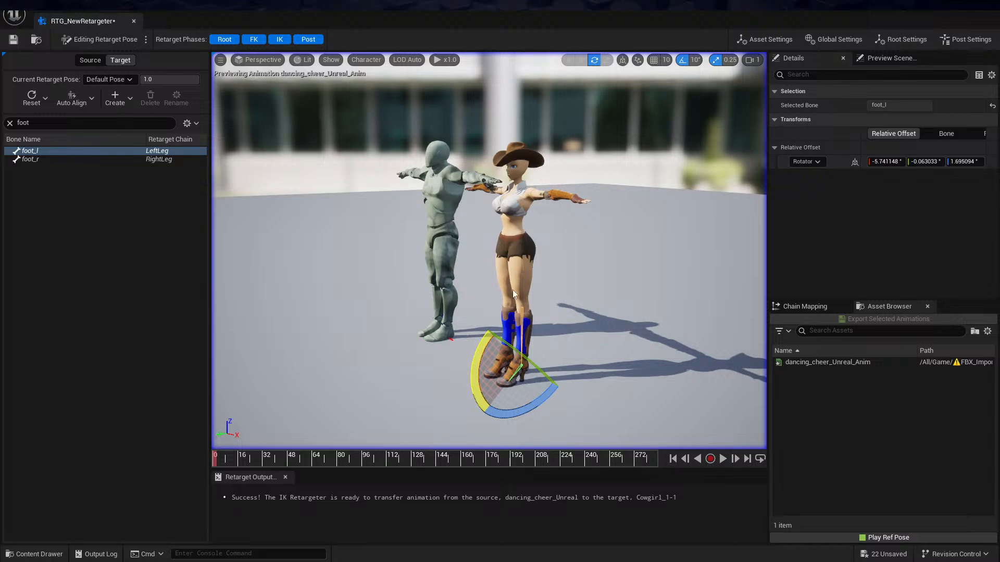
Run the retargeter again with the dancing cheer animation playing, inspect the cowgirl's motion, and save the retargeter
{"action": "left_click", "coordinate": [99, 43]}
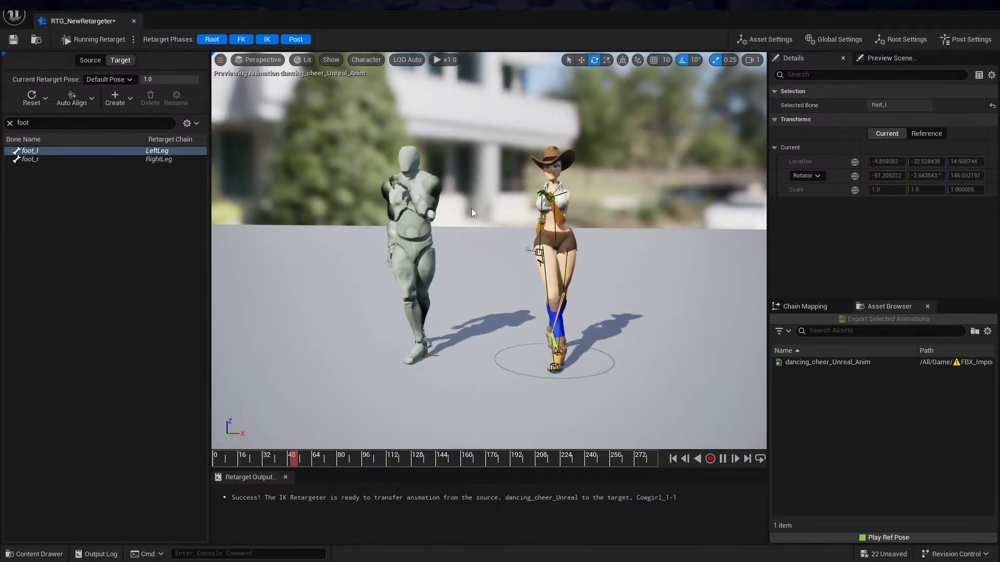
{"action": "left_click_drag", "start_coordinate": [563, 231], "coordinate": [630, 215], "text": "alt"}
{"action": "scroll", "coordinate": [513, 192], "scroll_direction": "up", "scroll_amount": 3}
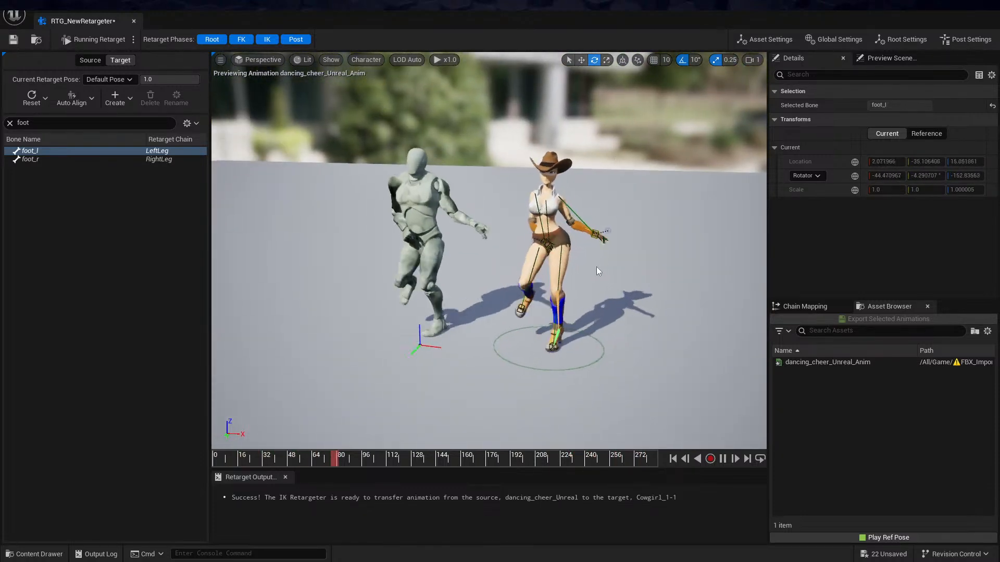
{"action": "key", "text": "ctrl+s"}
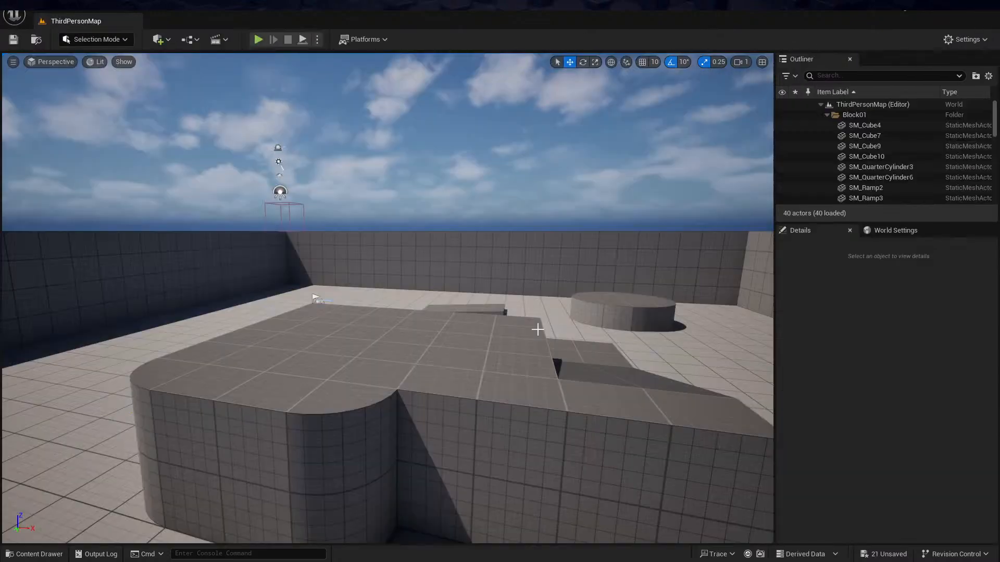
From the level editor, go to the FBX_Import folder and open the asset creation options for the Cowgirl_1-1 skeletal mesh
{"action": "key", "text": "ctrl+space"}
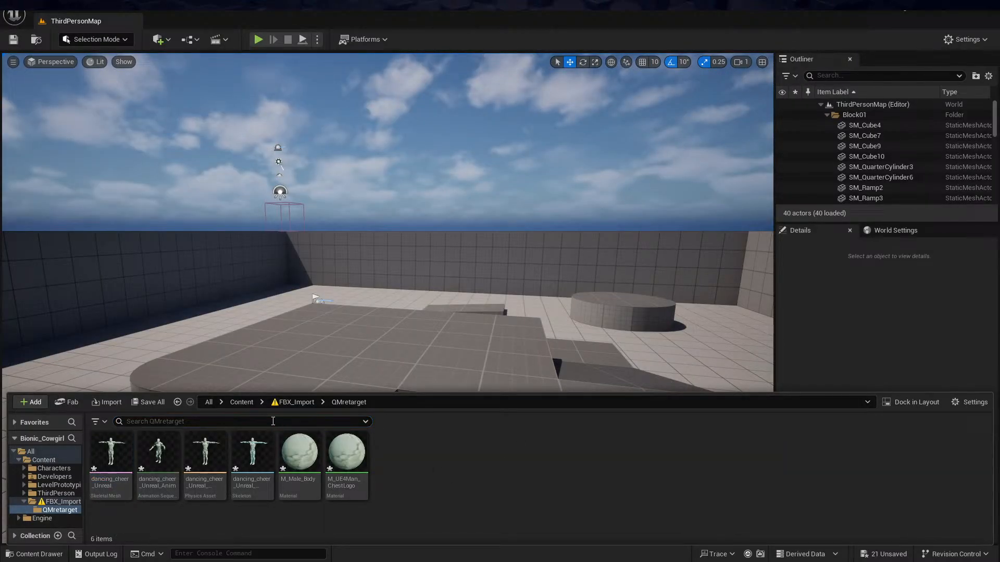
{"action": "left_click", "coordinate": [290, 403]}
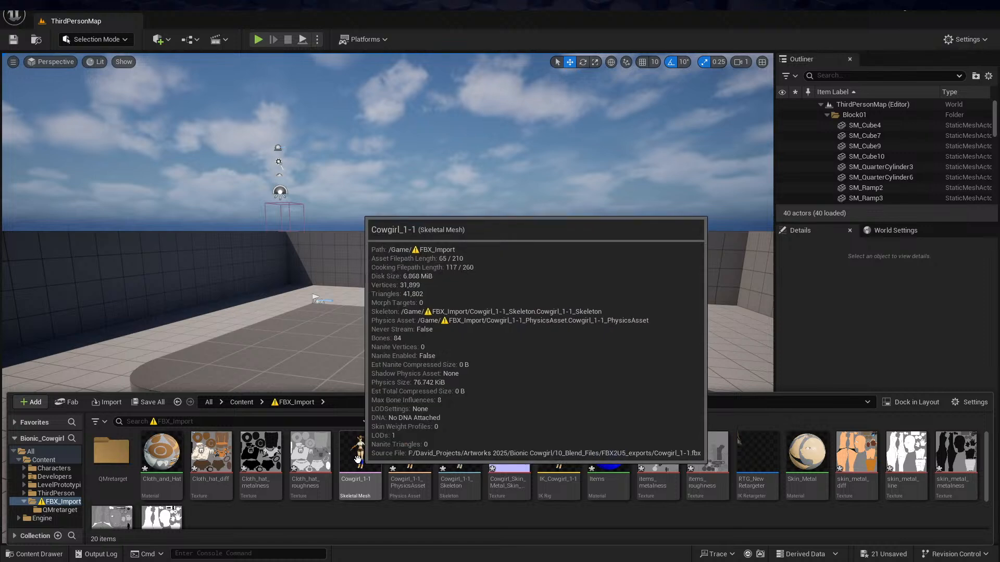
{"action": "right_click", "coordinate": [359, 458]}
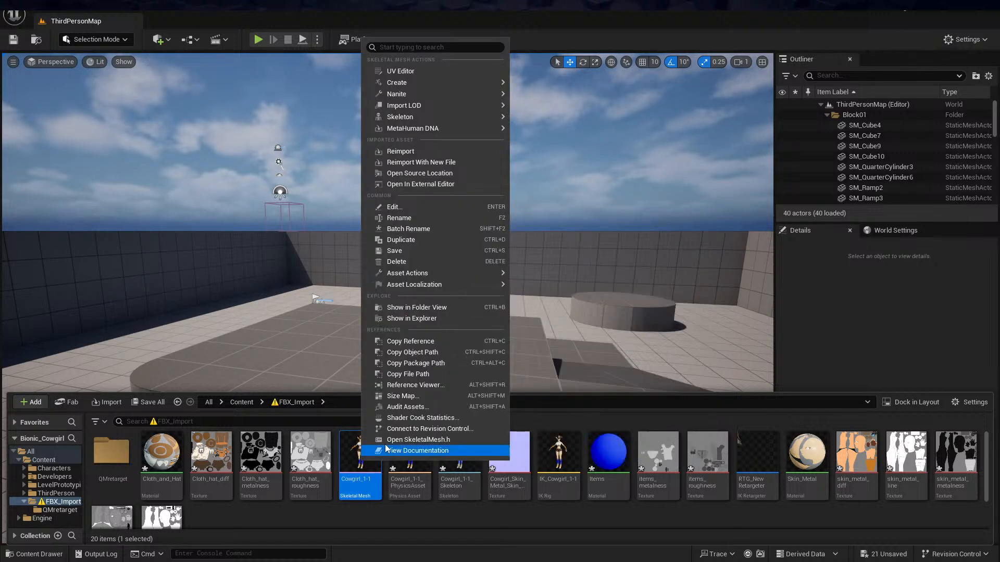
{"action": "left_click", "coordinate": [374, 504]}
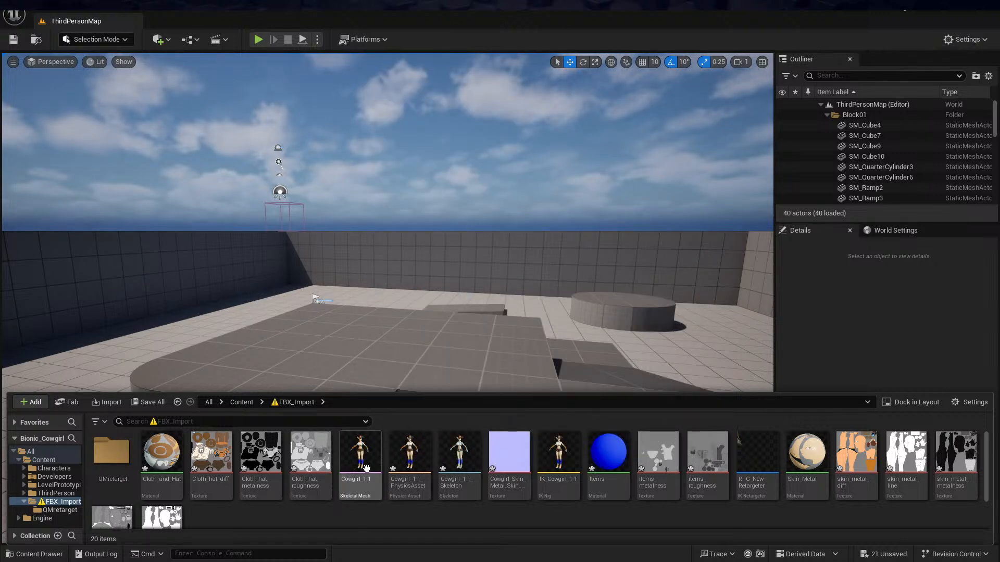
{"action": "right_click", "coordinate": [362, 449]}
{"action": "mouse_move", "coordinate": [435, 71]}
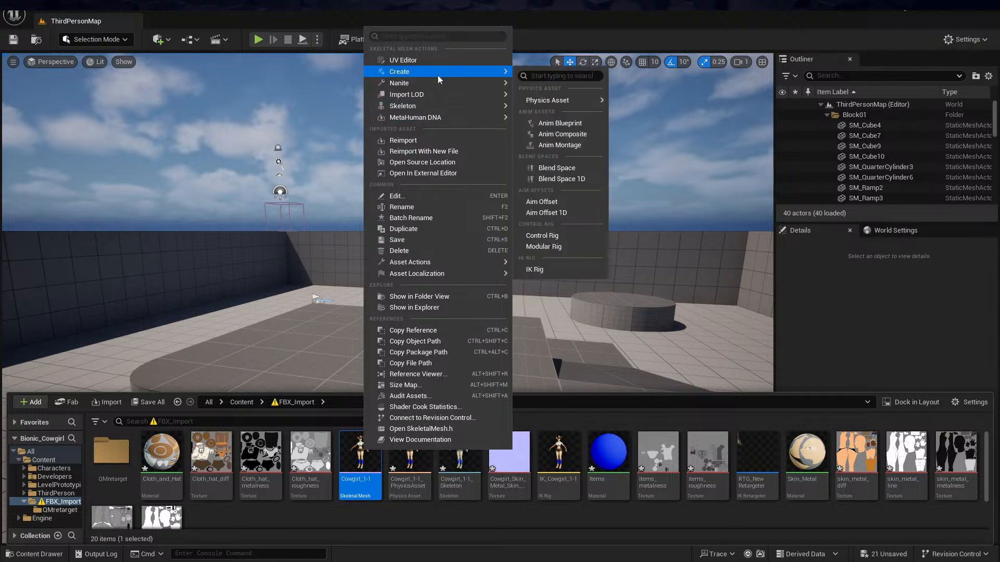
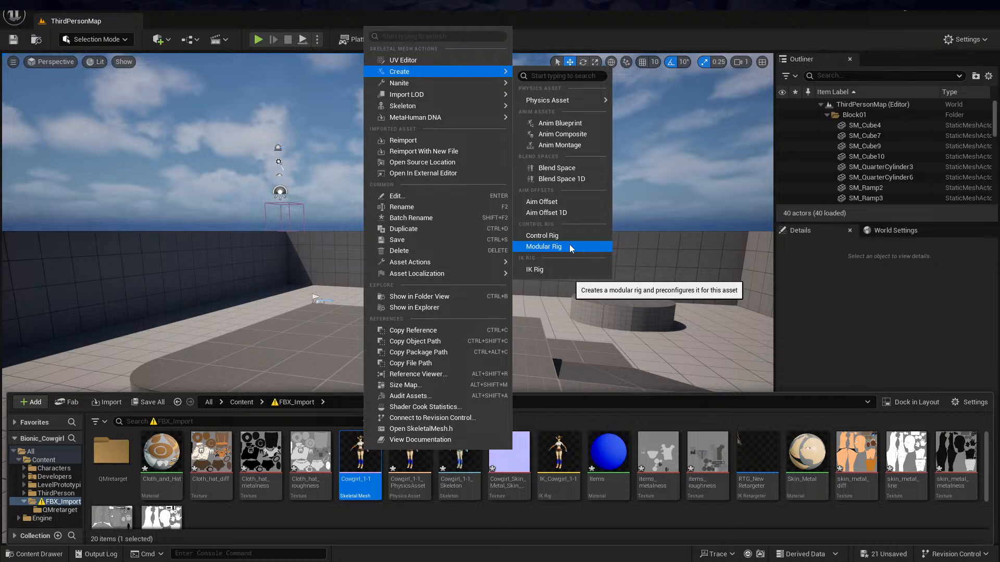
Create a Modular Rig from the Cowgirl_1-1 skeletal mesh and open the new Cowgirl_1-1_CtrlRig asset
{"action": "left_click", "coordinate": [570, 245]}
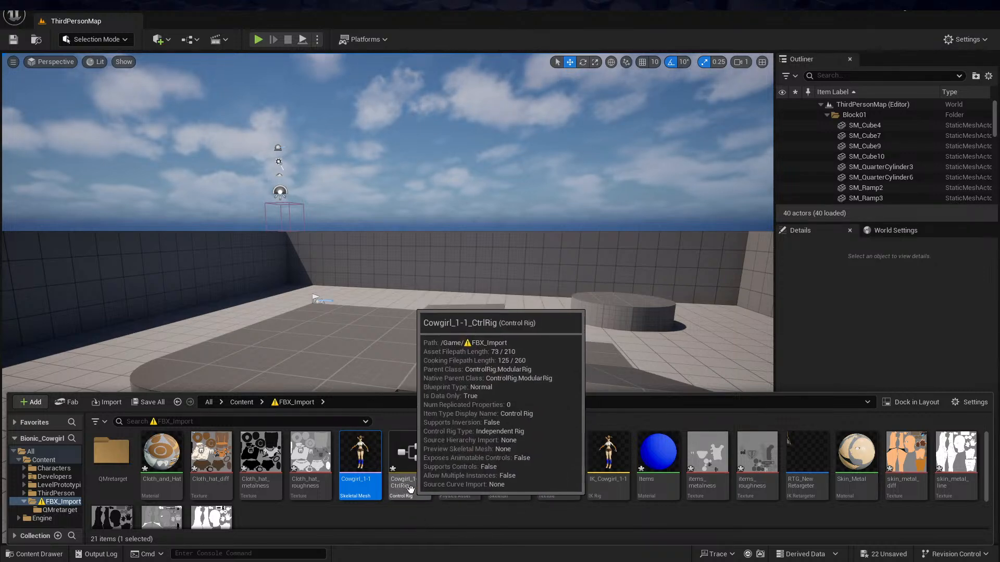
{"action": "left_click", "coordinate": [411, 455]}
{"action": "double_click", "coordinate": [411, 455]}
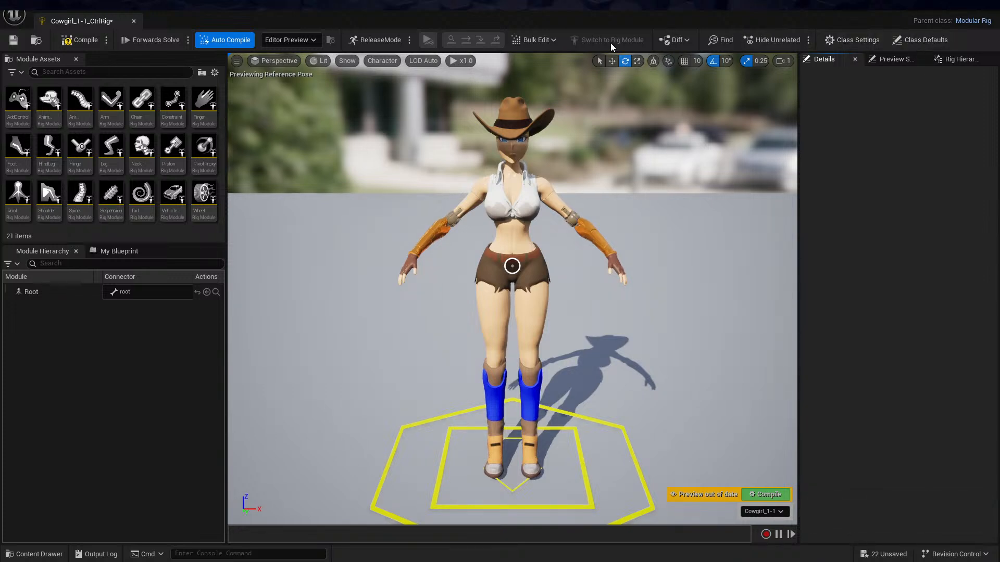
Attach a Spine module to the spine_01_socket at the cowgirl's hips
{"action": "mouse_move", "coordinate": [699, 202]}
{"action": "left_mouse_down", "text": "alt"}
{"action": "mouse_move", "coordinate": [632, 203]}
{"action": "mouse_move", "coordinate": [707, 218]}
{"action": "left_mouse_up", "text": "alt"}
{"action": "middle_click_drag", "start_coordinate": [707, 218], "coordinate": [679, 236], "text": "alt"}
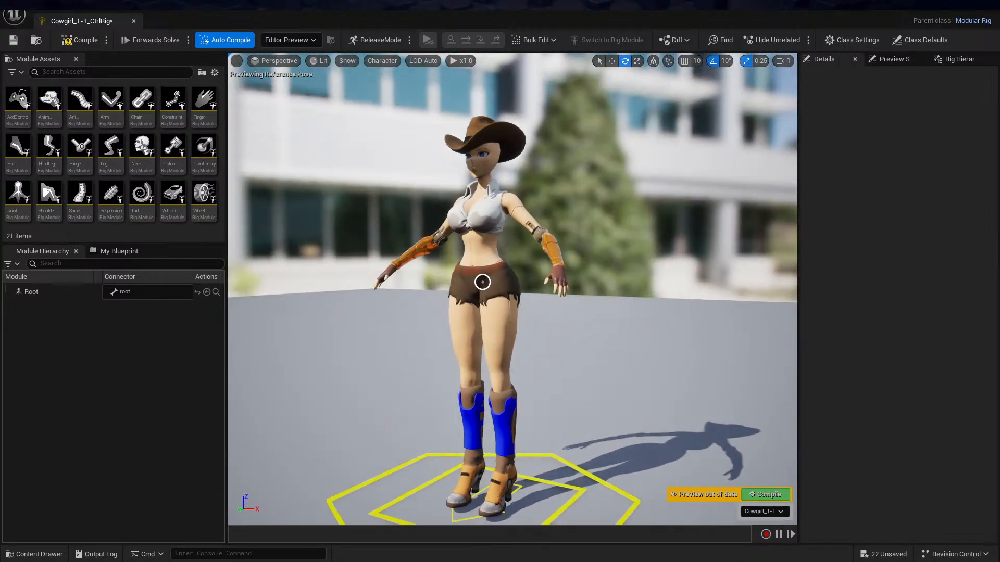
{"action": "left_click_drag", "start_coordinate": [678, 236], "coordinate": [698, 225], "text": "alt"}
{"action": "middle_click_drag", "start_coordinate": [698, 224], "coordinate": [691, 192], "text": "alt"}
{"action": "left_click_drag", "start_coordinate": [698, 231], "coordinate": [699, 254], "text": "alt"}
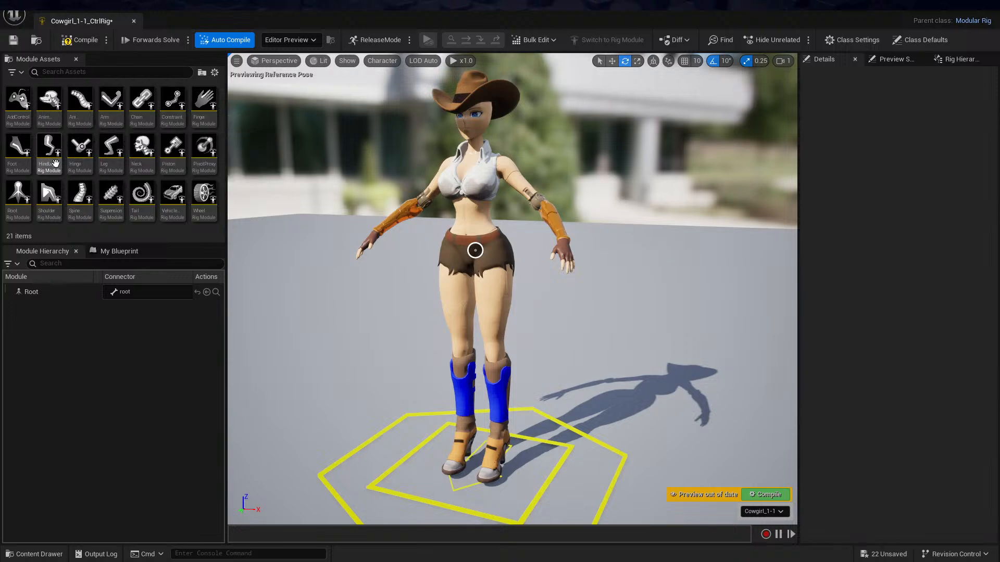
{"action": "left_click", "coordinate": [81, 200]}
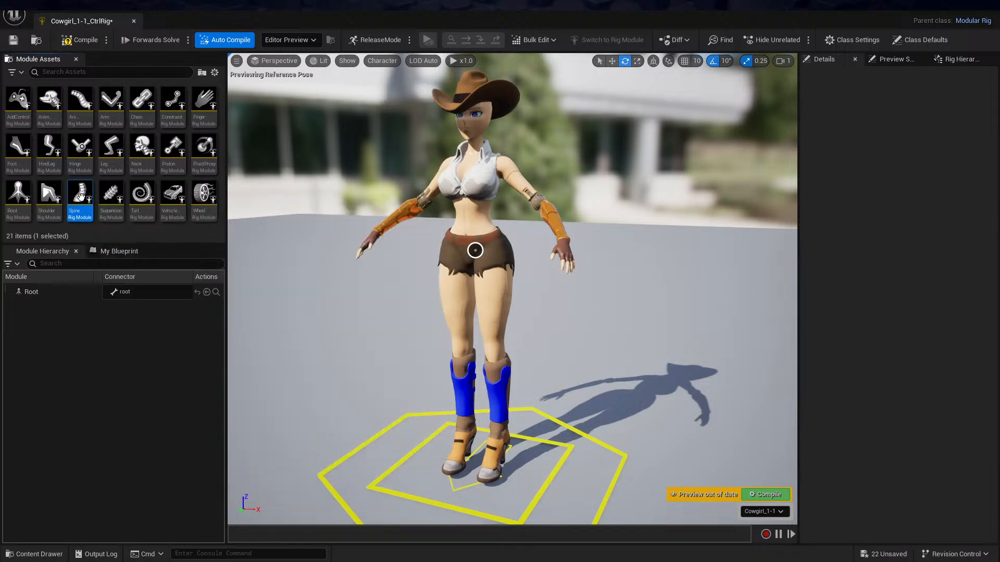
{"action": "left_click_drag", "start_coordinate": [81, 197], "coordinate": [475, 251]}
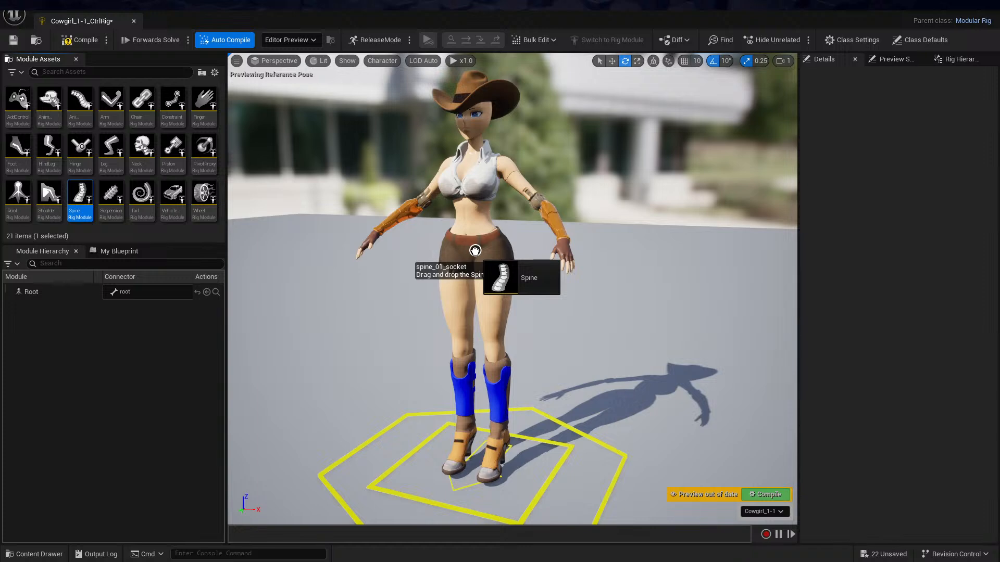
{"action": "left_click_drag", "start_coordinate": [475, 251], "coordinate": [475, 251]}
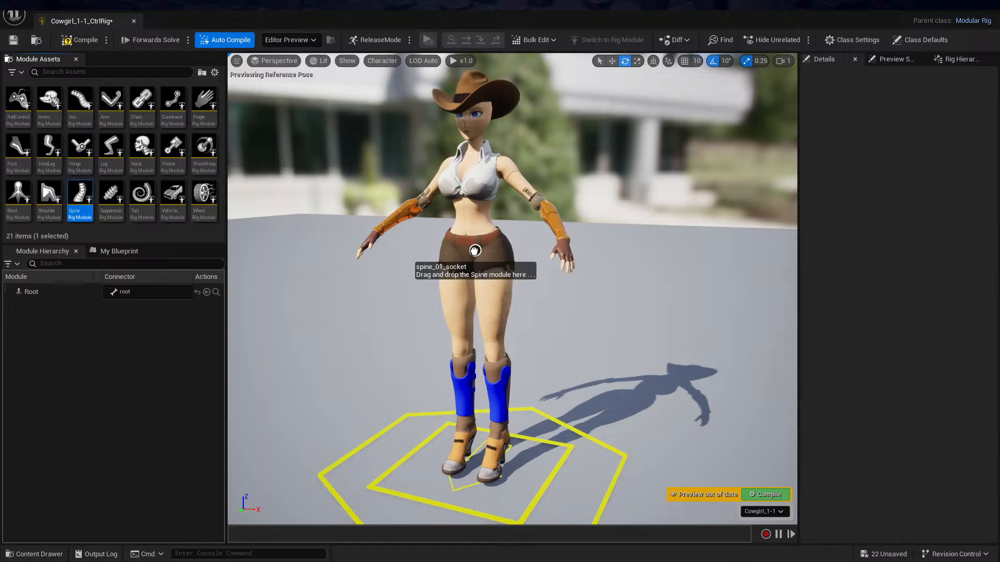
Select both shoulder sockets on the spine and attach Shoulder modules to them together
{"action": "left_click_drag", "start_coordinate": [583, 194], "coordinate": [634, 194], "text": "alt"}
{"action": "scroll", "coordinate": [579, 150], "scroll_direction": "up", "scroll_amount": 5}
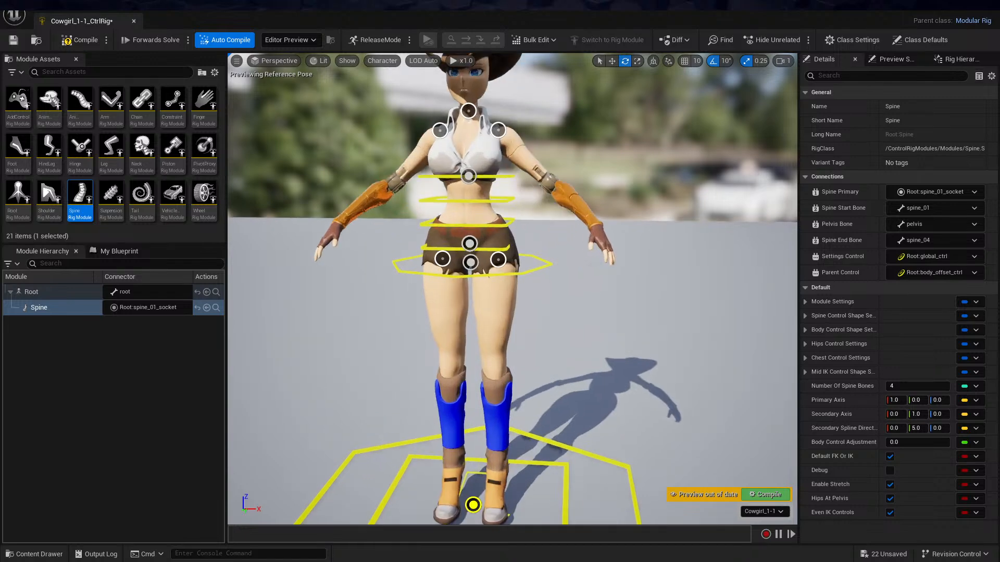
{"action": "middle_click_drag", "start_coordinate": [576, 151], "coordinate": [606, 307]}
{"action": "middle_click_drag", "start_coordinate": [579, 183], "coordinate": [550, 115]}
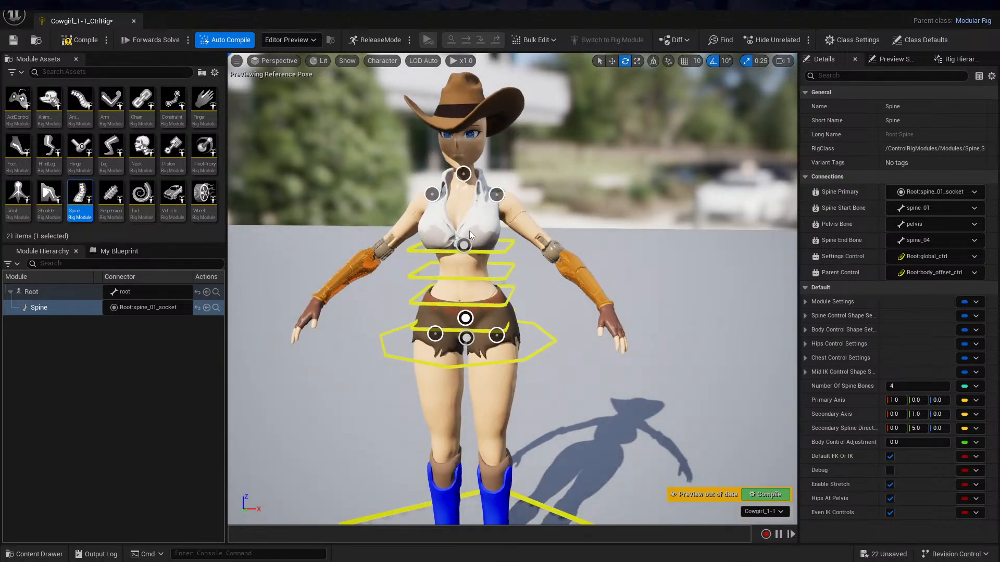
{"action": "mouse_move", "coordinate": [595, 225]}
{"action": "middle_mouse_down"}
{"action": "mouse_move", "coordinate": [603, 140]}
{"action": "mouse_move", "coordinate": [600, 219]}
{"action": "middle_mouse_up"}
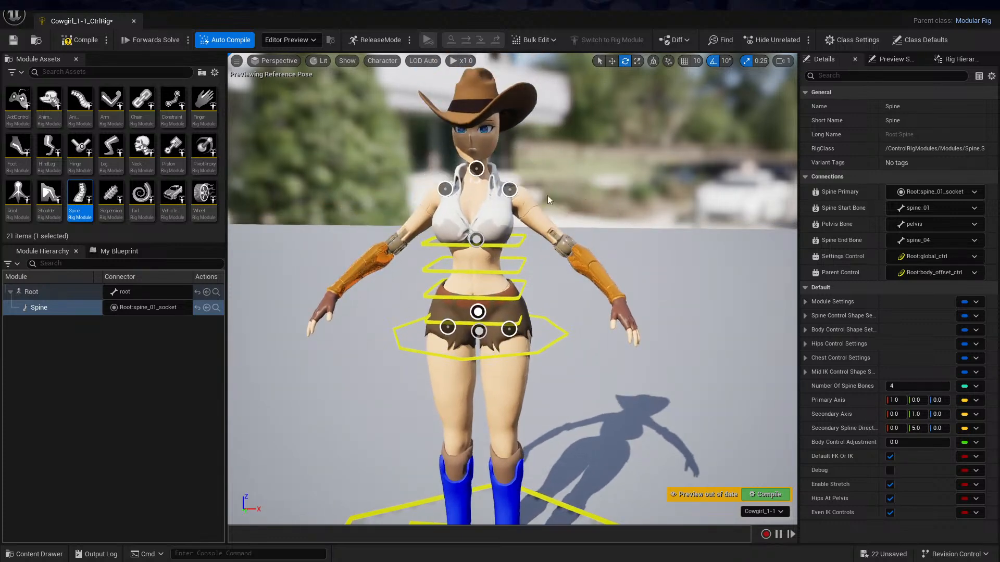
{"action": "left_click", "coordinate": [510, 190]}
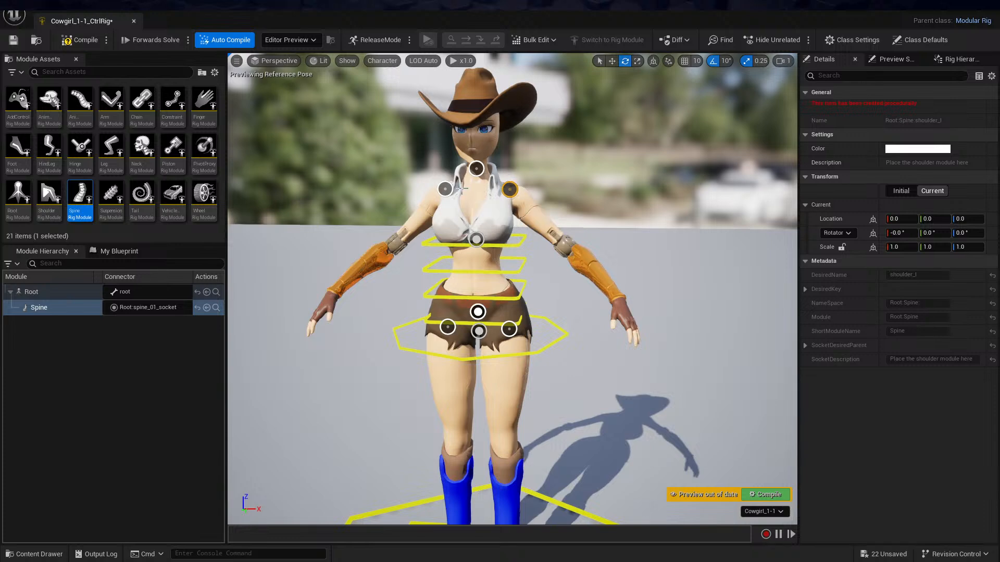
{"action": "left_click", "coordinate": [444, 189], "text": "ctrl"}
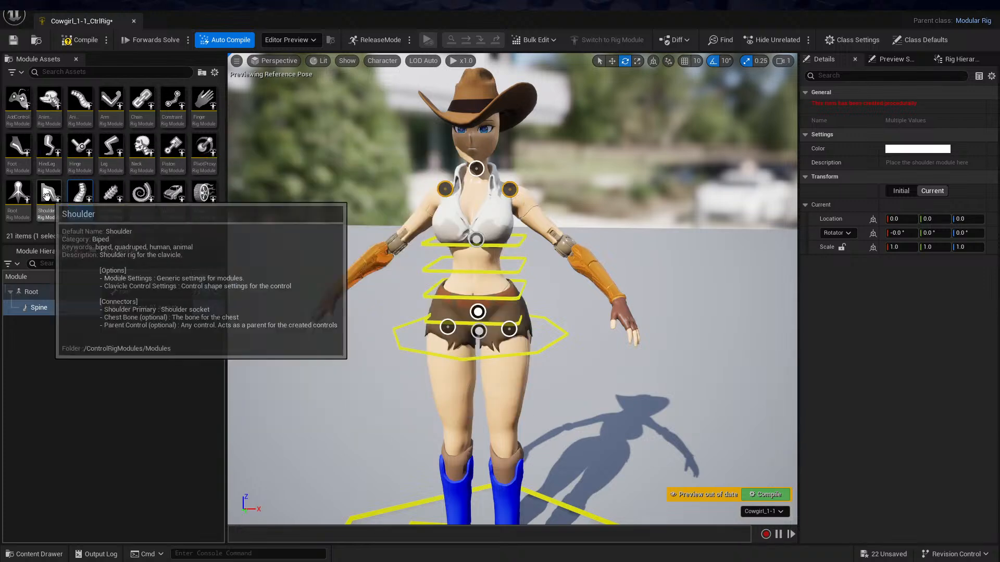
{"action": "left_click_drag", "start_coordinate": [62, 203], "coordinate": [445, 189]}
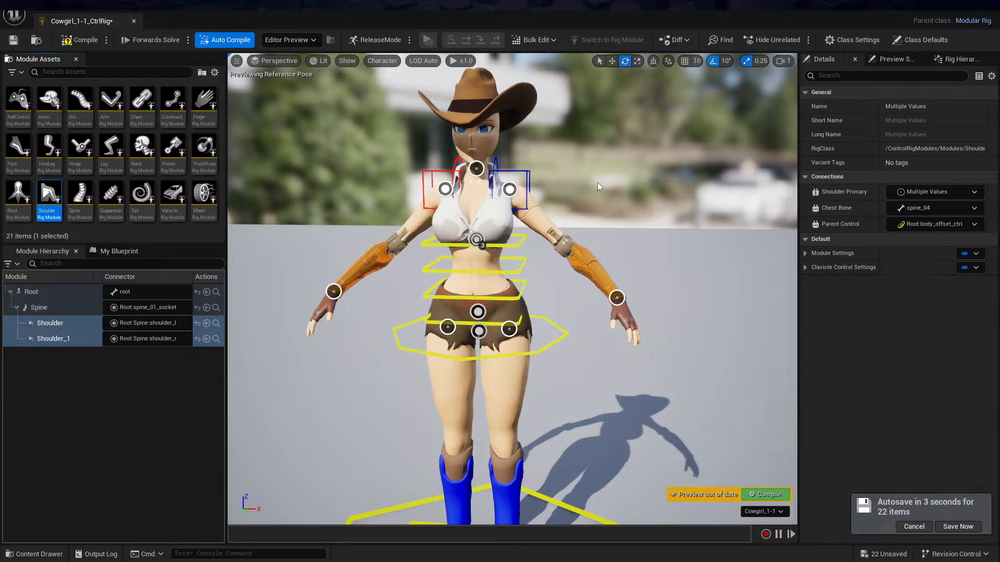
Select the hand_l and hand_r sockets and attach Arm modules to both at once
{"action": "left_click", "coordinate": [618, 306]}
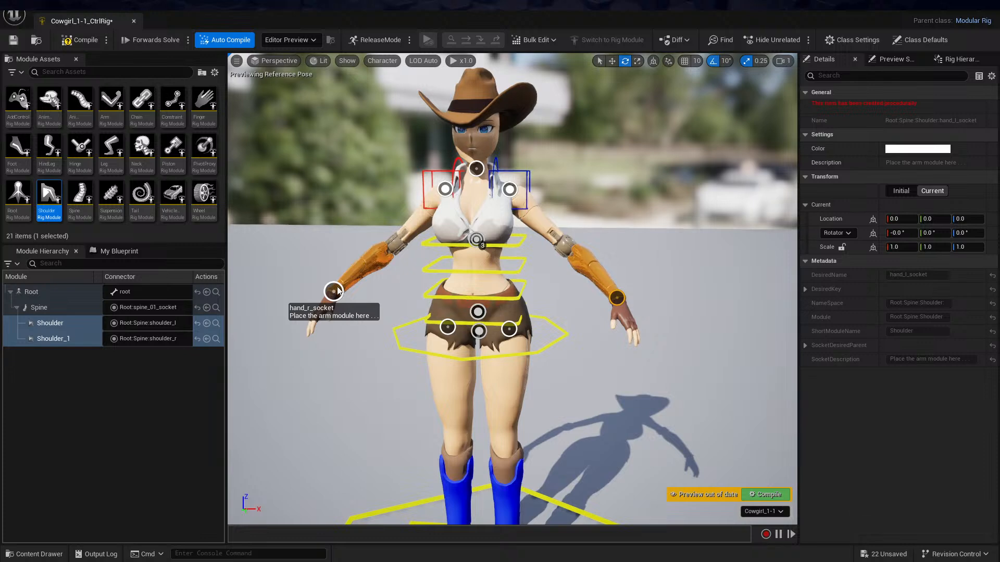
{"action": "left_click", "coordinate": [328, 291], "text": "shift"}
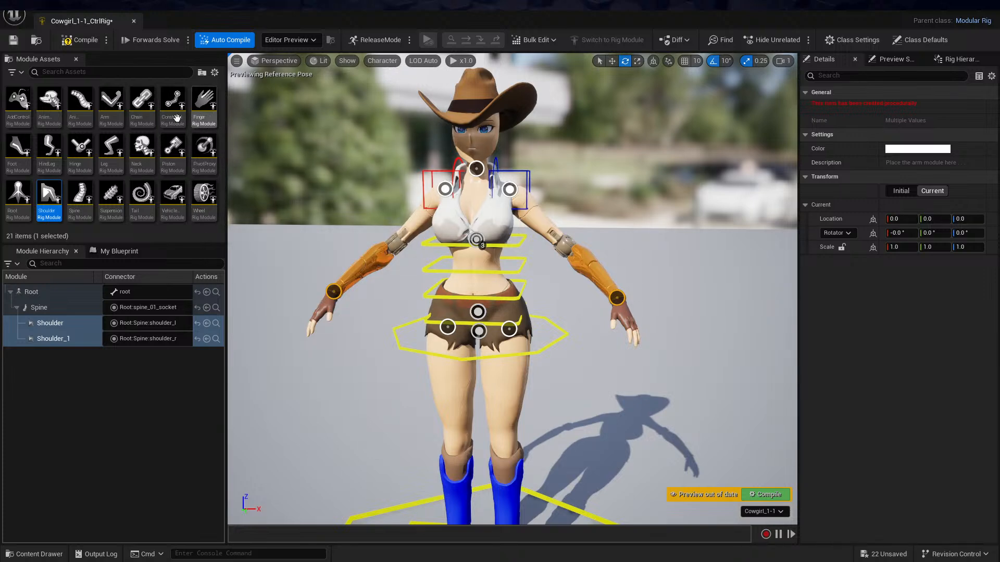
{"action": "left_click", "coordinate": [112, 101]}
{"action": "left_click_drag", "start_coordinate": [112, 101], "coordinate": [616, 300]}
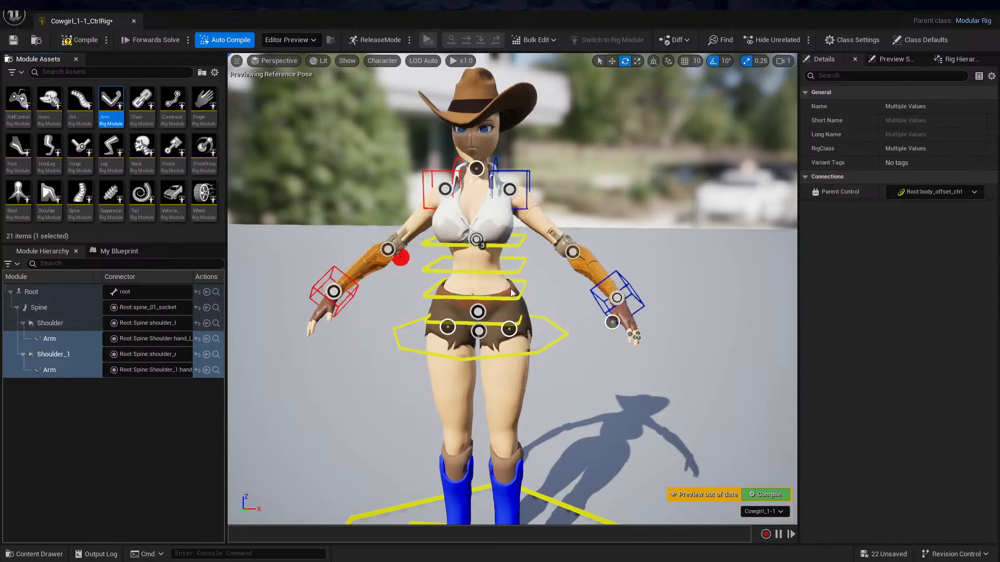
Select the thumb, index, middle, ring and pinky sockets of the left hand and attach Finger modules to all five
{"action": "left_click_drag", "start_coordinate": [605, 220], "coordinate": [471, 205], "text": "alt"}
{"action": "left_click_drag", "start_coordinate": [676, 214], "coordinate": [651, 209], "text": "alt"}
{"action": "right_click_drag", "start_coordinate": [655, 255], "coordinate": [707, 251], "text": "alt"}
{"action": "mouse_move", "coordinate": [642, 343]}
{"action": "left_mouse_down", "text": "alt"}
{"action": "mouse_move", "coordinate": [650, 373]}
{"action": "mouse_move", "coordinate": [649, 343]}
{"action": "left_mouse_up", "text": "alt"}
{"action": "right_click_drag", "start_coordinate": [642, 343], "coordinate": [690, 339], "text": "alt"}
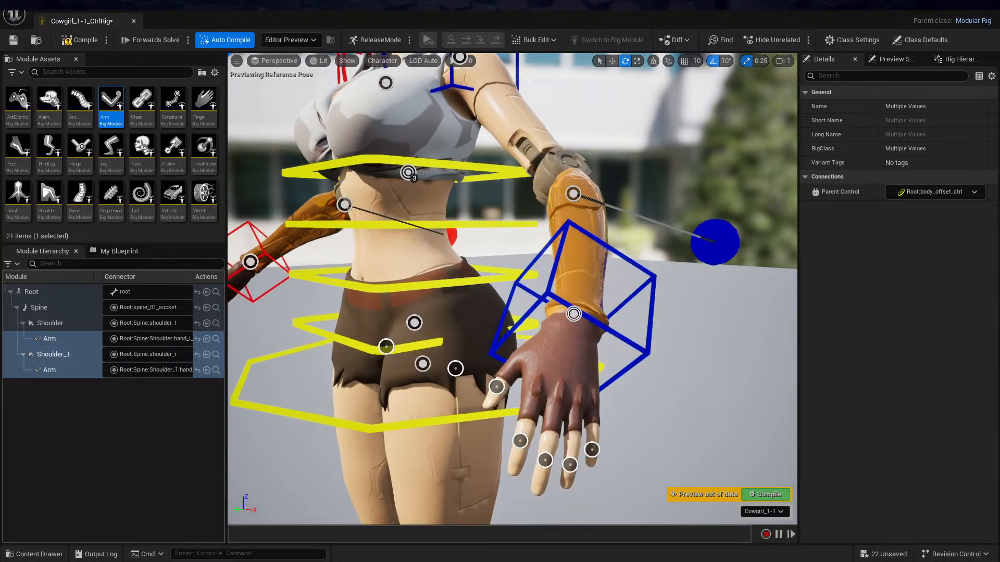
{"action": "mouse_move", "coordinate": [641, 343]}
{"action": "middle_mouse_down", "text": "alt"}
{"action": "mouse_move", "coordinate": [599, 273]}
{"action": "mouse_move", "coordinate": [627, 329]}
{"action": "middle_mouse_up", "text": "alt"}
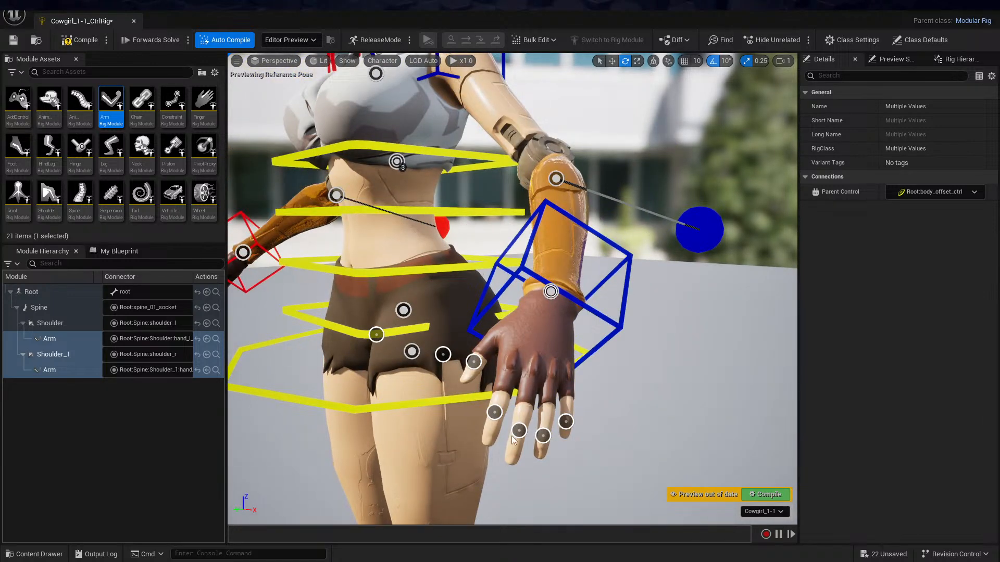
{"action": "left_click", "coordinate": [472, 363]}
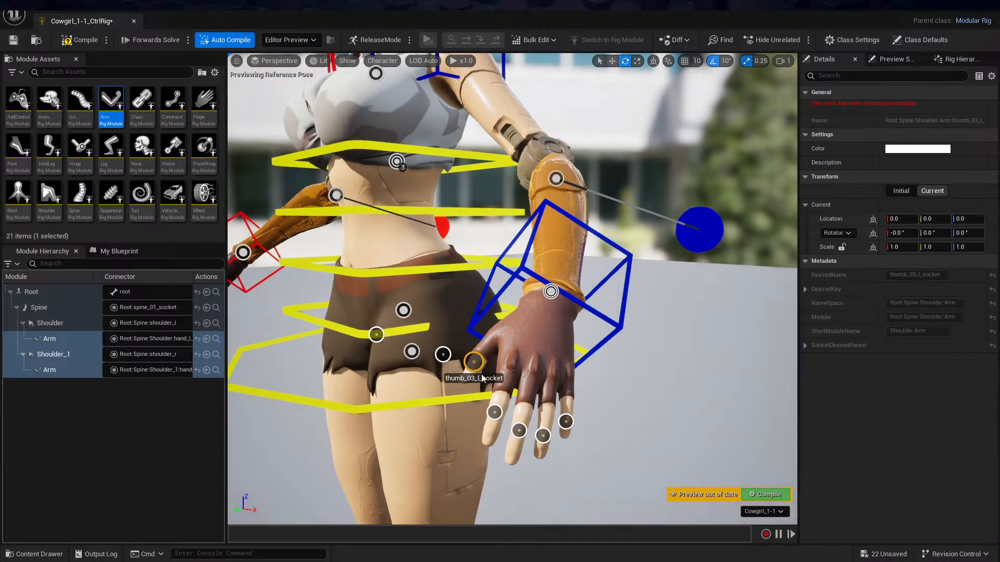
{"action": "left_click", "coordinate": [494, 413], "text": "ctrl"}
{"action": "left_click", "coordinate": [519, 430], "text": "ctrl"}
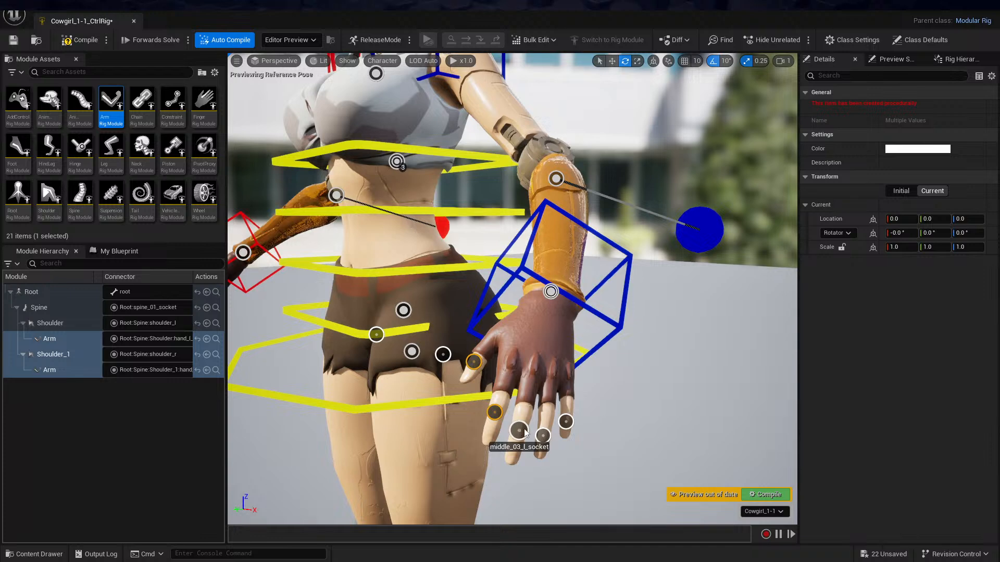
{"action": "left_click", "coordinate": [543, 436], "text": "ctrl"}
{"action": "left_click", "coordinate": [570, 424], "text": "ctrl"}
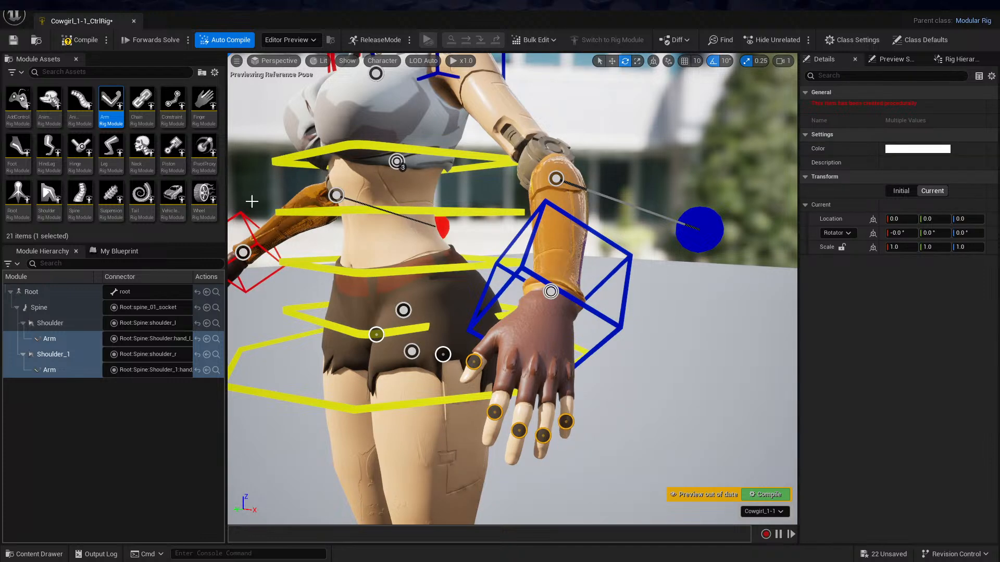
{"action": "left_click_drag", "start_coordinate": [201, 104], "coordinate": [474, 363]}
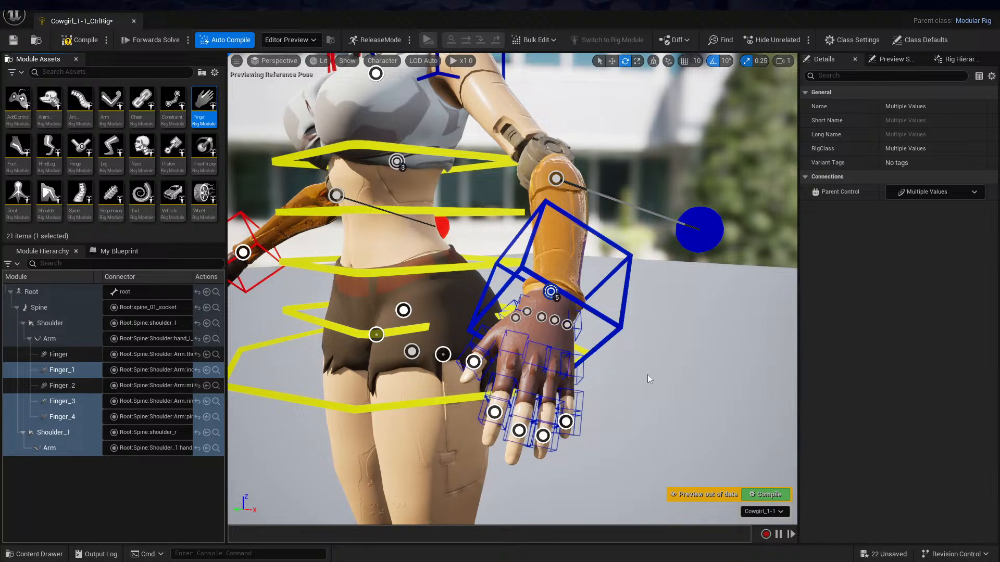
Select the five fingertip sockets of the right hand, including the thumb, and attach Finger modules to all of them
{"action": "left_click_drag", "start_coordinate": [649, 359], "coordinate": [664, 372], "text": "alt"}
{"action": "right_click_drag", "start_coordinate": [649, 360], "coordinate": [682, 359], "text": "alt"}
{"action": "middle_click_drag", "start_coordinate": [668, 370], "coordinate": [646, 302], "text": "alt"}
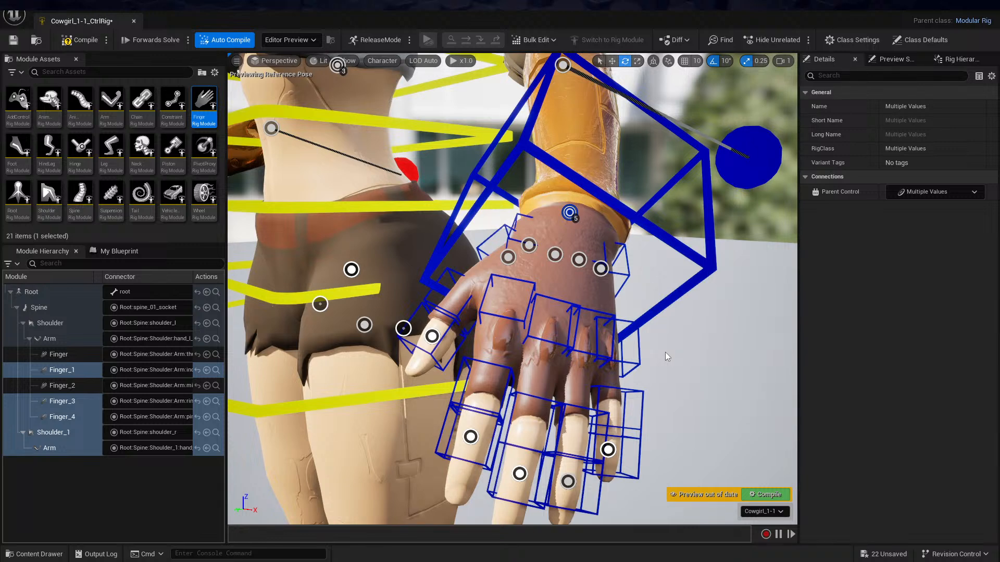
{"action": "scroll", "coordinate": [660, 255], "scroll_direction": "down", "scroll_amount": 5}
{"action": "left_click_drag", "start_coordinate": [492, 266], "coordinate": [575, 219], "text": "alt"}
{"action": "left_click_drag", "start_coordinate": [442, 301], "coordinate": [576, 351], "text": "alt"}
{"action": "right_click_drag", "start_coordinate": [441, 301], "coordinate": [510, 301], "text": "alt"}
{"action": "middle_click_drag", "start_coordinate": [442, 301], "coordinate": [455, 224], "text": "alt"}
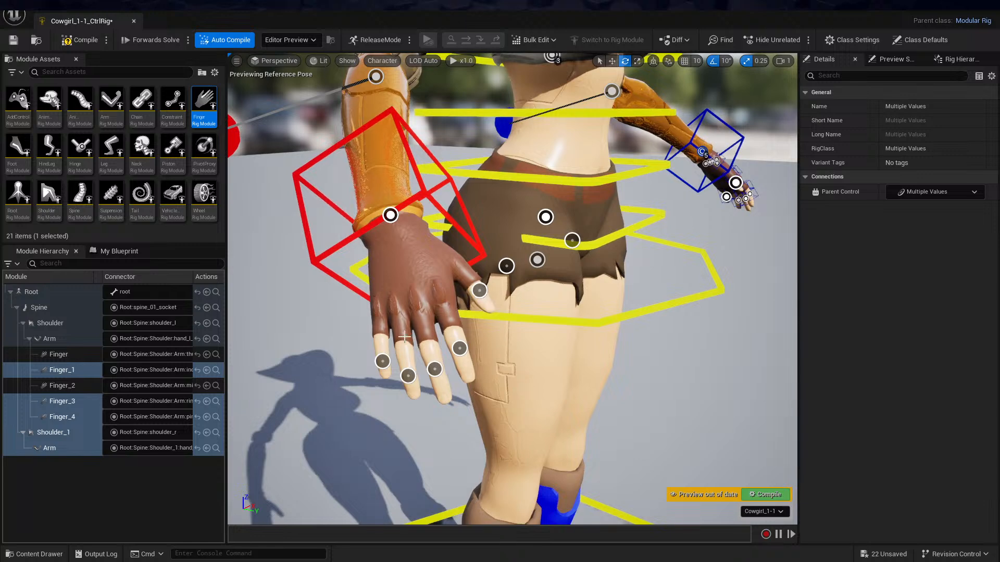
{"action": "left_click", "coordinate": [382, 362]}
{"action": "left_click", "coordinate": [408, 376], "text": "ctrl"}
{"action": "left_click", "coordinate": [435, 368], "text": "ctrl"}
{"action": "left_click", "coordinate": [460, 349], "text": "ctrl"}
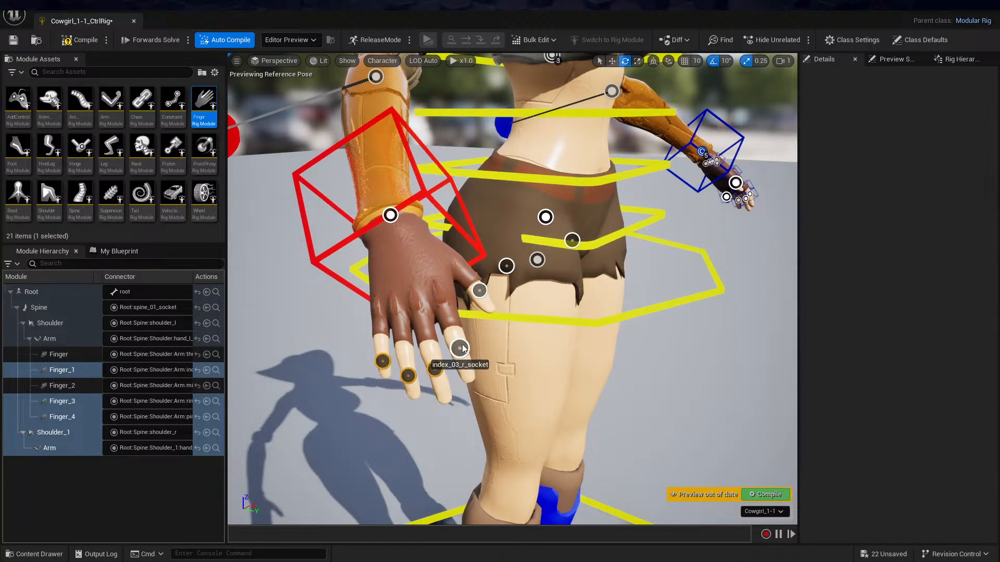
{"action": "left_click", "coordinate": [478, 292], "text": "ctrl"}
{"action": "left_click_drag", "start_coordinate": [204, 104], "coordinate": [479, 293]}
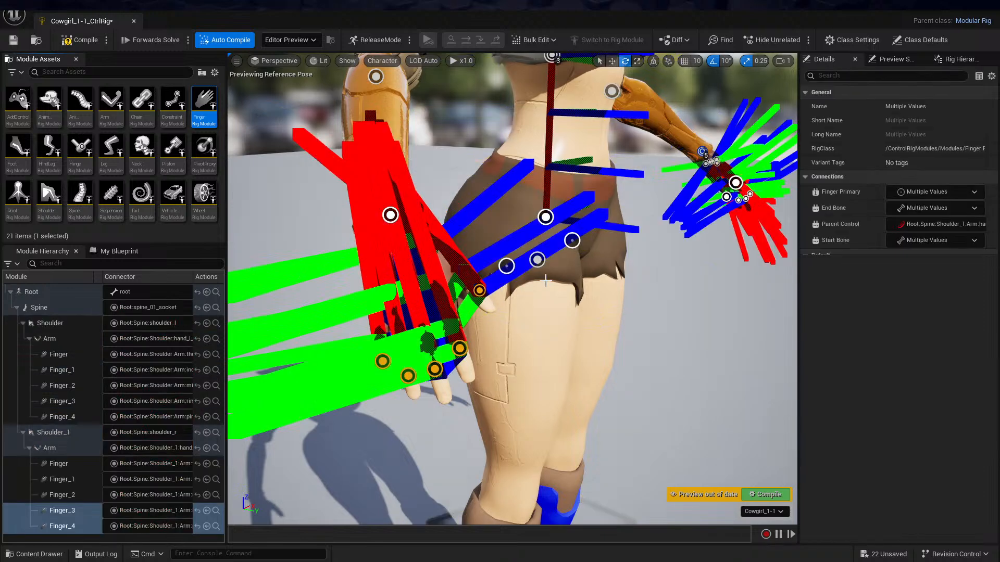
{"action": "mouse_move", "coordinate": [480, 292]}
{"action": "left_mouse_down", "text": "alt"}
{"action": "mouse_move", "coordinate": [440, 279]}
{"action": "mouse_move", "coordinate": [466, 275]}
{"action": "mouse_move", "coordinate": [470, 295]}
{"action": "mouse_move", "coordinate": [444, 292]}
{"action": "mouse_move", "coordinate": [462, 301]}
{"action": "left_mouse_up", "text": "alt"}
{"action": "left_click_drag", "start_coordinate": [333, 308], "coordinate": [331, 321], "text": "alt"}
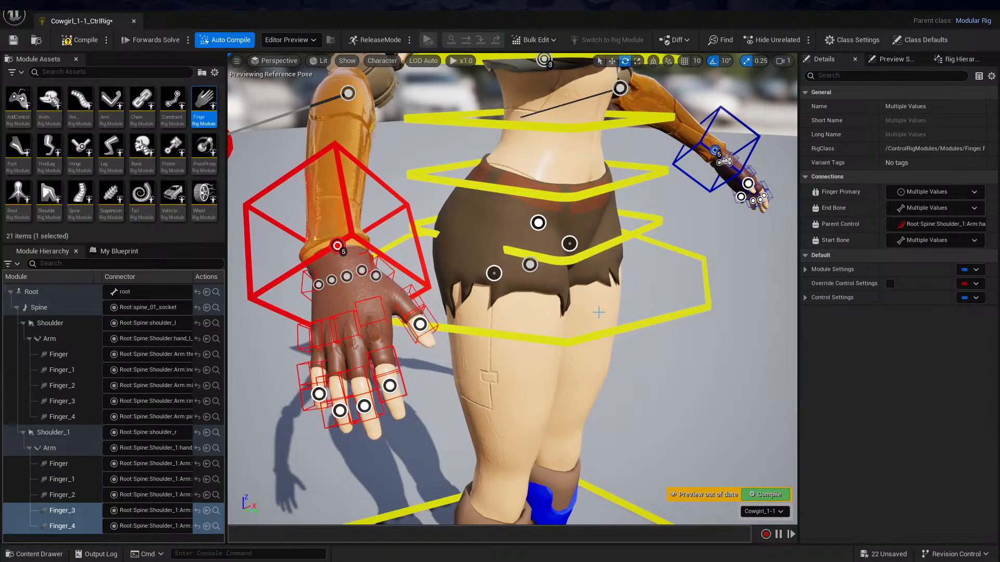
Attach a Leg module to the thigh_l_socket on the cowgirl's left hip
{"action": "left_click_drag", "start_coordinate": [651, 306], "coordinate": [563, 294], "text": "alt"}
{"action": "mouse_move", "coordinate": [651, 306]}
{"action": "right_mouse_down", "text": "alt"}
{"action": "mouse_move", "coordinate": [682, 306]}
{"action": "mouse_move", "coordinate": [593, 306]}
{"action": "mouse_move", "coordinate": [657, 304]}
{"action": "right_mouse_up", "text": "alt"}
{"action": "left_click_drag", "start_coordinate": [641, 336], "coordinate": [606, 325], "text": "alt"}
{"action": "middle_click_drag", "start_coordinate": [640, 336], "coordinate": [641, 292], "text": "alt"}
{"action": "right_click_drag", "start_coordinate": [641, 335], "coordinate": [620, 336], "text": "alt"}
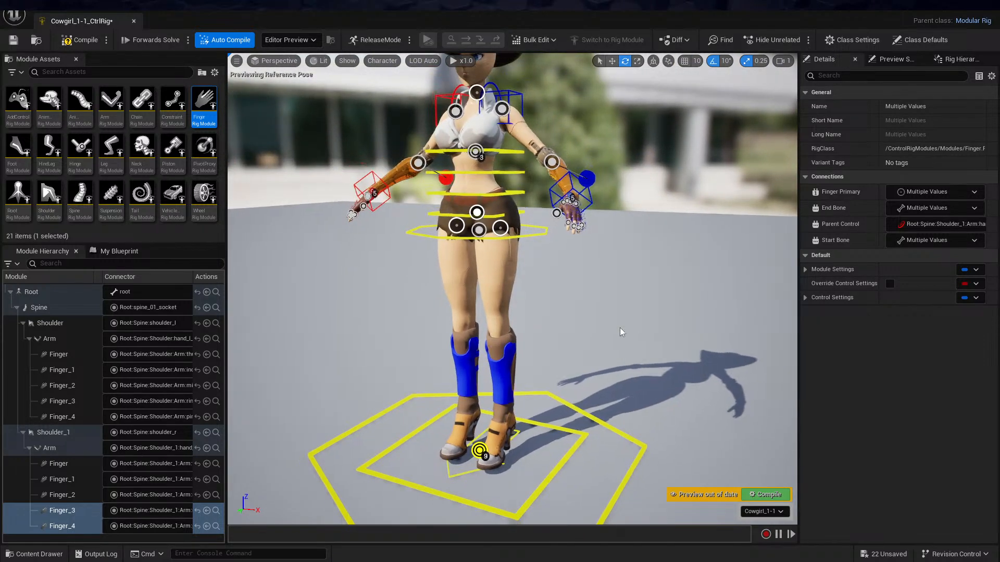
{"action": "middle_click_drag", "start_coordinate": [641, 336], "coordinate": [649, 387], "text": "alt"}
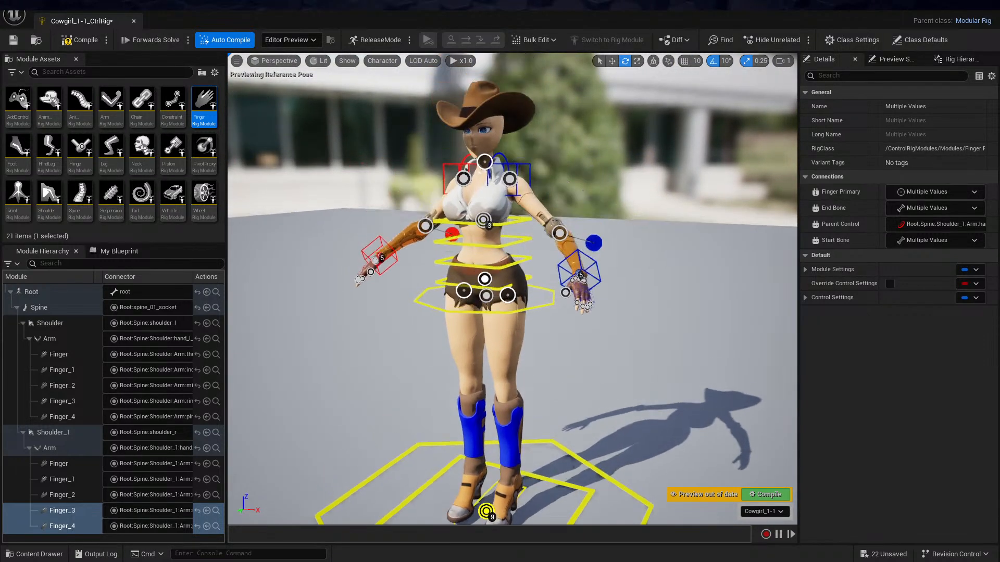
{"action": "middle_click_drag", "start_coordinate": [590, 311], "coordinate": [590, 277], "text": "alt"}
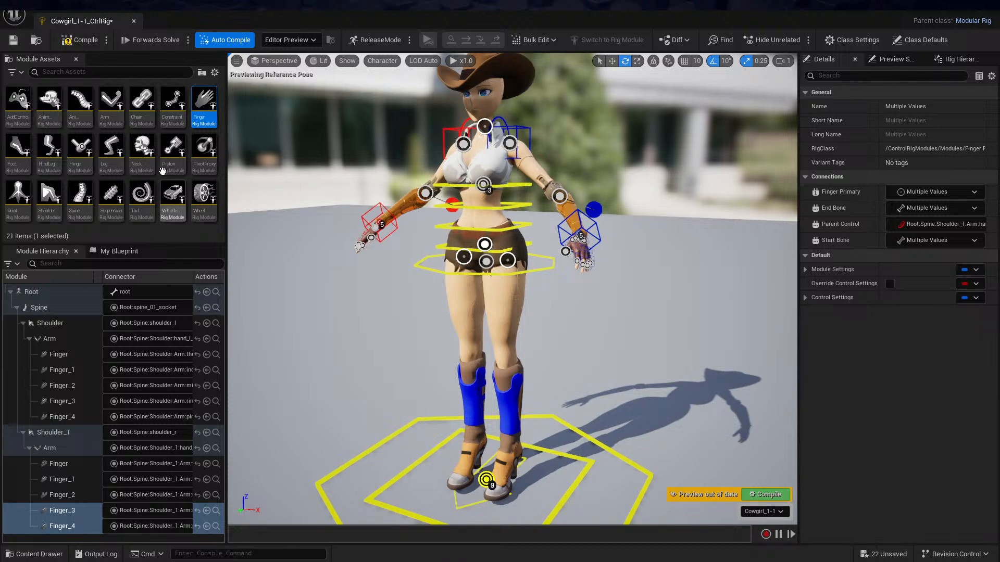
{"action": "mouse_move", "coordinate": [108, 145]}
{"action": "left_click_drag", "start_coordinate": [108, 146], "coordinate": [508, 259]}
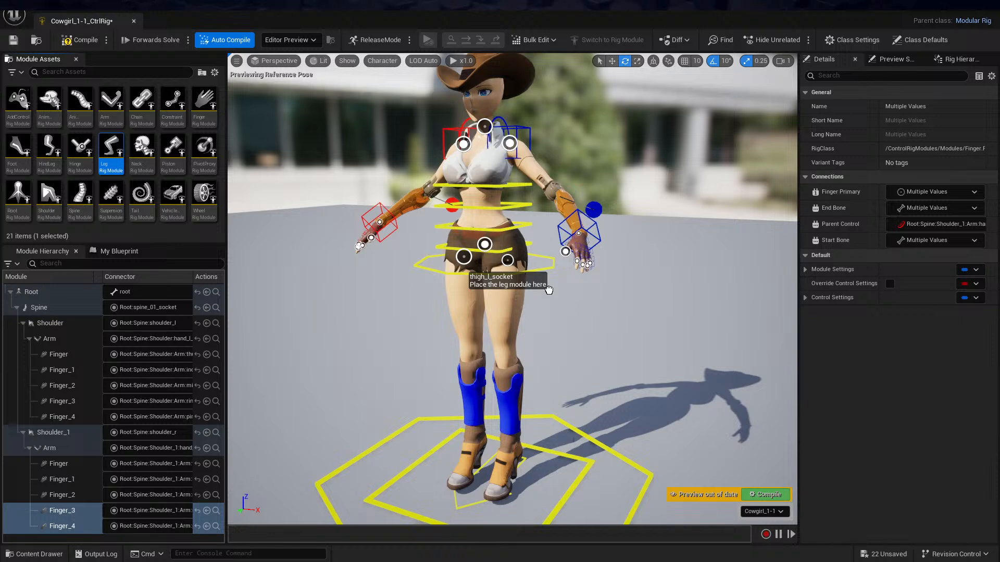
{"action": "left_click_drag", "start_coordinate": [548, 289], "coordinate": [549, 289]}
Attach a second Leg module to the right thigh socket
{"action": "left_click_drag", "start_coordinate": [601, 356], "coordinate": [575, 344], "text": "alt"}
{"action": "middle_click_drag", "start_coordinate": [601, 356], "coordinate": [619, 397]}
{"action": "left_click_drag", "start_coordinate": [601, 356], "coordinate": [616, 345], "text": "alt"}
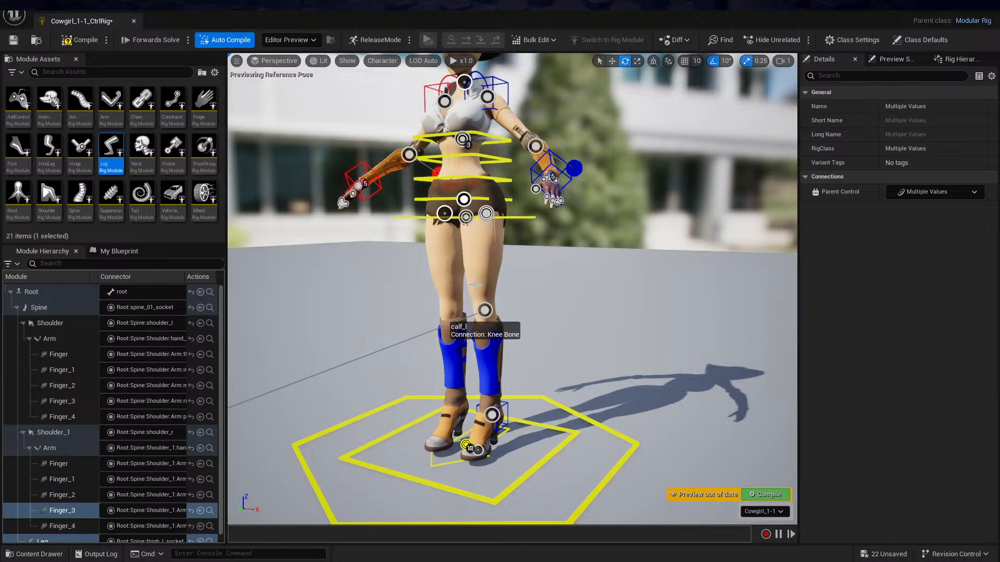
{"action": "left_click_drag", "start_coordinate": [110, 155], "coordinate": [461, 240]}
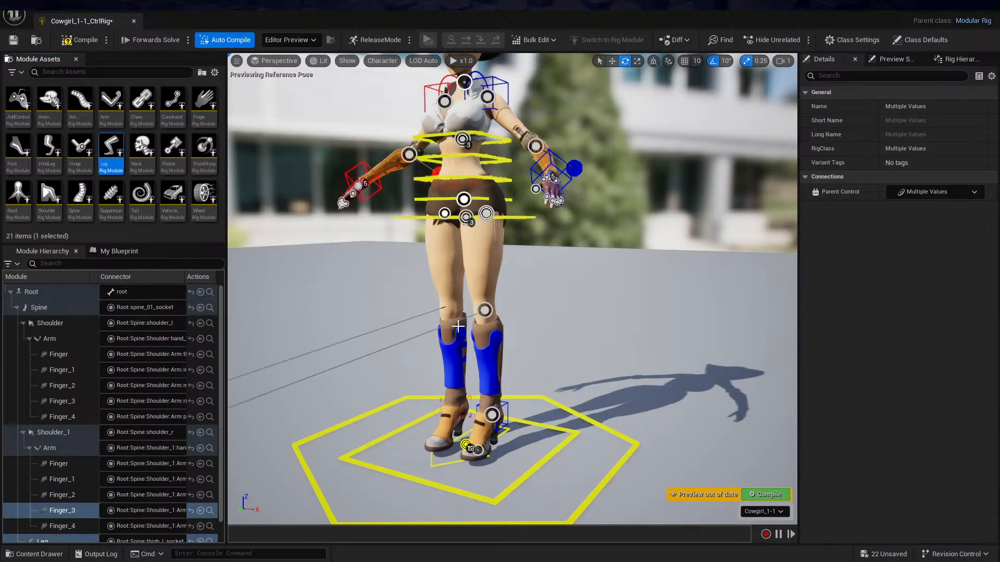
{"action": "mouse_move", "coordinate": [550, 370]}
{"action": "left_mouse_down", "text": "alt"}
{"action": "mouse_move", "coordinate": [474, 365]}
{"action": "mouse_move", "coordinate": [550, 370]}
{"action": "left_mouse_up", "text": "alt"}
Attach a Foot module to the foot_l_socket on the cowgirl's left foot
{"action": "scroll", "coordinate": [550, 370], "scroll_direction": "down", "scroll_amount": 2}
{"action": "scroll", "coordinate": [549, 370], "scroll_direction": "up", "scroll_amount": 4}
{"action": "right_click_drag", "start_coordinate": [572, 370], "coordinate": [604, 369], "text": "alt"}
{"action": "middle_click_drag", "start_coordinate": [572, 370], "coordinate": [571, 442], "text": "alt"}
{"action": "right_click_drag", "start_coordinate": [572, 369], "coordinate": [620, 369], "text": "alt"}
{"action": "left_click_drag", "start_coordinate": [493, 326], "coordinate": [489, 388], "text": "alt"}
{"action": "mouse_move", "coordinate": [476, 297]}
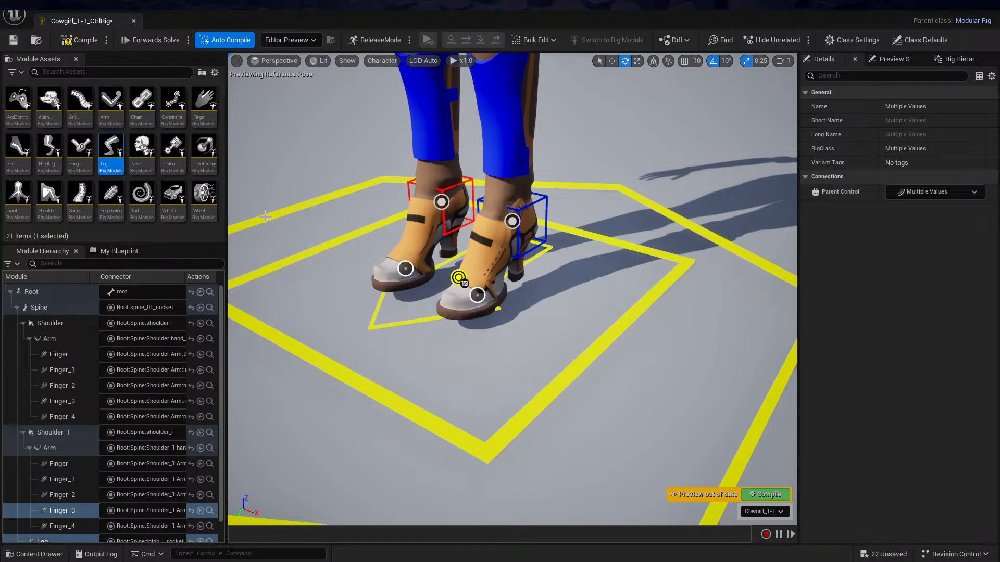
{"action": "mouse_move", "coordinate": [16, 147]}
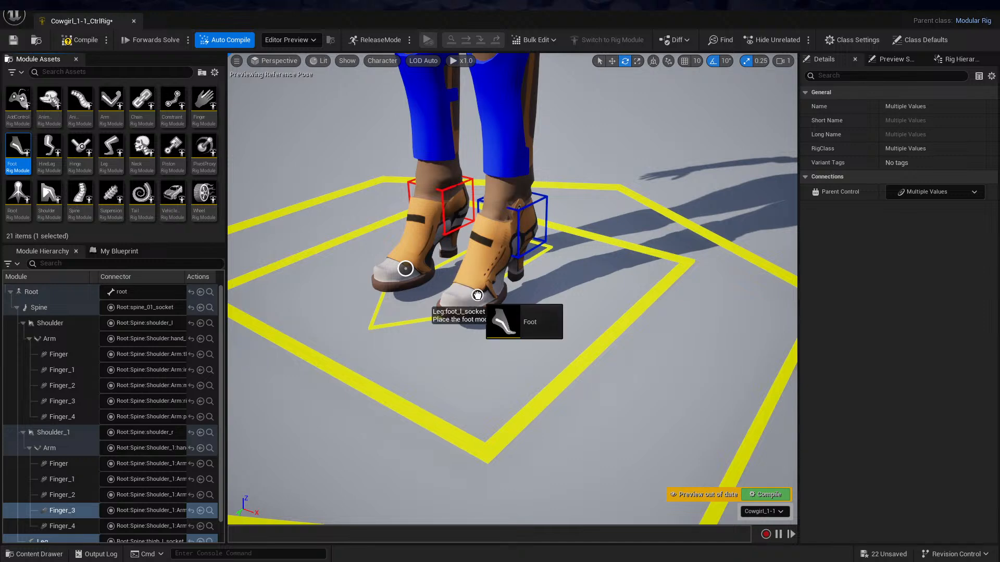
{"action": "left_click_drag", "start_coordinate": [478, 295], "coordinate": [478, 296]}
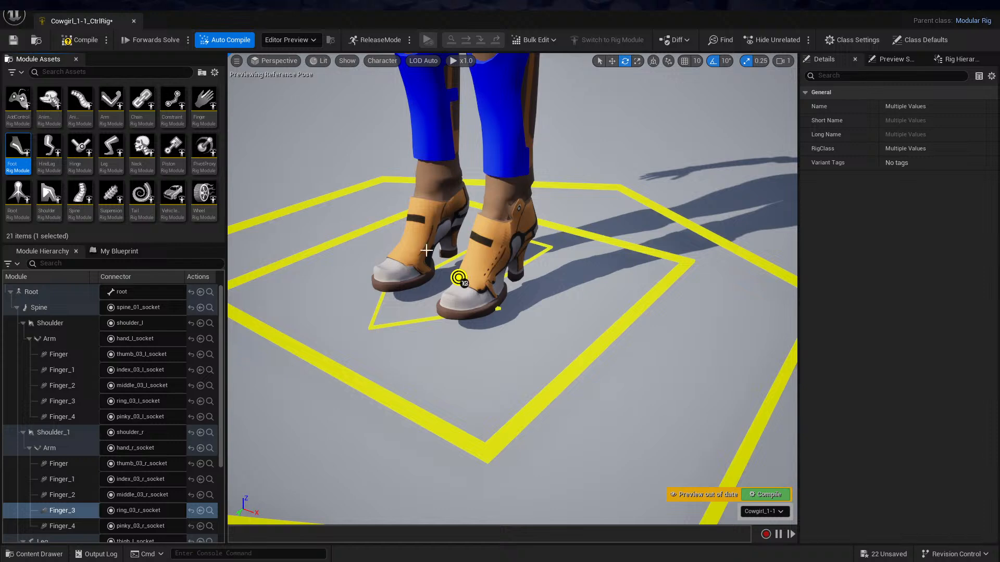
Compile the modular control rig with the Foot module attached
{"action": "left_click_drag", "start_coordinate": [478, 296], "coordinate": [539, 315], "text": "alt"}
{"action": "left_click_drag", "start_coordinate": [438, 297], "coordinate": [469, 280], "text": "alt"}
{"action": "scroll", "coordinate": [513, 289], "scroll_direction": "down", "scroll_amount": 2}
{"action": "scroll", "coordinate": [512, 289], "scroll_direction": "up", "scroll_amount": 5}
{"action": "scroll", "coordinate": [513, 289], "scroll_direction": "down", "scroll_amount": 9}
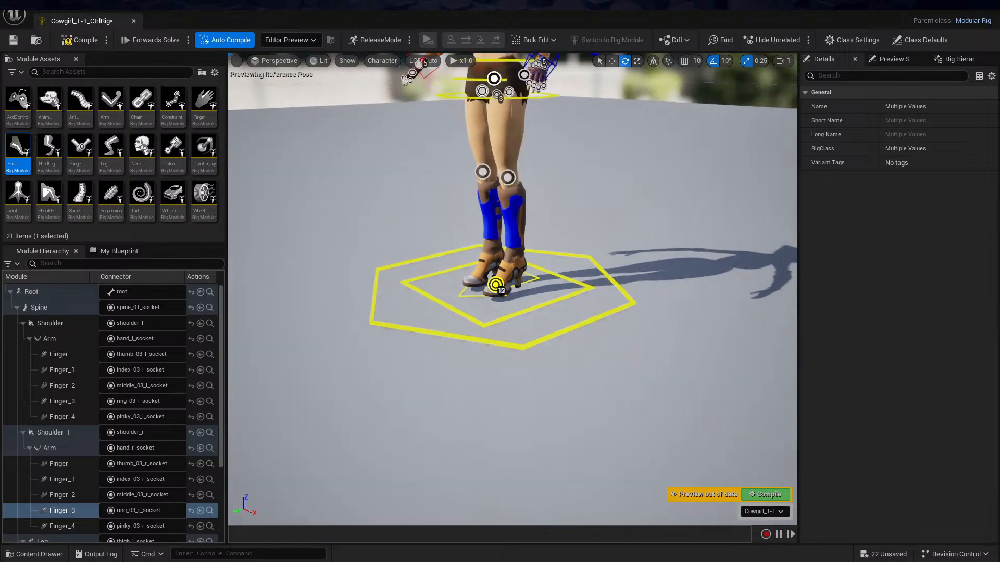
{"action": "middle_click_drag", "start_coordinate": [599, 210], "coordinate": [600, 303]}
{"action": "left_click_drag", "start_coordinate": [600, 210], "coordinate": [644, 229], "text": "alt"}
{"action": "left_click_drag", "start_coordinate": [564, 272], "coordinate": [559, 246], "text": "alt"}
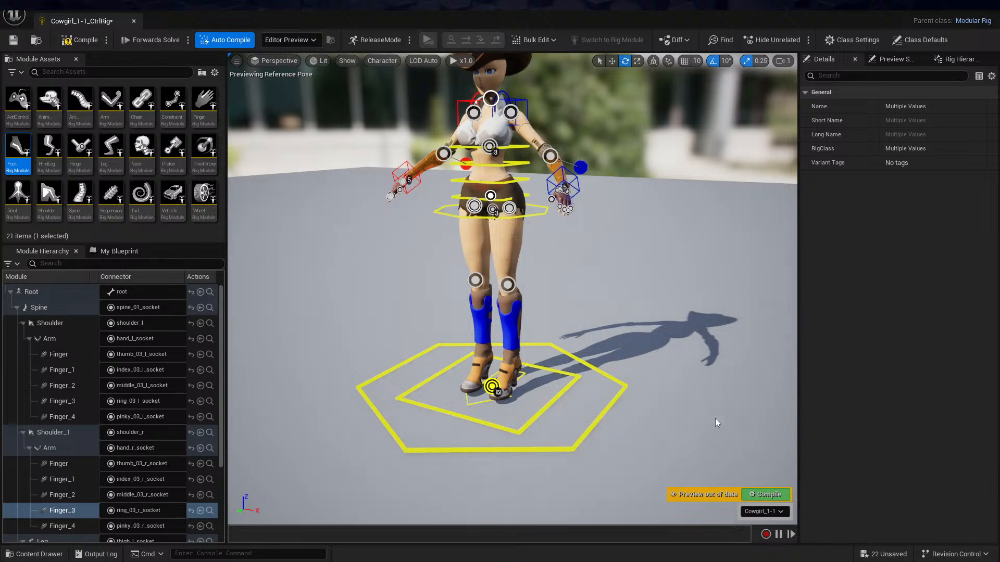
{"action": "left_click", "coordinate": [764, 494]}
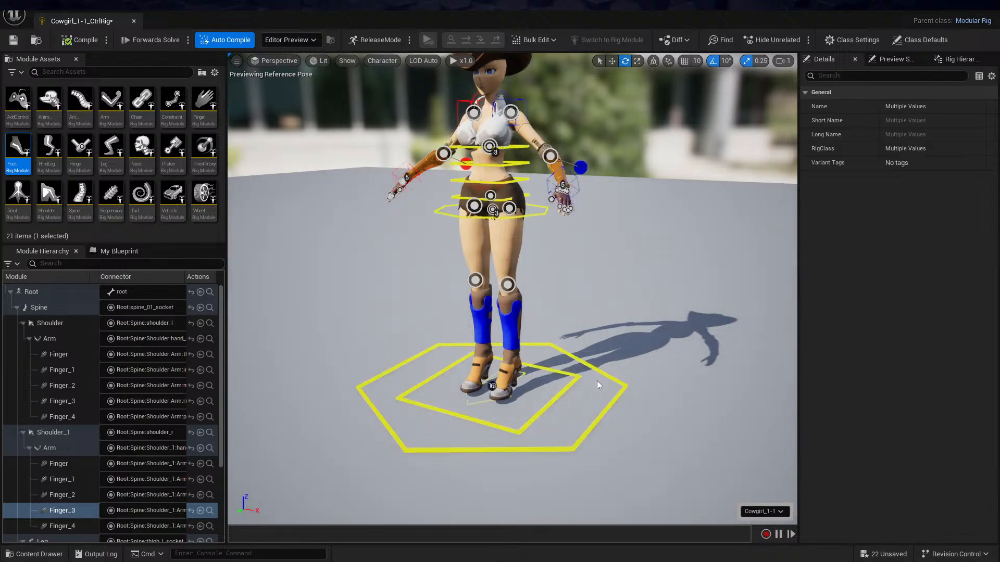
Undo the Foot module attachment on the cowgirl's left foot
{"action": "mouse_move", "coordinate": [571, 314]}
{"action": "left_mouse_down", "text": "alt"}
{"action": "mouse_move", "coordinate": [609, 317]}
{"action": "mouse_move", "coordinate": [571, 315]}
{"action": "left_mouse_up", "text": "alt"}
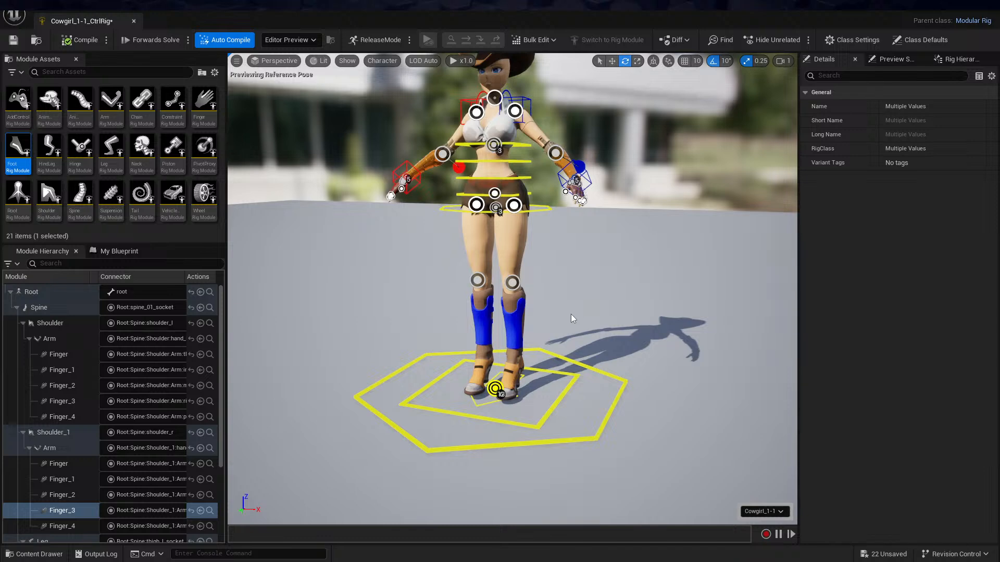
{"action": "key", "text": "ctrl+z"}
{"action": "mouse_move", "coordinate": [547, 359]}
{"action": "left_mouse_down", "text": "alt"}
{"action": "mouse_move", "coordinate": [625, 359]}
{"action": "mouse_move", "coordinate": [531, 360]}
{"action": "mouse_move", "coordinate": [539, 351]}
{"action": "left_mouse_up", "text": "alt"}
{"action": "mouse_move", "coordinate": [538, 352]}
{"action": "right_mouse_down", "text": "alt"}
{"action": "mouse_move", "coordinate": [591, 351]}
{"action": "mouse_move", "coordinate": [541, 351]}
{"action": "right_mouse_up", "text": "alt"}
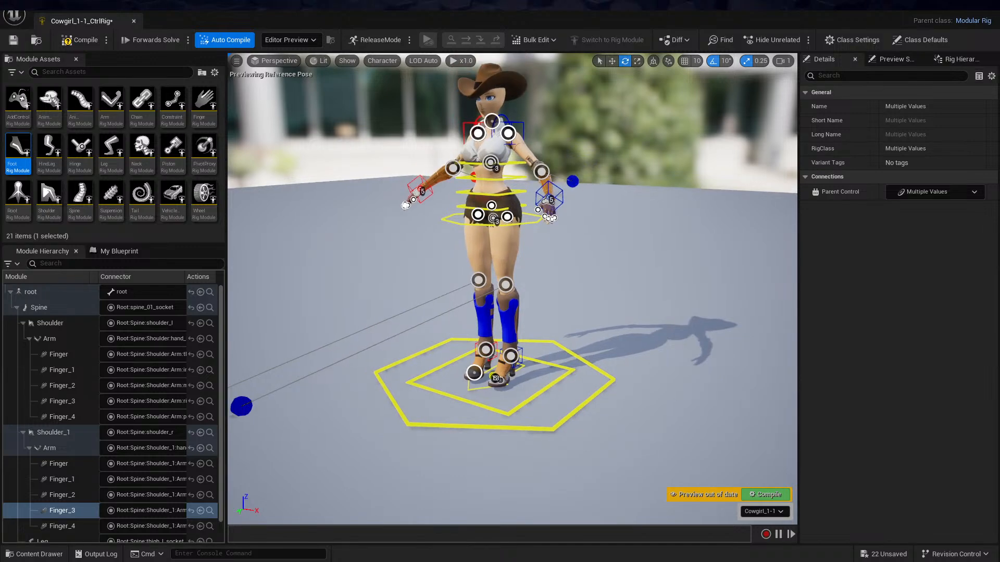
{"action": "mouse_move", "coordinate": [603, 263]}
{"action": "right_mouse_down", "text": "alt"}
{"action": "mouse_move", "coordinate": [589, 263]}
{"action": "mouse_move", "coordinate": [618, 257]}
{"action": "right_mouse_up", "text": "alt"}
{"action": "left_click_drag", "start_coordinate": [618, 257], "coordinate": [578, 253], "text": "alt"}
{"action": "left_click_drag", "start_coordinate": [530, 371], "coordinate": [575, 372], "text": "alt"}
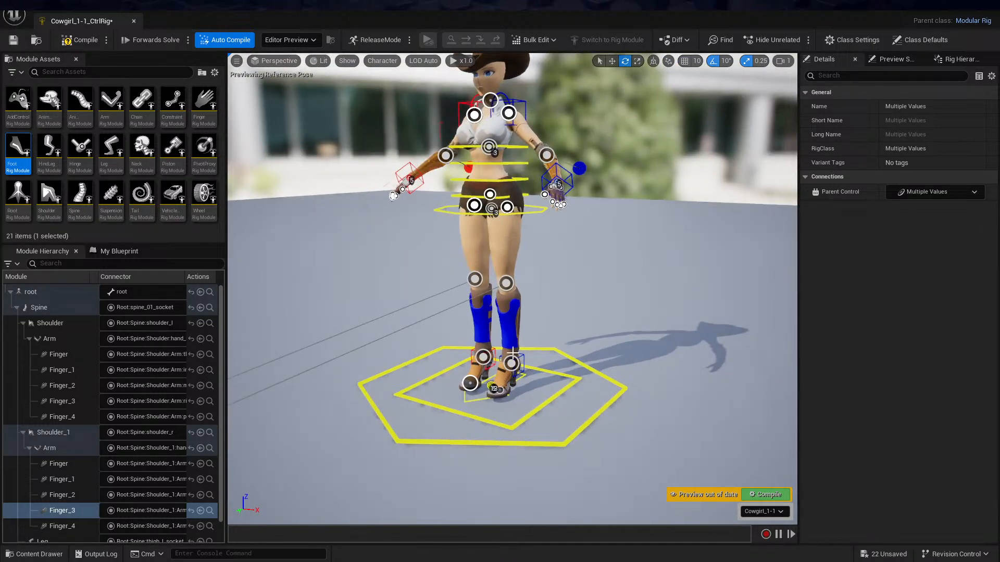
{"action": "left_click_drag", "start_coordinate": [561, 215], "coordinate": [615, 265], "text": "alt"}
{"action": "middle_click_drag", "start_coordinate": [616, 265], "coordinate": [644, 350], "text": "alt"}
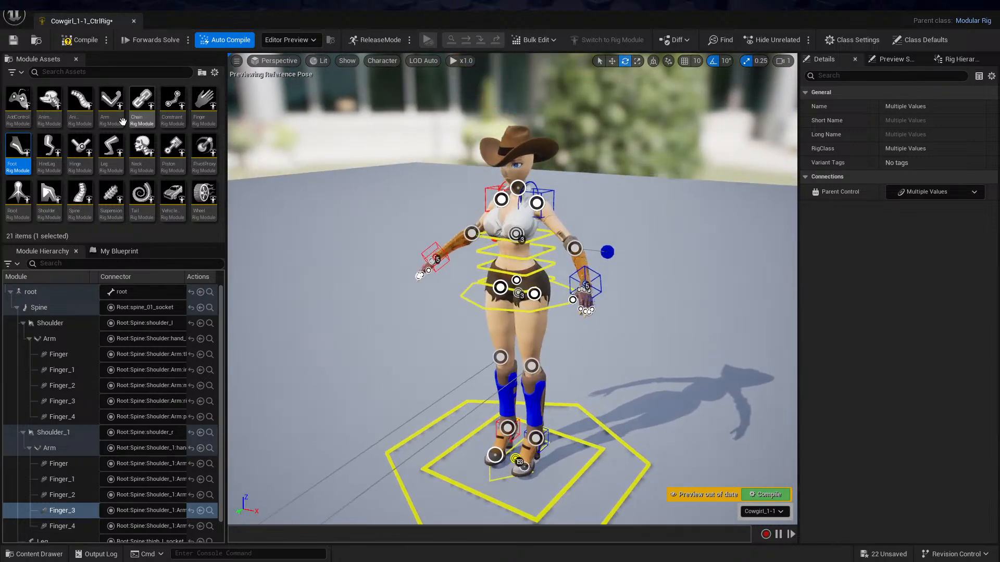
Attach a Neck module to the neck_socket at the base of the cowgirl's neck
{"action": "left_click_drag", "start_coordinate": [142, 151], "coordinate": [523, 181]}
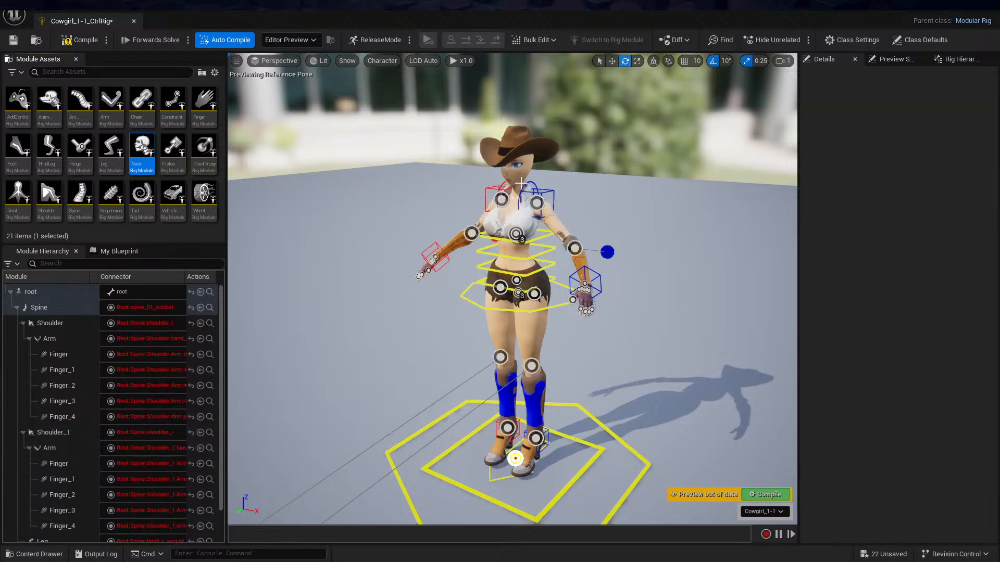
{"action": "left_click_drag", "start_coordinate": [590, 158], "coordinate": [616, 137], "text": "alt"}
{"action": "scroll", "coordinate": [591, 158], "scroll_direction": "down", "scroll_amount": 3}
{"action": "middle_click_drag", "start_coordinate": [591, 158], "coordinate": [591, 91], "text": "alt"}
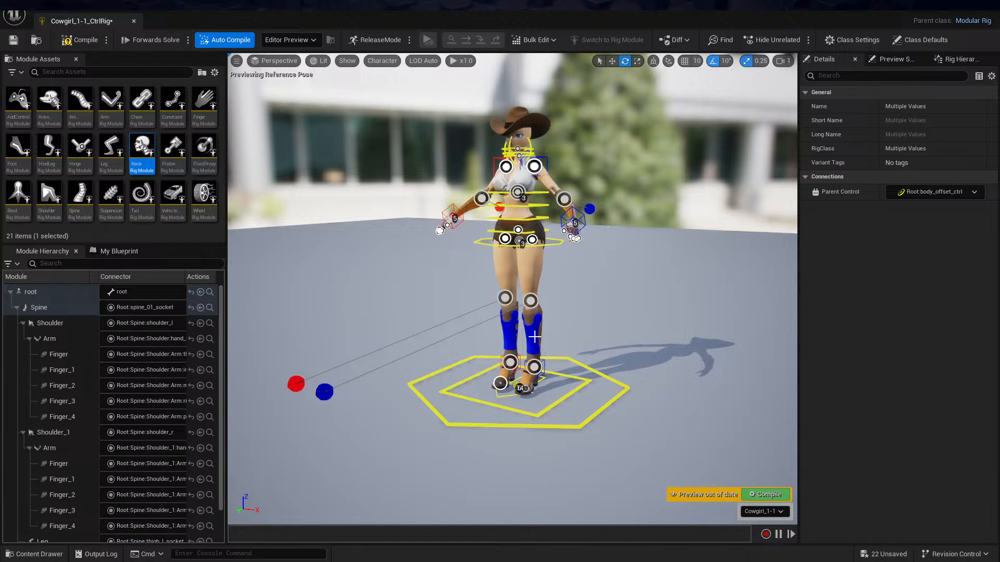
Set the Pole Vector Position of the left Leg module to 0.5 and then reduce it to 0.3
{"action": "scroll", "coordinate": [156, 364], "scroll_direction": "down", "scroll_amount": 2}
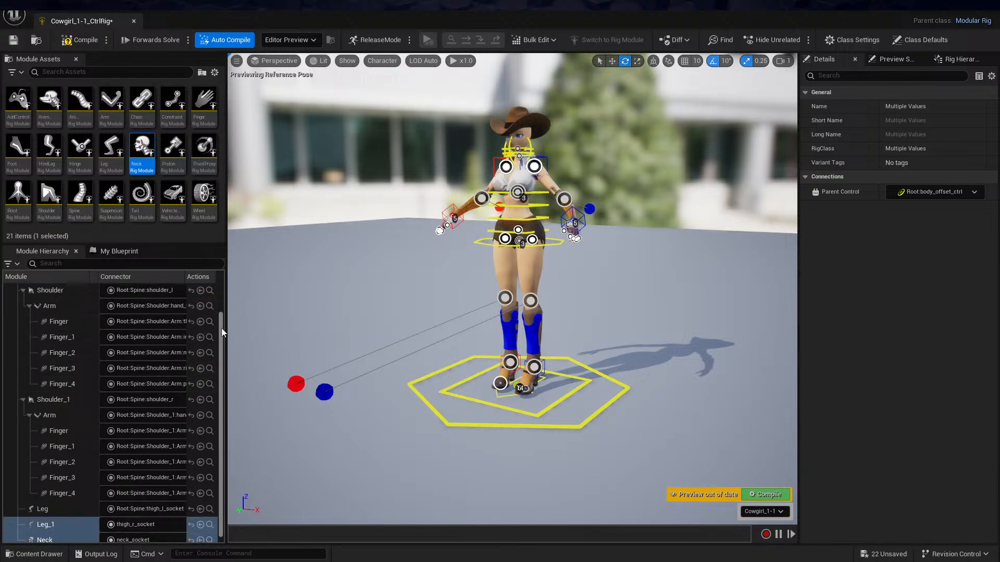
{"action": "left_click_drag", "start_coordinate": [221, 327], "coordinate": [222, 343]}
{"action": "left_click", "coordinate": [50, 503]}
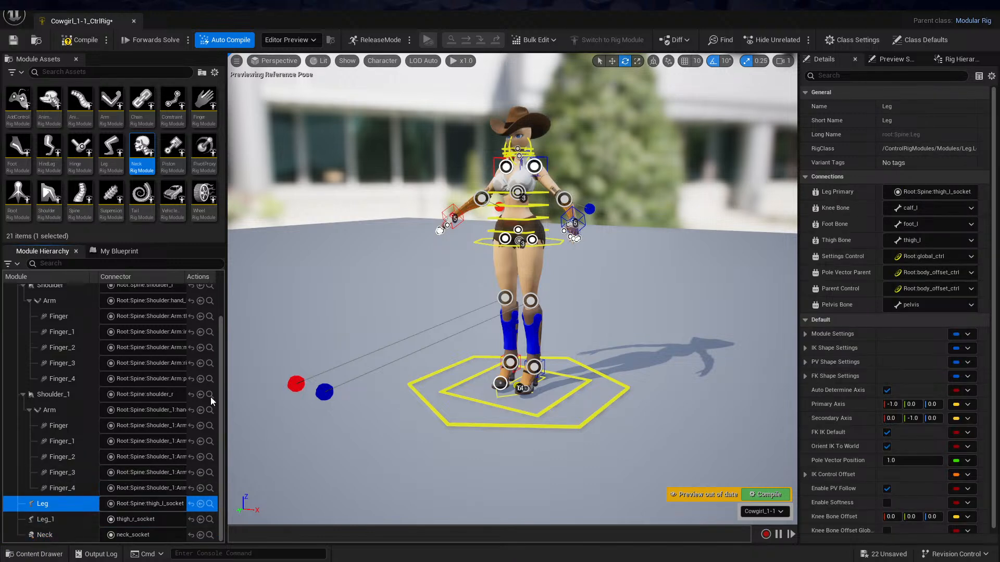
{"action": "scroll", "coordinate": [857, 326], "scroll_direction": "down", "scroll_amount": 1}
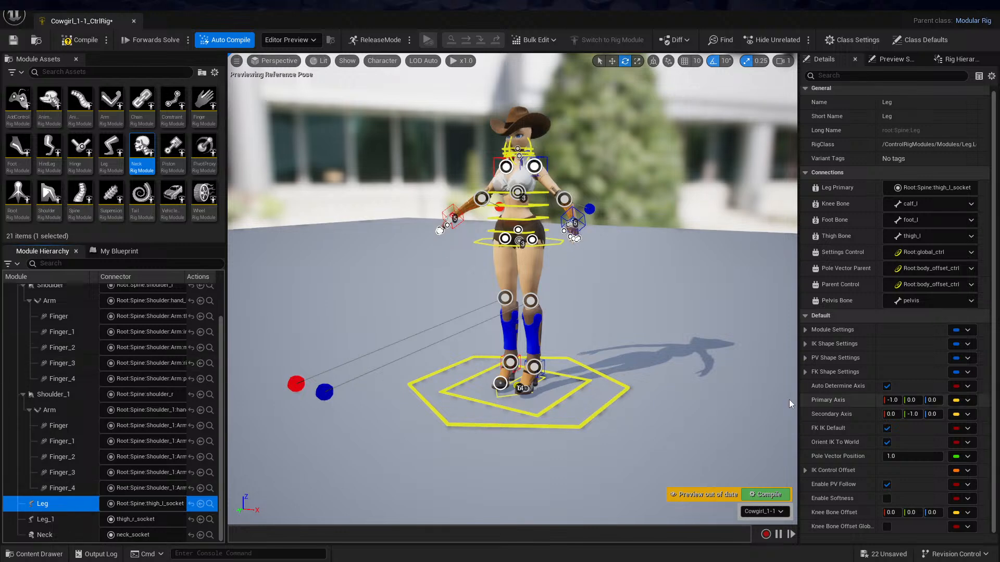
{"action": "left_click", "coordinate": [896, 457]}
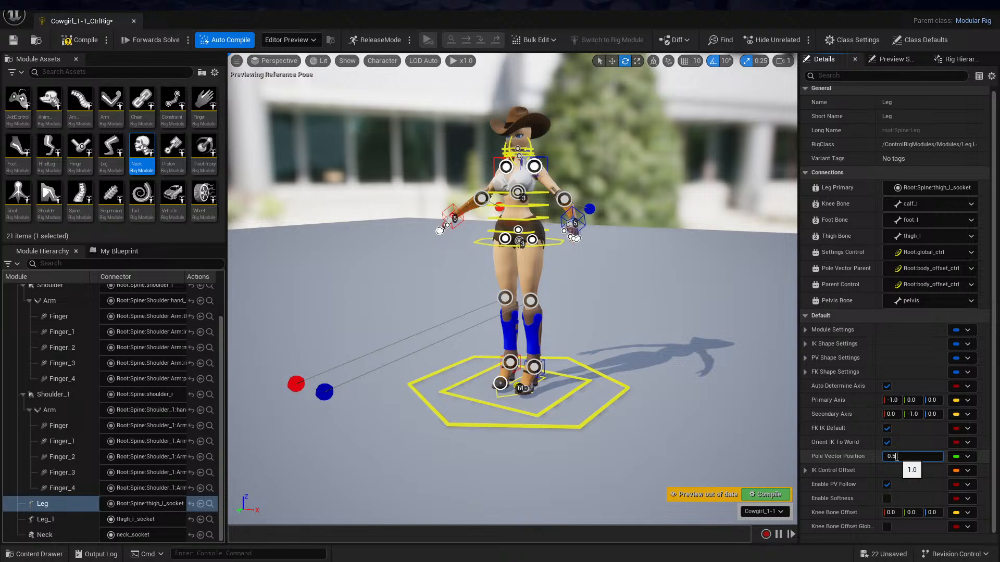
{"action": "key", "text": "Return"}
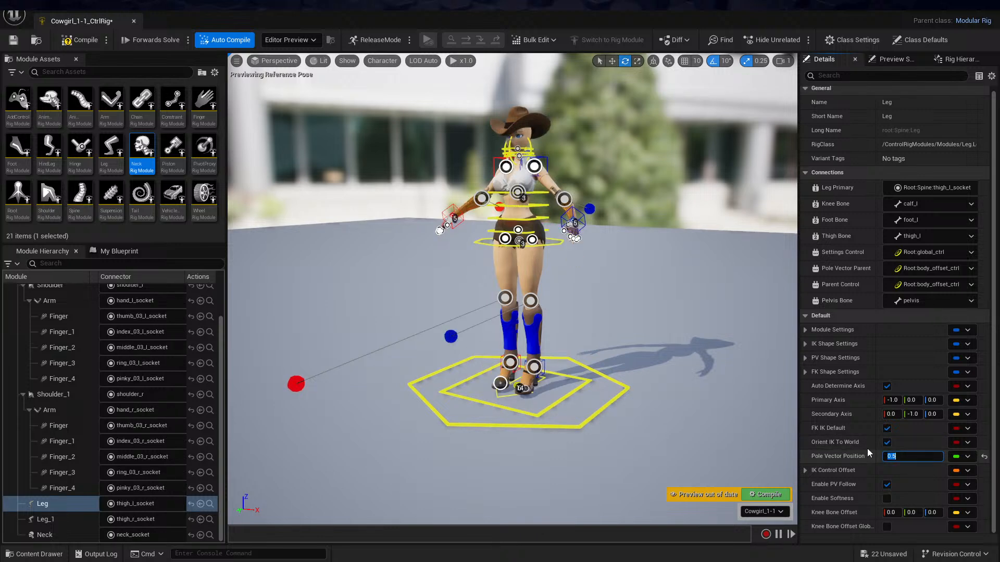
{"action": "type", "text": "0.3"}
{"action": "key", "text": "Return"}
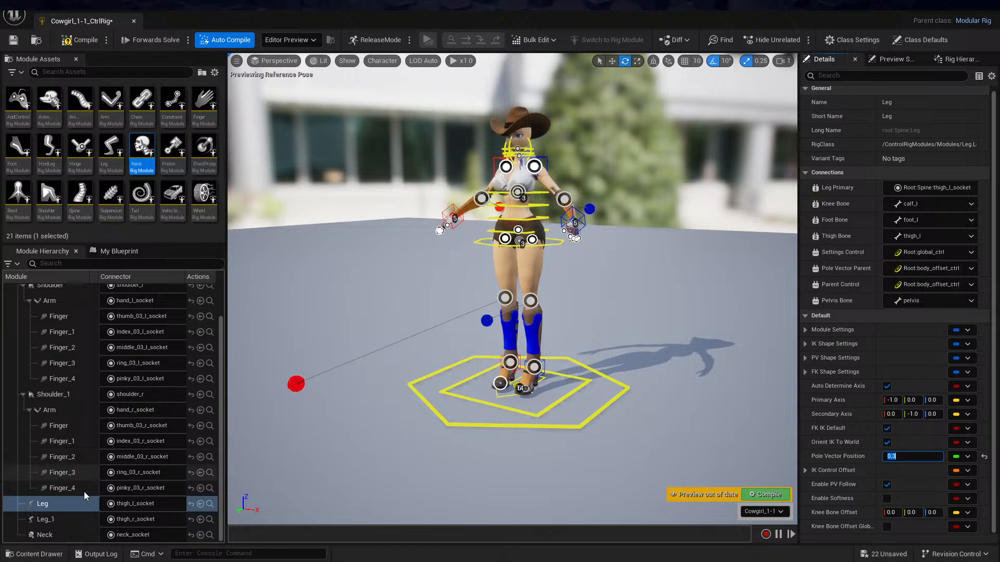
Set the Pole Vector Position of the right leg module, Leg_1, to 0.3
{"action": "left_click", "coordinate": [76, 517]}
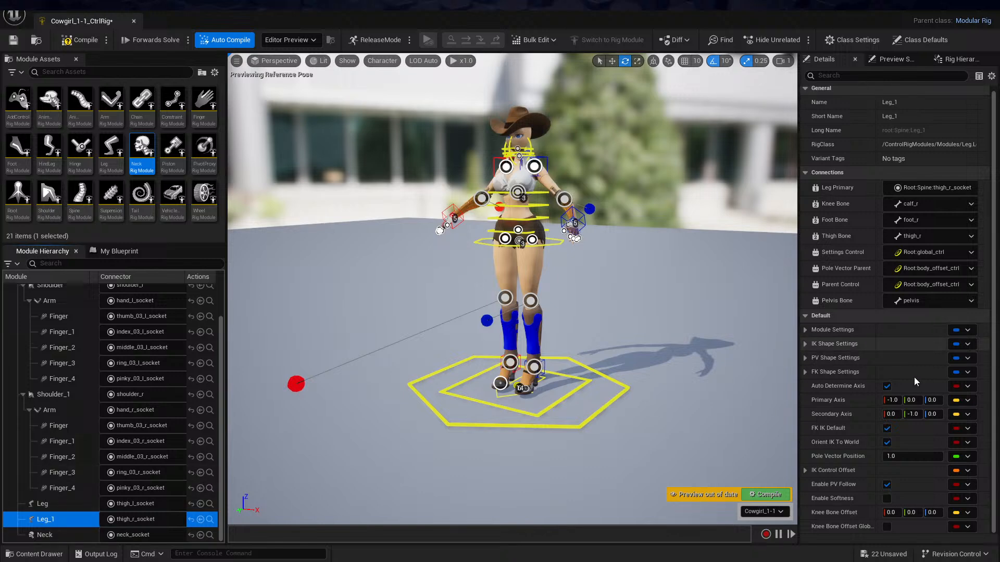
{"action": "left_click", "coordinate": [905, 458]}
{"action": "type", "text": "0"}
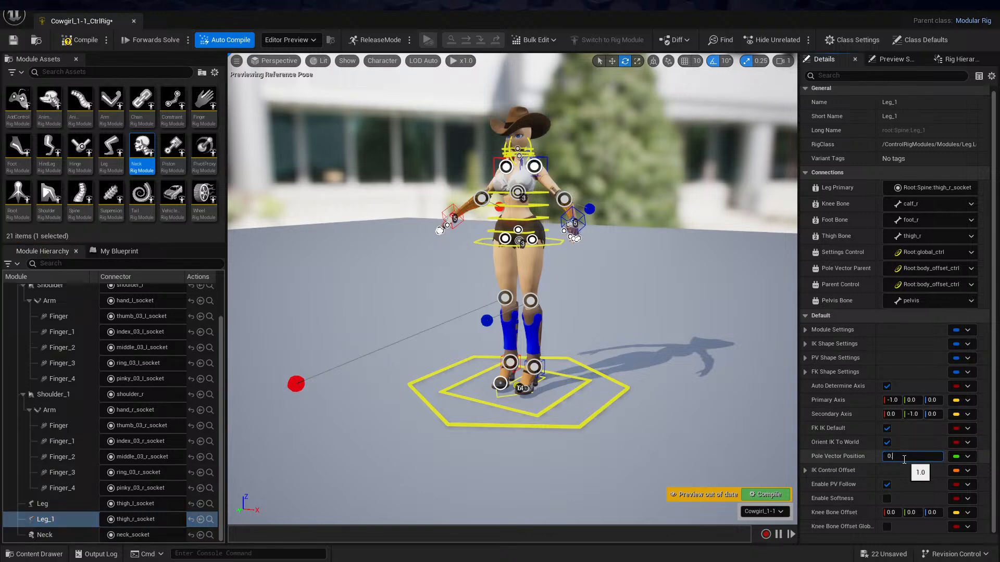
{"action": "type", "text": ".3"}
{"action": "key", "text": "Return"}
Compile the modular control rig and save the Cowgirl_1-1_CtrlRig asset
{"action": "left_click_drag", "start_coordinate": [596, 270], "coordinate": [651, 264], "text": "alt"}
{"action": "scroll", "coordinate": [595, 269], "scroll_direction": "down", "scroll_amount": 3}
{"action": "scroll", "coordinate": [596, 270], "scroll_direction": "up", "scroll_amount": 7}
{"action": "scroll", "coordinate": [595, 270], "scroll_direction": "down", "scroll_amount": 4}
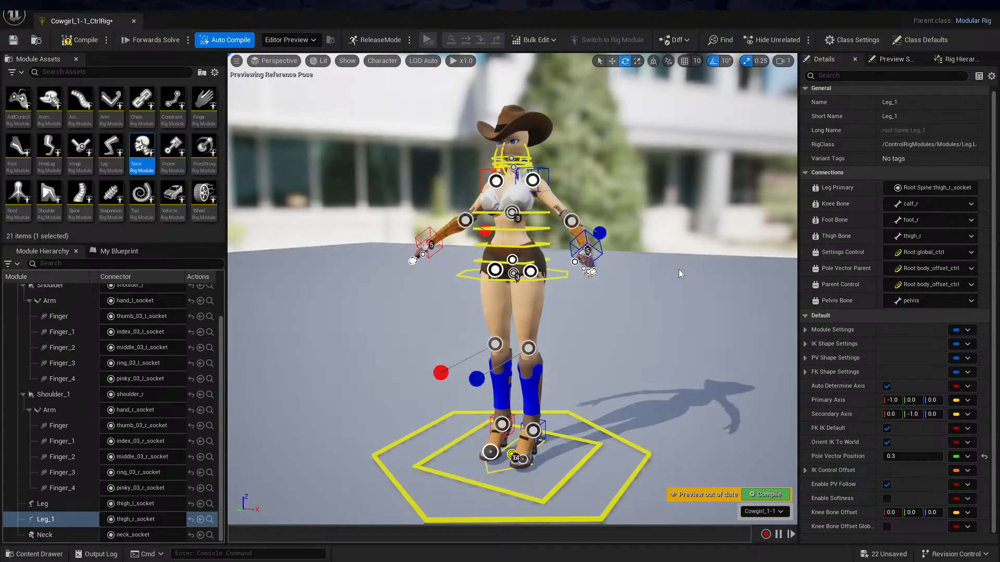
{"action": "left_click", "coordinate": [765, 495]}
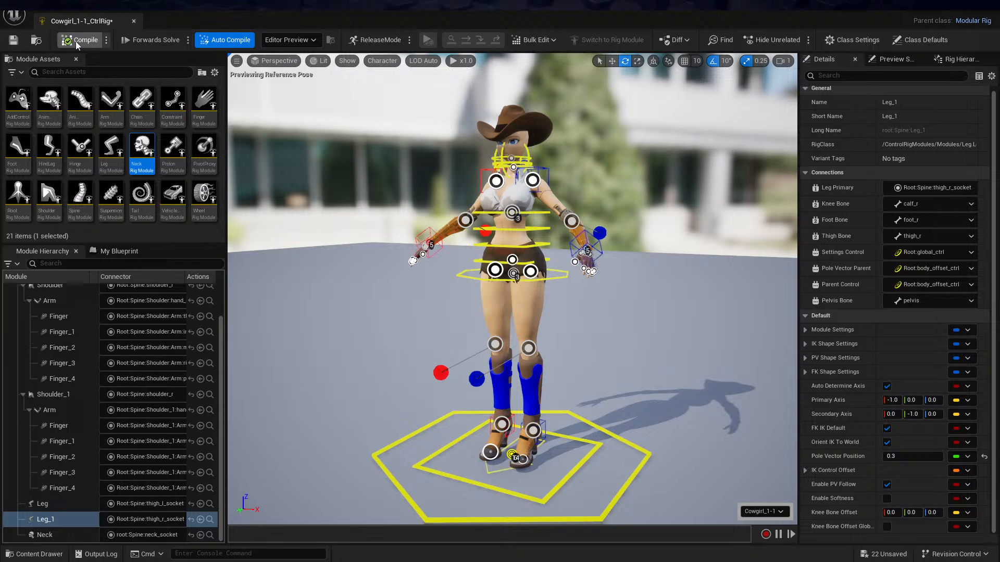
{"action": "left_click", "coordinate": [13, 40]}
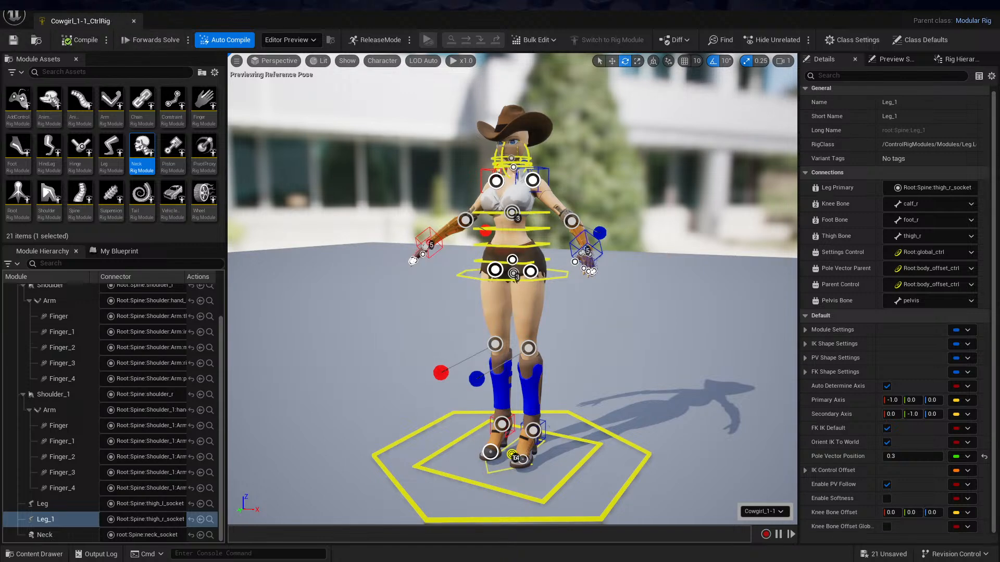
Return to the ThirdPersonMap level and place the Cowgirl_1-1_CtrlRig asset from the FBX_Import folder on the raised platform
{"action": "left_click", "coordinate": [988, 13]}
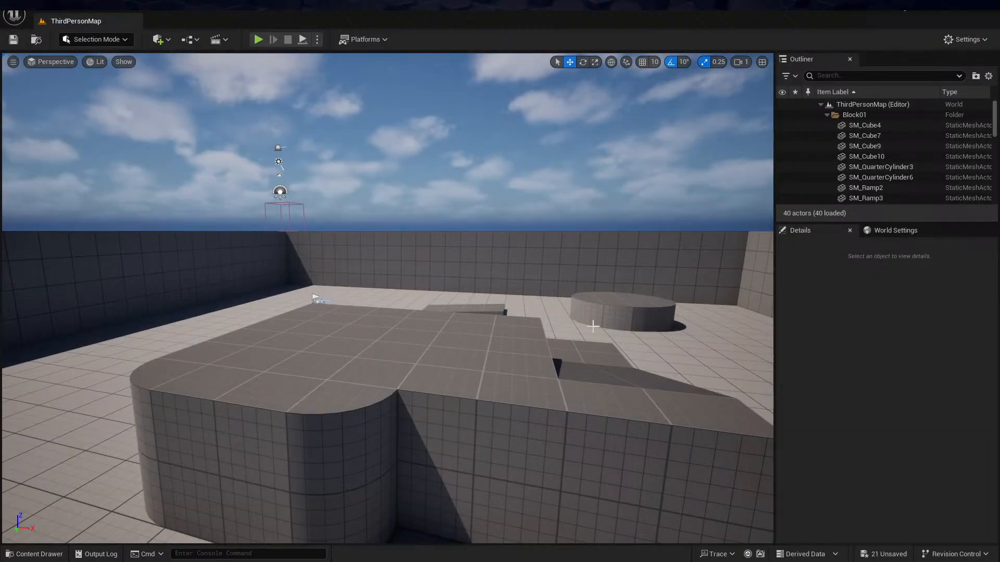
{"action": "key", "text": "ctrl+space"}
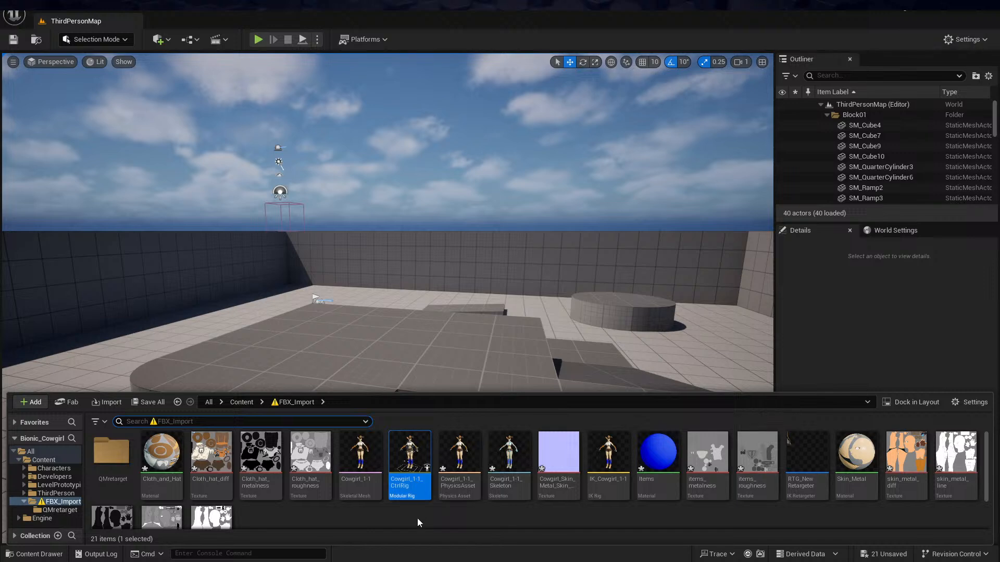
{"action": "left_click_drag", "start_coordinate": [410, 463], "coordinate": [379, 341]}
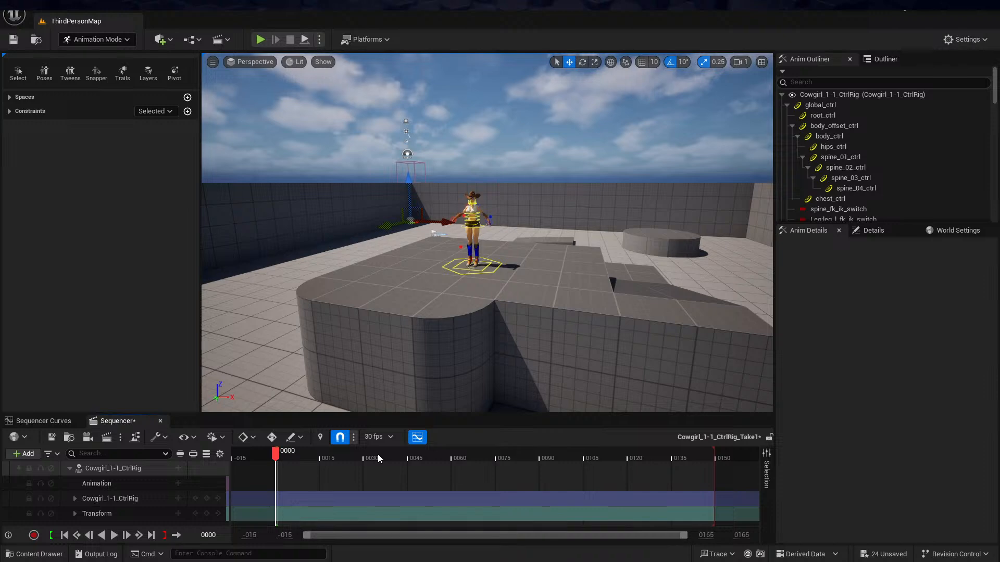
Select body_offset_ctrl at the cowgirl's feet, frame it, and examine the rig controls around the character in the level
{"action": "left_click_drag", "start_coordinate": [485, 184], "coordinate": [560, 198], "text": "alt"}
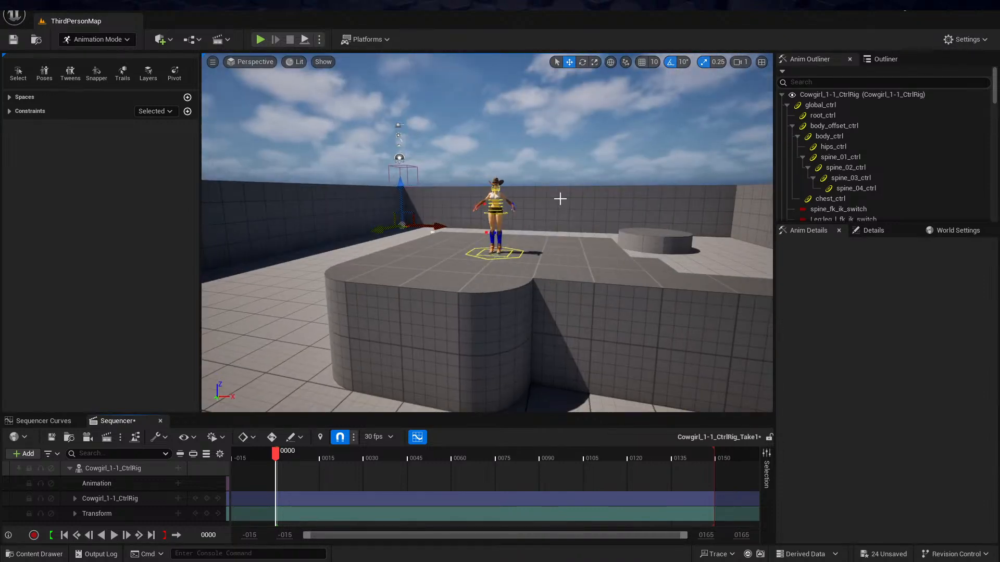
{"action": "left_click", "coordinate": [505, 258]}
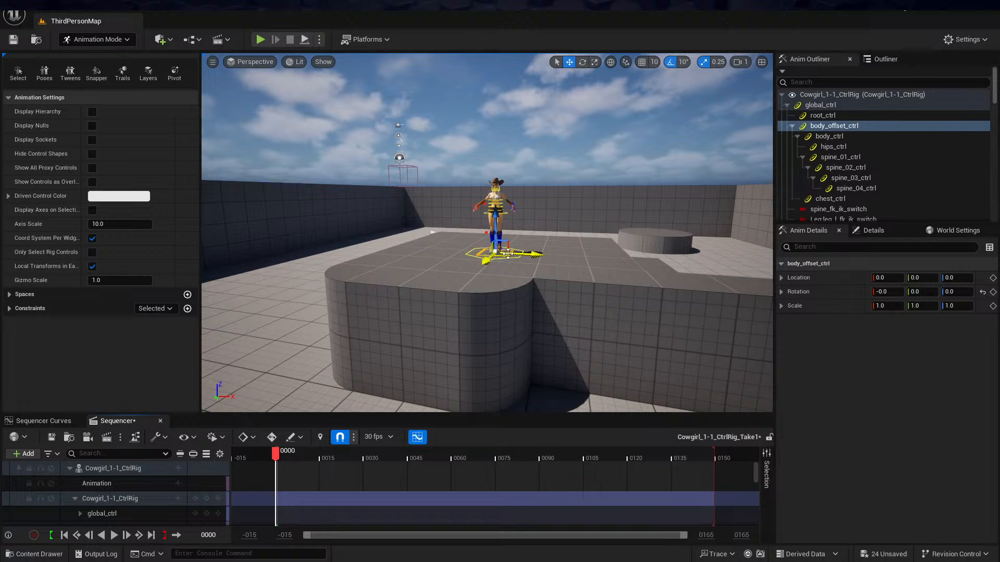
{"action": "key", "text": "f"}
{"action": "scroll", "coordinate": [605, 213], "scroll_direction": "down", "scroll_amount": 5}
{"action": "scroll", "coordinate": [610, 201], "scroll_direction": "up", "scroll_amount": 4}
{"action": "scroll", "coordinate": [621, 174], "scroll_direction": "down", "scroll_amount": 5}
{"action": "middle_click_drag", "start_coordinate": [623, 171], "coordinate": [598, 168]}
{"action": "left_click_drag", "start_coordinate": [603, 174], "coordinate": [552, 169], "text": "alt"}
{"action": "mouse_move", "coordinate": [552, 169]}
{"action": "right_mouse_down", "text": "alt"}
{"action": "mouse_move", "coordinate": [588, 169]}
{"action": "mouse_move", "coordinate": [536, 169]}
{"action": "right_mouse_up", "text": "alt"}
{"action": "left_click_drag", "start_coordinate": [610, 181], "coordinate": [606, 234], "text": "alt"}
{"action": "scroll", "coordinate": [610, 182], "scroll_direction": "down", "scroll_amount": 2}
{"action": "middle_click_drag", "start_coordinate": [610, 181], "coordinate": [597, 170]}
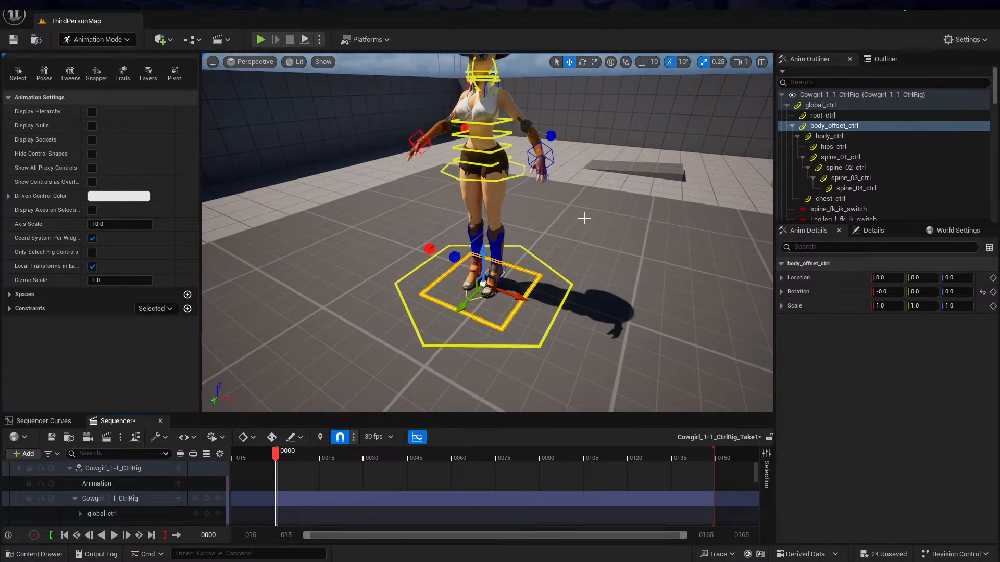
{"action": "middle_click_drag", "start_coordinate": [584, 216], "coordinate": [599, 201]}
{"action": "left_click_drag", "start_coordinate": [585, 215], "coordinate": [564, 218], "text": "alt"}
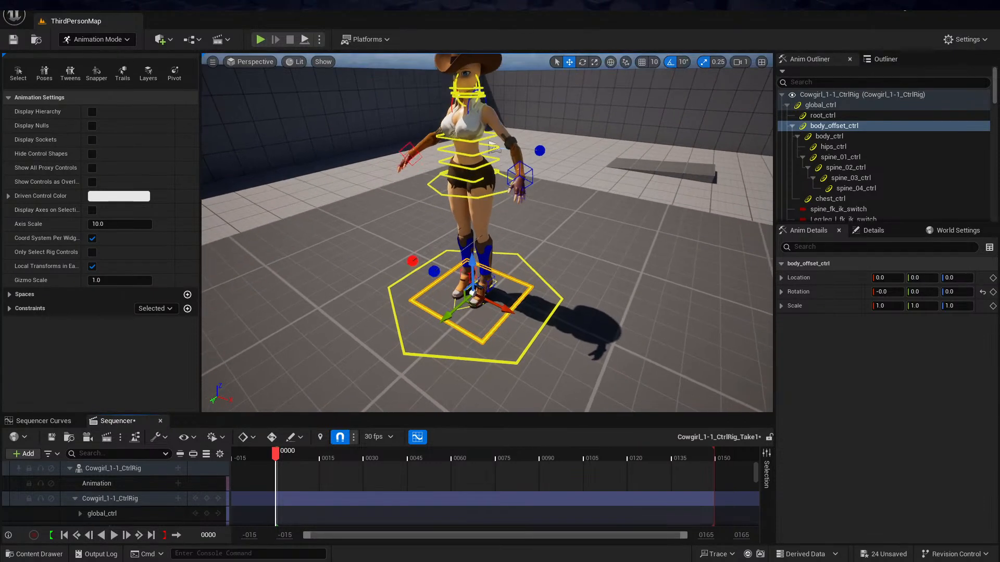
{"action": "middle_click_drag", "start_coordinate": [585, 215], "coordinate": [586, 195]}
{"action": "left_click_drag", "start_coordinate": [585, 215], "coordinate": [566, 179], "text": "alt"}
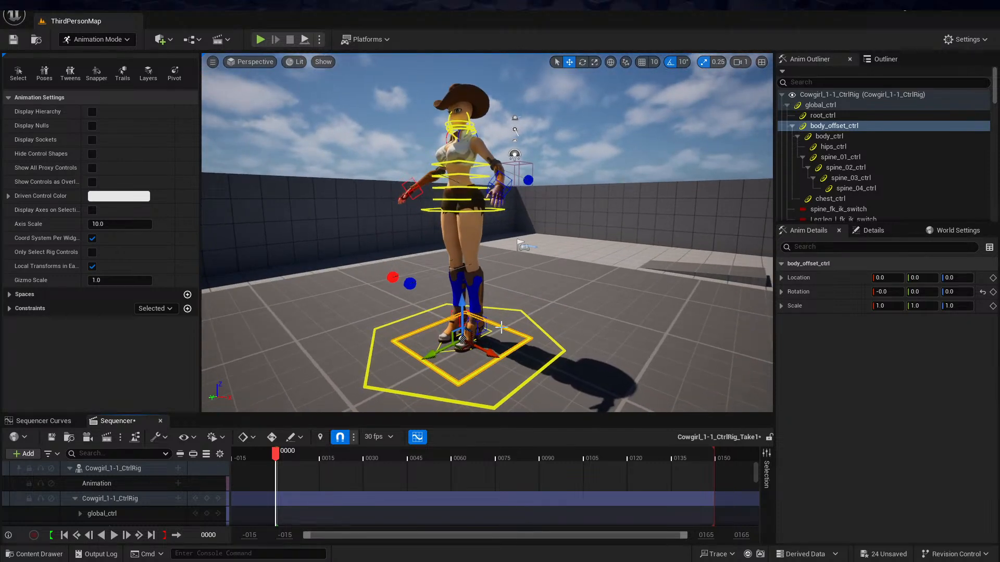
Select the left foot control and turn off rotation snapping, leaving grid snapping off as well
{"action": "left_click", "coordinate": [474, 327]}
{"action": "mouse_move", "coordinate": [537, 317]}
{"action": "left_mouse_down", "text": "alt"}
{"action": "mouse_move", "coordinate": [526, 315]}
{"action": "mouse_move", "coordinate": [538, 317]}
{"action": "left_mouse_up", "text": "alt"}
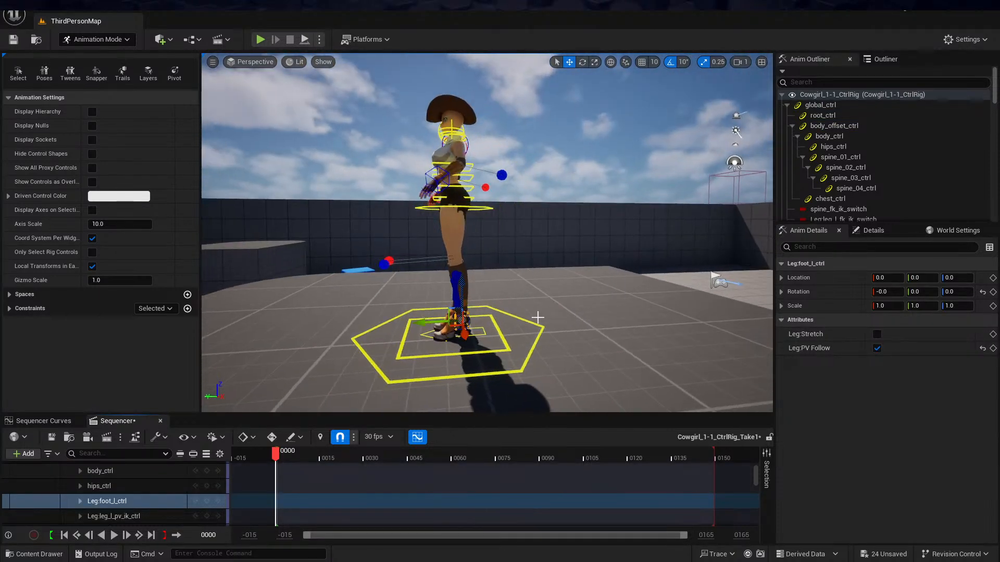
{"action": "left_click", "coordinate": [670, 64]}
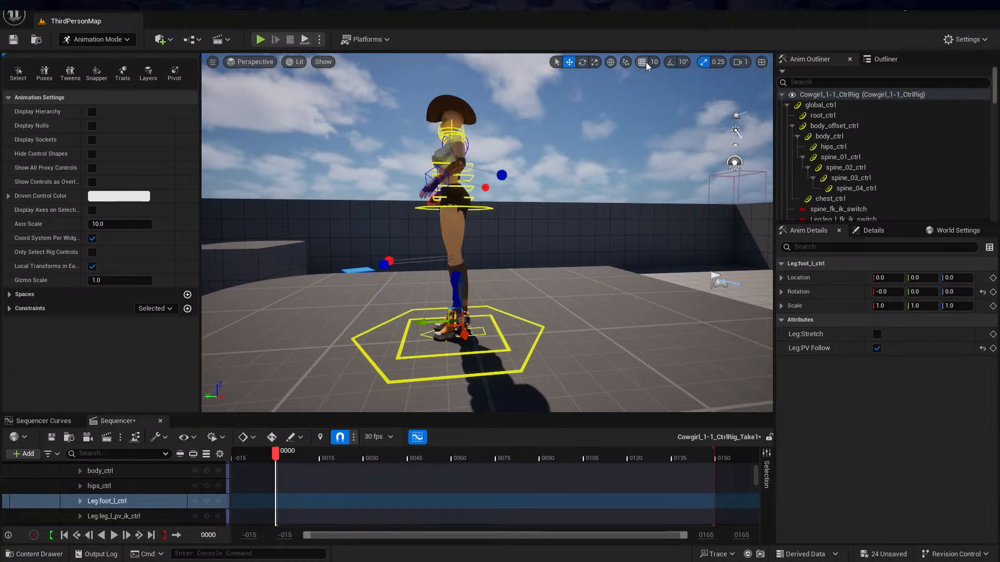
{"action": "left_click", "coordinate": [644, 62]}
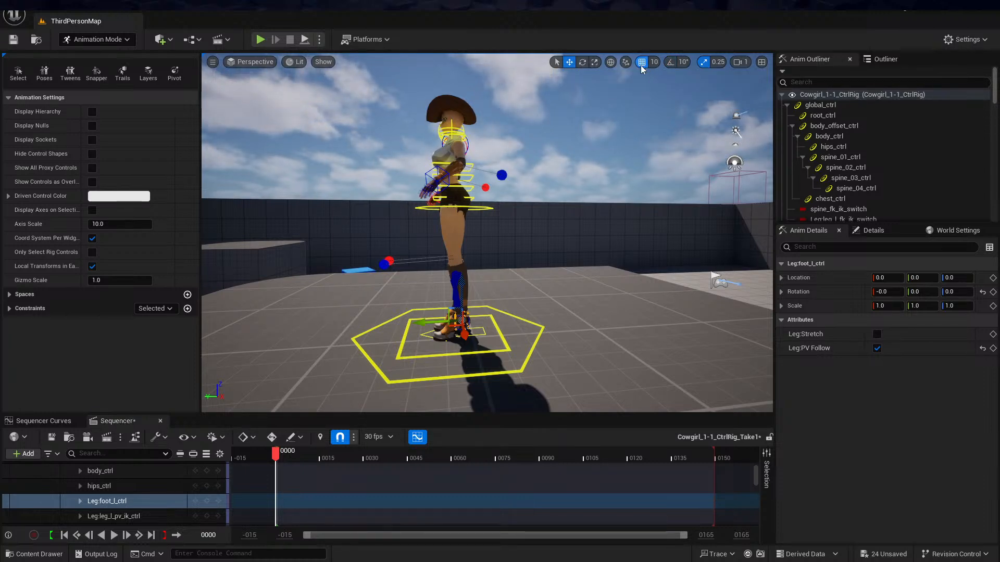
{"action": "left_click", "coordinate": [644, 63]}
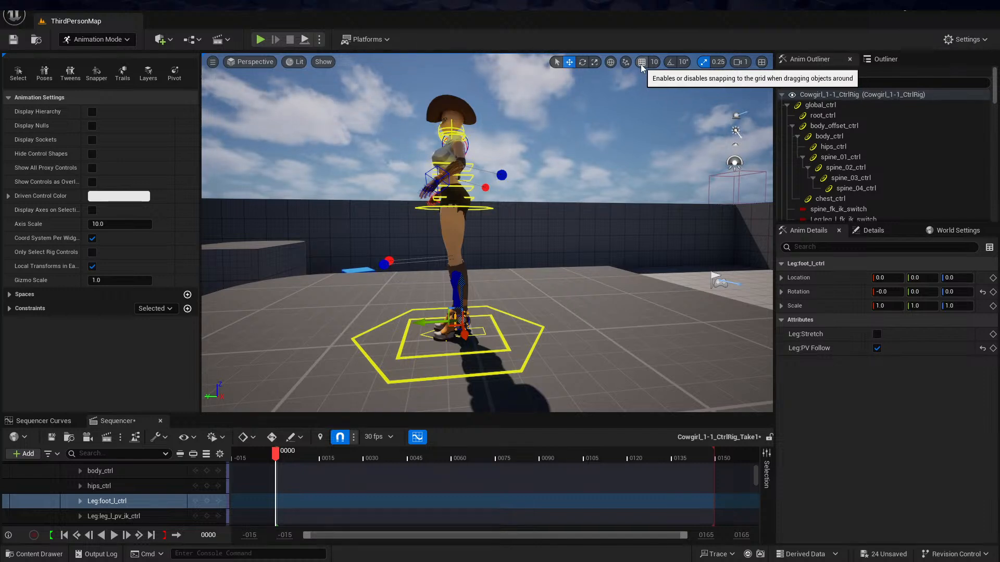
Toggle the transform gizmo of the left foot control between world and local coordinate space
{"action": "left_click_drag", "start_coordinate": [616, 120], "coordinate": [682, 134], "text": "alt"}
{"action": "left_click", "coordinate": [614, 66]}
{"action": "left_click", "coordinate": [612, 63]}
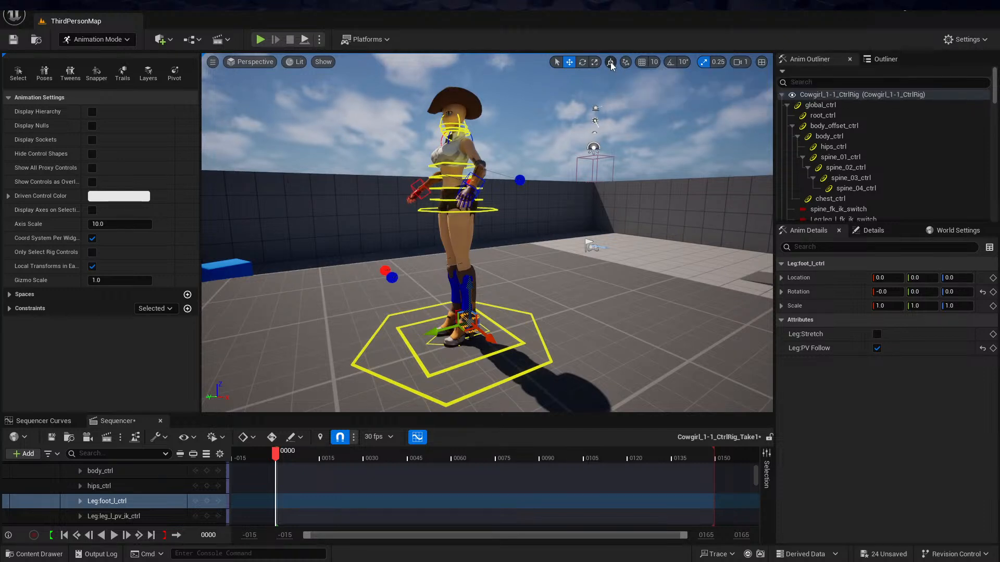
Frame the left foot control and set a keyframe for it at frame 0
{"action": "left_click_drag", "start_coordinate": [512, 233], "coordinate": [463, 232], "text": "alt"}
{"action": "right_click_drag", "start_coordinate": [511, 232], "coordinate": [542, 232], "text": "alt"}
{"action": "key", "text": "f"}
{"action": "left_click_drag", "start_coordinate": [546, 208], "coordinate": [523, 216], "text": "alt"}
{"action": "middle_click_drag", "start_coordinate": [544, 201], "coordinate": [544, 344], "text": "alt"}
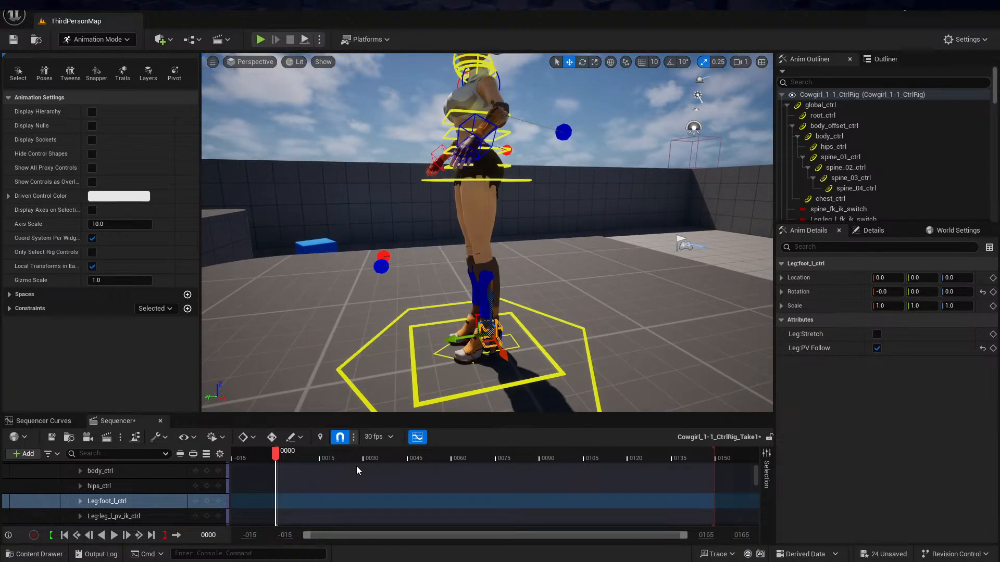
{"action": "key", "text": "s"}
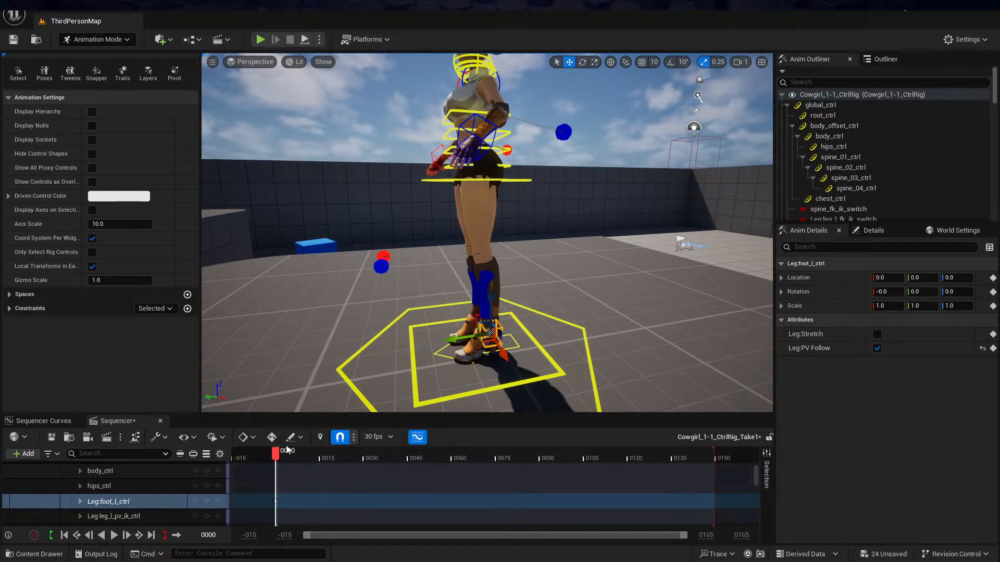
Go to frame 91 and lift the left foot control up and forward to about 4.8, 28.1, 30.9 so the knee bends
{"action": "left_click_drag", "start_coordinate": [276, 454], "coordinate": [545, 465]}
{"action": "left_click_drag", "start_coordinate": [538, 319], "coordinate": [497, 287], "text": "alt"}
{"action": "left_click_drag", "start_coordinate": [481, 332], "coordinate": [422, 270]}
{"action": "left_click_drag", "start_coordinate": [533, 190], "coordinate": [643, 230], "text": "alt"}
{"action": "left_click_drag", "start_coordinate": [537, 256], "coordinate": [507, 259], "text": "alt"}
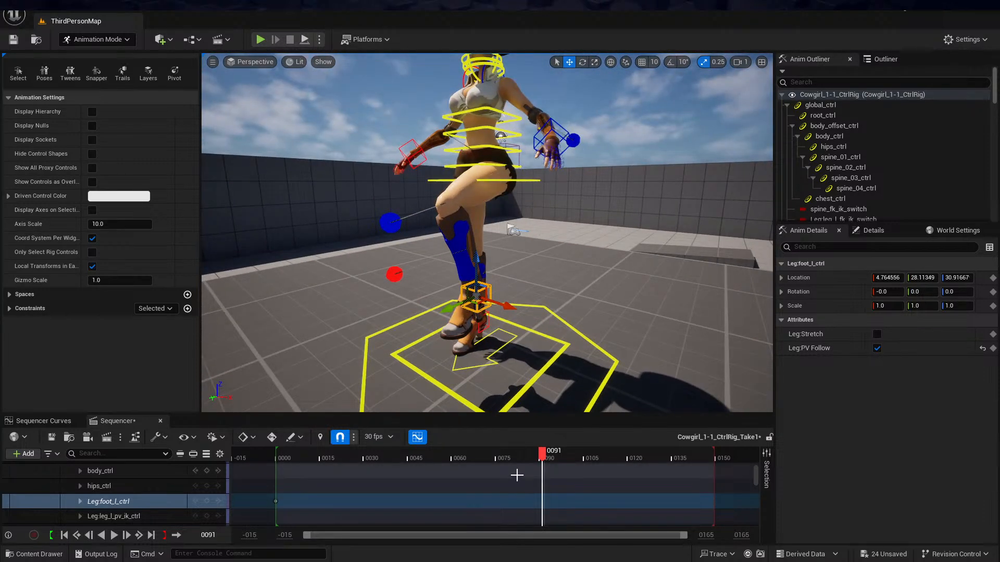
Set a keyframe for the left foot control at frame 91 and scrub the start of the timeline to check the movement
{"action": "key", "text": "s"}
{"action": "scroll", "coordinate": [577, 207], "scroll_direction": "down", "scroll_amount": 4}
{"action": "mouse_move", "coordinate": [580, 206]}
{"action": "left_mouse_down", "text": "alt"}
{"action": "mouse_move", "coordinate": [592, 214]}
{"action": "mouse_move", "coordinate": [579, 215]}
{"action": "left_mouse_up", "text": "alt"}
{"action": "scroll", "coordinate": [582, 201], "scroll_direction": "up", "scroll_amount": 4}
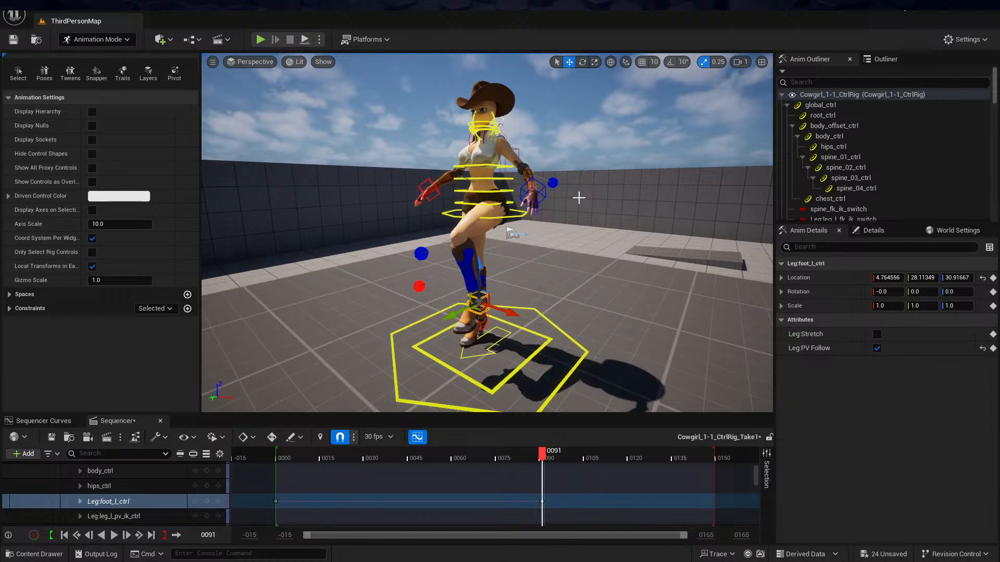
{"action": "left_click_drag", "start_coordinate": [283, 454], "coordinate": [322, 452]}
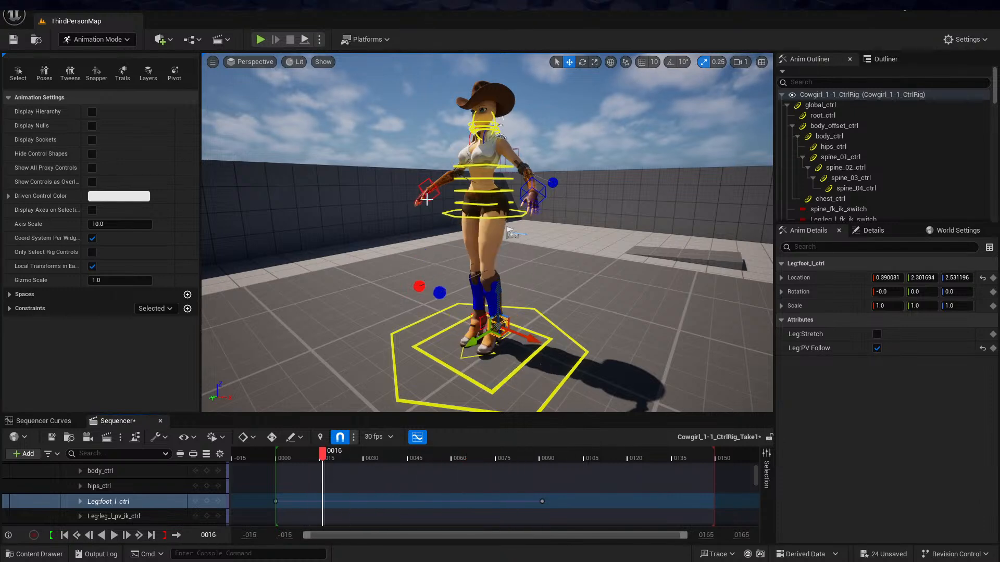
Select spine_03_ctrl and set keyframes for it at frames 6 and 80
{"action": "left_click", "coordinate": [478, 183]}
{"action": "left_click", "coordinate": [505, 177]}
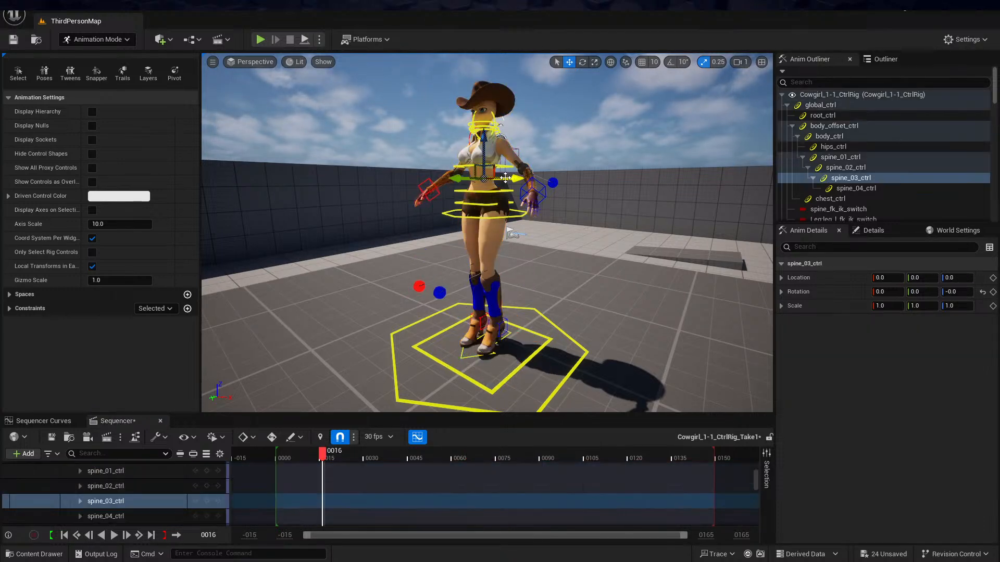
{"action": "left_click_drag", "start_coordinate": [285, 459], "coordinate": [509, 458]}
{"action": "key", "text": "s"}
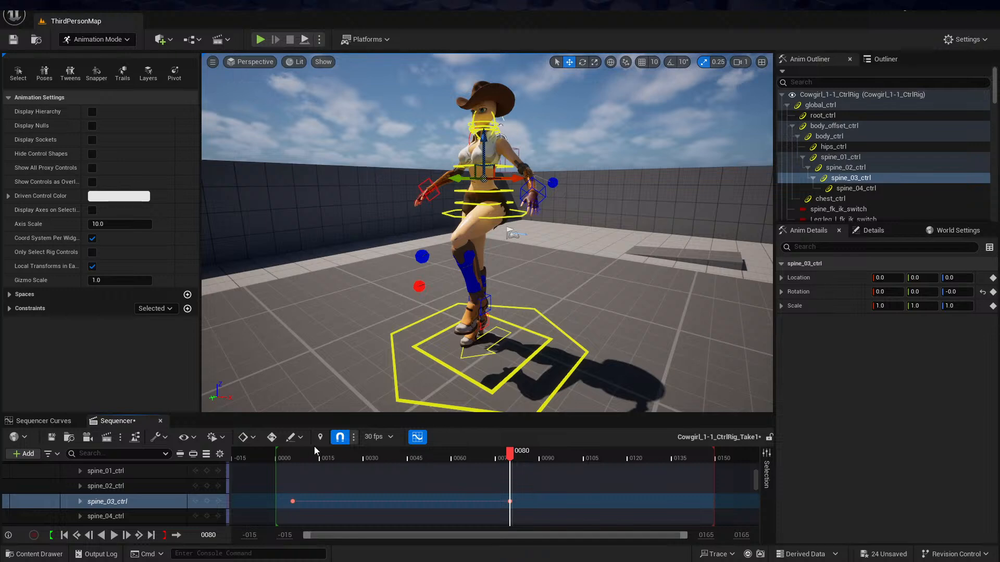
{"action": "left_click_drag", "start_coordinate": [305, 452], "coordinate": [295, 477]}
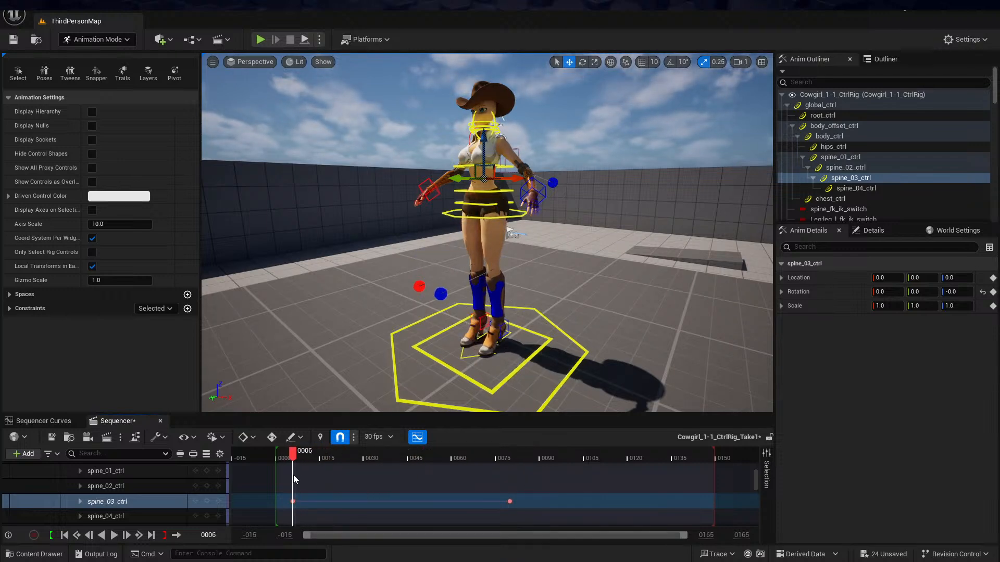
Rotate spine_03_ctrl to about 29° in X at frame 80 and scrub back to frame 6 to preview the bend
{"action": "left_click", "coordinate": [582, 62]}
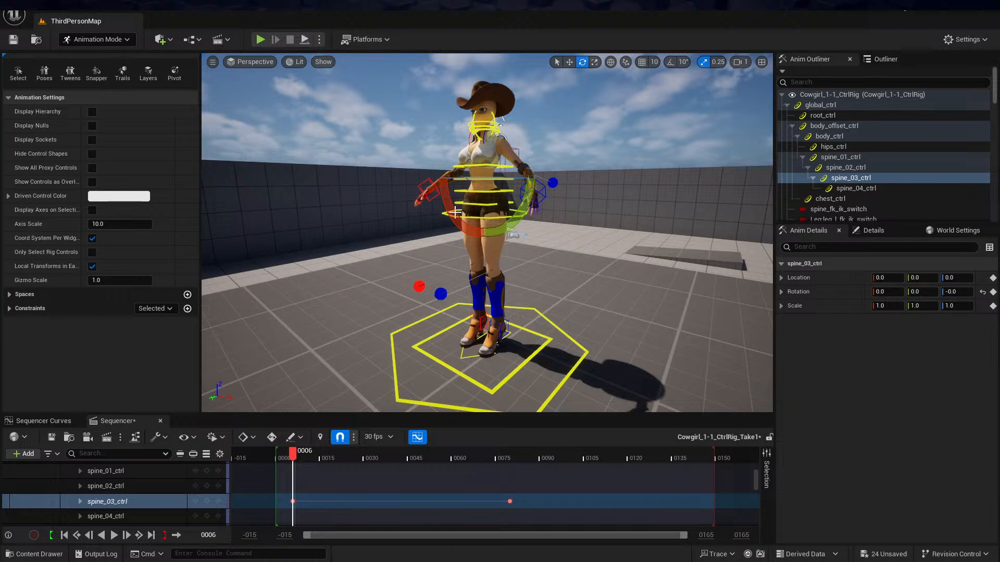
{"action": "left_click_drag", "start_coordinate": [298, 458], "coordinate": [512, 456]}
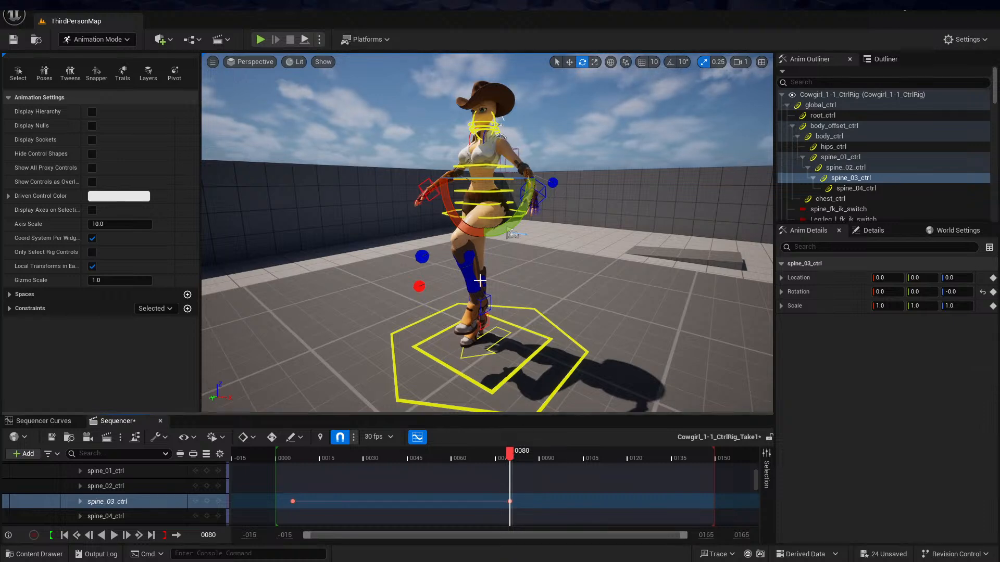
{"action": "left_click_drag", "start_coordinate": [446, 196], "coordinate": [445, 161]}
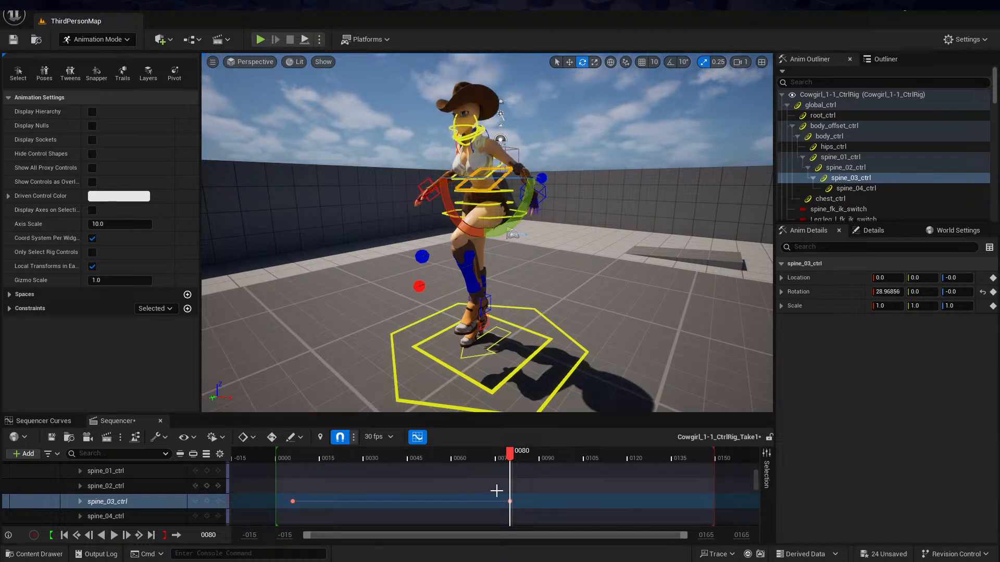
{"action": "left_click_drag", "start_coordinate": [510, 457], "coordinate": [293, 461]}
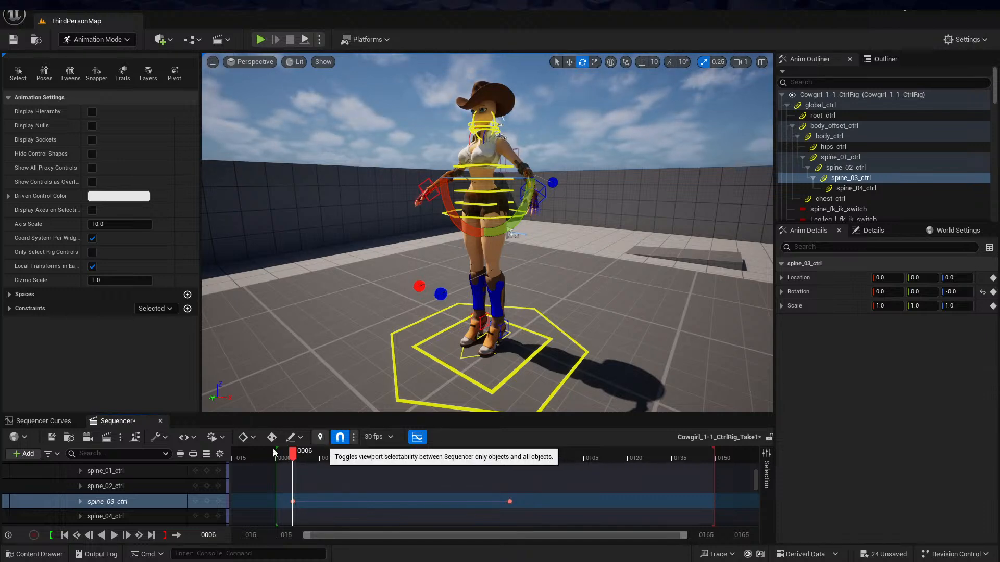
Look through the individual transform channels of the spine_03_ctrl track, and leave the track collapsed
{"action": "left_click", "coordinate": [81, 502]}
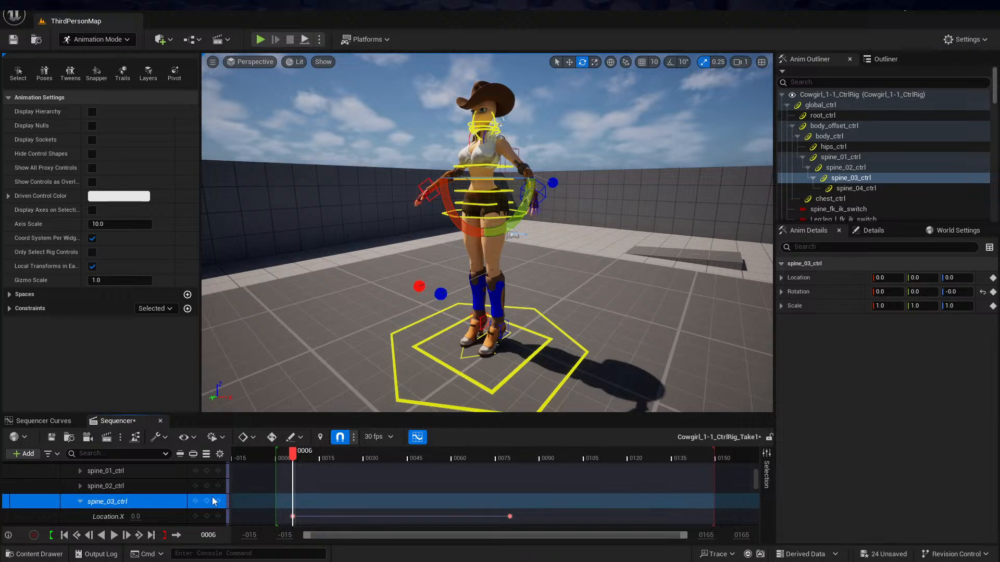
{"action": "scroll", "coordinate": [237, 492], "scroll_direction": "down", "scroll_amount": 3}
{"action": "scroll", "coordinate": [247, 490], "scroll_direction": "up", "scroll_amount": 3}
{"action": "left_click", "coordinate": [80, 502]}
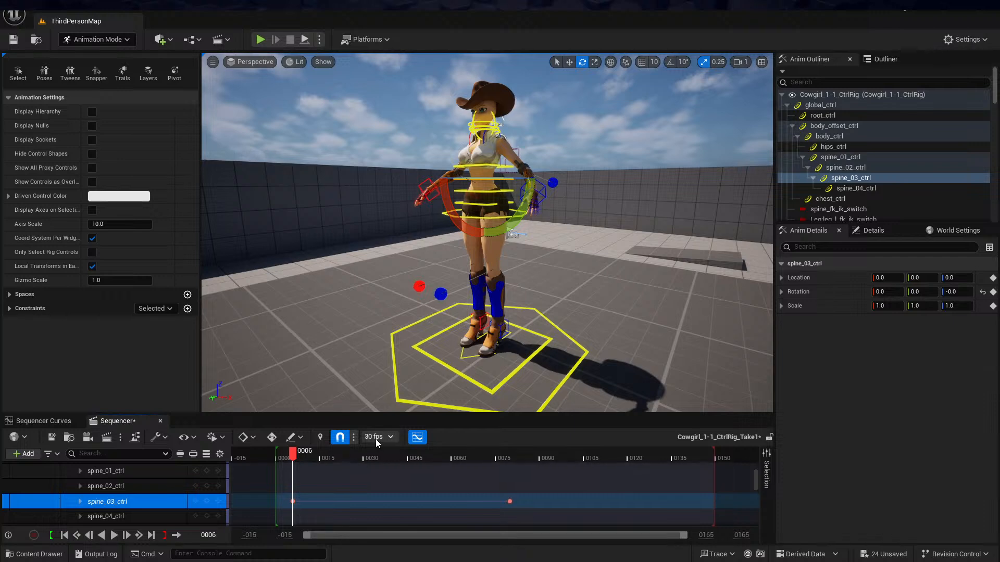
{"action": "left_click_drag", "start_coordinate": [311, 452], "coordinate": [292, 467]}
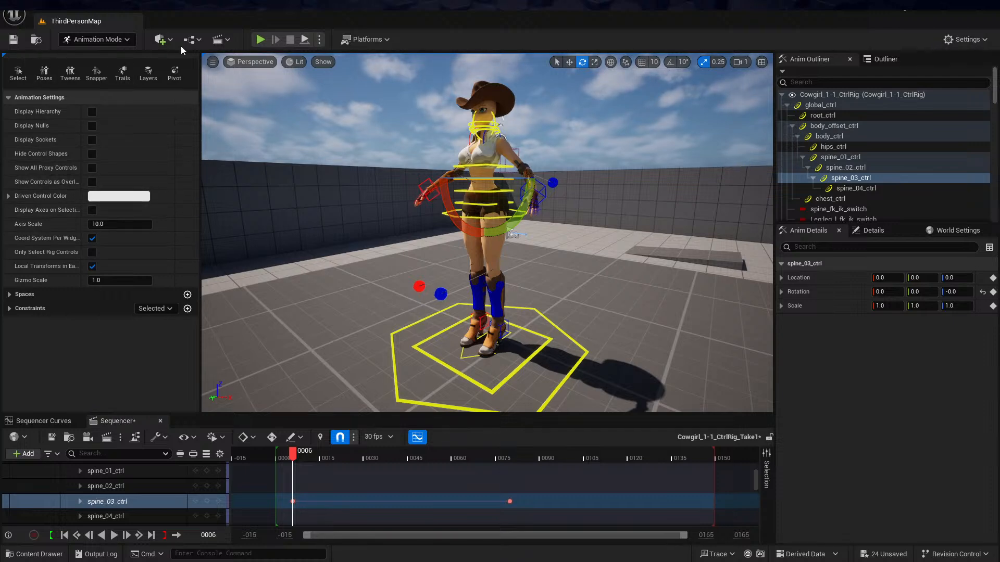
Enable Game View in the viewport so the control shapes are hidden
{"action": "left_click", "coordinate": [213, 62]}
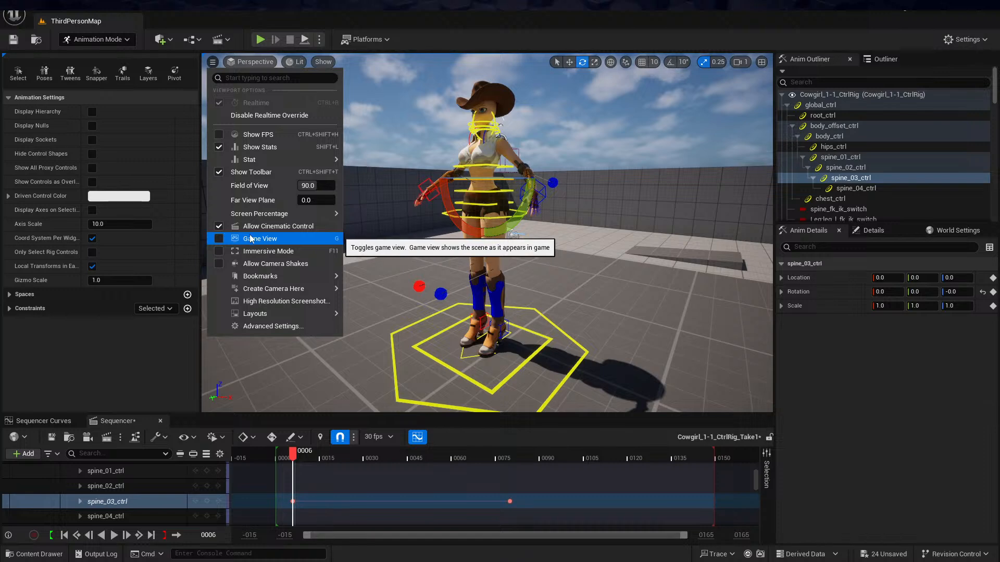
{"action": "left_click", "coordinate": [220, 239]}
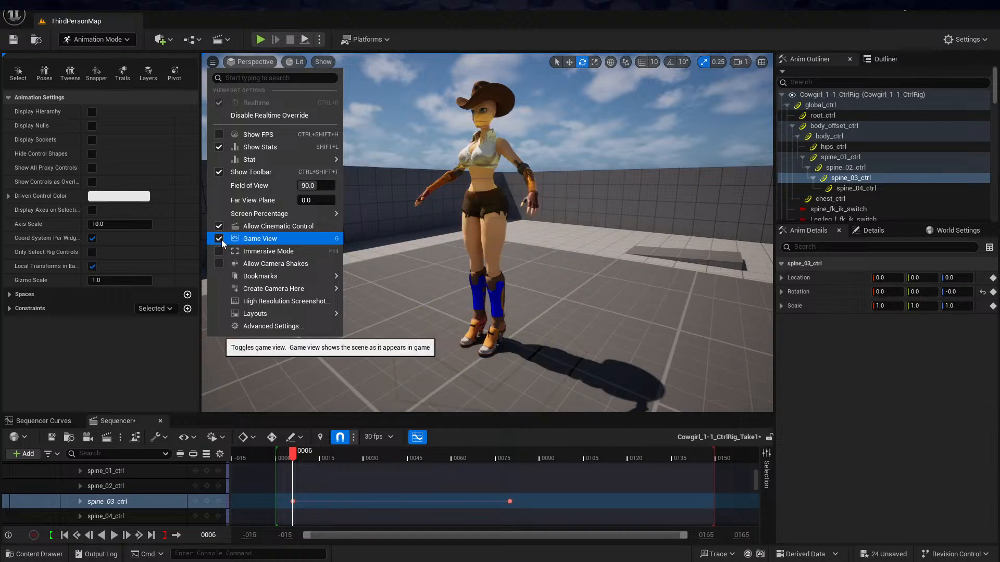
{"action": "left_click", "coordinate": [517, 22]}
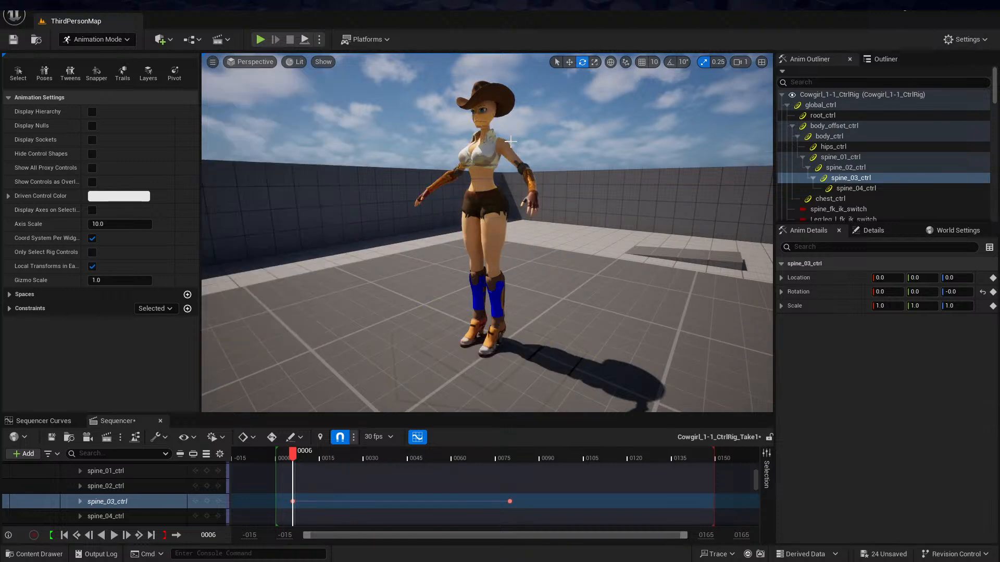
Examine the cowgirl character from several sides, up close and at full height
{"action": "left_click_drag", "start_coordinate": [499, 177], "coordinate": [567, 177], "text": "alt"}
{"action": "left_click_drag", "start_coordinate": [513, 152], "coordinate": [458, 156], "text": "alt"}
{"action": "scroll", "coordinate": [514, 152], "scroll_direction": "up", "scroll_amount": 4}
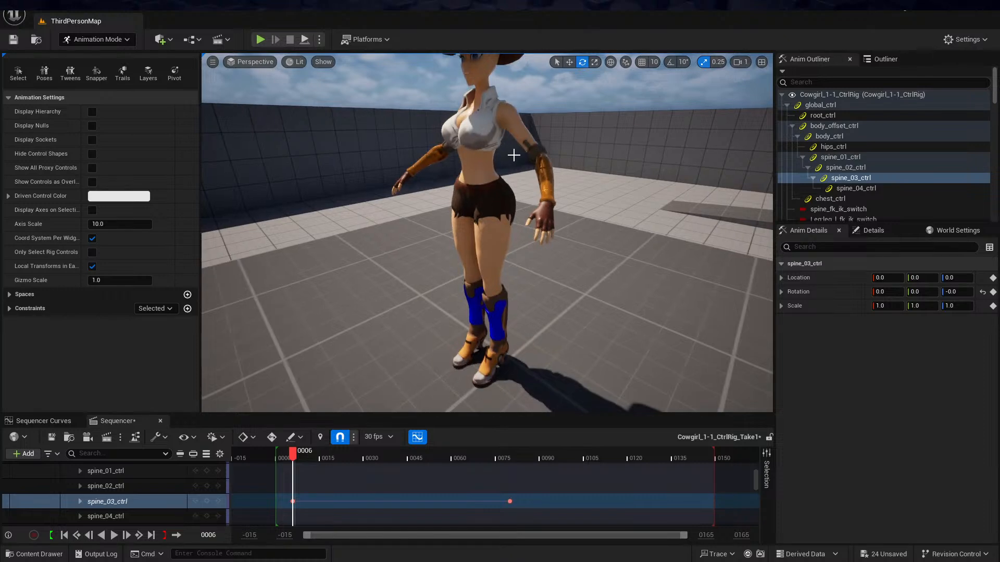
{"action": "middle_click_drag", "start_coordinate": [514, 152], "coordinate": [492, 229], "text": "alt"}
{"action": "scroll", "coordinate": [513, 155], "scroll_direction": "up", "scroll_amount": 3}
{"action": "left_click_drag", "start_coordinate": [515, 148], "coordinate": [533, 104], "text": "alt"}
{"action": "middle_click_drag", "start_coordinate": [516, 148], "coordinate": [521, 127], "text": "alt"}
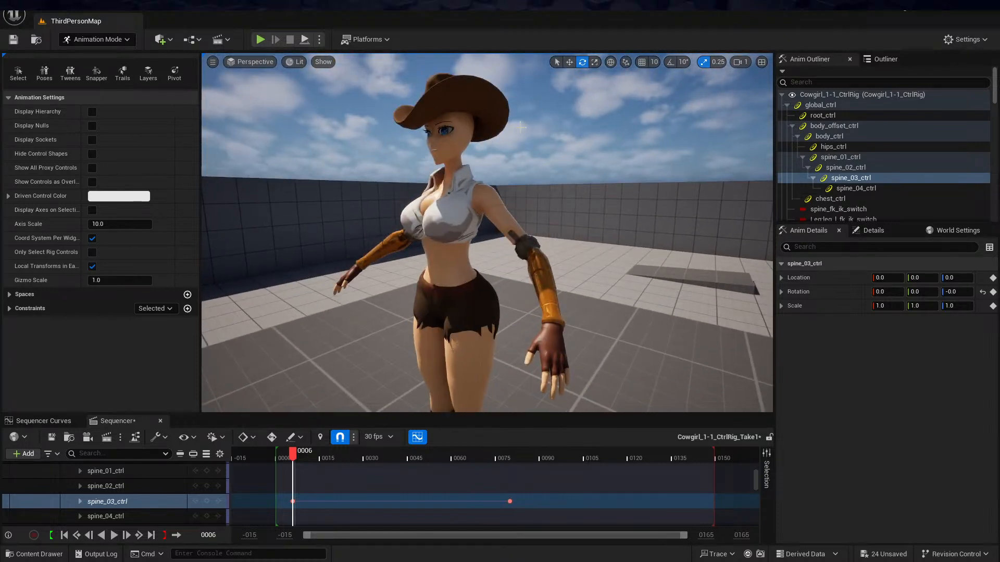
{"action": "left_click_drag", "start_coordinate": [523, 127], "coordinate": [690, 128], "text": "alt"}
{"action": "scroll", "coordinate": [487, 233], "scroll_direction": "up", "scroll_amount": 5}
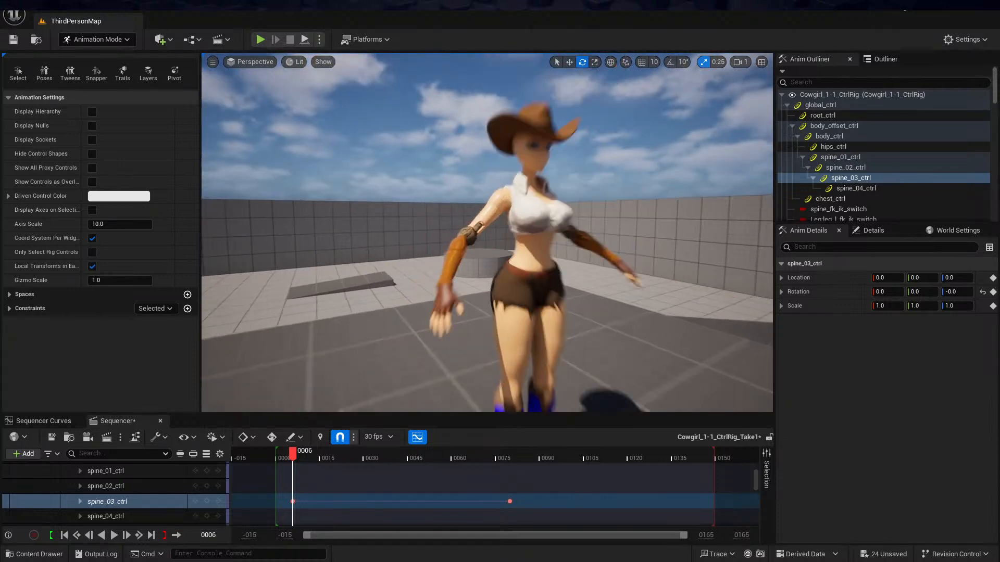
{"action": "left_click_drag", "start_coordinate": [487, 233], "coordinate": [427, 233], "text": "alt"}
{"action": "mouse_move", "coordinate": [427, 233]}
{"action": "right_mouse_down", "text": "alt"}
{"action": "mouse_move", "coordinate": [479, 232]}
{"action": "mouse_move", "coordinate": [417, 233]}
{"action": "right_mouse_up", "text": "alt"}
{"action": "left_click_drag", "start_coordinate": [416, 233], "coordinate": [292, 221], "text": "alt"}
{"action": "mouse_move", "coordinate": [291, 222]}
{"action": "right_mouse_down", "text": "alt"}
{"action": "mouse_move", "coordinate": [308, 221]}
{"action": "mouse_move", "coordinate": [276, 221]}
{"action": "right_mouse_up", "text": "alt"}
{"action": "left_click_drag", "start_coordinate": [276, 221], "coordinate": [263, 221], "text": "alt"}
{"action": "middle_click_drag", "start_coordinate": [487, 233], "coordinate": [487, 198], "text": "alt"}
{"action": "left_click_drag", "start_coordinate": [487, 198], "coordinate": [531, 221], "text": "alt"}
{"action": "mouse_move", "coordinate": [594, 227]}
{"action": "right_mouse_down", "text": "alt"}
{"action": "mouse_move", "coordinate": [609, 227]}
{"action": "mouse_move", "coordinate": [573, 228]}
{"action": "mouse_move", "coordinate": [594, 228]}
{"action": "right_mouse_up", "text": "alt"}
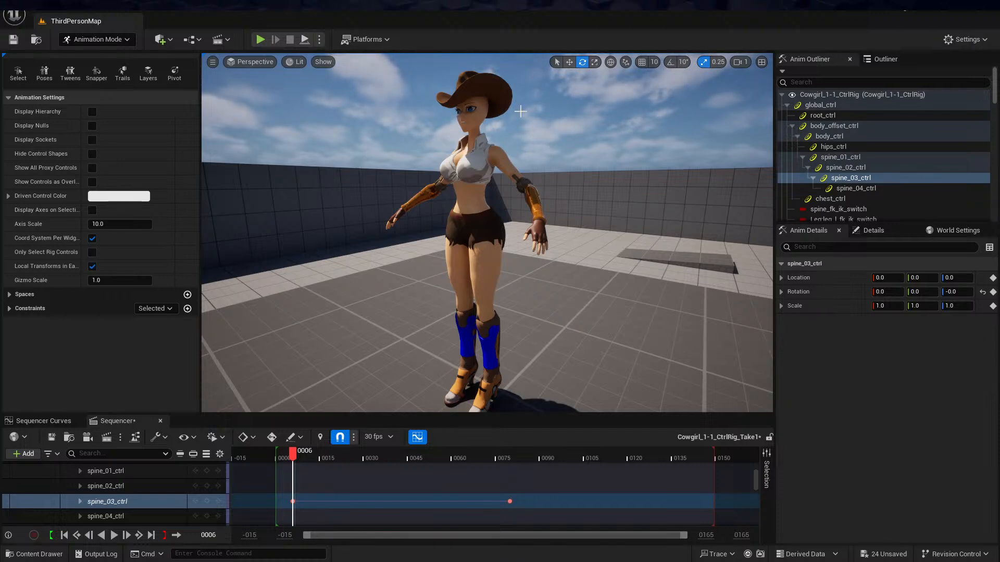
Scrub the animation to frame 40 to preview the pose without control shapes, keeping the project open
{"action": "left_click_drag", "start_coordinate": [524, 152], "coordinate": [477, 138], "text": "alt"}
{"action": "left_click_drag", "start_coordinate": [293, 454], "coordinate": [393, 417]}
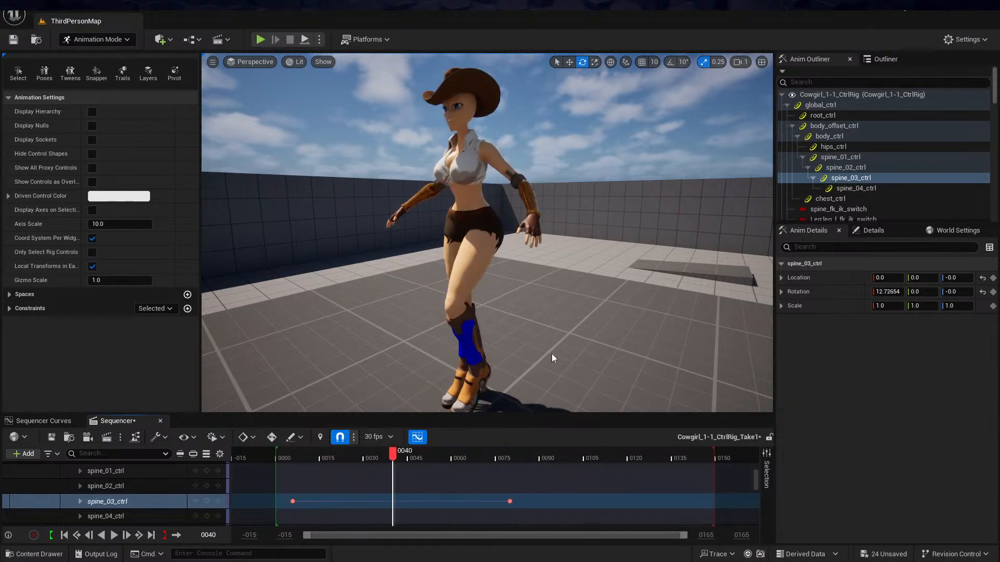
{"action": "left_click", "coordinate": [988, 7]}
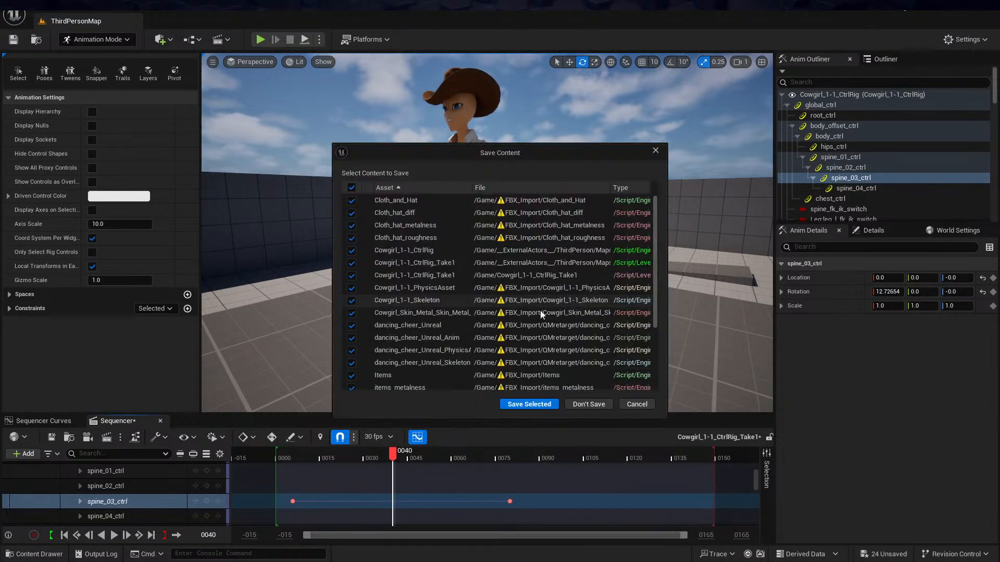
{"action": "left_click", "coordinate": [625, 407]}
Review the asset types that can be created from the Cowgirl_1-1 skeletal mesh, such as Modular Rig and IK Rig
{"action": "key", "text": "ctrl+space"}
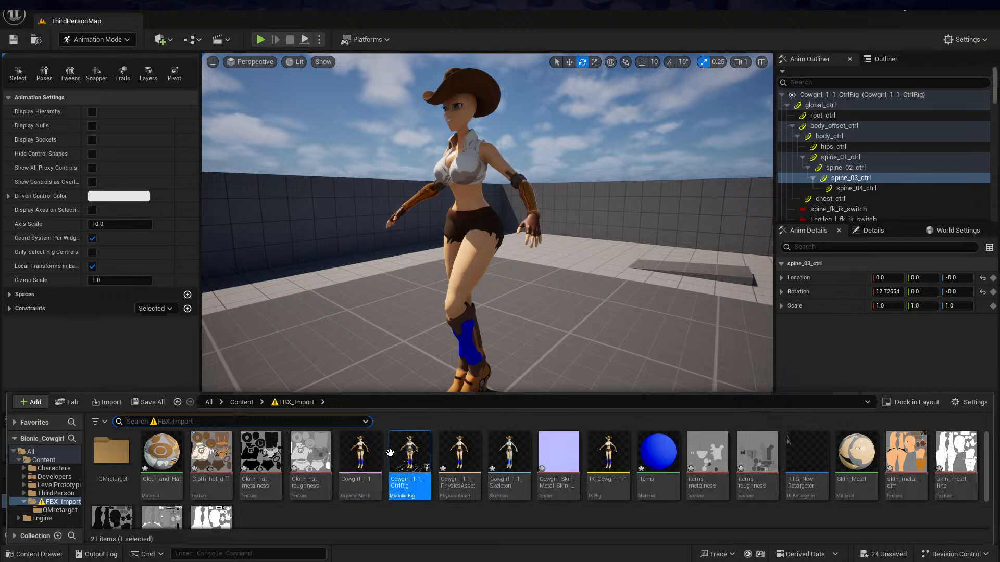
{"action": "mouse_move", "coordinate": [390, 452]}
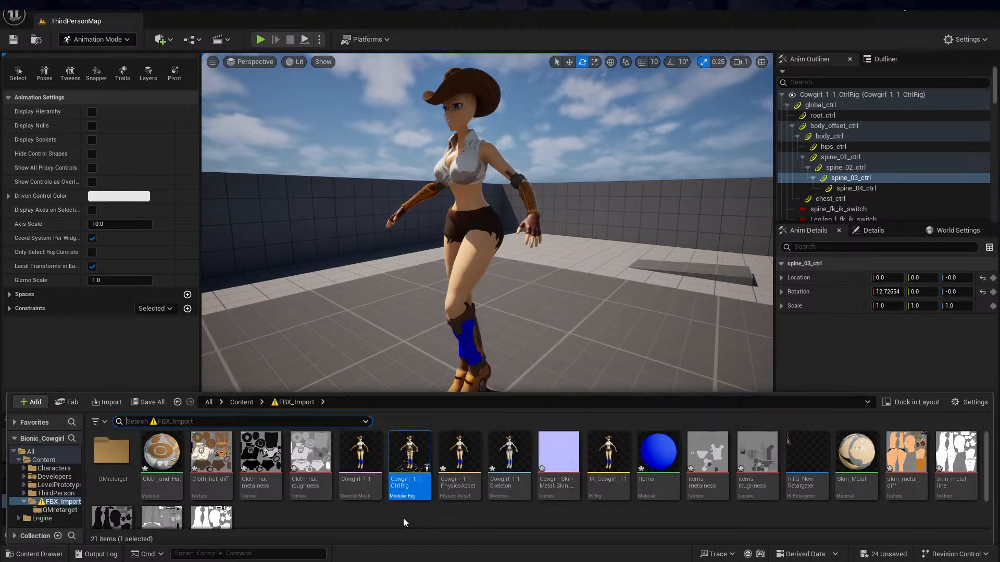
{"action": "left_click", "coordinate": [356, 460]}
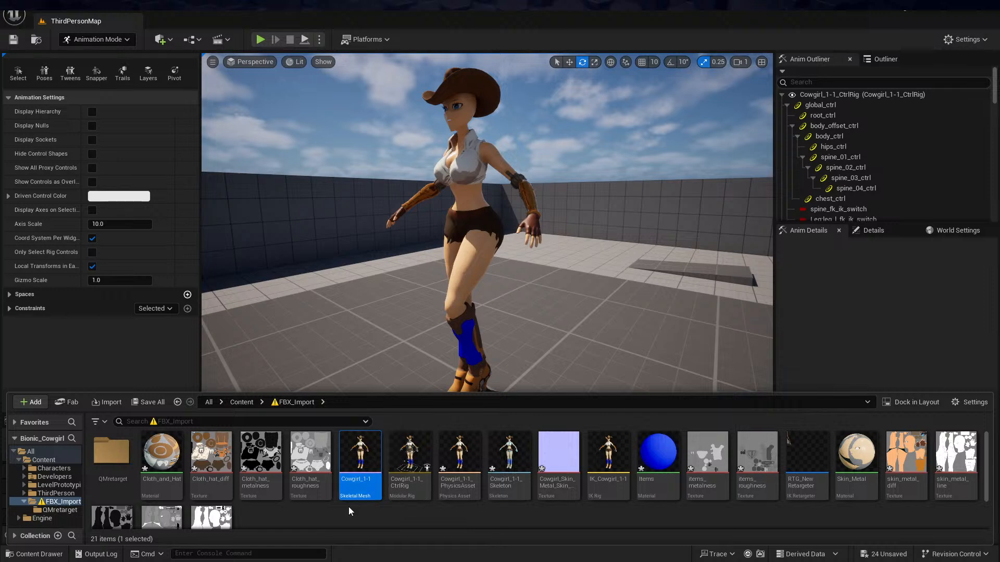
{"action": "right_click", "coordinate": [372, 481]}
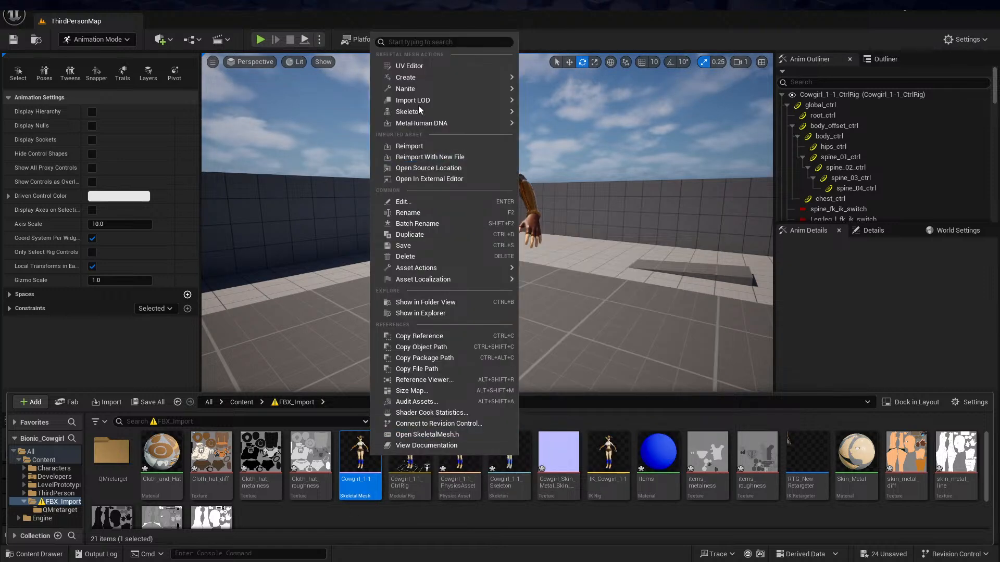
{"action": "mouse_move", "coordinate": [405, 77]}
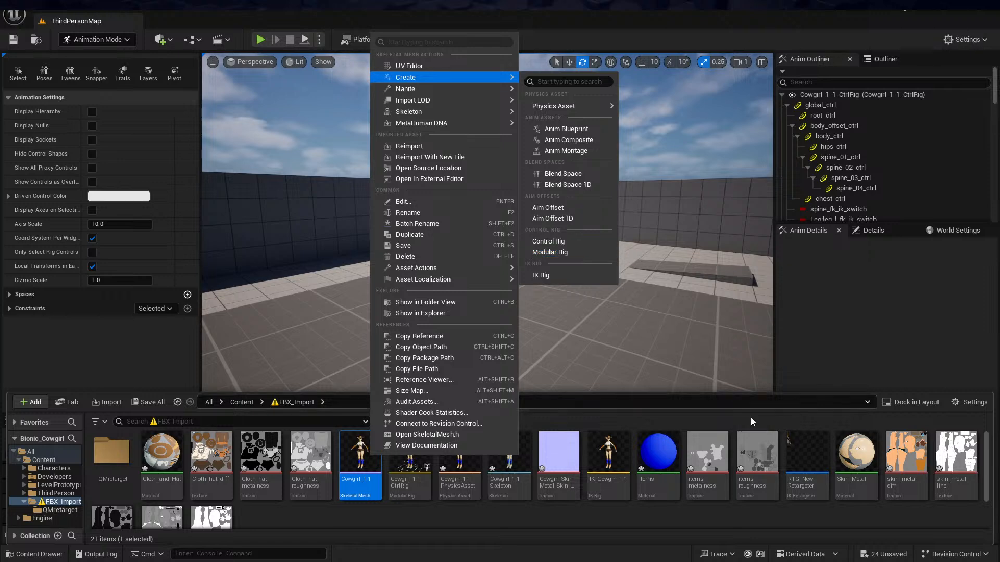
{"action": "left_click", "coordinate": [599, 485]}
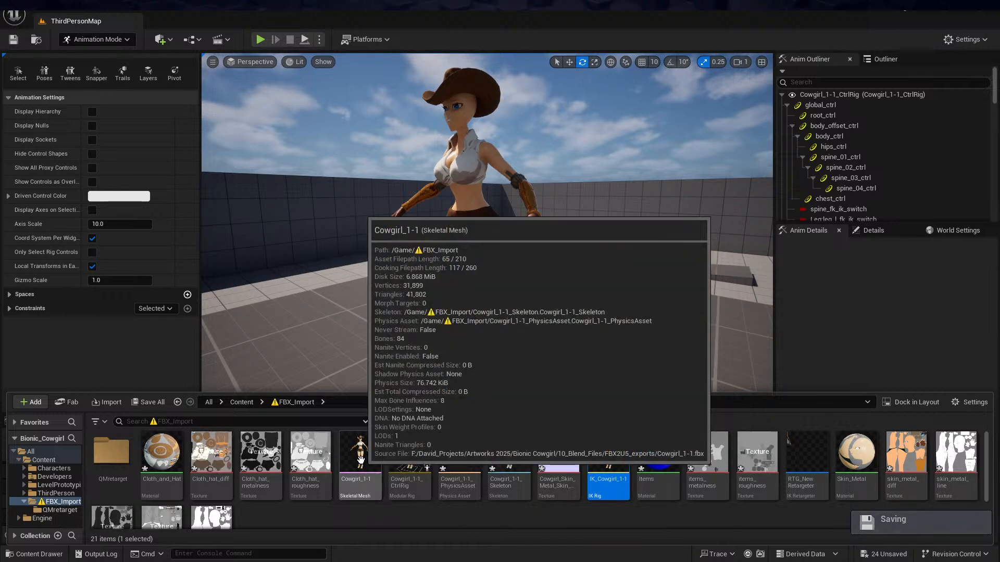
{"action": "right_click", "coordinate": [360, 456]}
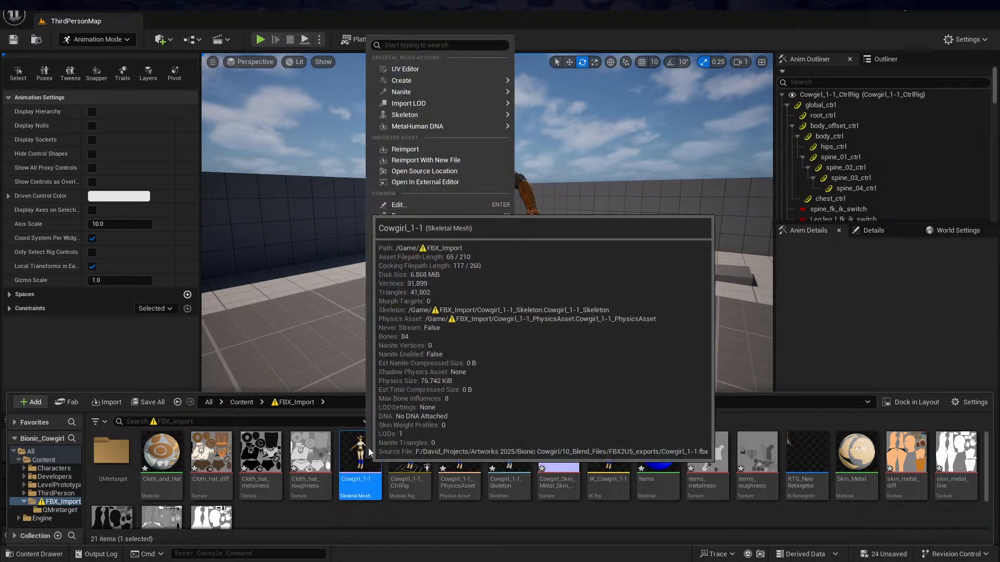
{"action": "mouse_move", "coordinate": [429, 80]}
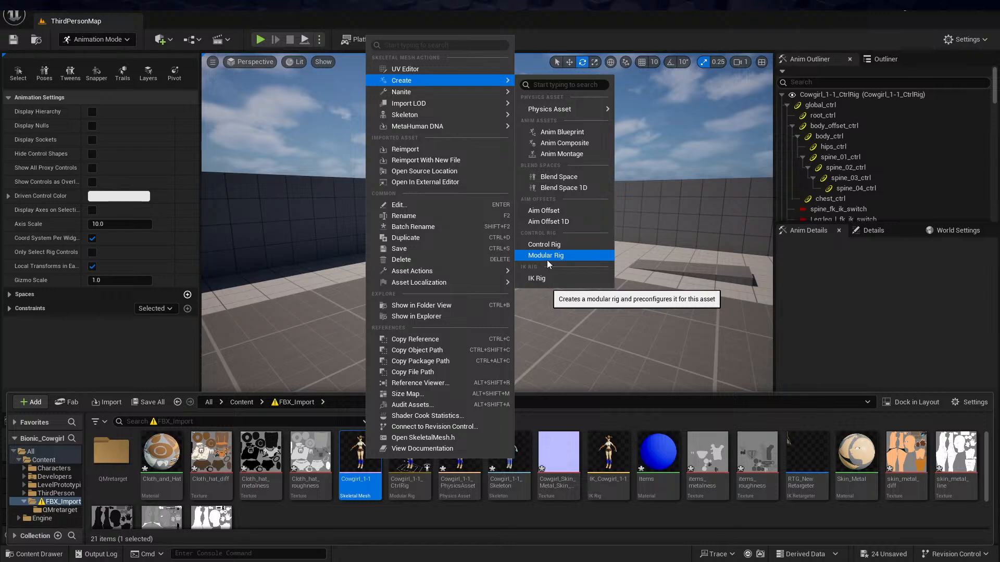
{"action": "key", "text": "Escape"}
Open the Cowgirl_1-1_CtrlRig modular rig and examine the rigged character and the view options of the module assets
{"action": "double_click", "coordinate": [414, 460]}
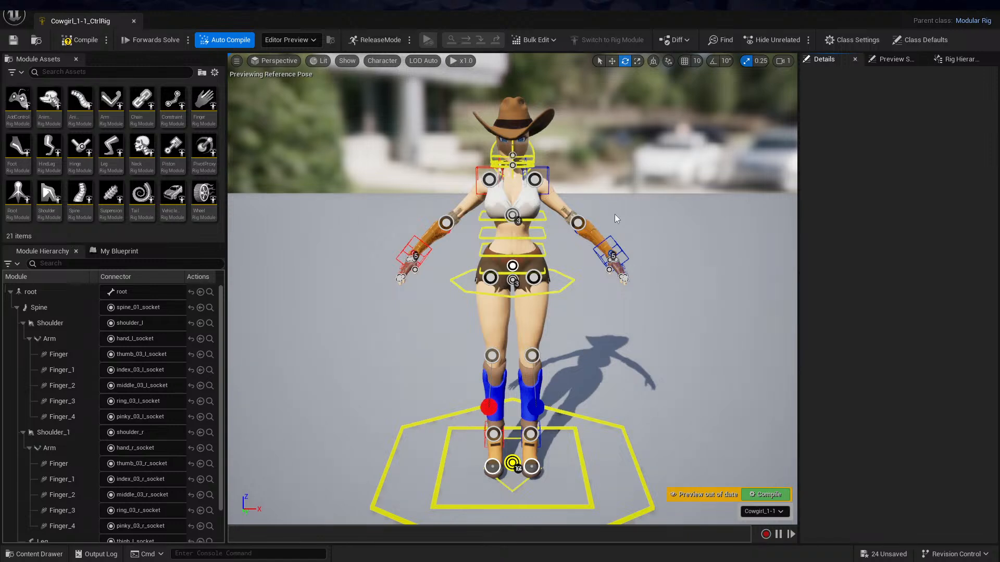
{"action": "left_click_drag", "start_coordinate": [586, 200], "coordinate": [539, 181], "text": "alt"}
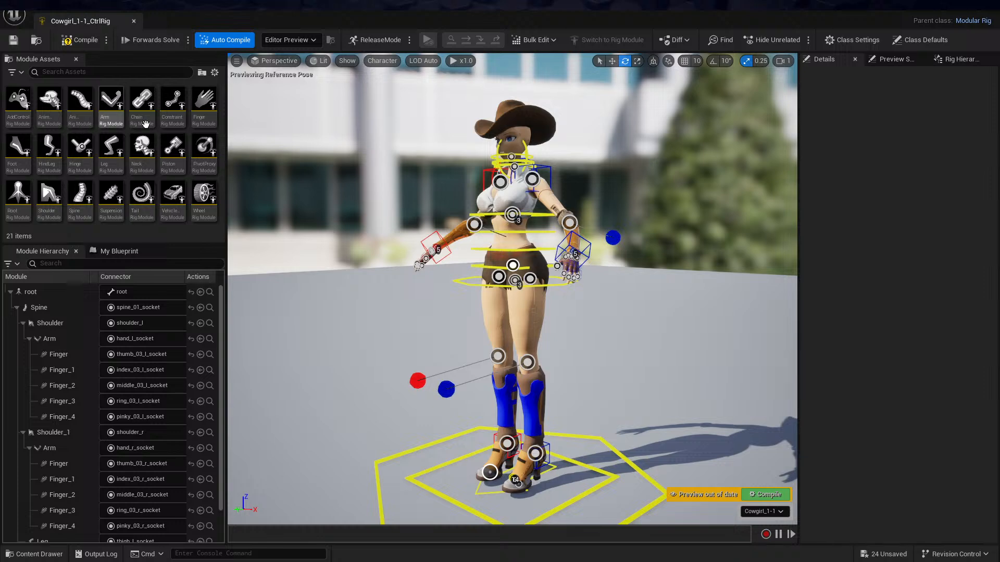
{"action": "left_click", "coordinate": [215, 73]}
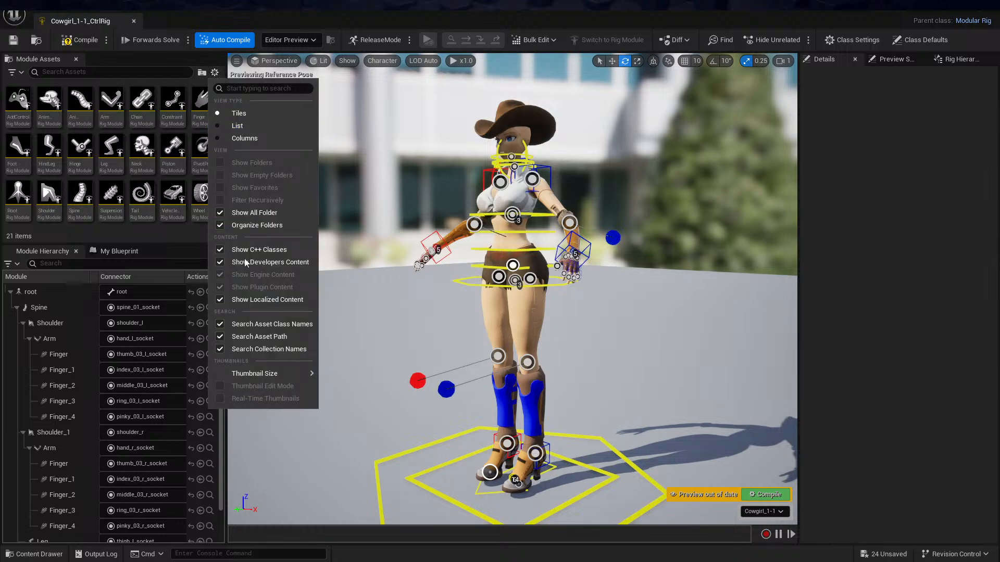
{"action": "left_click", "coordinate": [194, 125]}
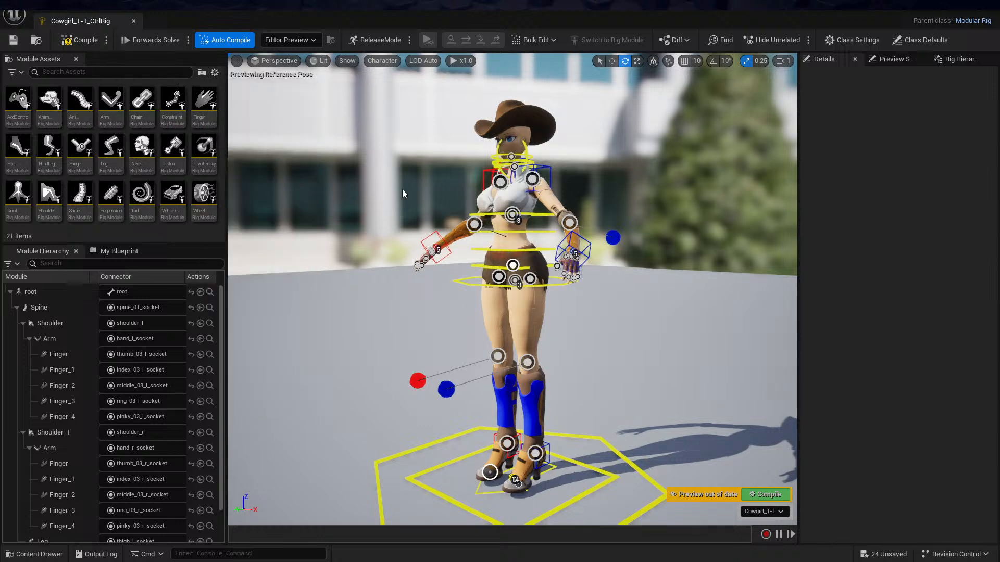
Leave the modular rig editor and switch to the cowgirl project in Blender to examine the RIG2U5 FBX to U5 export option
{"action": "left_click", "coordinate": [990, 9]}
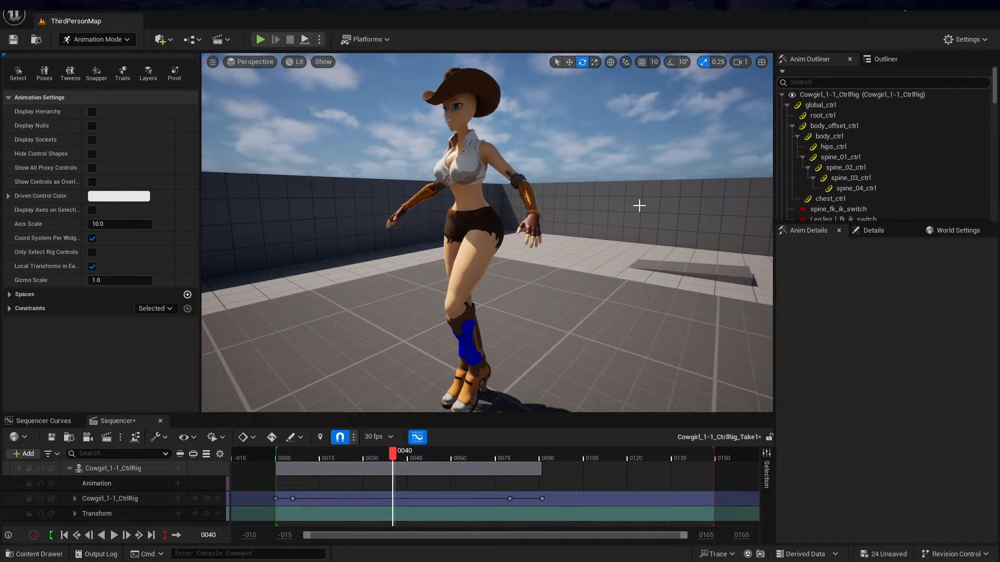
{"action": "key", "text": "alt+Tab"}
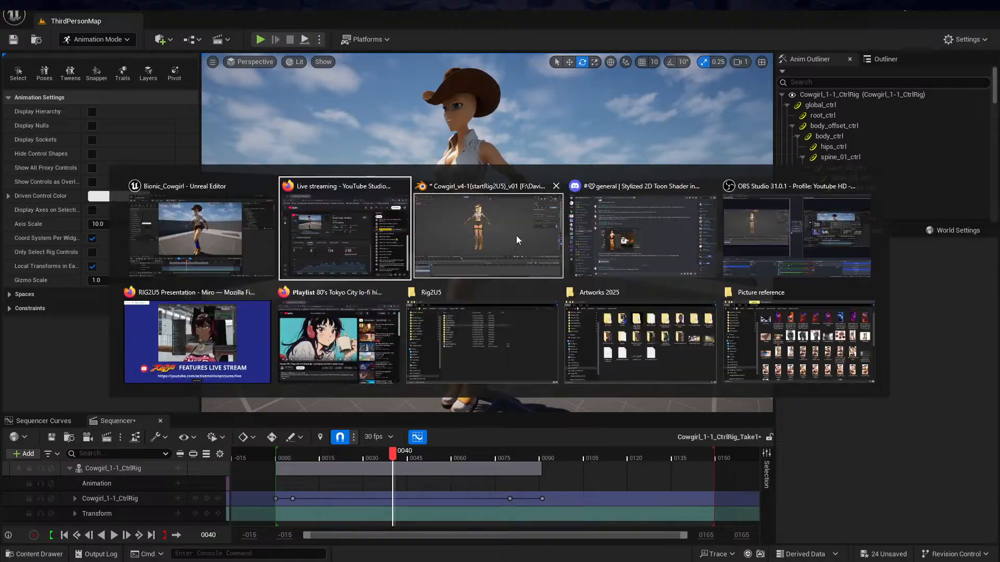
{"action": "left_click", "coordinate": [517, 235]}
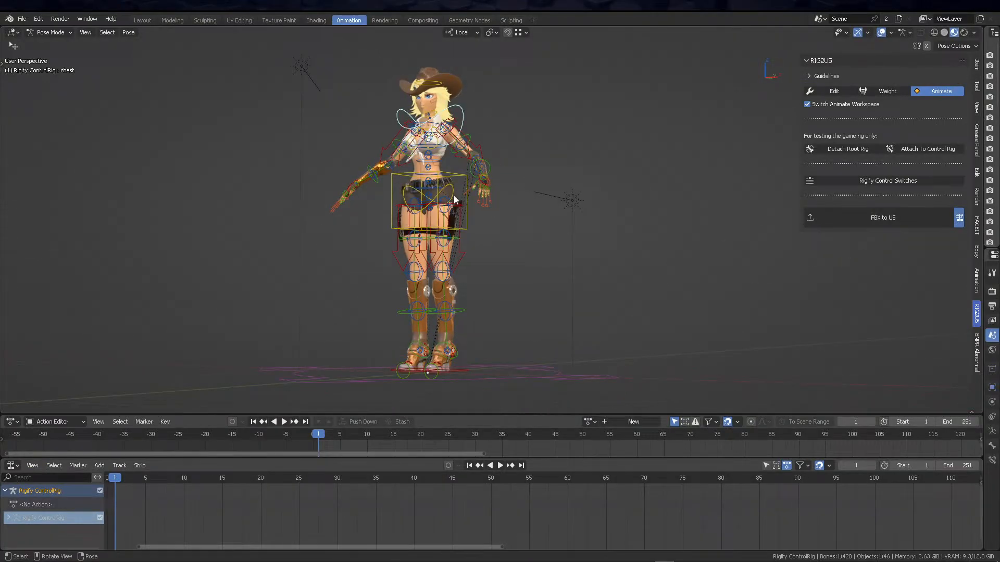
{"action": "key", "text": "alt+Tab"}
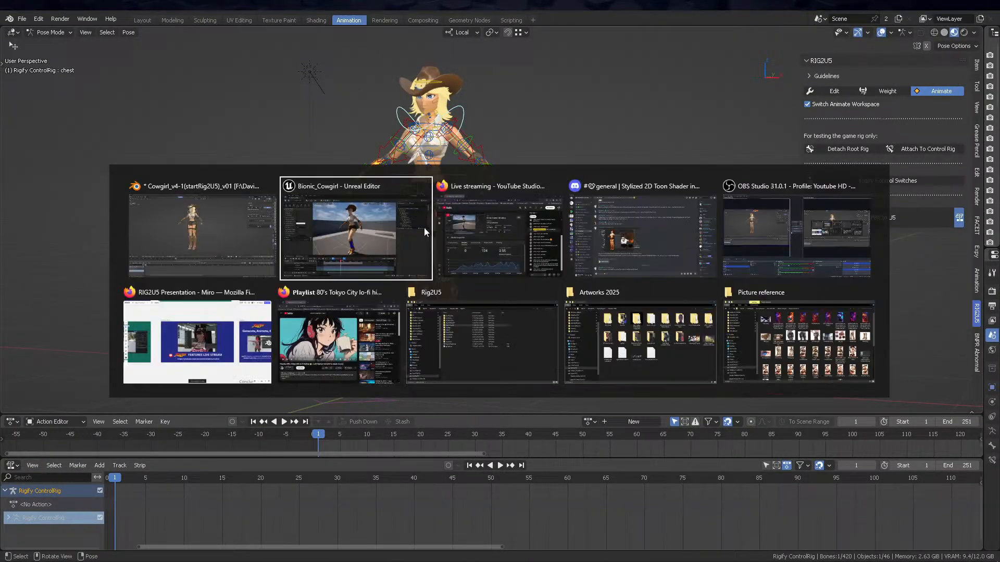
{"action": "left_click", "coordinate": [388, 245]}
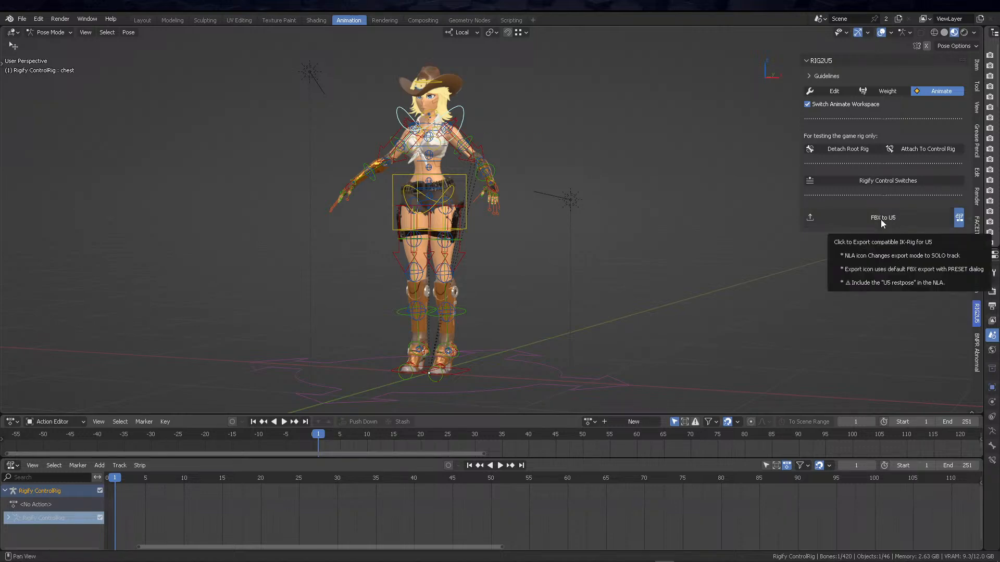
Switch to Unreal Editor and inspect the asset information of the Cowgirl_1-1 skeletal mesh in the FBX_Import folder
{"action": "key", "text": "alt+Tab"}
{"action": "left_click", "coordinate": [408, 238]}
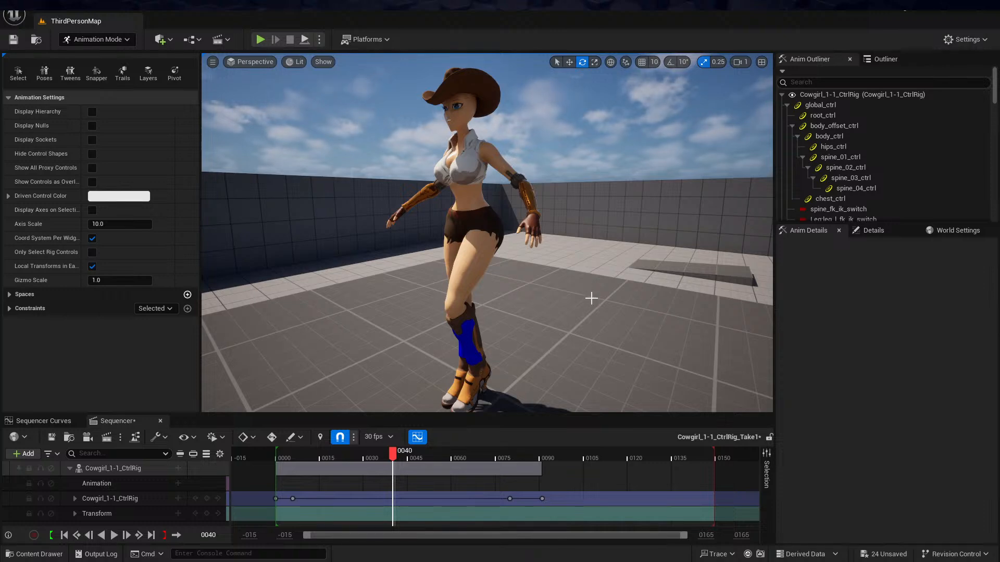
{"action": "key", "text": "ctrl+space"}
{"action": "left_click", "coordinate": [359, 459]}
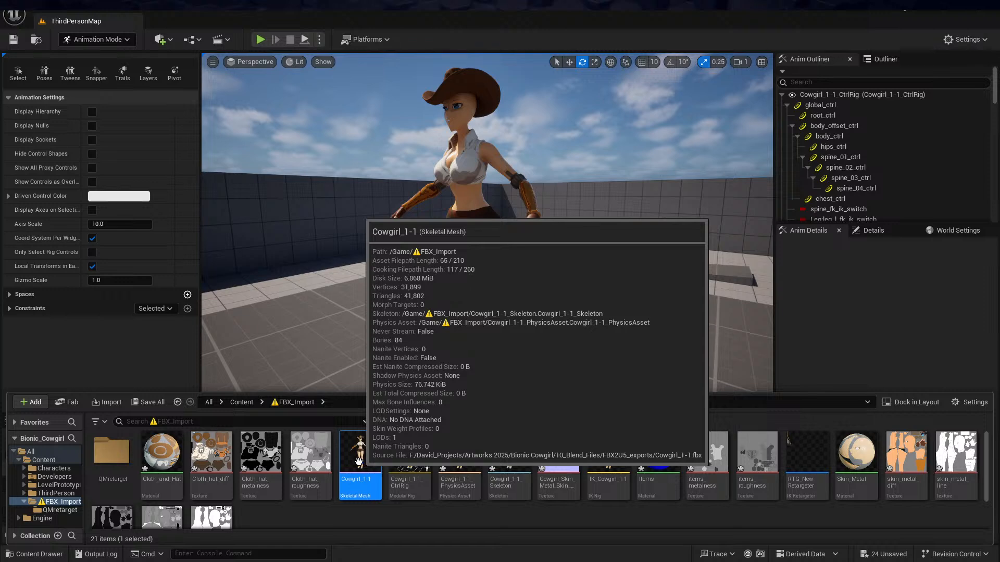
{"action": "left_click", "coordinate": [123, 344]}
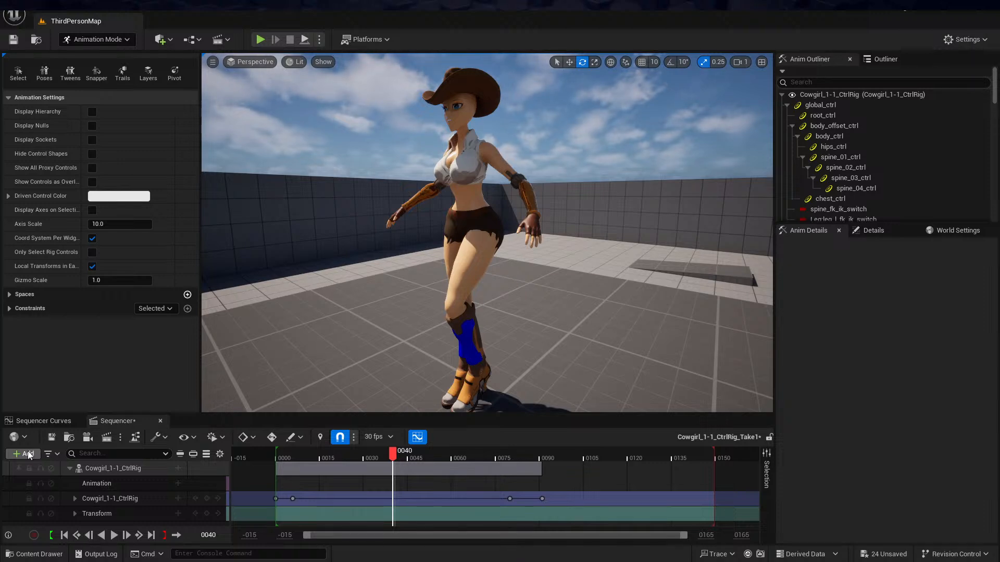
Switch back to Blender, examine the cowgirl control rig from different angles, and enlarge the Action Editor area slightly
{"action": "key", "text": "alt+Tab"}
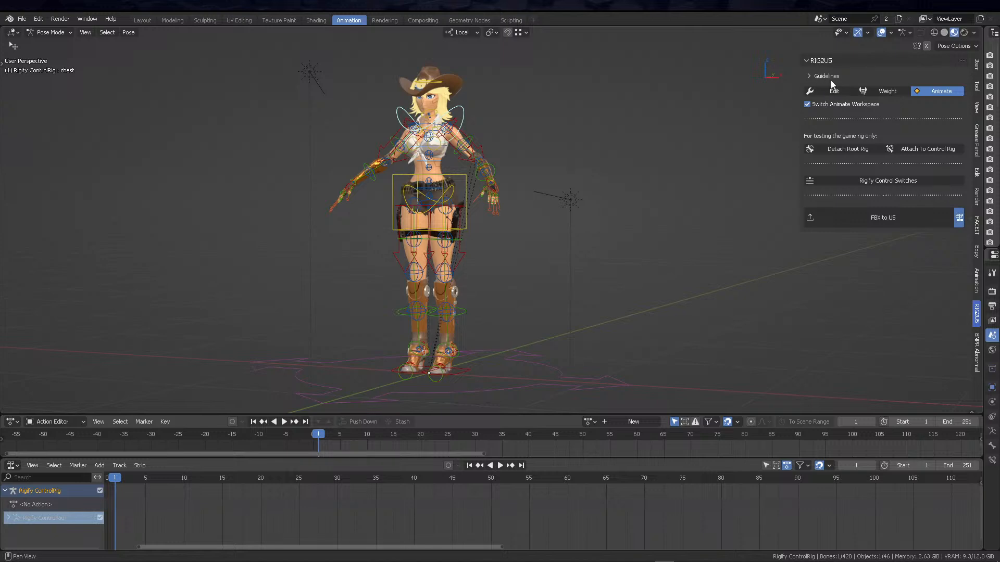
{"action": "middle_click_drag", "start_coordinate": [477, 241], "coordinate": [515, 267]}
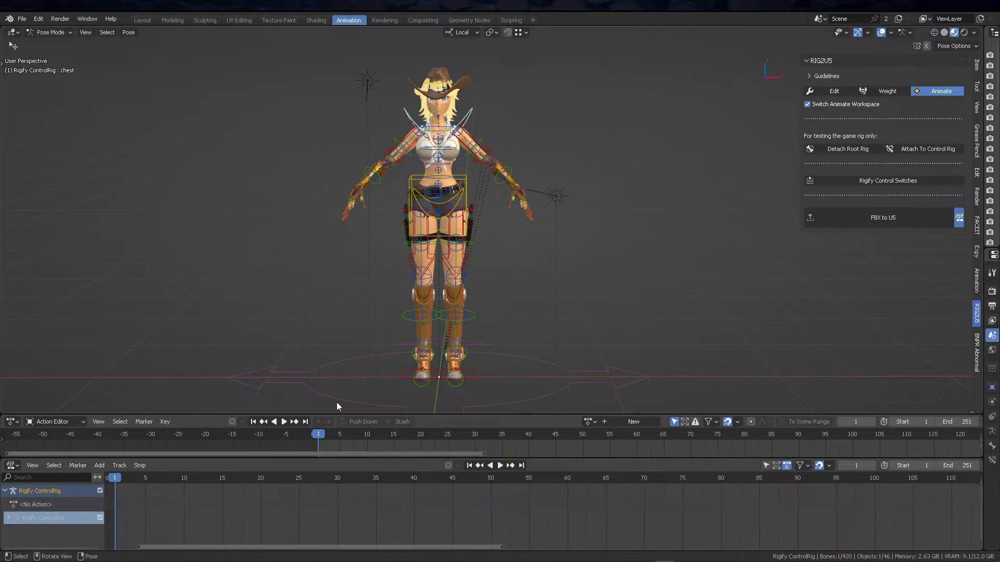
{"action": "left_click_drag", "start_coordinate": [208, 416], "coordinate": [219, 396]}
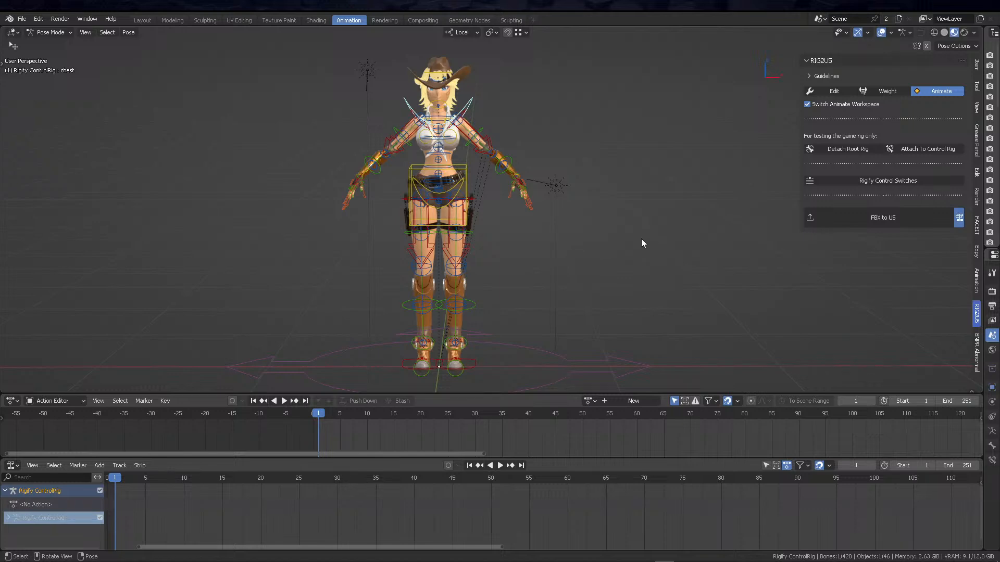
{"action": "middle_click_drag", "start_coordinate": [620, 249], "coordinate": [567, 240]}
Switch to the RIG2U5 Presentation board in Miro and start presenting from the Live stream demo frame
{"action": "key", "text": "alt+Tab"}
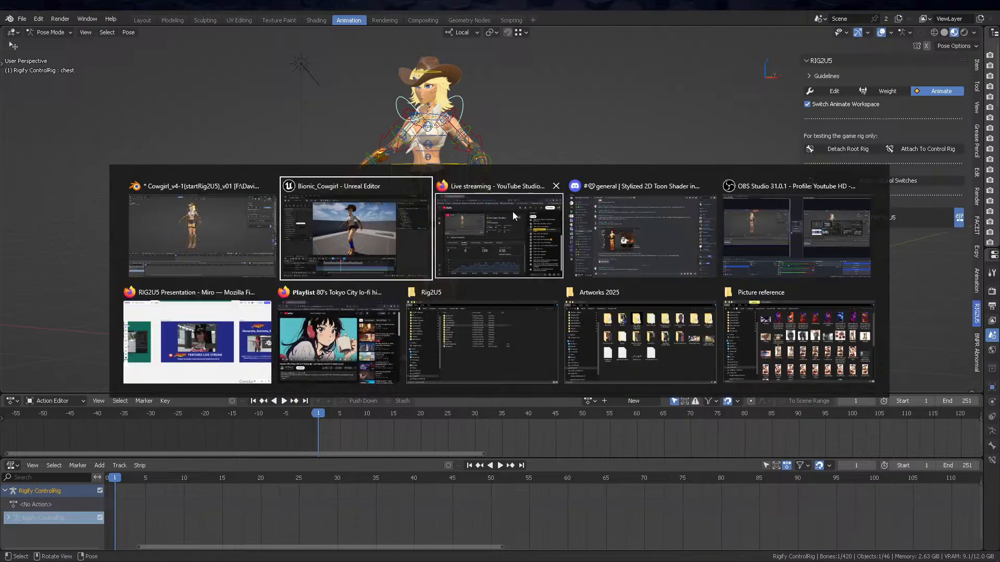
{"action": "left_click", "coordinate": [197, 341]}
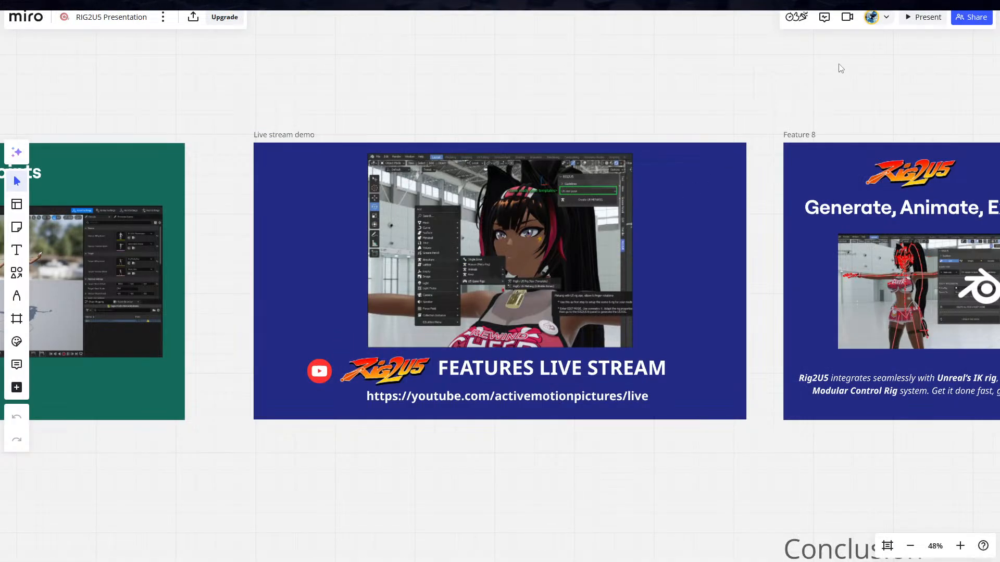
{"action": "left_click", "coordinate": [922, 19]}
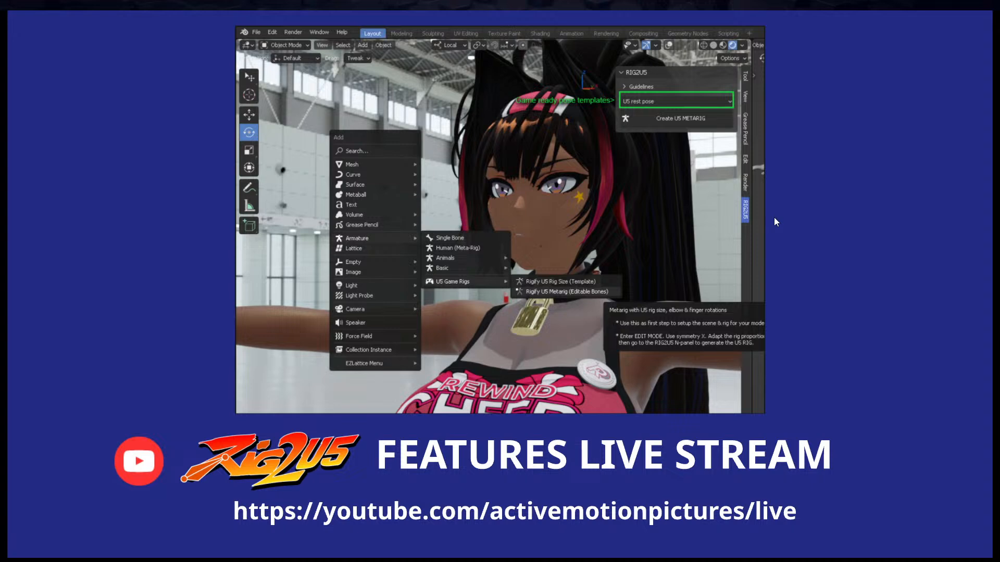
Advance the presentation past the Get the Addon and Team frames to the Live Stream Workshop discount frame
{"action": "left_click", "coordinate": [764, 212]}
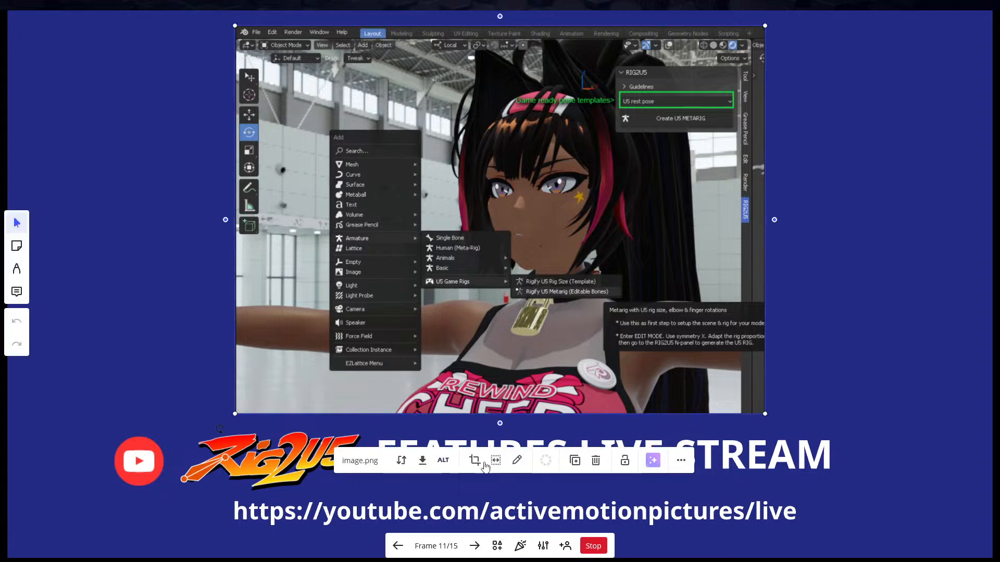
{"action": "left_click", "coordinate": [475, 546]}
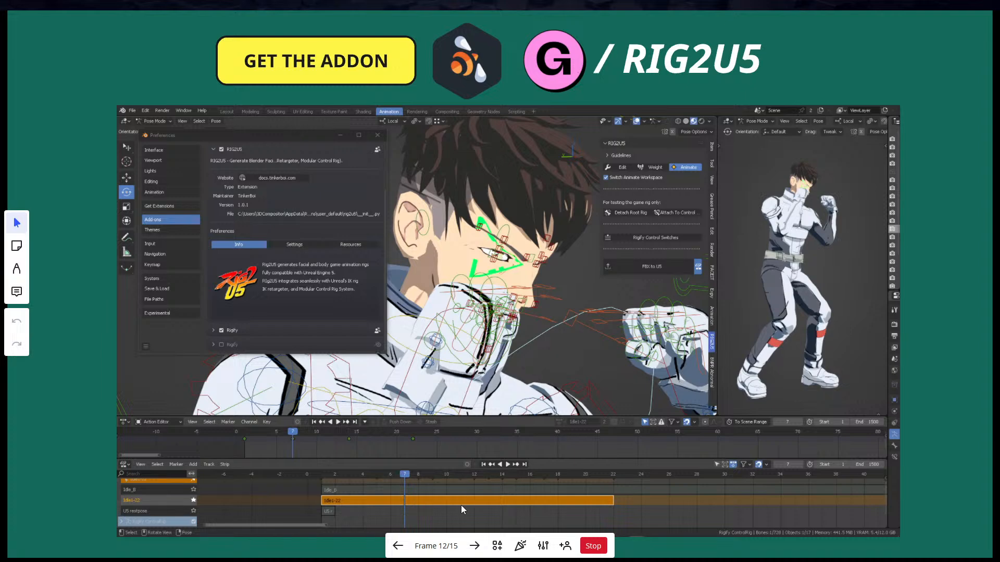
{"action": "key", "text": "Right"}
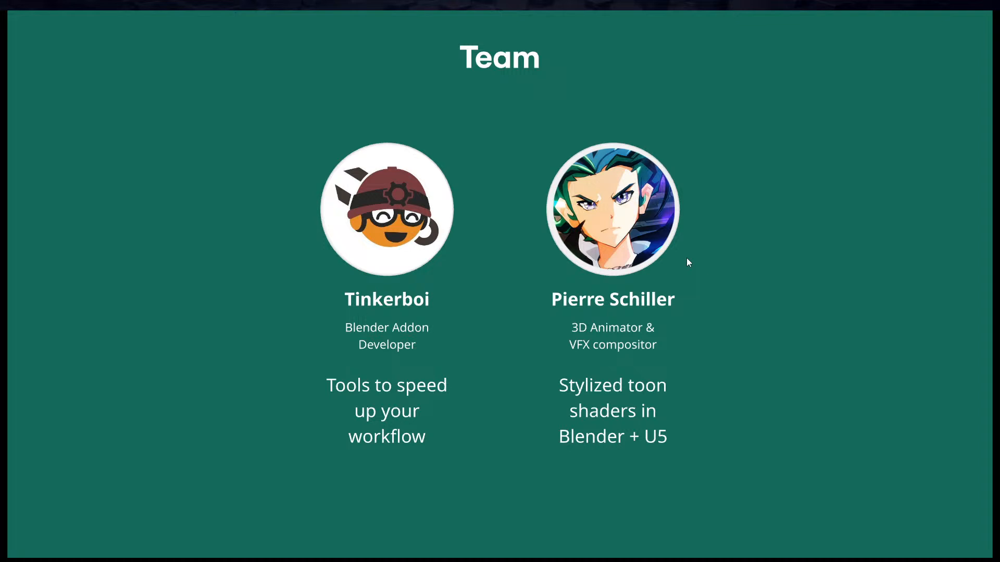
{"action": "key", "text": "Right"}
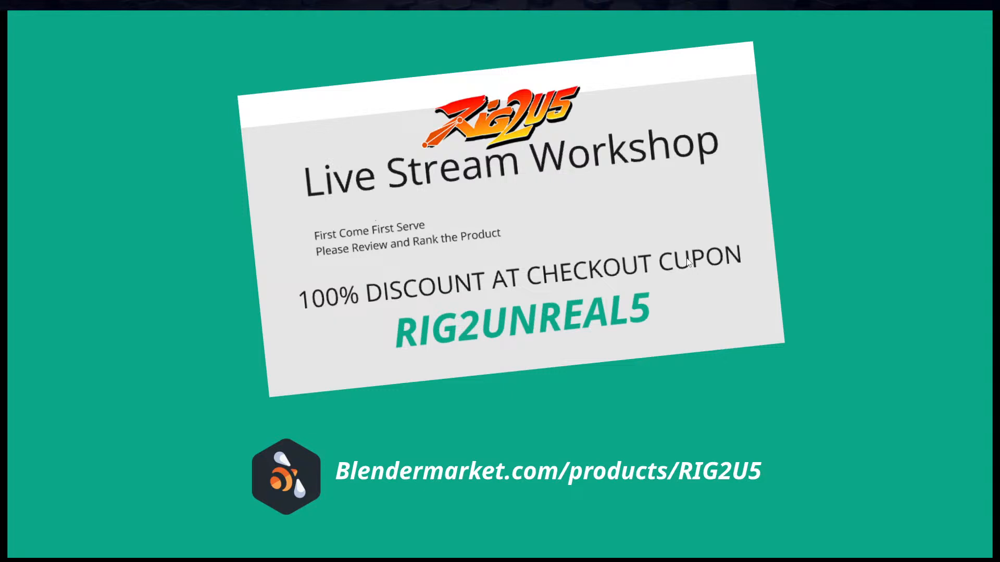